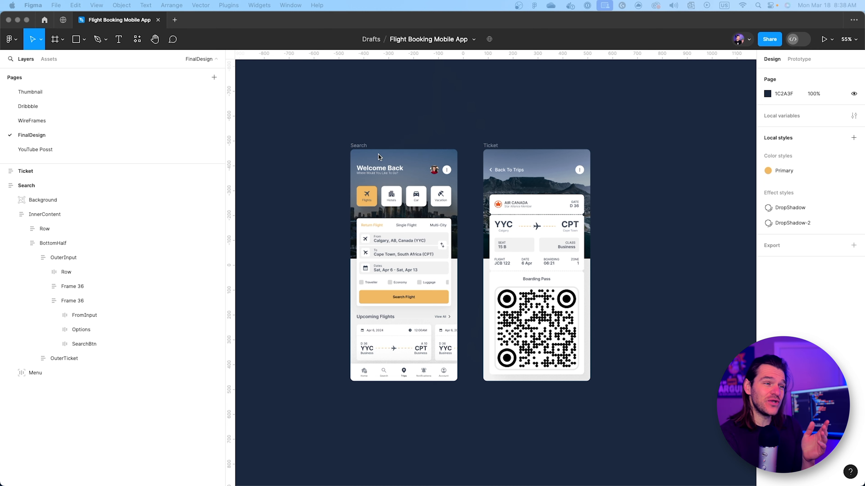
Step: Examine the finished Search and Ticket screens on the FinalDesign page
{"action": "left_click_drag", "start_coordinate": [537, 121], "coordinate": [502, 129]}
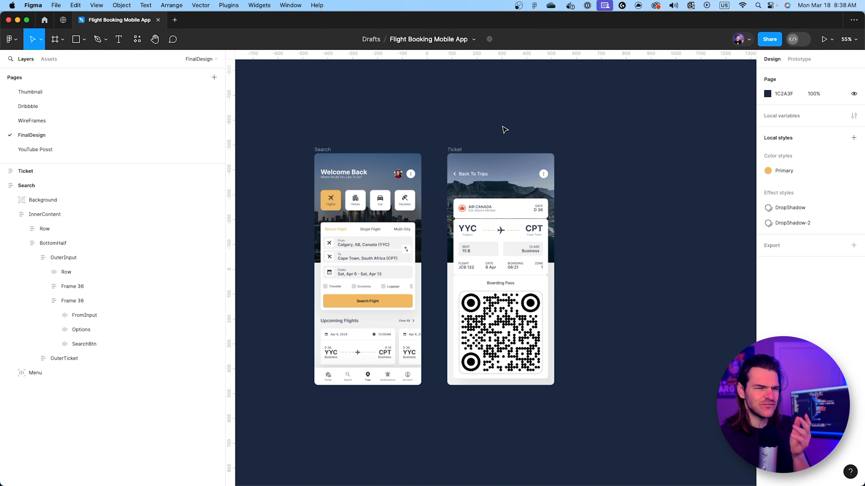
{"action": "scroll", "coordinate": [463, 238], "scroll_direction": "up", "scroll_amount": 5}
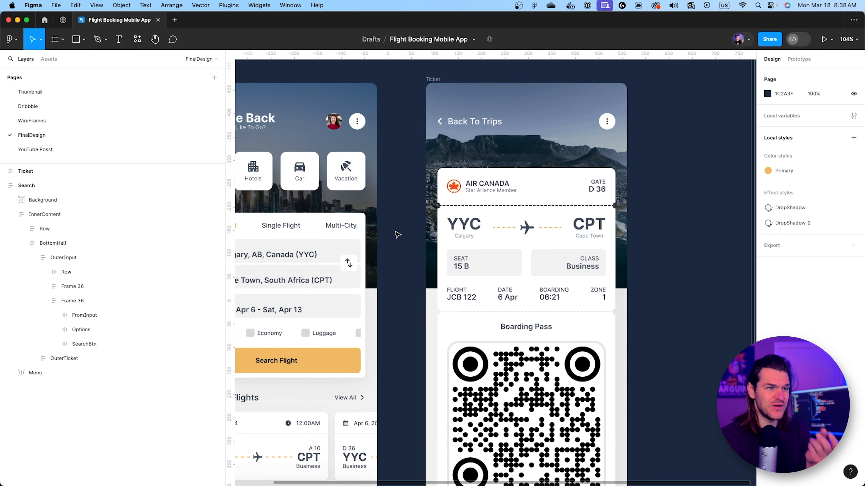
{"action": "left_click_drag", "start_coordinate": [398, 234], "coordinate": [458, 225]}
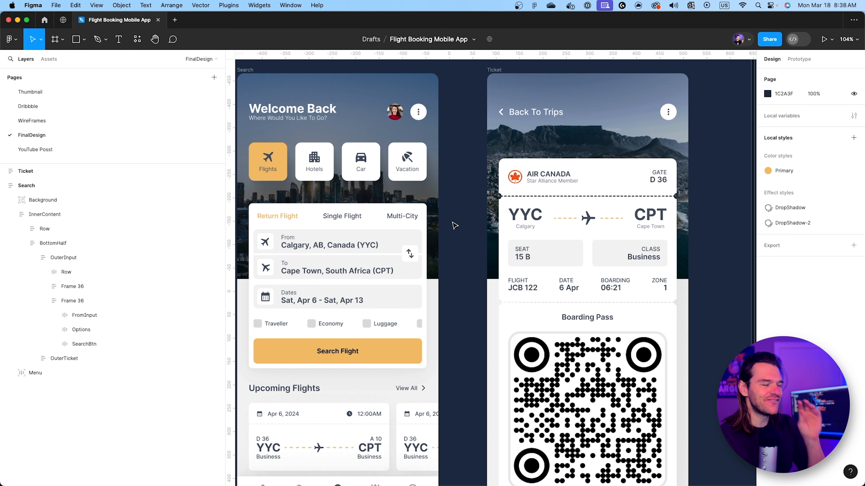
{"action": "scroll", "coordinate": [458, 224], "scroll_direction": "down", "scroll_amount": 3}
{"action": "scroll", "coordinate": [457, 223], "scroll_direction": "right", "scroll_amount": 3}
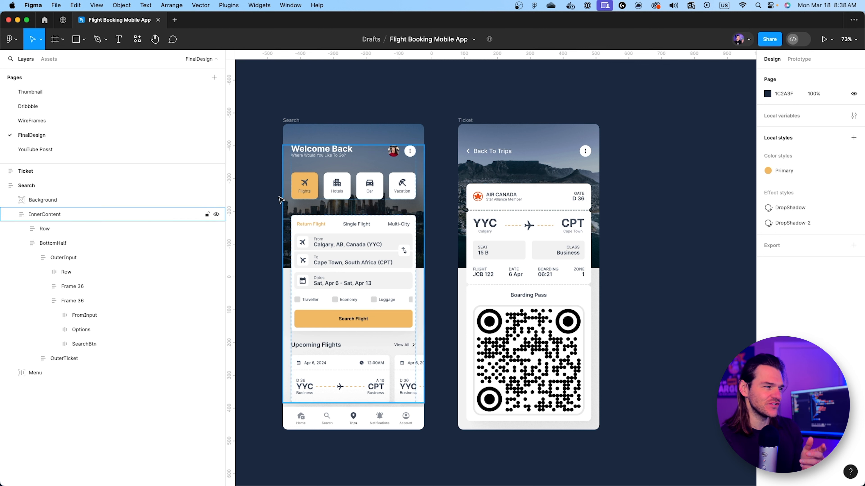
Step: Open the WireFrames page and examine the Settings-Page-WireFrame from its header down to the navigation bar
{"action": "left_click", "coordinate": [99, 125]}
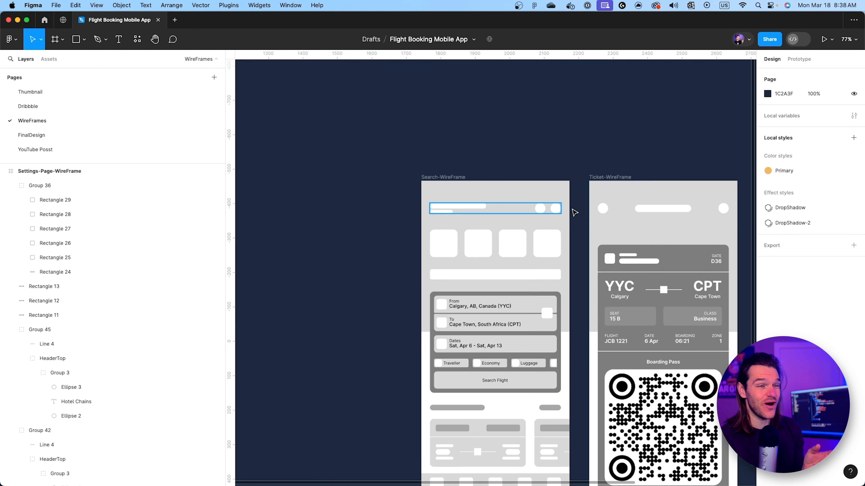
{"action": "left_click_drag", "start_coordinate": [650, 168], "coordinate": [374, 135]}
{"action": "left_click_drag", "start_coordinate": [519, 129], "coordinate": [483, 123]}
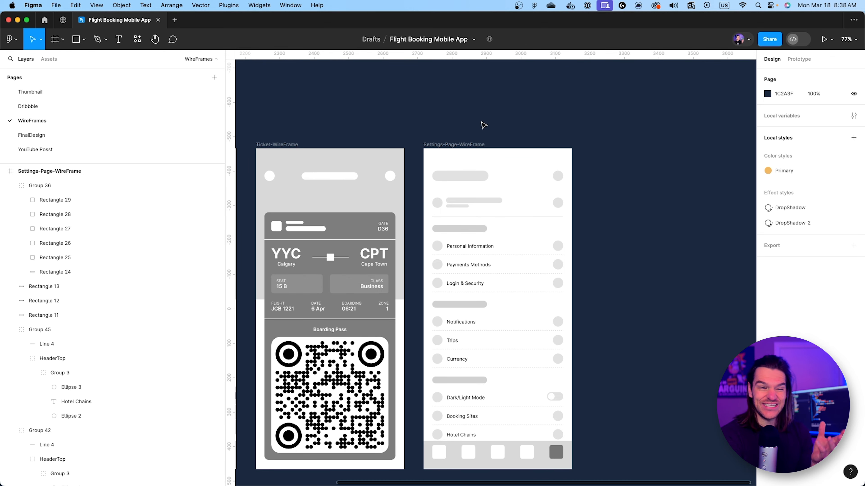
{"action": "left_click_drag", "start_coordinate": [625, 237], "coordinate": [676, 174]}
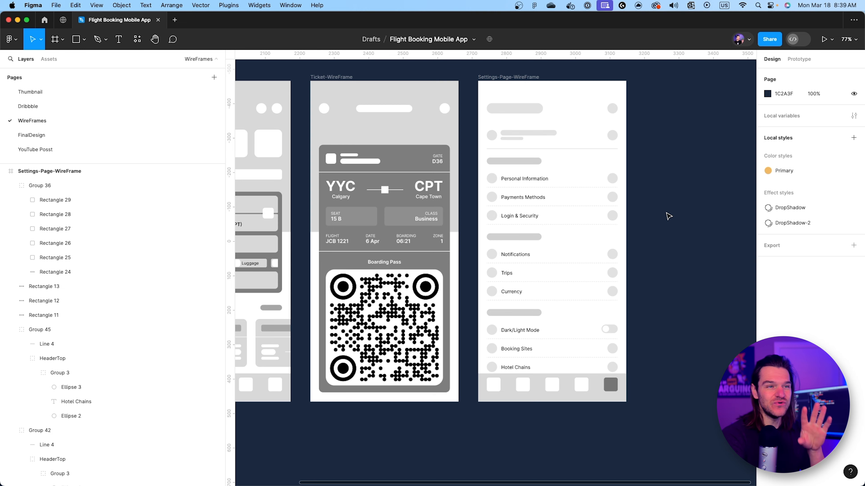
{"action": "left_click_drag", "start_coordinate": [668, 214], "coordinate": [637, 230]}
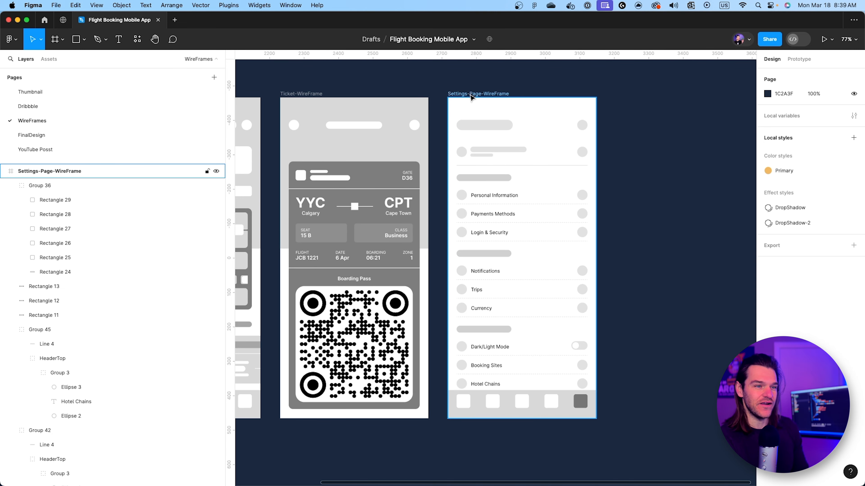
{"action": "scroll", "coordinate": [571, 170], "scroll_direction": "up", "scroll_amount": 5}
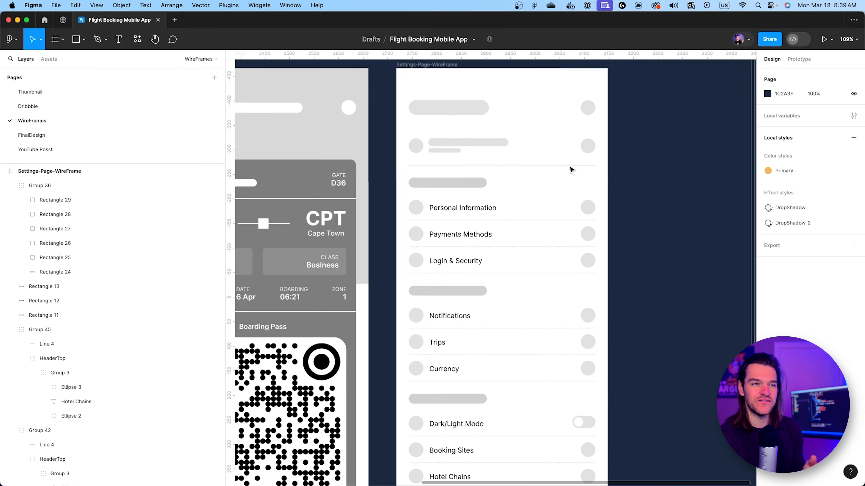
{"action": "scroll", "coordinate": [635, 164], "scroll_direction": "up", "scroll_amount": 1}
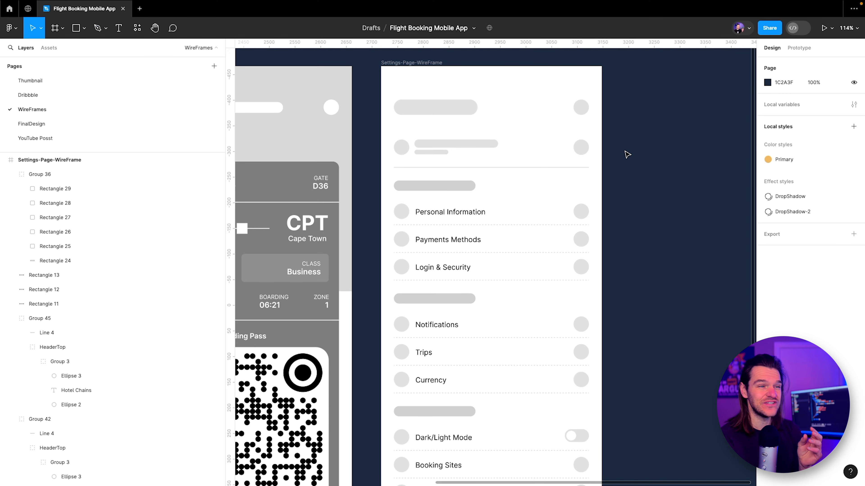
{"action": "scroll", "coordinate": [643, 243], "scroll_direction": "down", "scroll_amount": 2}
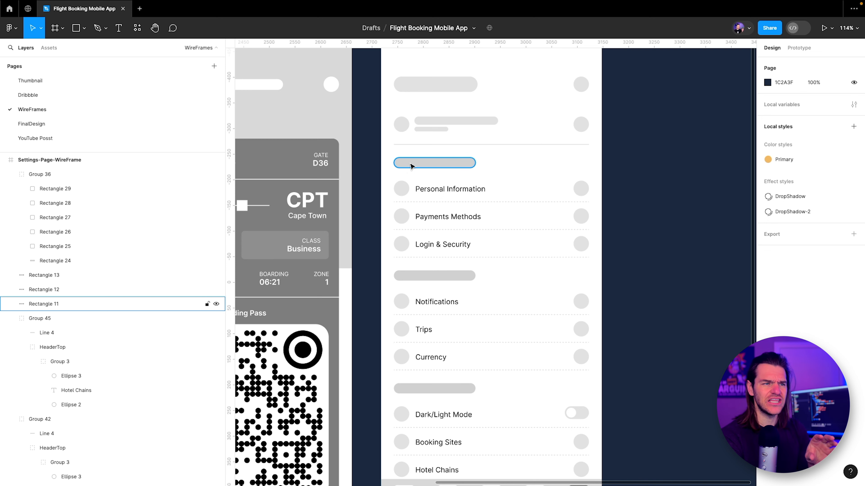
{"action": "scroll", "coordinate": [489, 216], "scroll_direction": "down", "scroll_amount": 3}
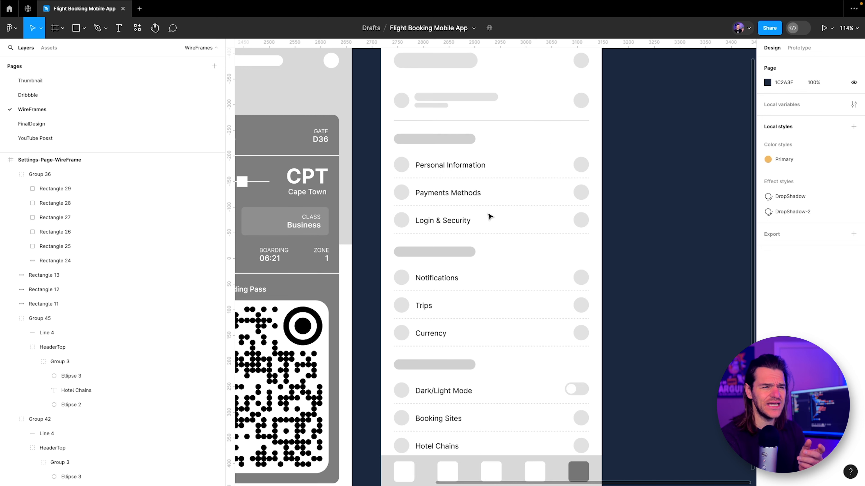
{"action": "scroll", "coordinate": [489, 217], "scroll_direction": "down", "scroll_amount": 2}
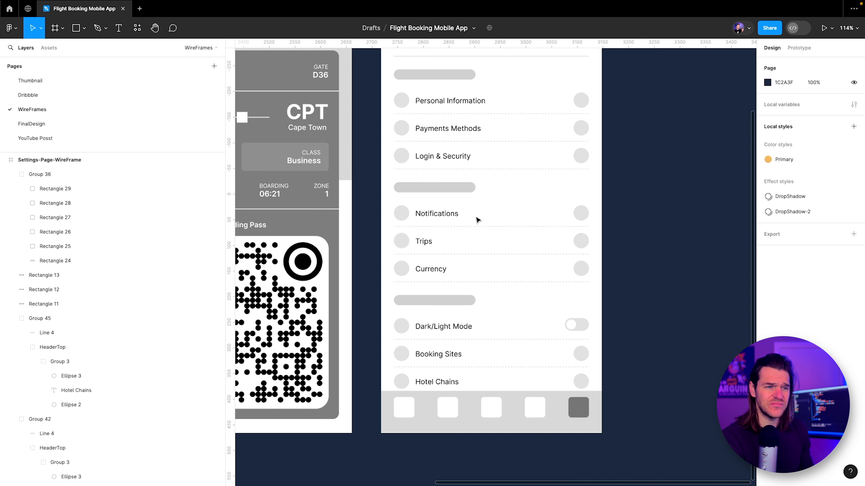
{"action": "scroll", "coordinate": [484, 247], "scroll_direction": "down", "scroll_amount": 2}
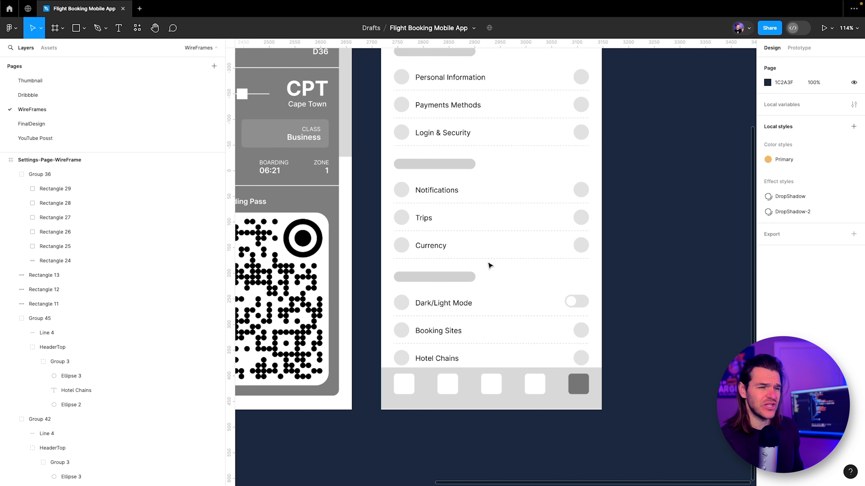
{"action": "scroll", "coordinate": [489, 265], "scroll_direction": "down", "scroll_amount": 1}
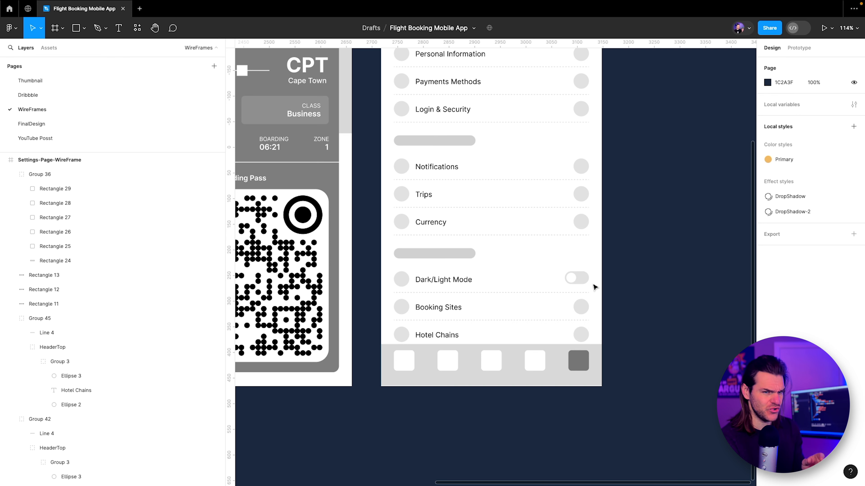
{"action": "scroll", "coordinate": [581, 280], "scroll_direction": "up", "scroll_amount": 3}
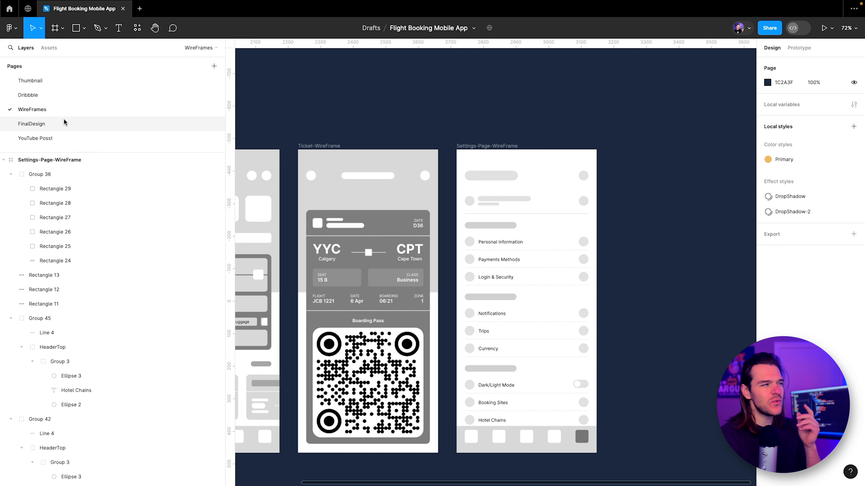
Step: Return to the FinalDesign page with the Search and Ticket frames in view
{"action": "left_click", "coordinate": [64, 121]}
{"action": "left_click_drag", "start_coordinate": [510, 95], "coordinate": [503, 101]}
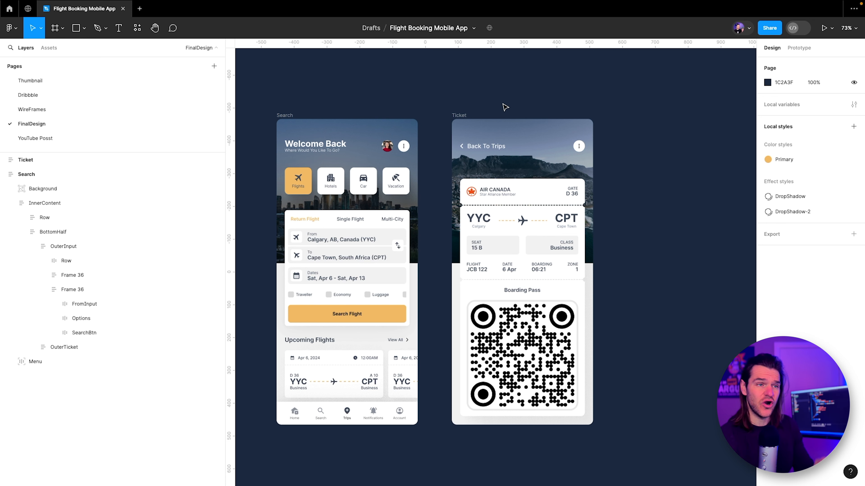
Step: Place a duplicate of the Search frame beside the Ticket frame, on the side away from the original
{"action": "left_click", "coordinate": [289, 115]}
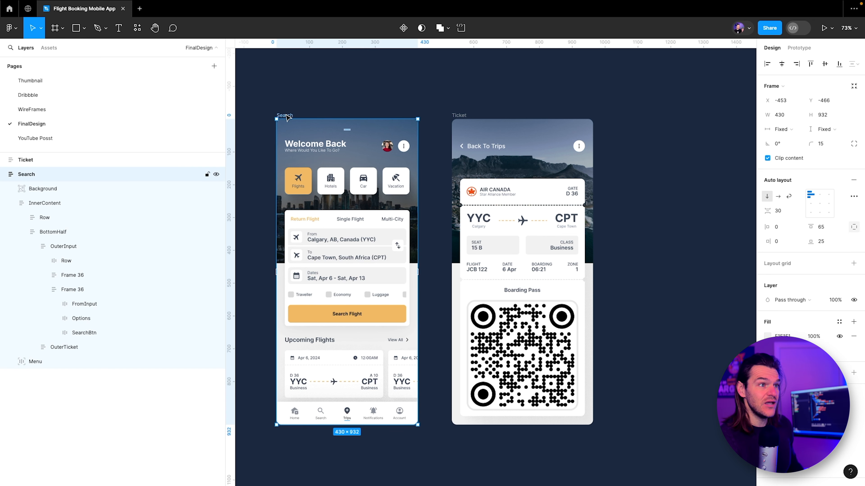
{"action": "left_click_drag", "start_coordinate": [285, 114], "coordinate": [479, 120]}
{"action": "left_click", "coordinate": [284, 115]}
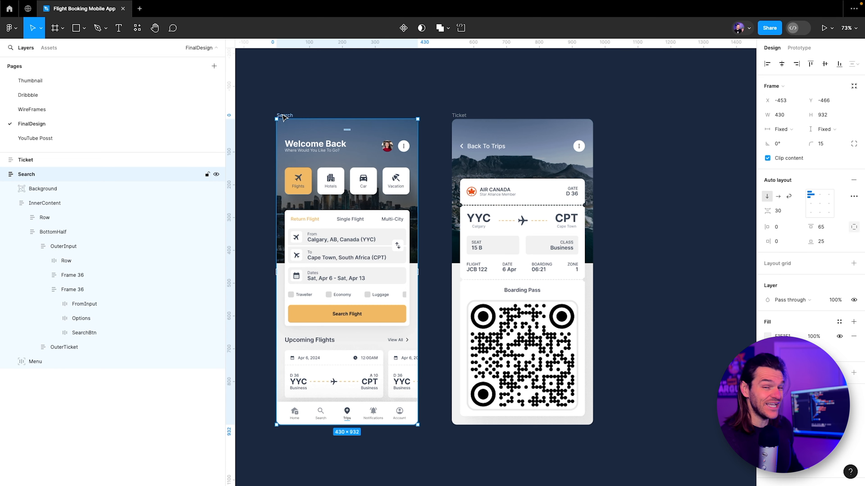
{"action": "left_click_drag", "start_coordinate": [283, 116], "coordinate": [634, 111]}
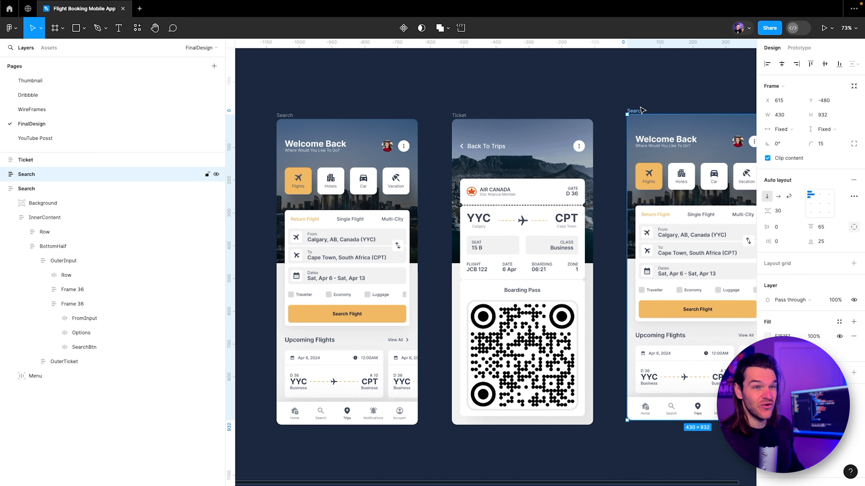
{"action": "left_click_drag", "start_coordinate": [688, 102], "coordinate": [432, 88]}
{"action": "scroll", "coordinate": [432, 228], "scroll_direction": "up", "scroll_amount": 5}
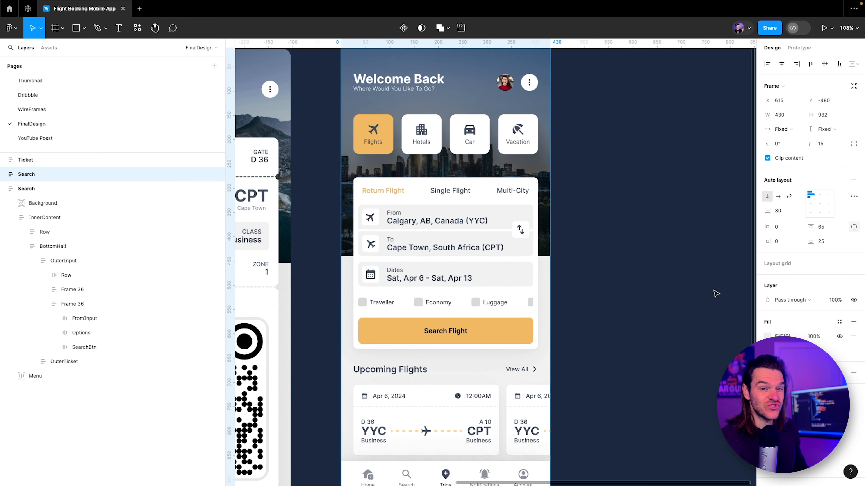
{"action": "scroll", "coordinate": [565, 174], "scroll_direction": "up", "scroll_amount": 2}
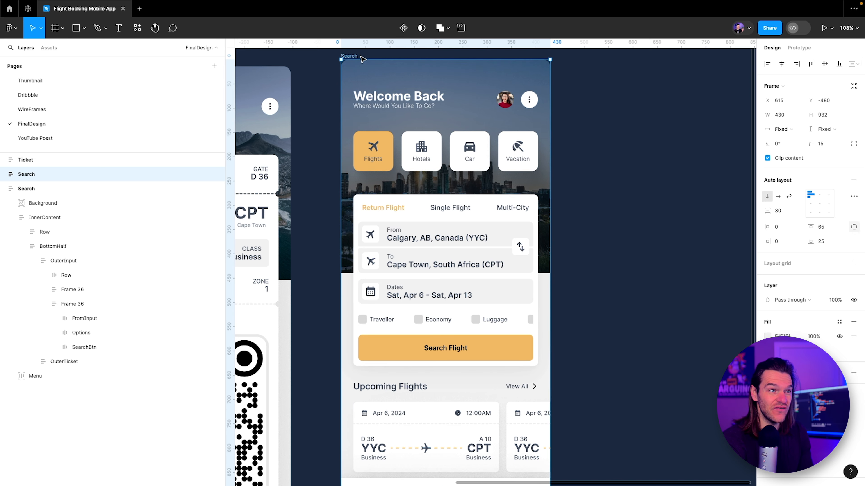
{"action": "scroll", "coordinate": [657, 258], "scroll_direction": "down", "scroll_amount": 2}
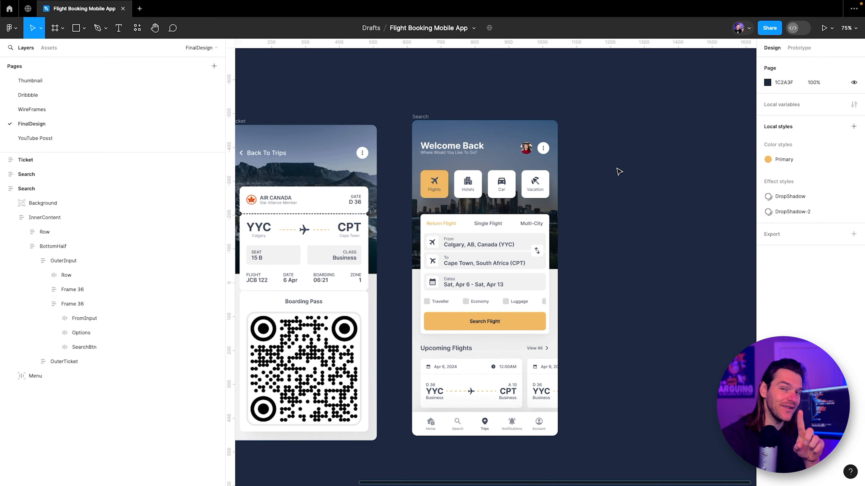
{"action": "scroll", "coordinate": [600, 145], "scroll_direction": "left", "scroll_amount": 2}
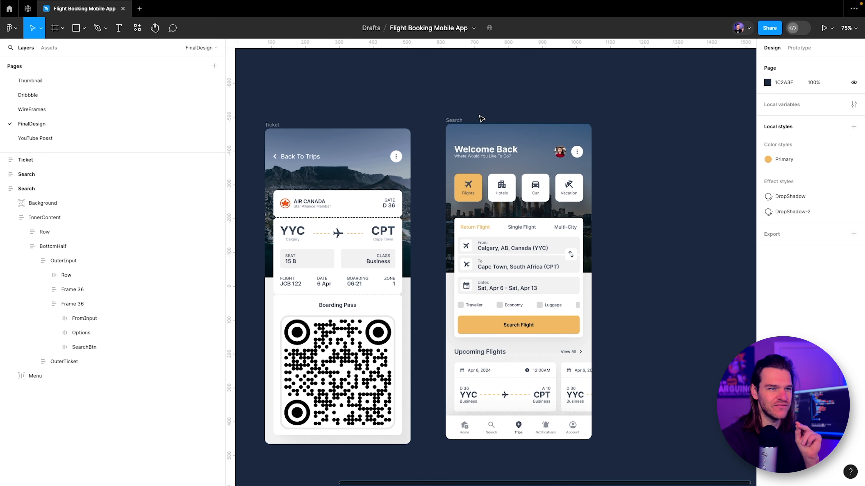
Step: Delete the duplicated Search frame beside the Ticket frame
{"action": "left_click", "coordinate": [458, 120]}
{"action": "key", "text": "Delete"}
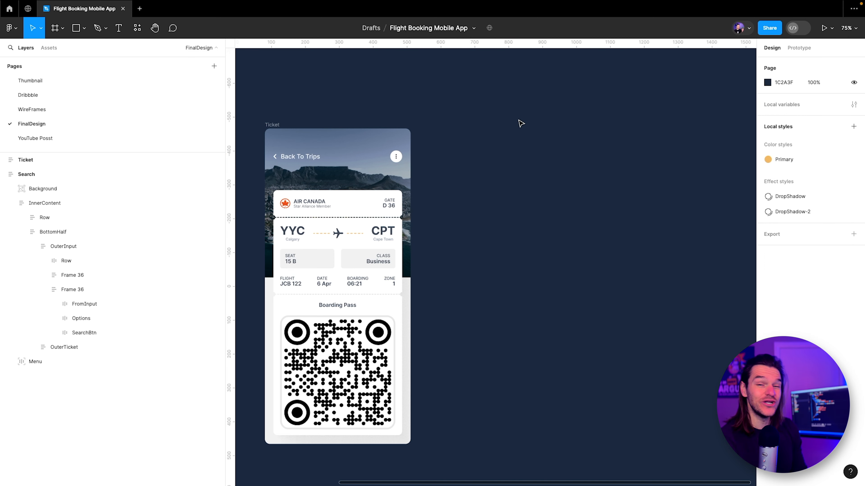
Step: Look over the file's local variables, close them, and view the page's prototype settings
{"action": "left_click", "coordinate": [854, 105]}
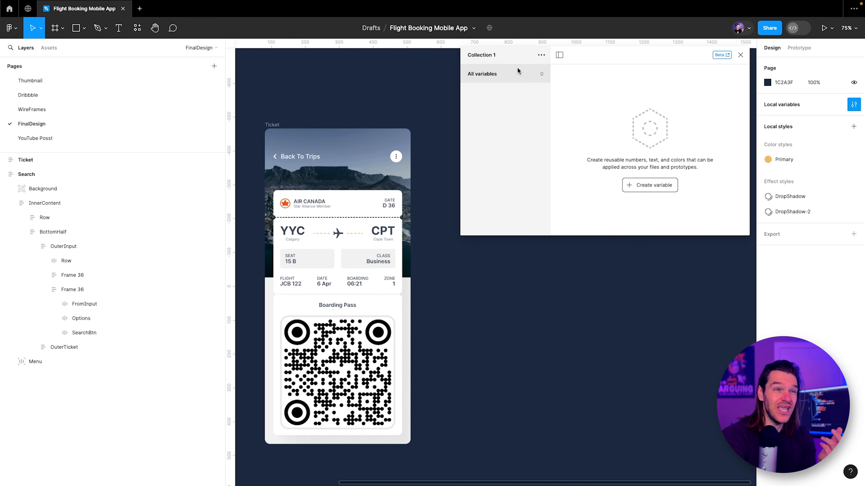
{"action": "left_click", "coordinate": [740, 55]}
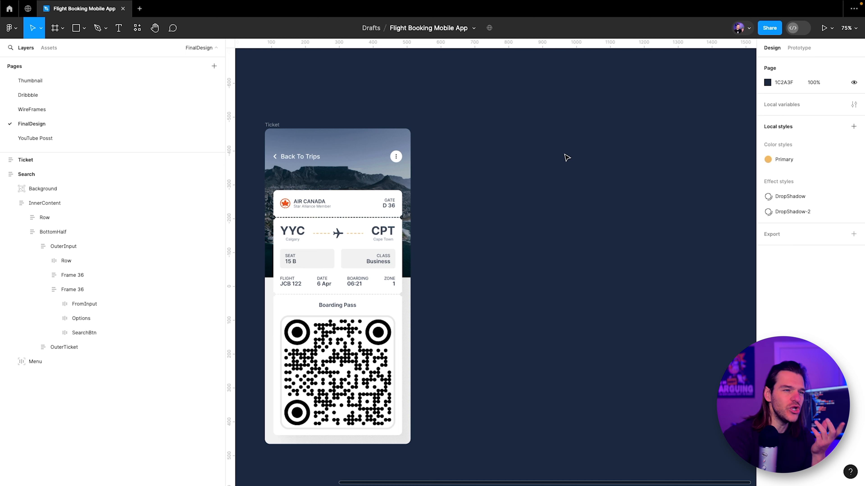
{"action": "left_click_drag", "start_coordinate": [465, 135], "coordinate": [627, 136]}
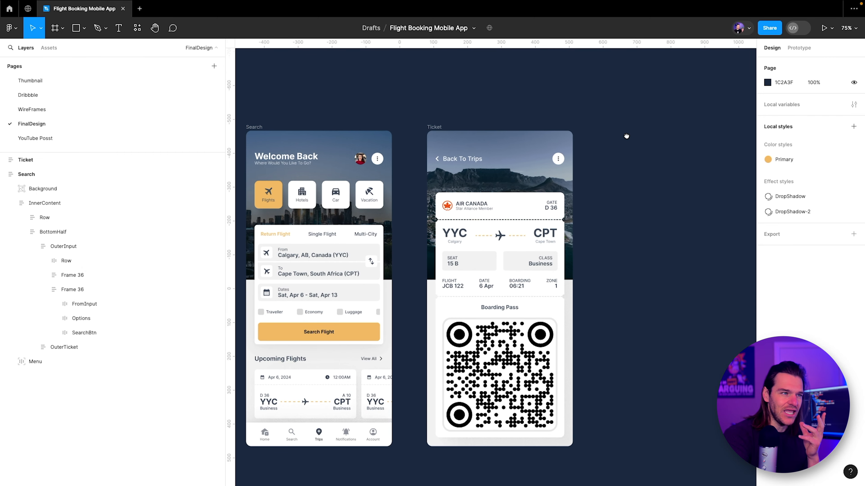
{"action": "left_click", "coordinate": [790, 48]}
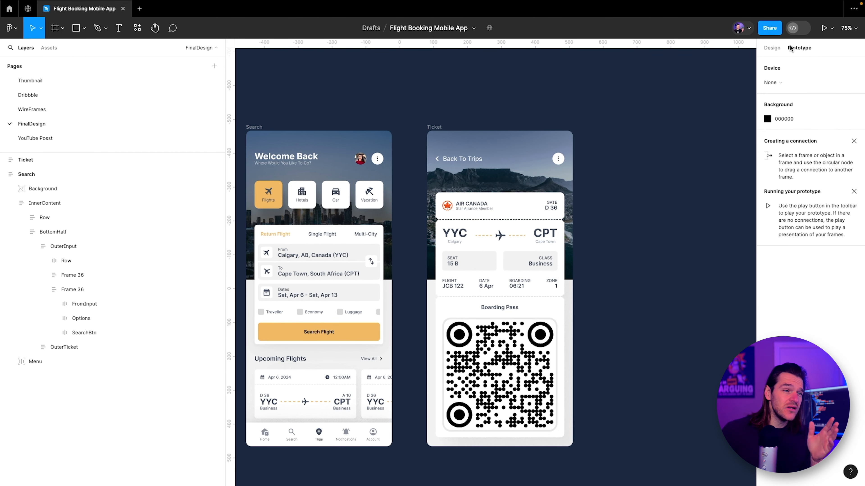
{"action": "scroll", "coordinate": [511, 108], "scroll_direction": "right", "scroll_amount": 2}
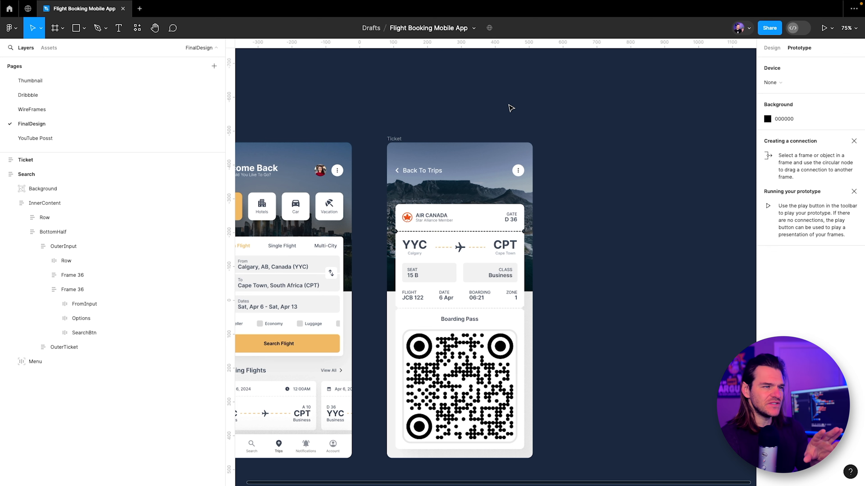
Step: Inspect the prototype settings of the Search and Ticket frames, then the design properties of the Search frame
{"action": "left_click_drag", "start_coordinate": [509, 105], "coordinate": [609, 77]}
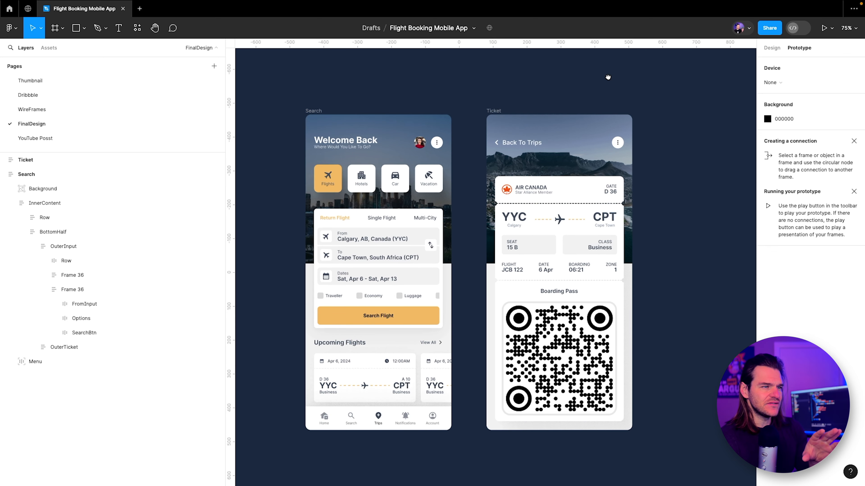
{"action": "left_click", "coordinate": [310, 111]}
{"action": "left_click", "coordinate": [501, 111]}
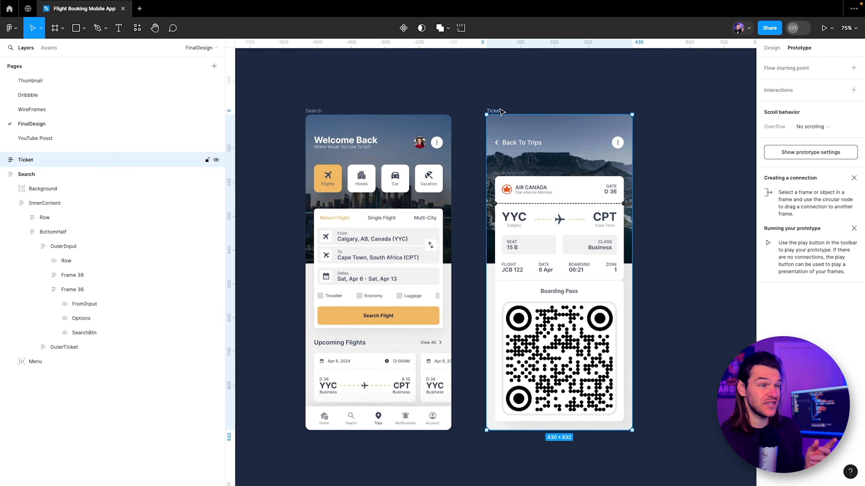
{"action": "left_click", "coordinate": [531, 81]}
{"action": "left_click", "coordinate": [312, 111]}
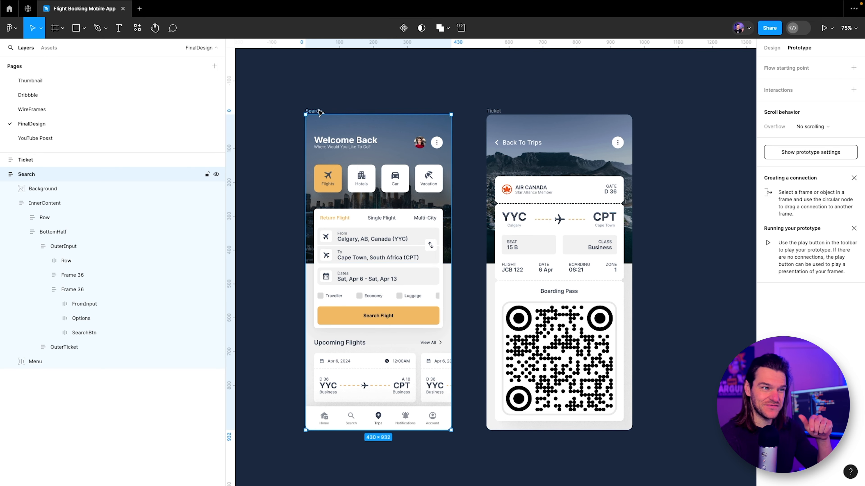
{"action": "left_click", "coordinate": [776, 50]}
{"action": "left_click_drag", "start_coordinate": [642, 121], "coordinate": [623, 128]}
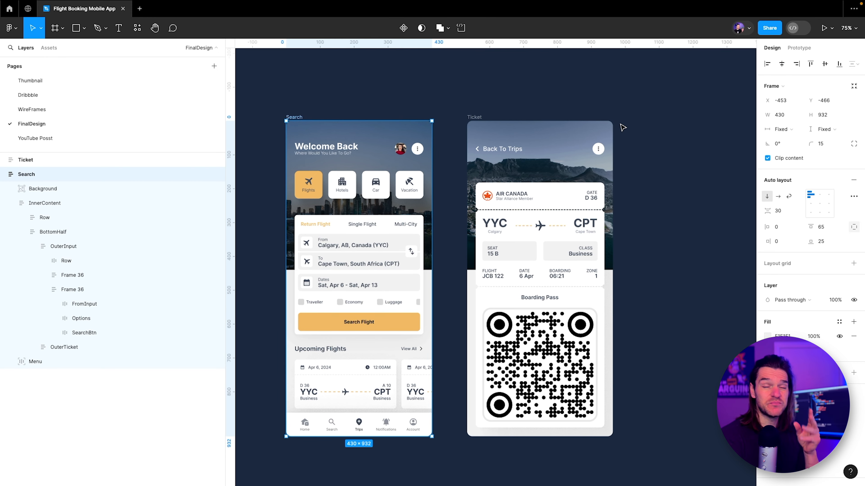
{"action": "scroll", "coordinate": [667, 222], "scroll_direction": "down", "scroll_amount": 4}
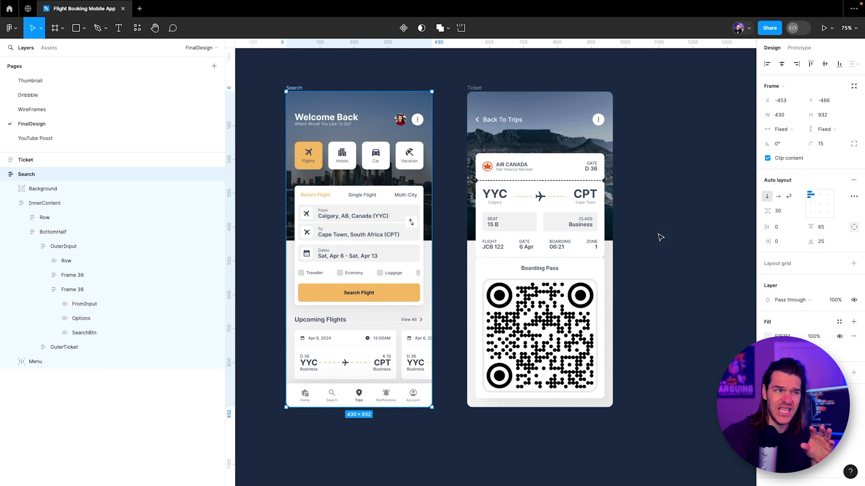
Step: Examine all of the Search frame's selection colors and select every layer in it that uses FFFFFF
{"action": "scroll", "coordinate": [660, 238], "scroll_direction": "down", "scroll_amount": 1}
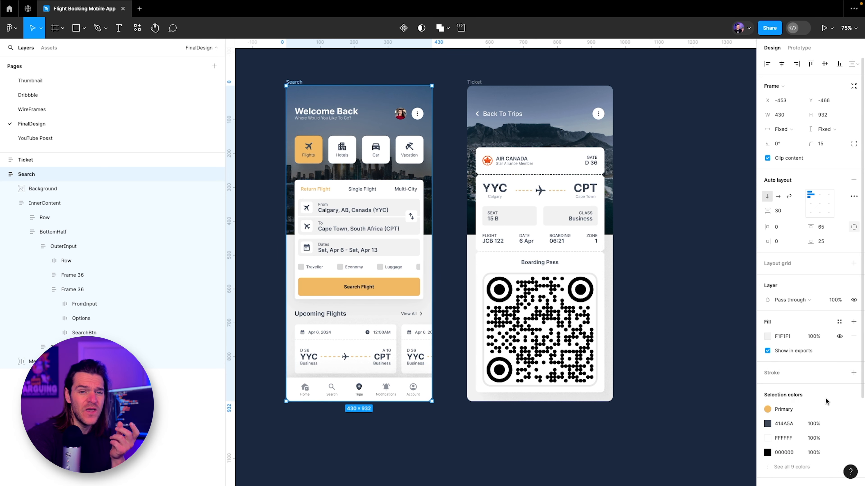
{"action": "scroll", "coordinate": [824, 399], "scroll_direction": "down", "scroll_amount": 2}
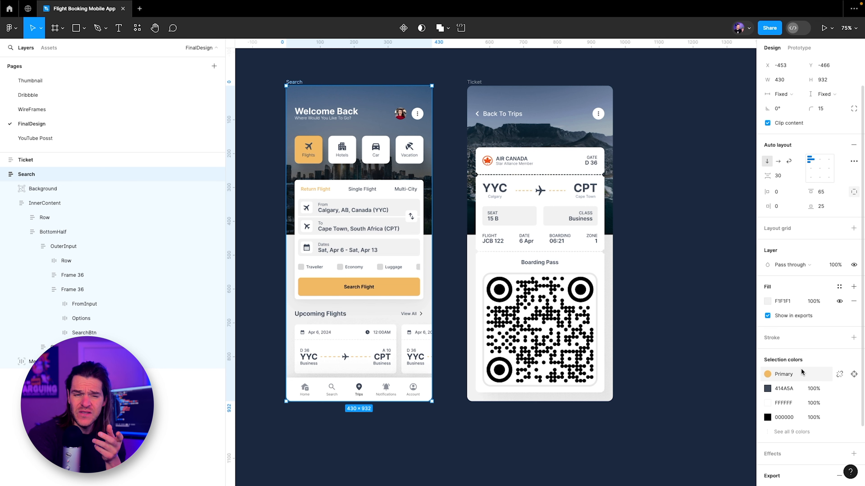
{"action": "scroll", "coordinate": [805, 364], "scroll_direction": "down", "scroll_amount": 2}
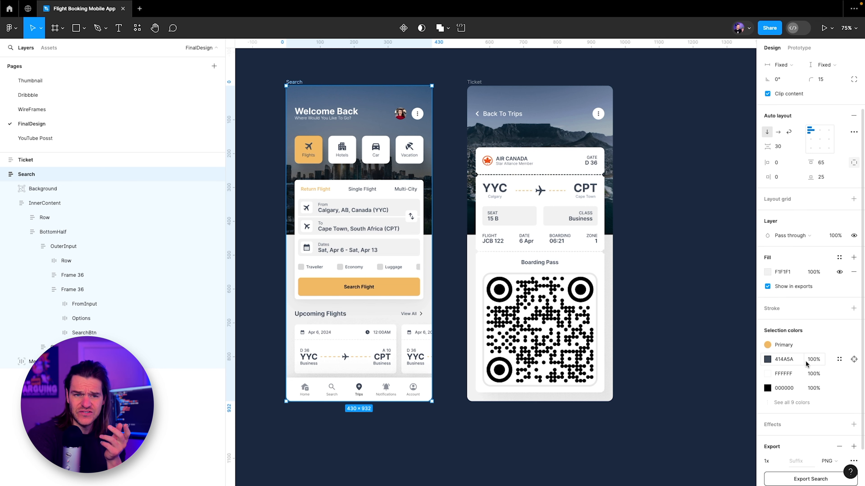
{"action": "scroll", "coordinate": [805, 364], "scroll_direction": "down", "scroll_amount": 1}
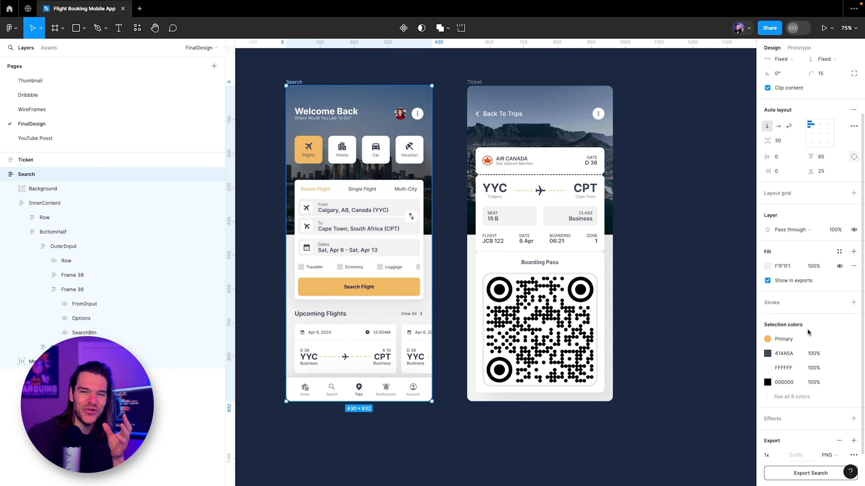
{"action": "left_click", "coordinate": [791, 397]}
{"action": "scroll", "coordinate": [789, 378], "scroll_direction": "down", "scroll_amount": 2}
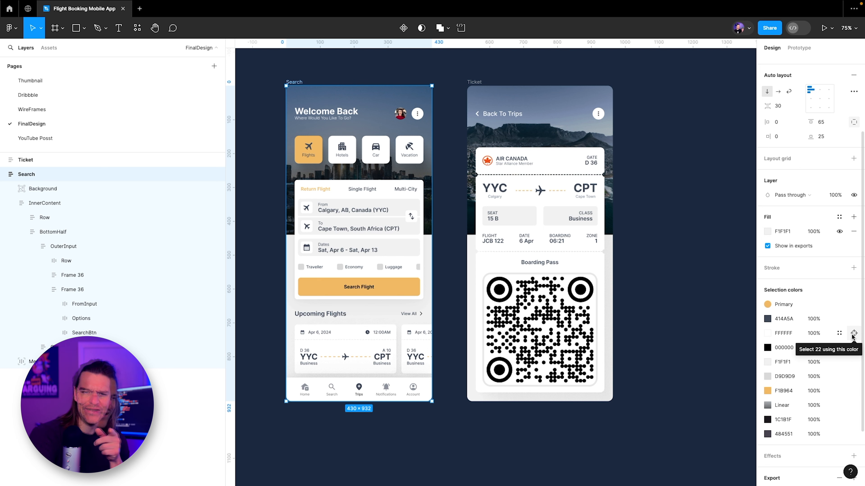
{"action": "left_click", "coordinate": [853, 334]}
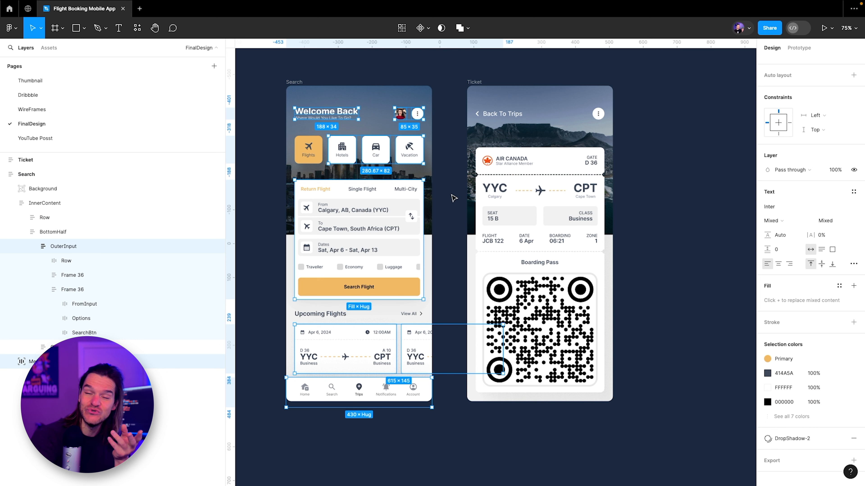
{"action": "left_click", "coordinate": [698, 282]}
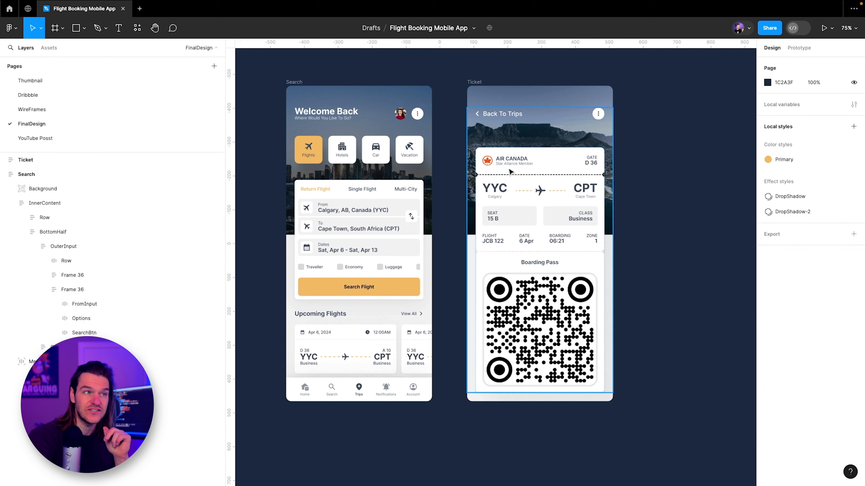
{"action": "left_click", "coordinate": [295, 84]}
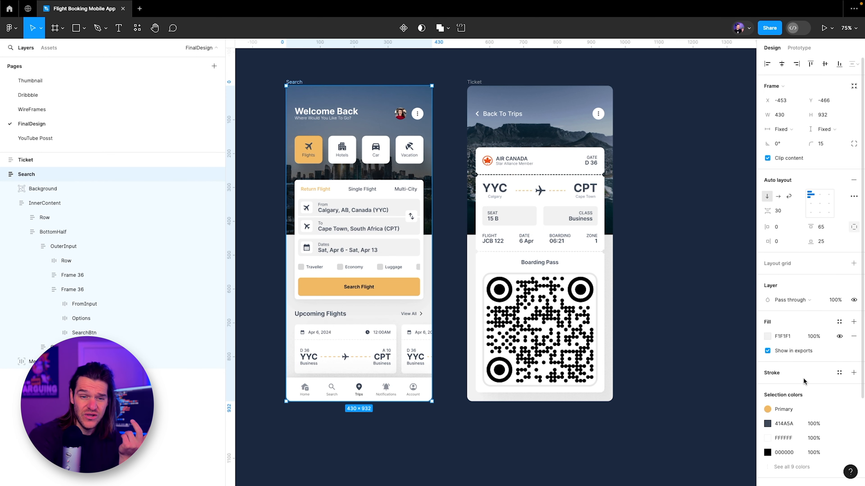
{"action": "scroll", "coordinate": [800, 392], "scroll_direction": "down", "scroll_amount": 1}
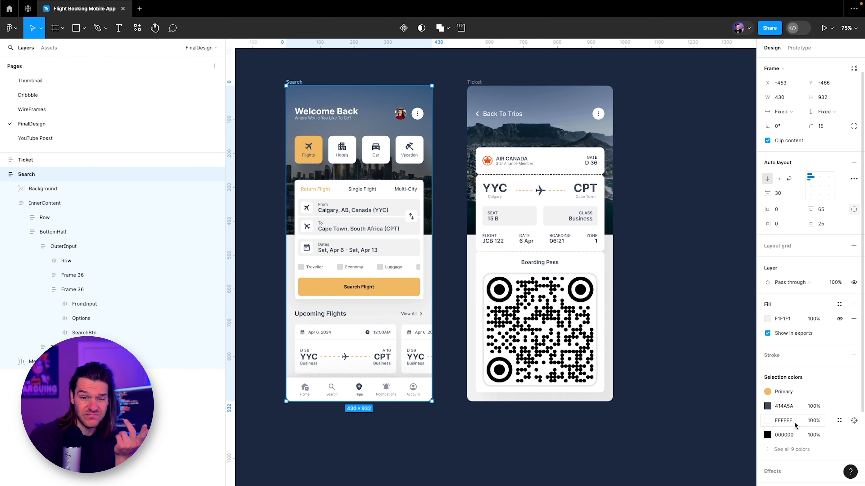
{"action": "left_click", "coordinate": [840, 421]}
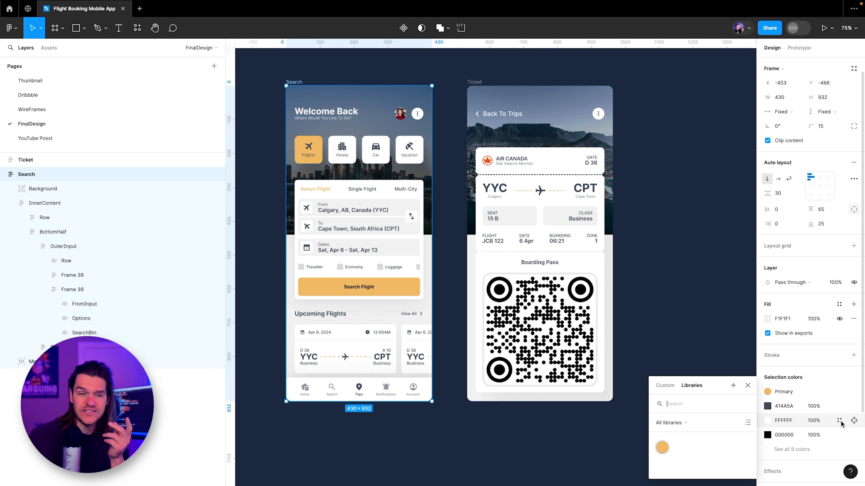
{"action": "left_click", "coordinate": [667, 387]}
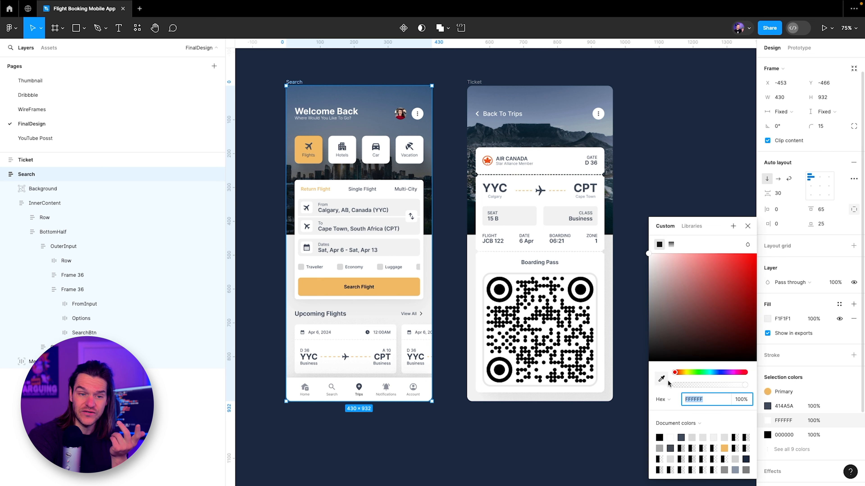
{"action": "left_click", "coordinate": [686, 228]}
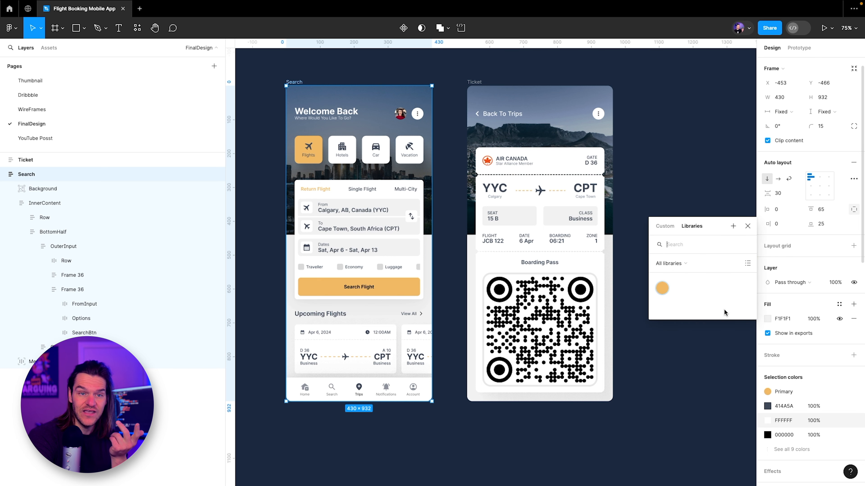
{"action": "left_click", "coordinate": [733, 226]}
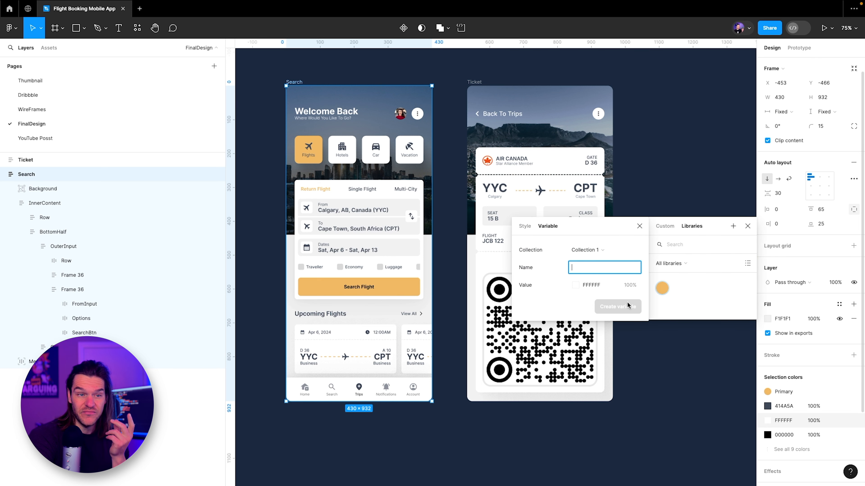
{"action": "left_click", "coordinate": [599, 250]}
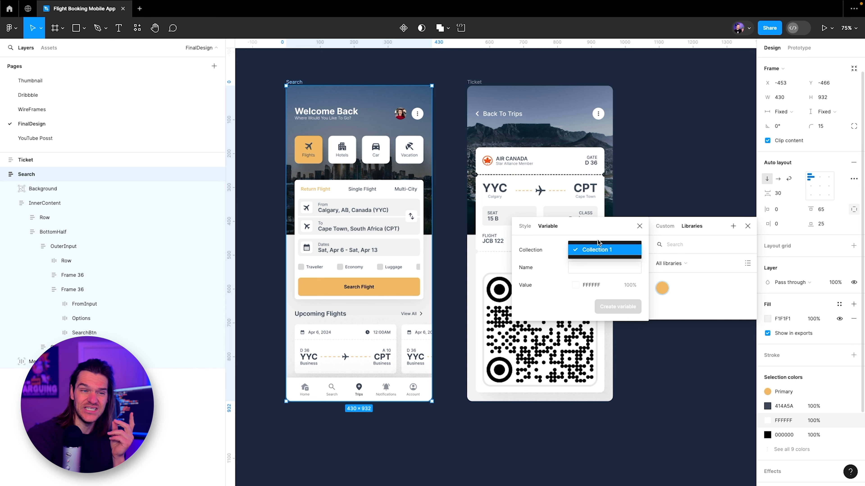
{"action": "left_click", "coordinate": [598, 239]}
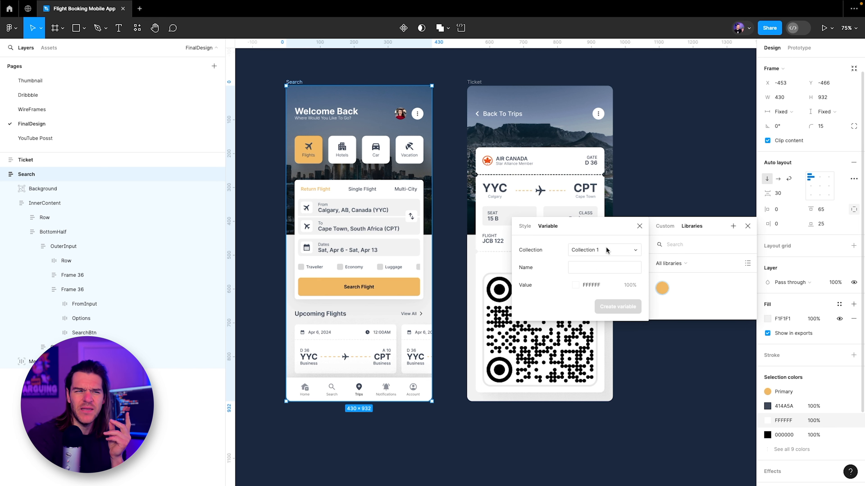
{"action": "left_click", "coordinate": [660, 156]}
Step: Rename the local variable collection to Mobile-App and close the variables window
{"action": "left_click", "coordinate": [782, 105]}
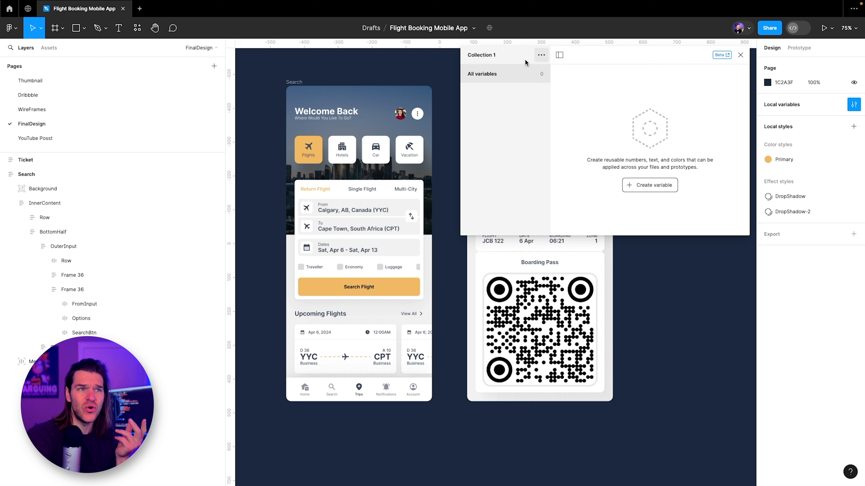
{"action": "left_click", "coordinate": [540, 55]}
{"action": "left_click", "coordinate": [527, 74]}
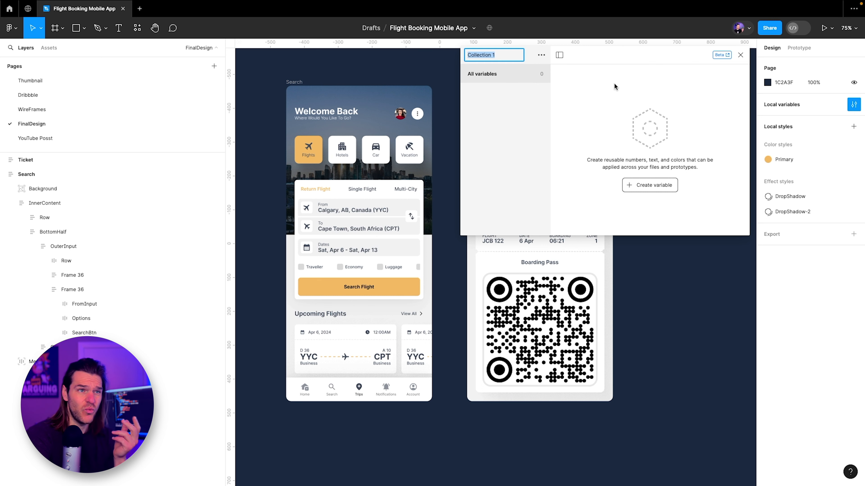
{"action": "type", "text": "M"}
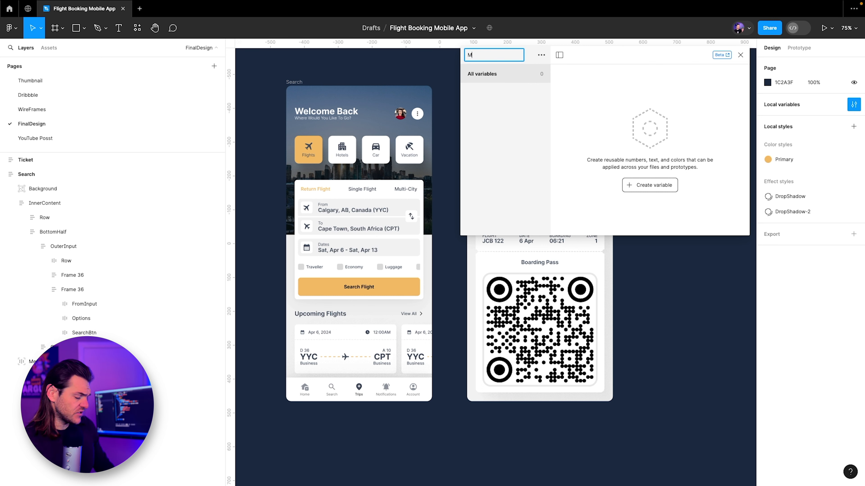
{"action": "type", "text": "obile-App"}
{"action": "key", "text": "Return"}
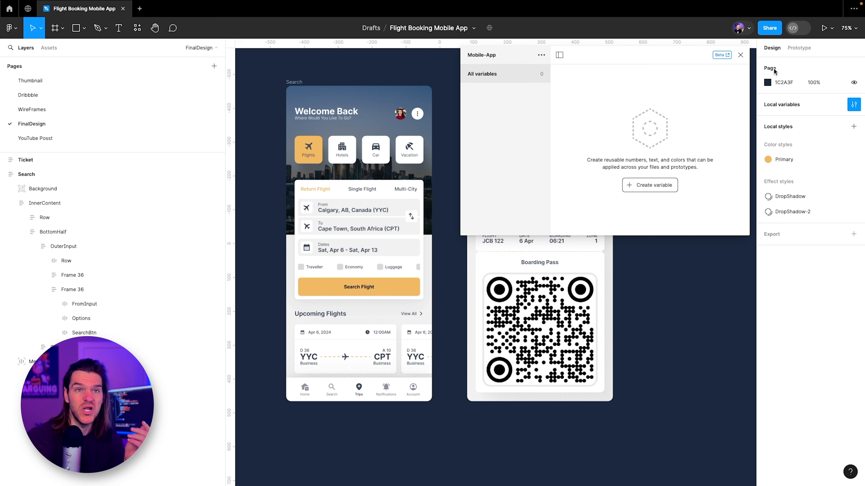
{"action": "left_click", "coordinate": [740, 55]}
Step: Create a color variable named White in the Mobile-App collection from the Search frame's FFFFFF color, and recheck the frame's selection colors
{"action": "left_click", "coordinate": [290, 82]}
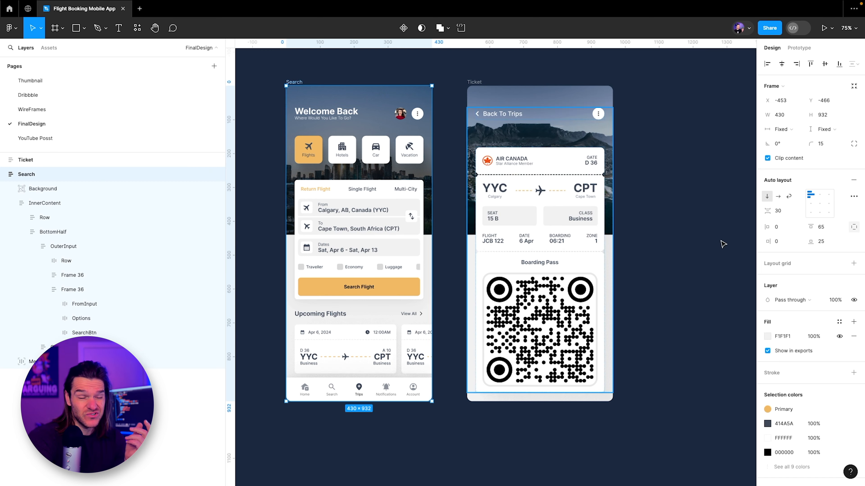
{"action": "scroll", "coordinate": [804, 426], "scroll_direction": "down", "scroll_amount": 1}
{"action": "left_click", "coordinate": [839, 427]}
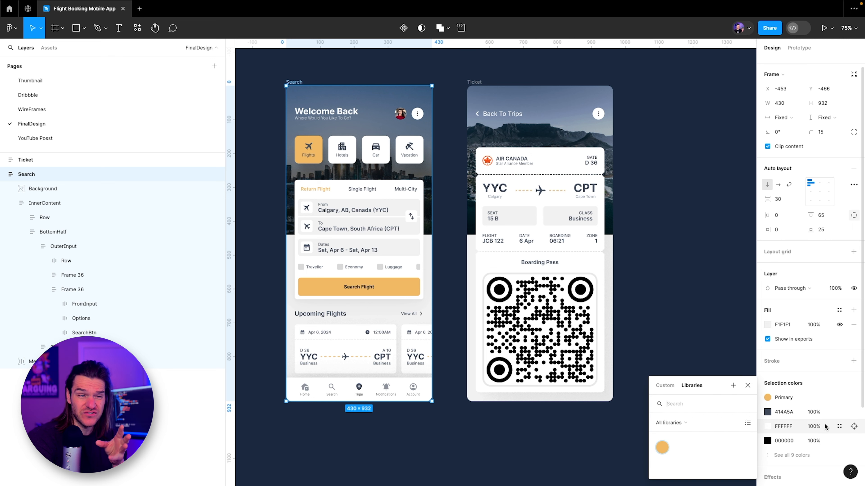
{"action": "left_click", "coordinate": [733, 386]}
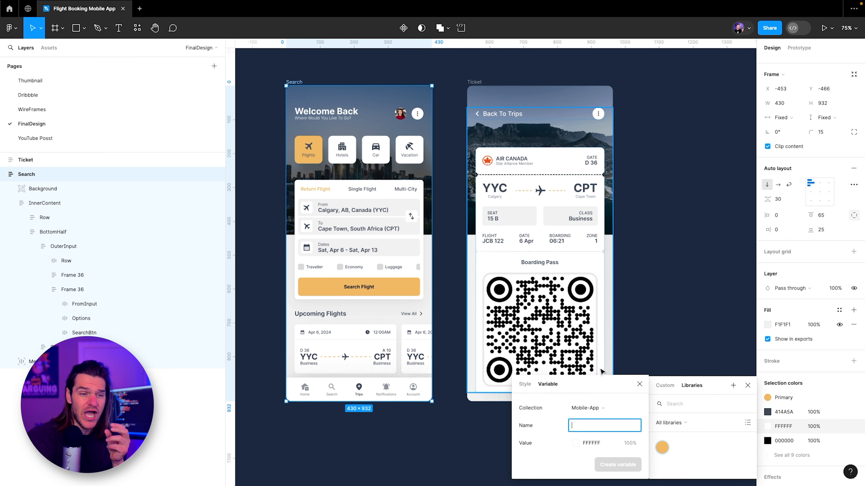
{"action": "left_click_drag", "start_coordinate": [586, 388], "coordinate": [505, 259]}
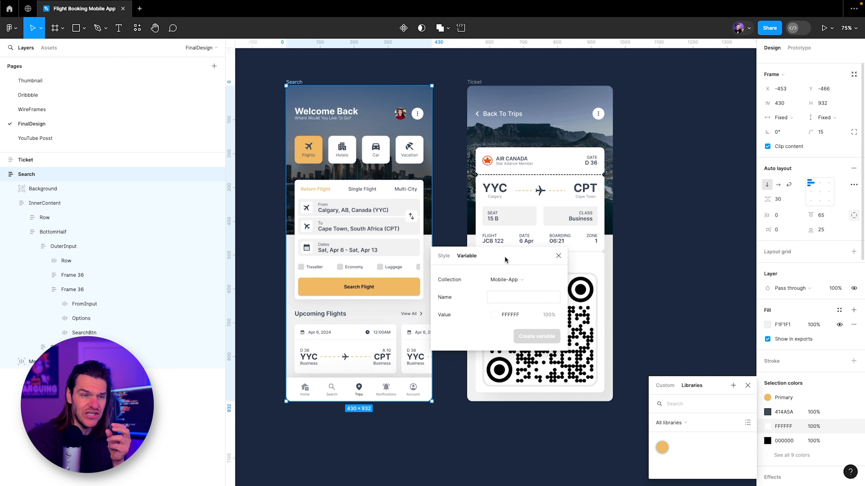
{"action": "left_click", "coordinate": [509, 295]}
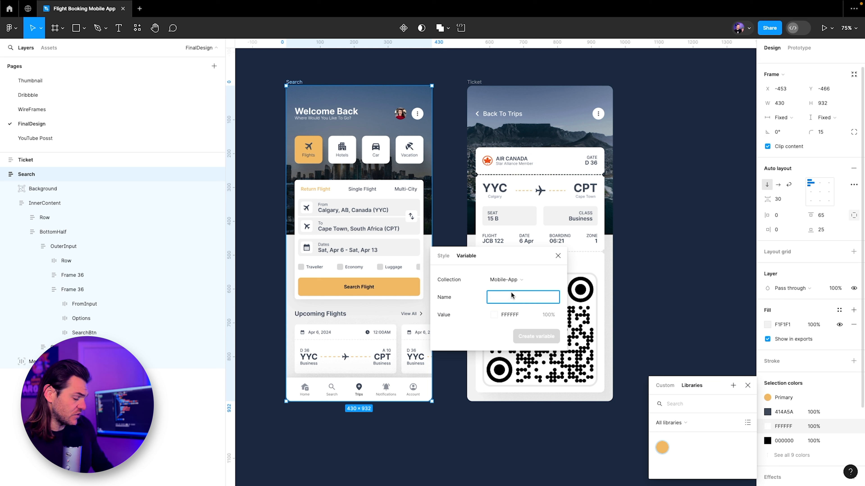
{"action": "type", "text": "White"}
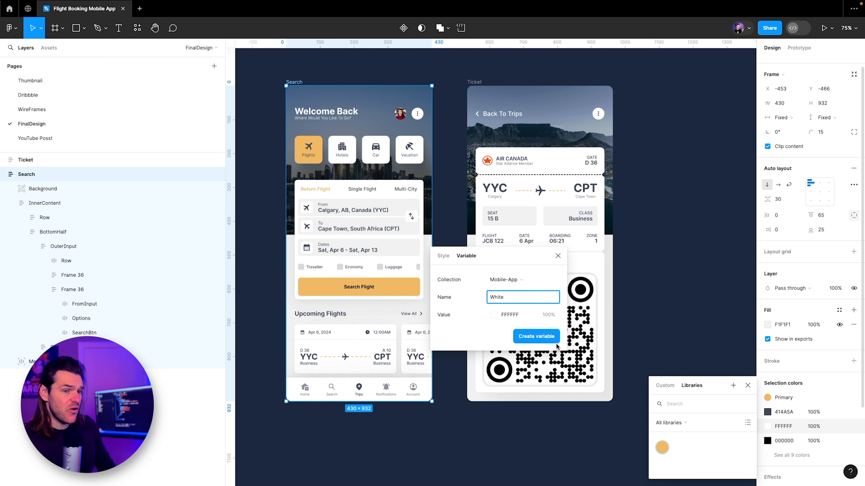
{"action": "left_click", "coordinate": [554, 338]}
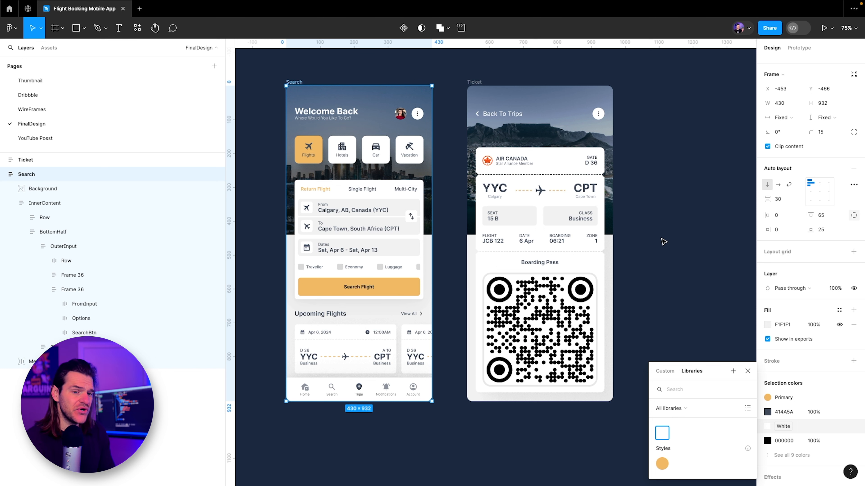
{"action": "left_click", "coordinate": [746, 372]}
{"action": "left_click", "coordinate": [322, 82]}
{"action": "left_click", "coordinate": [294, 82]}
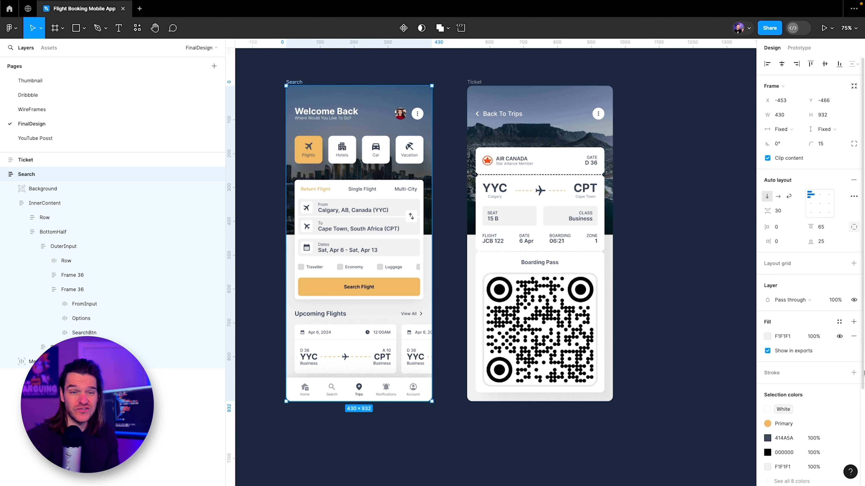
{"action": "scroll", "coordinate": [793, 383], "scroll_direction": "down", "scroll_amount": 1}
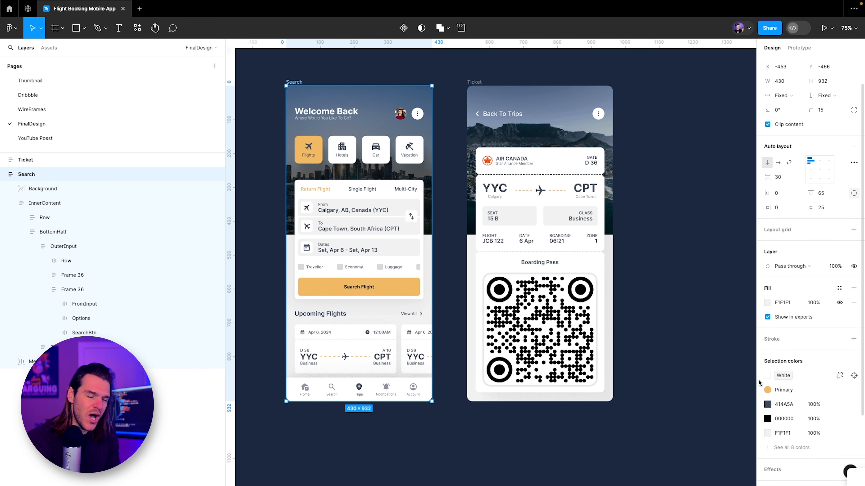
{"action": "scroll", "coordinate": [483, 109], "scroll_direction": "up", "scroll_amount": 2}
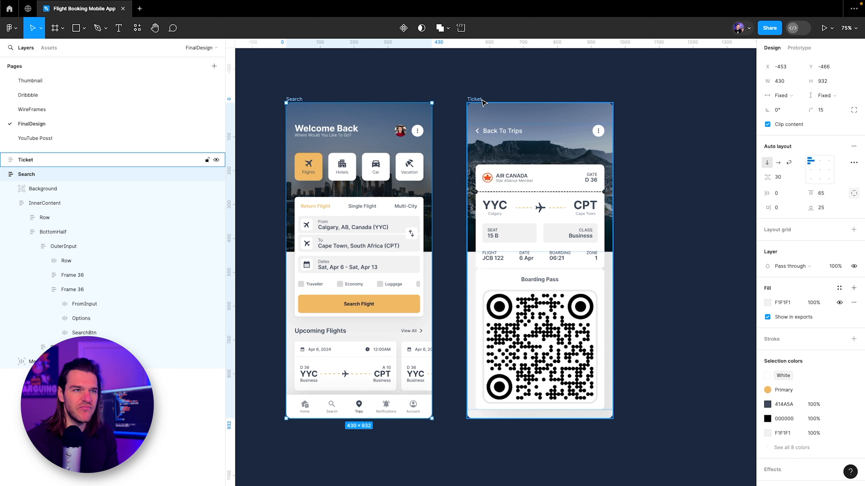
Step: Apply the White variable to the FFFFFF color throughout the Ticket frame and deselect the frame
{"action": "left_click", "coordinate": [484, 103]}
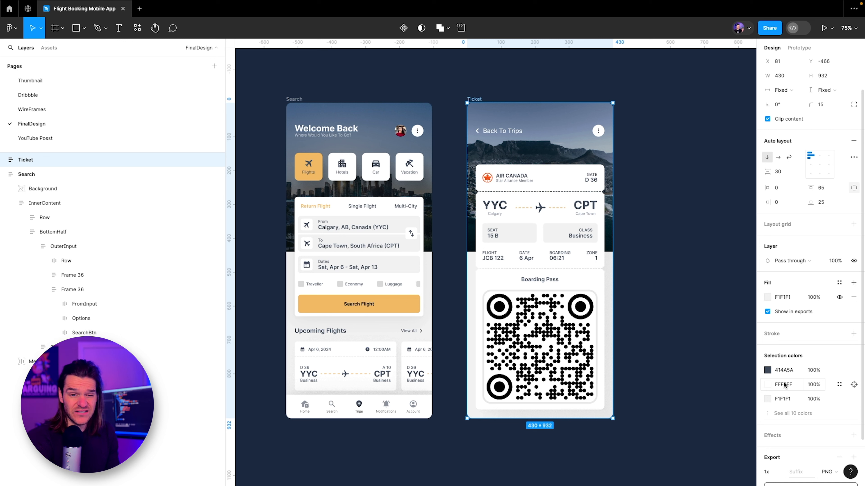
{"action": "left_click", "coordinate": [839, 385]}
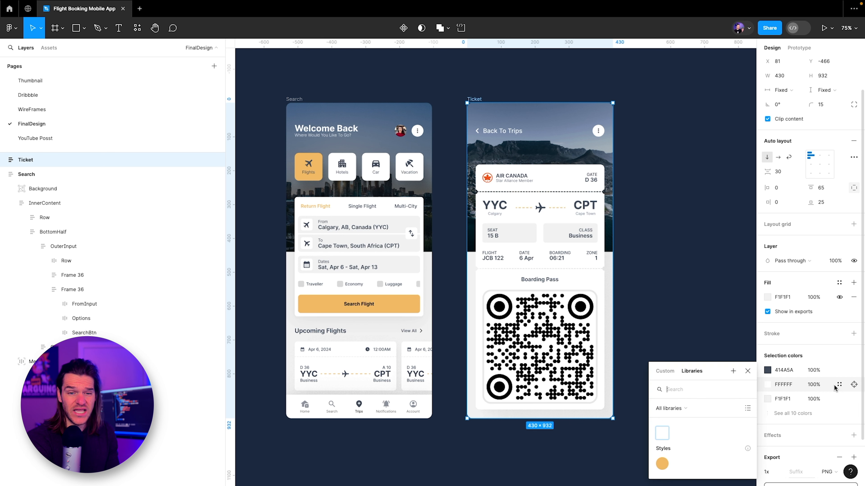
{"action": "left_click", "coordinate": [663, 433]}
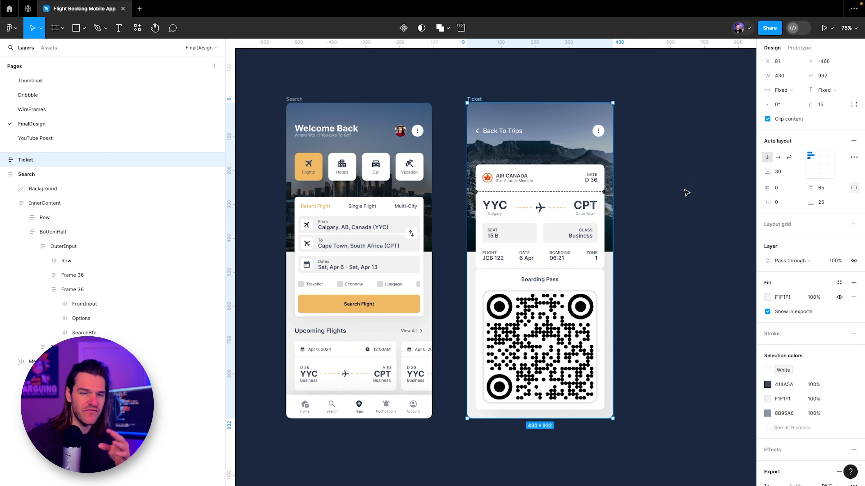
{"action": "scroll", "coordinate": [685, 192], "scroll_direction": "down", "scroll_amount": 1}
{"action": "left_click", "coordinate": [319, 81]}
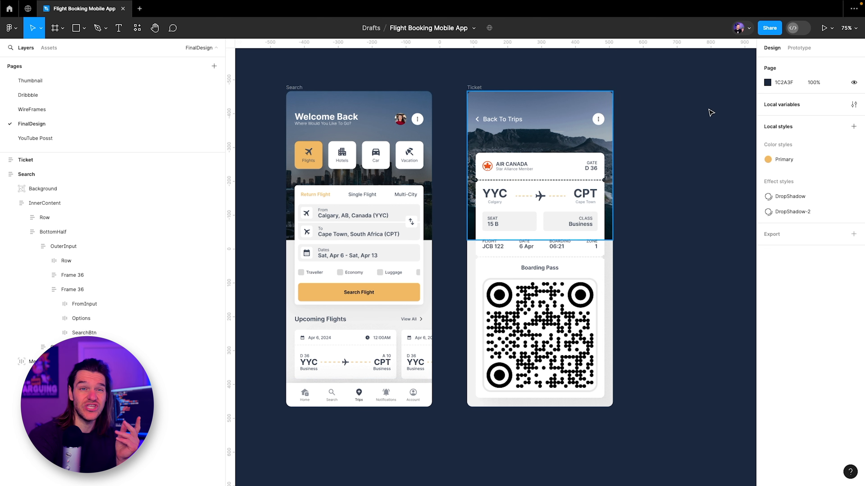
Step: Change the White variable's color value in the Mobile-App collection to the near-black 161212
{"action": "left_click", "coordinate": [852, 106]}
{"action": "left_click", "coordinate": [652, 92]}
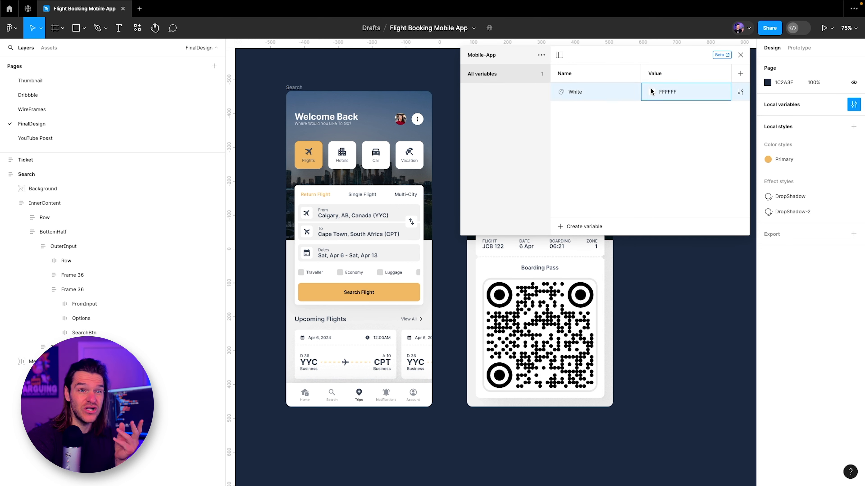
{"action": "left_click_drag", "start_coordinate": [655, 125], "coordinate": [669, 218]}
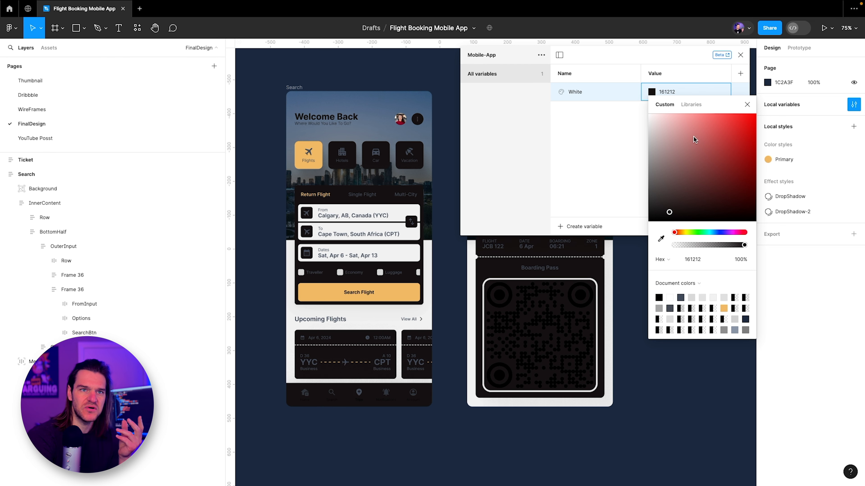
Step: Set the White variable's color value in the Mobile-App collection to FFFFFF and close the variables window
{"action": "left_click", "coordinate": [746, 105]}
{"action": "left_click", "coordinate": [659, 93]}
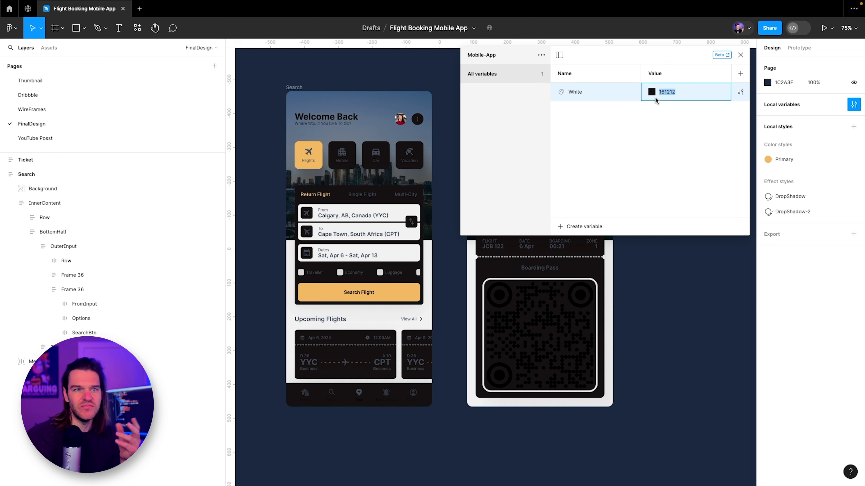
{"action": "left_click", "coordinate": [651, 93]}
{"action": "type", "text": "ffffff"}
{"action": "key", "text": "Return"}
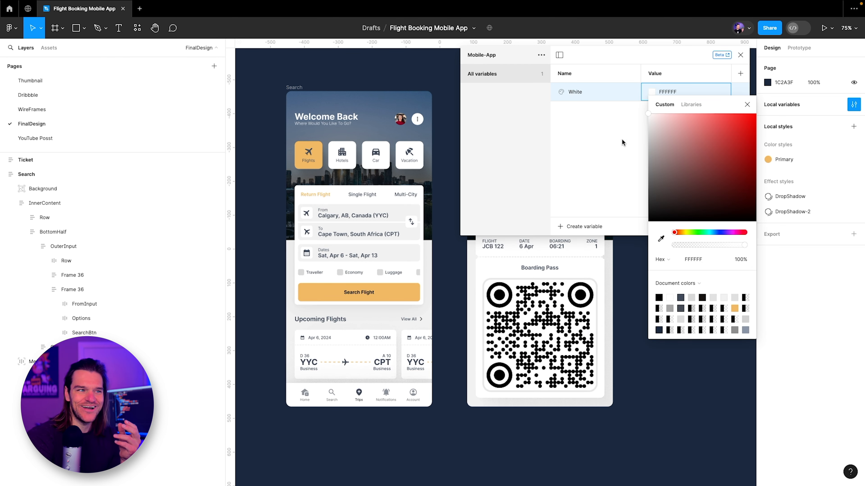
{"action": "left_click", "coordinate": [747, 104]}
{"action": "left_click", "coordinate": [740, 55]}
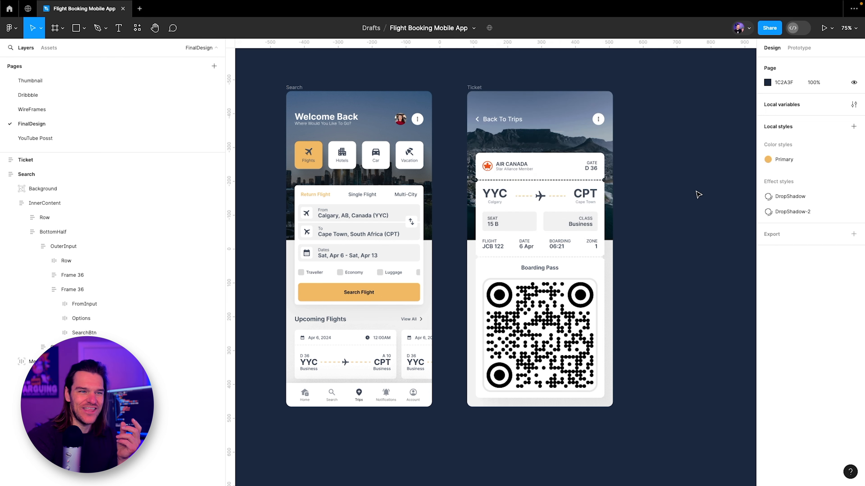
Step: Create a color variable named Light in the Mobile-App collection from the Search frame's F1F1F1 selection color
{"action": "left_click", "coordinate": [303, 88]}
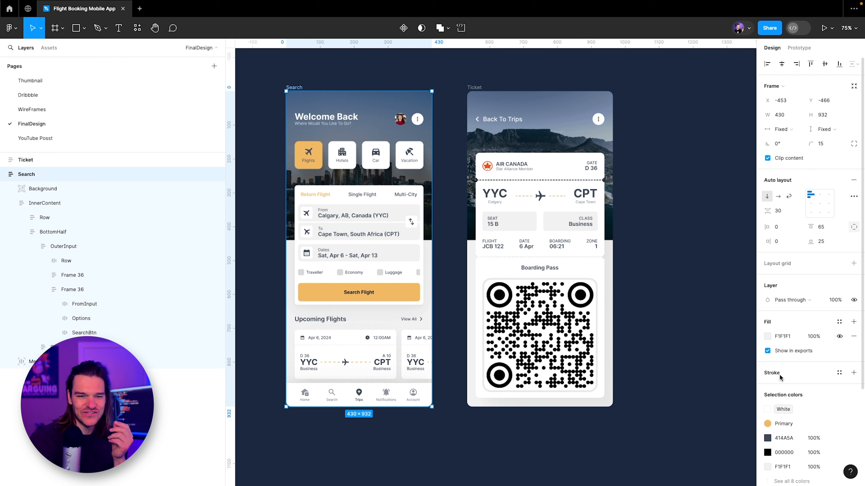
{"action": "scroll", "coordinate": [812, 369], "scroll_direction": "down", "scroll_amount": 2}
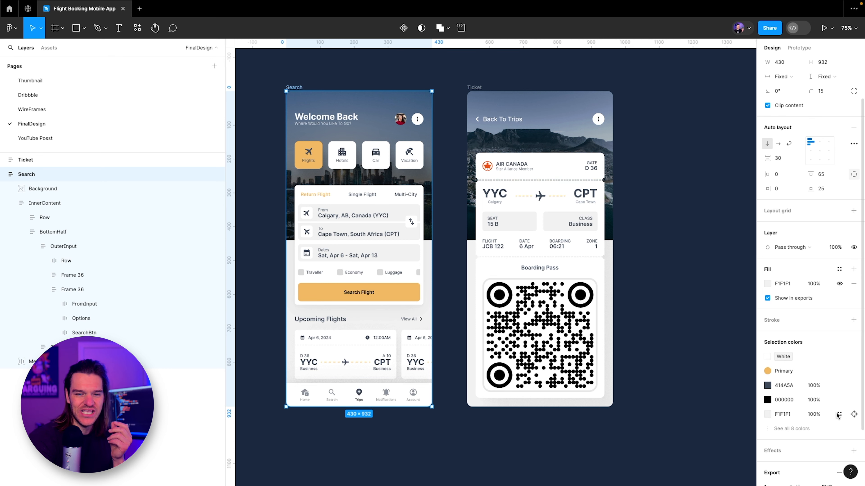
{"action": "left_click", "coordinate": [839, 414]}
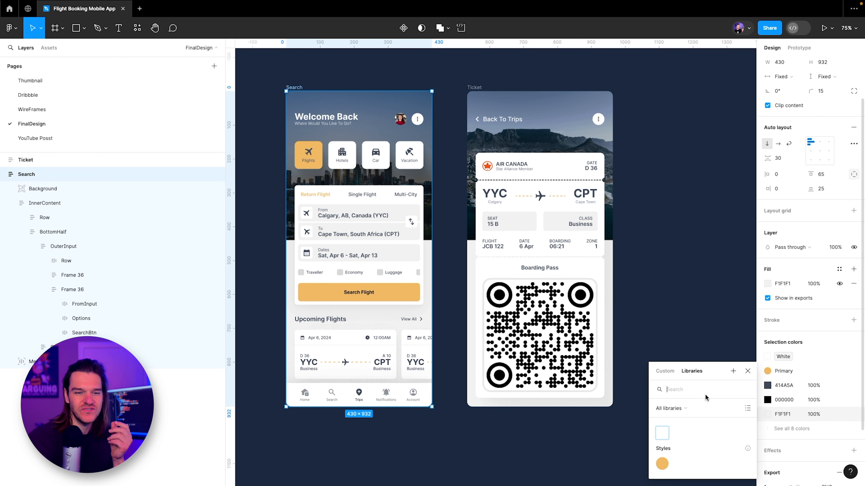
{"action": "left_click", "coordinate": [733, 371]}
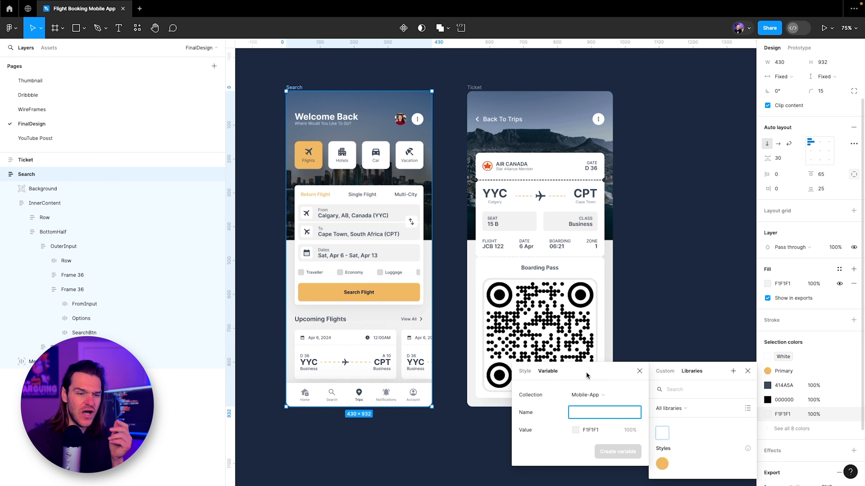
{"action": "type", "text": "Light"}
{"action": "key", "text": "Return"}
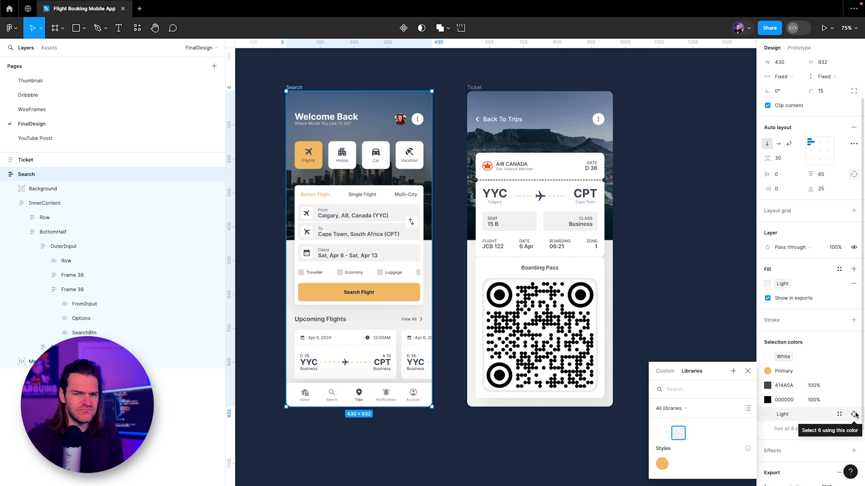
{"action": "left_click", "coordinate": [855, 414]}
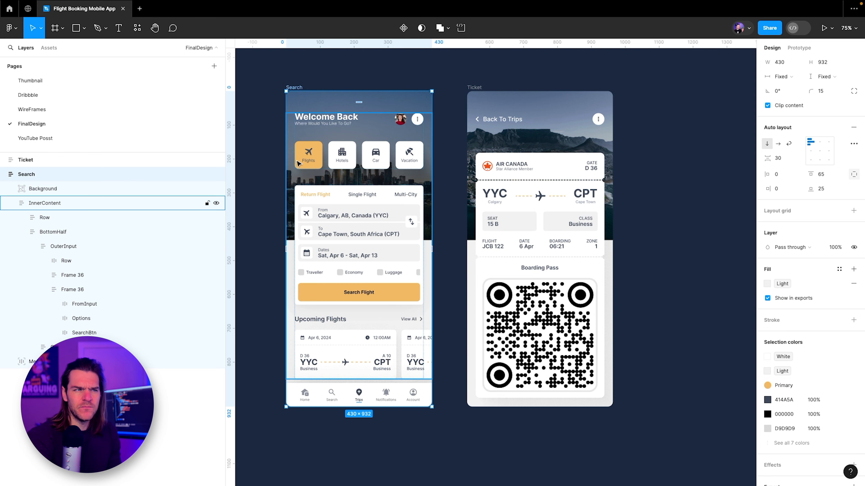
Step: Check which color style the Flights tile and the Return Flight tab label use in the Search frame
{"action": "left_click", "coordinate": [266, 153]}
{"action": "scroll", "coordinate": [335, 156], "scroll_direction": "up", "scroll_amount": 5}
{"action": "left_click_drag", "start_coordinate": [310, 146], "coordinate": [378, 141]}
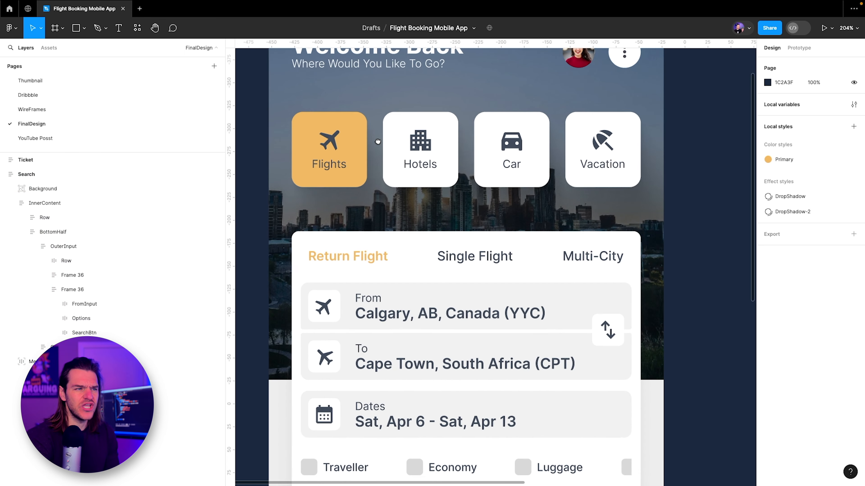
{"action": "left_click", "coordinate": [350, 178], "text": "ctrl"}
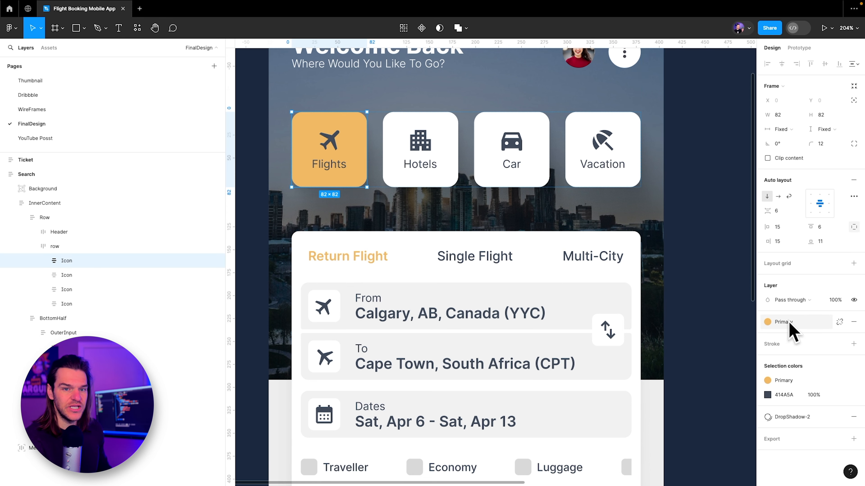
{"action": "scroll", "coordinate": [379, 191], "scroll_direction": "down", "scroll_amount": 5}
{"action": "scroll", "coordinate": [359, 129], "scroll_direction": "up", "scroll_amount": 1}
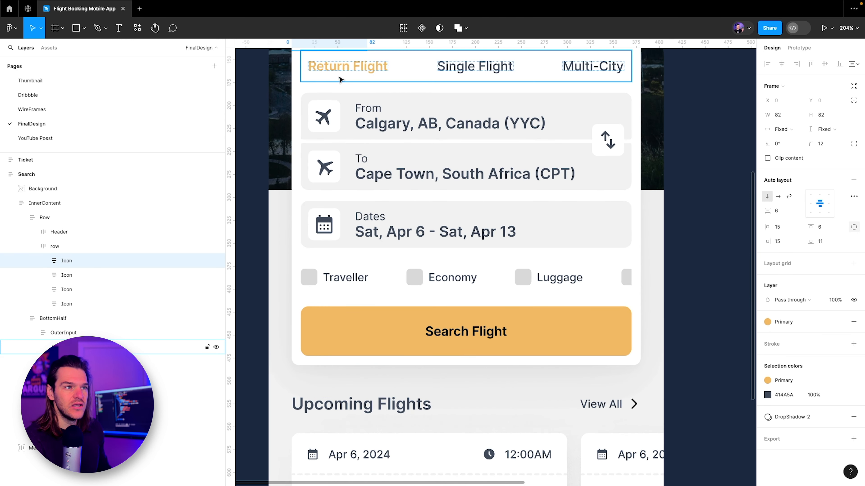
{"action": "left_click", "coordinate": [341, 70], "text": "ctrl"}
Step: Apply the Primary color style to the Search Flight button's fill and deselect the button
{"action": "left_click", "coordinate": [526, 346], "text": "ctrl"}
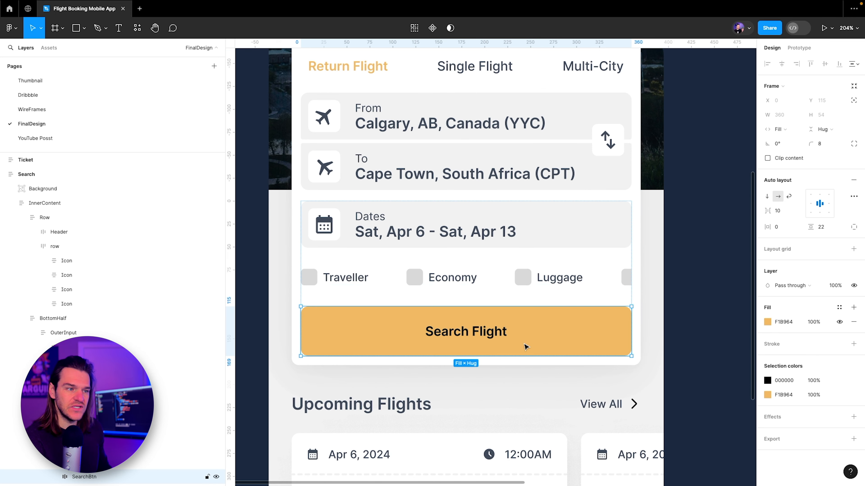
{"action": "scroll", "coordinate": [526, 347], "scroll_direction": "down", "scroll_amount": 3}
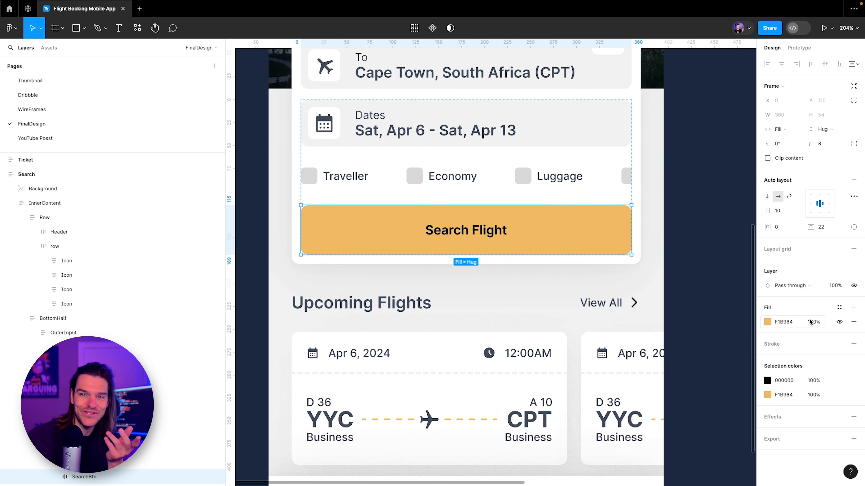
{"action": "left_click", "coordinate": [839, 308]}
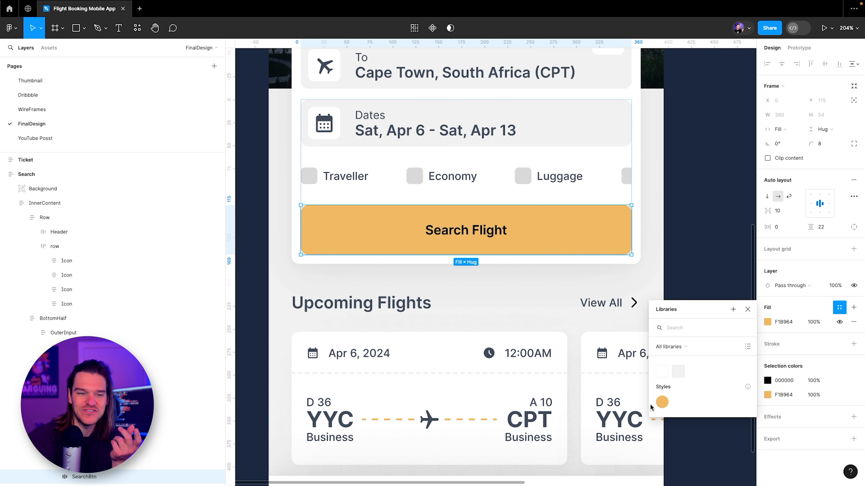
{"action": "left_click", "coordinate": [661, 402]}
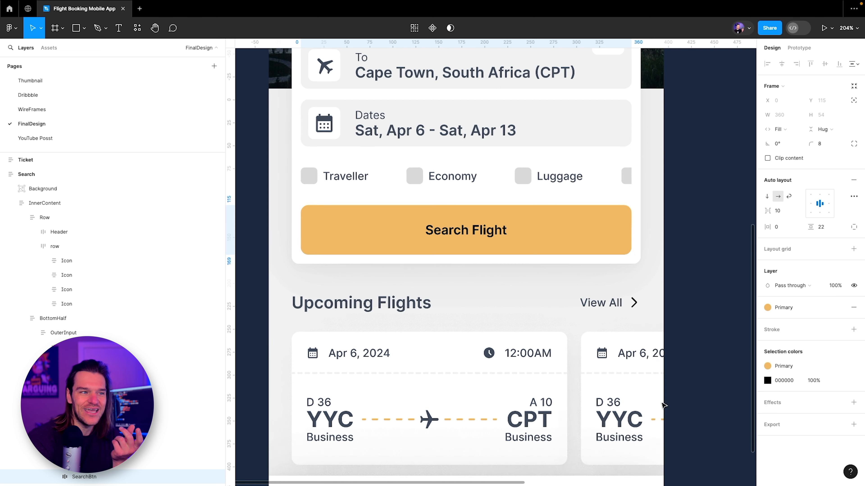
{"action": "left_click", "coordinate": [686, 252]}
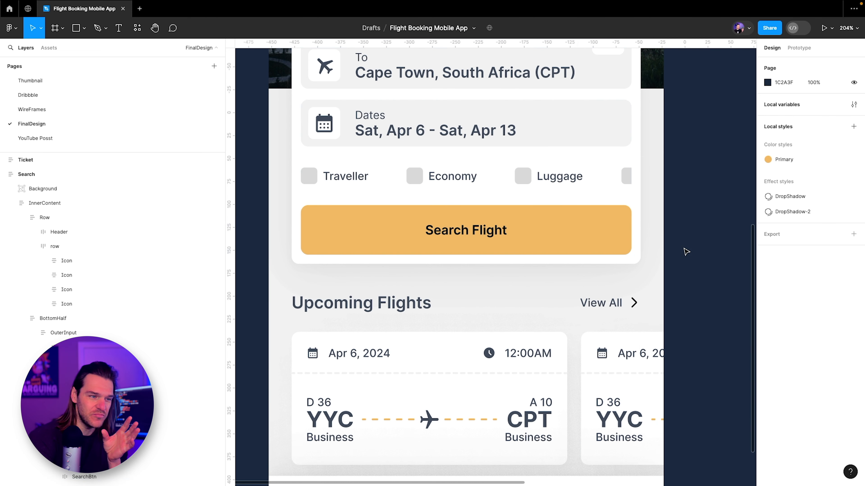
Step: Apply the Primary color style to the stroke of the dashed route line in the first Upcoming Flights card
{"action": "scroll", "coordinate": [684, 252], "scroll_direction": "down", "scroll_amount": 3}
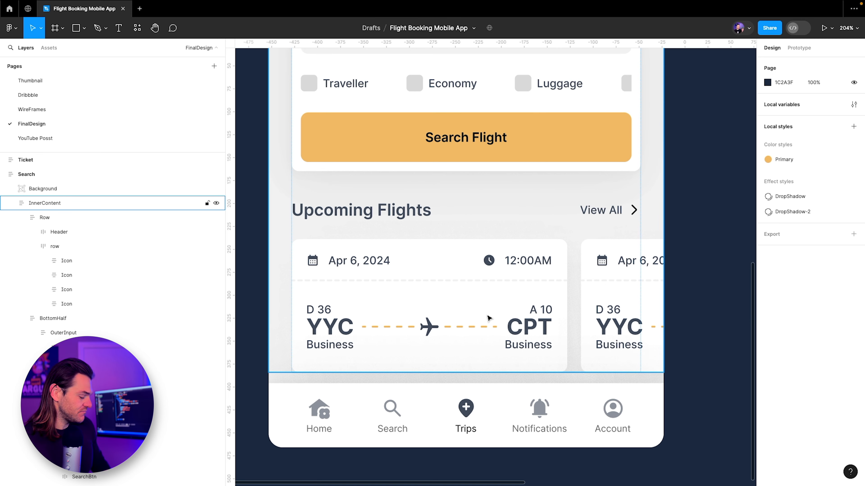
{"action": "left_click", "coordinate": [490, 326], "text": "ctrl"}
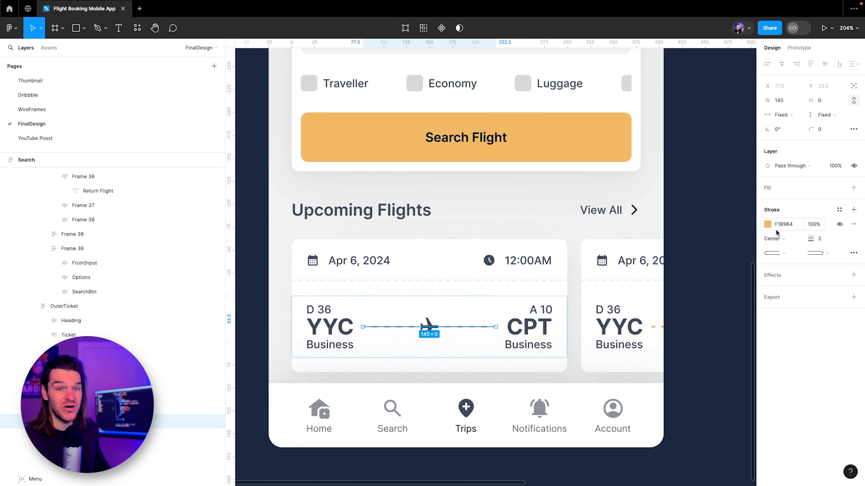
{"action": "left_click", "coordinate": [840, 211]}
{"action": "left_click", "coordinate": [662, 305]}
{"action": "left_click", "coordinate": [637, 222]}
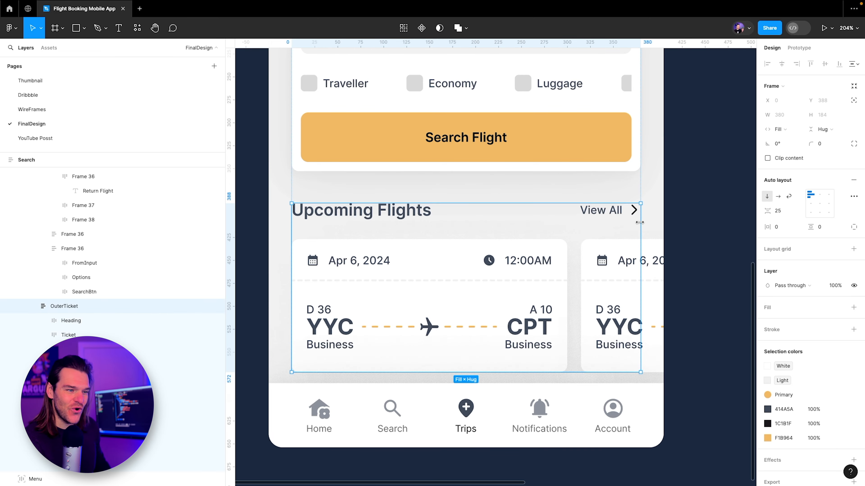
Step: Apply the Primary color style to the stroke of the dashed YYC to CPT route line in the Ticket frame and deselect it
{"action": "scroll", "coordinate": [368, 226], "scroll_direction": "down", "scroll_amount": 5}
{"action": "scroll", "coordinate": [534, 176], "scroll_direction": "right", "scroll_amount": 5}
{"action": "scroll", "coordinate": [374, 249], "scroll_direction": "up", "scroll_amount": 5}
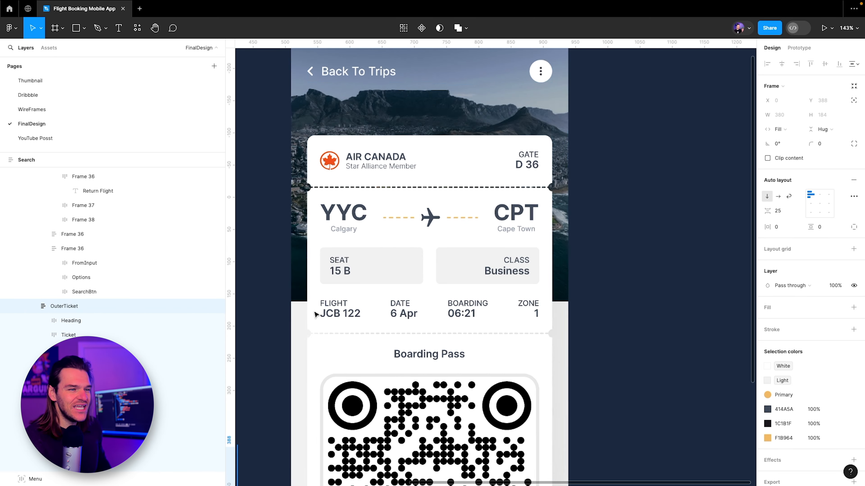
{"action": "left_click", "coordinate": [398, 217], "text": "super"}
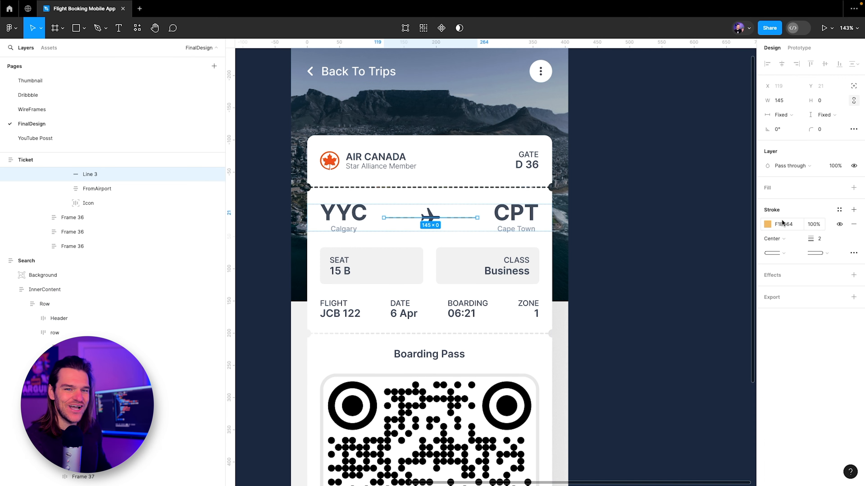
{"action": "left_click", "coordinate": [839, 209]}
{"action": "left_click", "coordinate": [662, 303]}
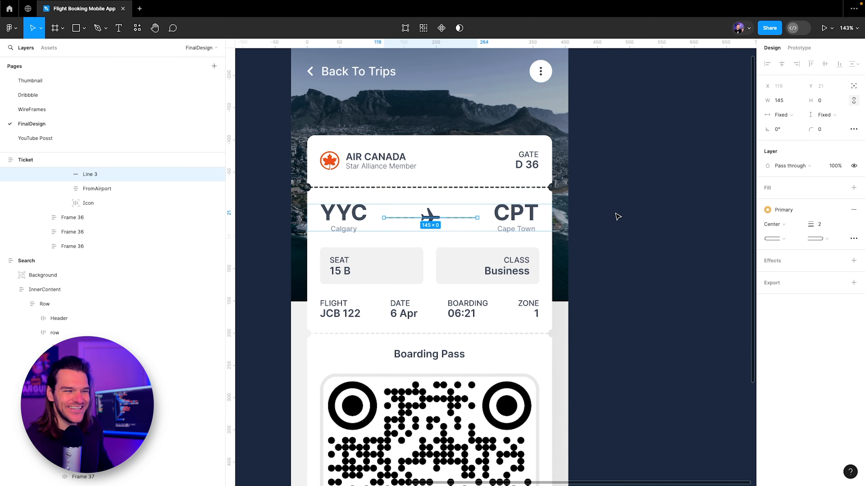
{"action": "left_click", "coordinate": [616, 216]}
Step: Select all elements using the 000000 color in the Search frame, examine where they are, and deselect them
{"action": "key", "text": "shift+1"}
{"action": "scroll", "coordinate": [489, 190], "scroll_direction": "up", "scroll_amount": 5, "text": "ctrl"}
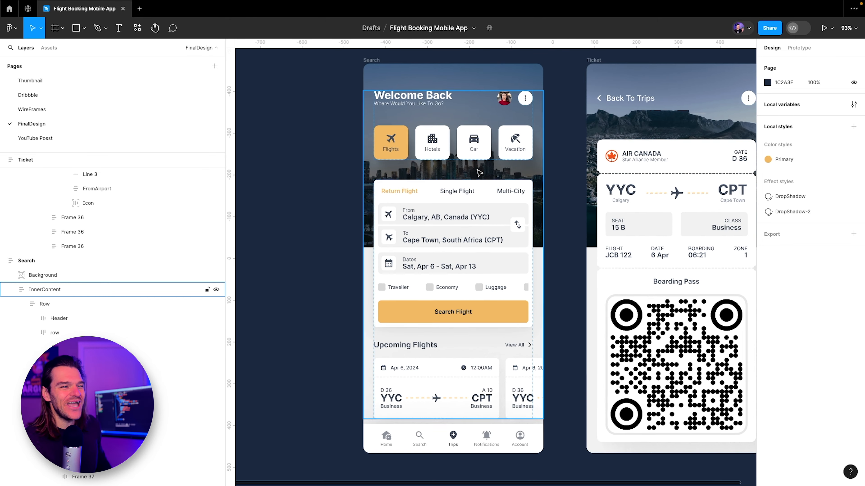
{"action": "scroll", "coordinate": [489, 189], "scroll_direction": "right", "scroll_amount": 3}
{"action": "left_click", "coordinate": [311, 122]}
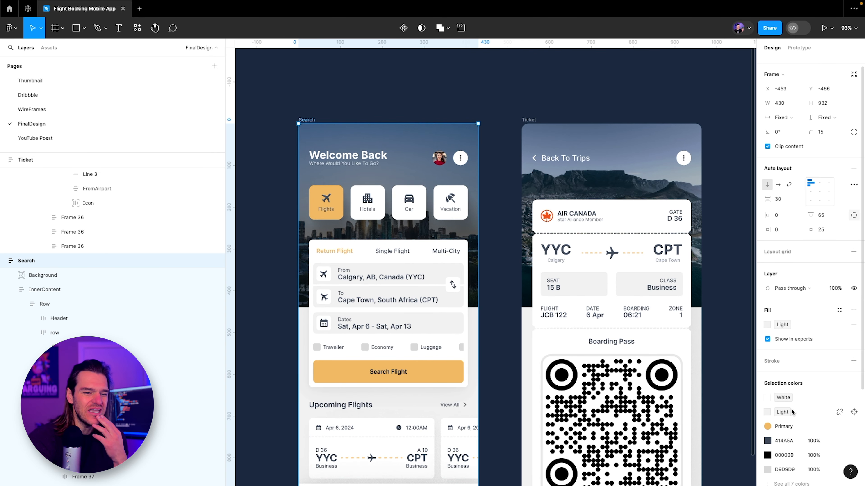
{"action": "scroll", "coordinate": [790, 409], "scroll_direction": "down", "scroll_amount": 3}
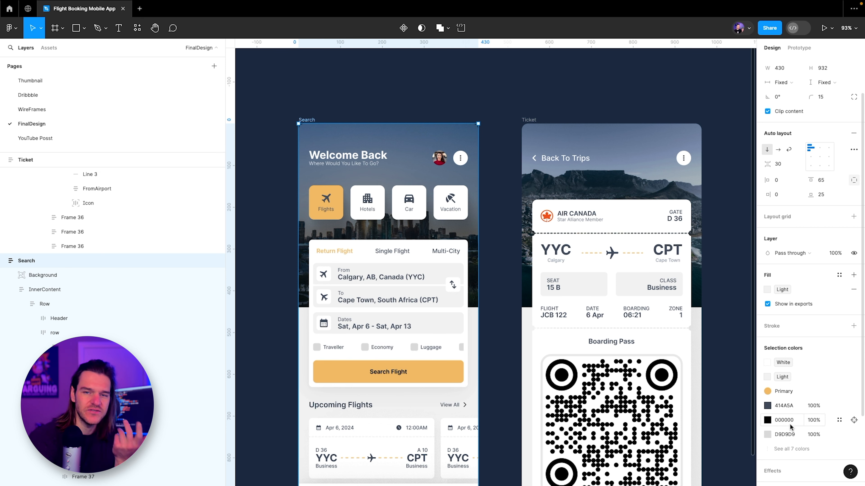
{"action": "scroll", "coordinate": [790, 423], "scroll_direction": "down", "scroll_amount": 1}
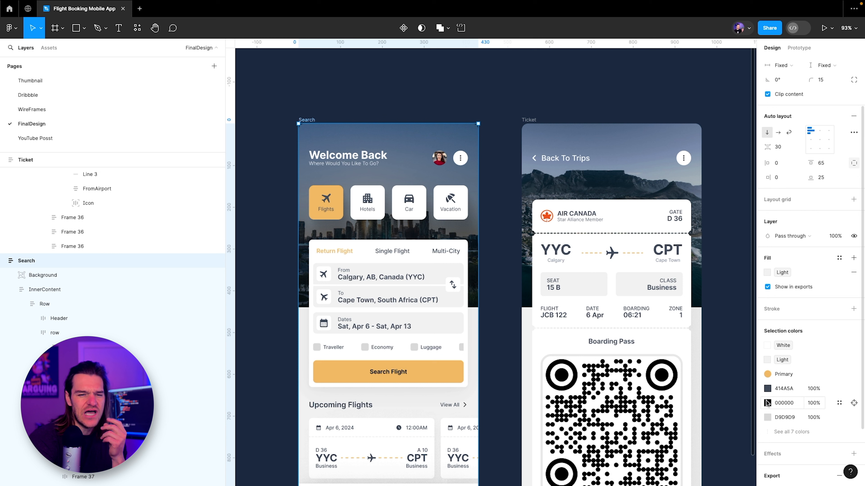
{"action": "left_click", "coordinate": [853, 403]}
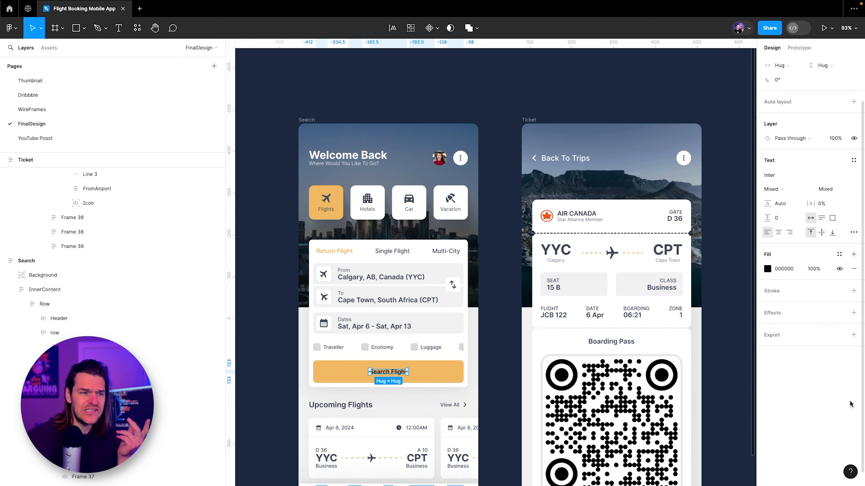
{"action": "scroll", "coordinate": [498, 378], "scroll_direction": "down", "scroll_amount": 3}
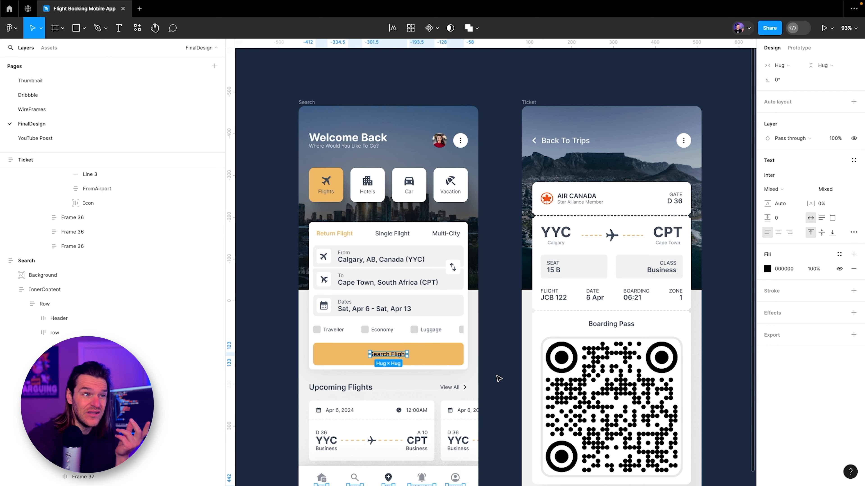
{"action": "scroll", "coordinate": [415, 368], "scroll_direction": "up", "scroll_amount": 5}
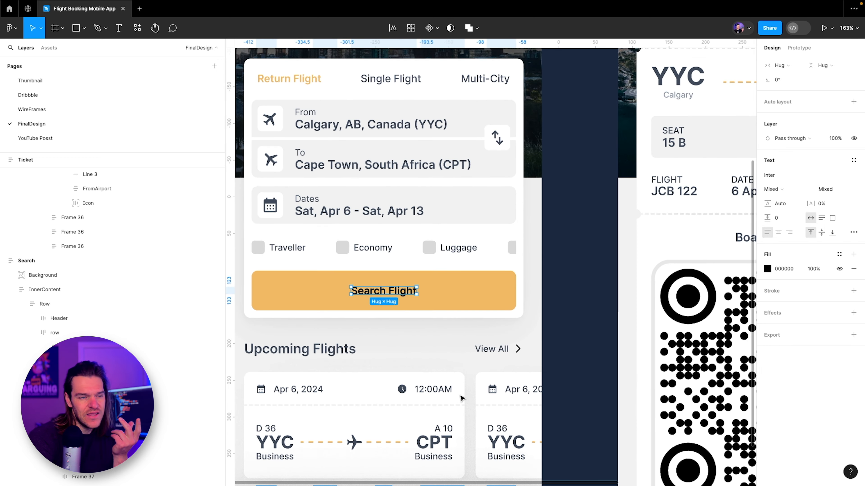
{"action": "scroll", "coordinate": [380, 359], "scroll_direction": "down", "scroll_amount": 3}
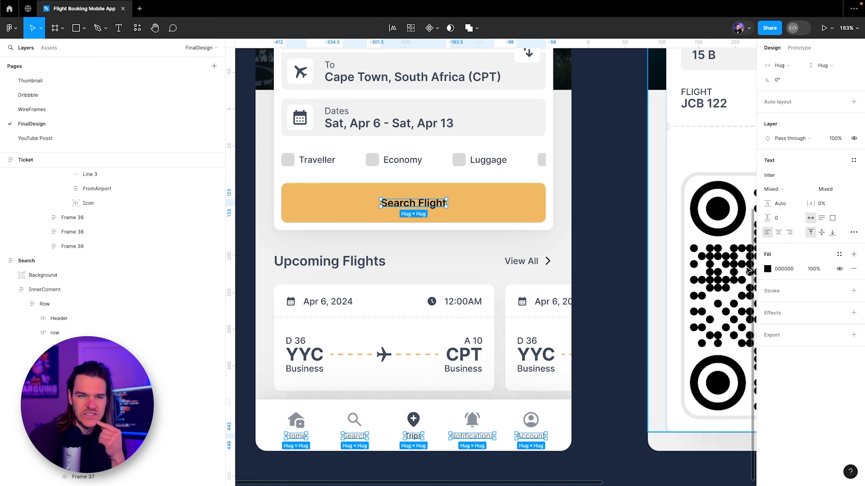
{"action": "scroll", "coordinate": [588, 216], "scroll_direction": "up", "scroll_amount": 4}
{"action": "left_click", "coordinate": [588, 216]}
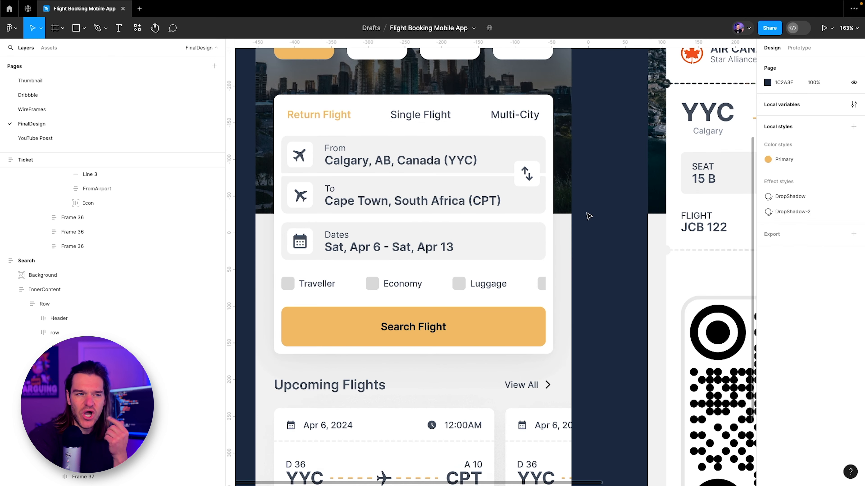
Step: Replace the 000000 color throughout the Search frame with the 414A5A dark gray from its selection colors
{"action": "scroll", "coordinate": [588, 217], "scroll_direction": "up", "scroll_amount": 6}
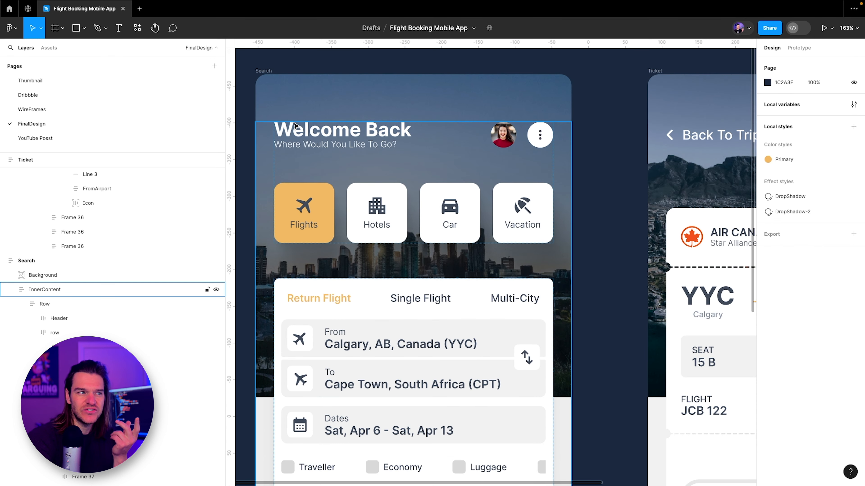
{"action": "left_click", "coordinate": [264, 71]}
{"action": "scroll", "coordinate": [858, 422], "scroll_direction": "down", "scroll_amount": 1}
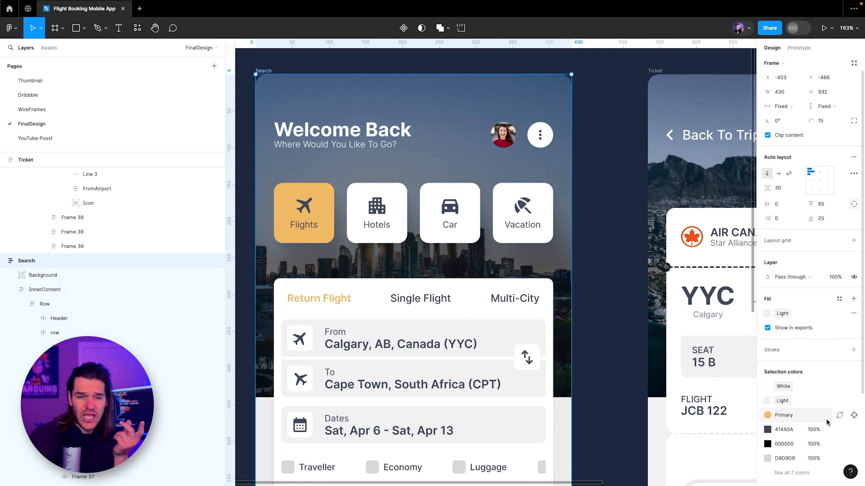
{"action": "left_click", "coordinate": [783, 429]}
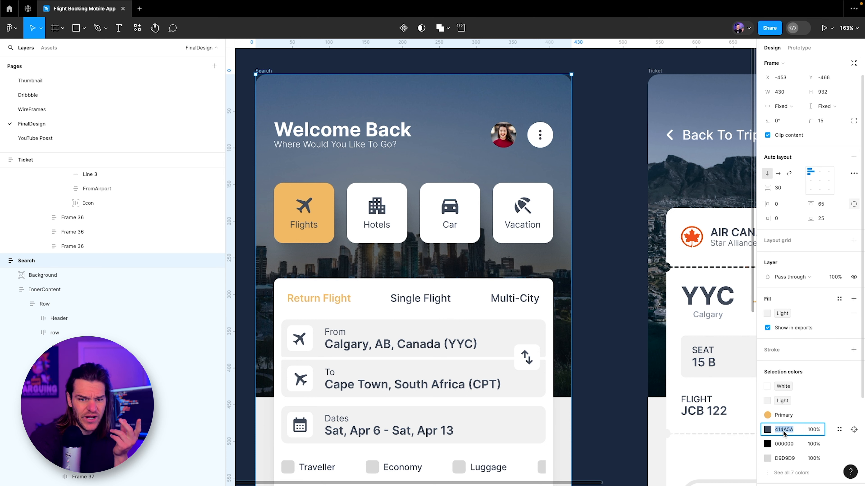
{"action": "left_click", "coordinate": [768, 430]}
{"action": "left_click", "coordinate": [796, 429]}
{"action": "key", "text": "ctrl+c"}
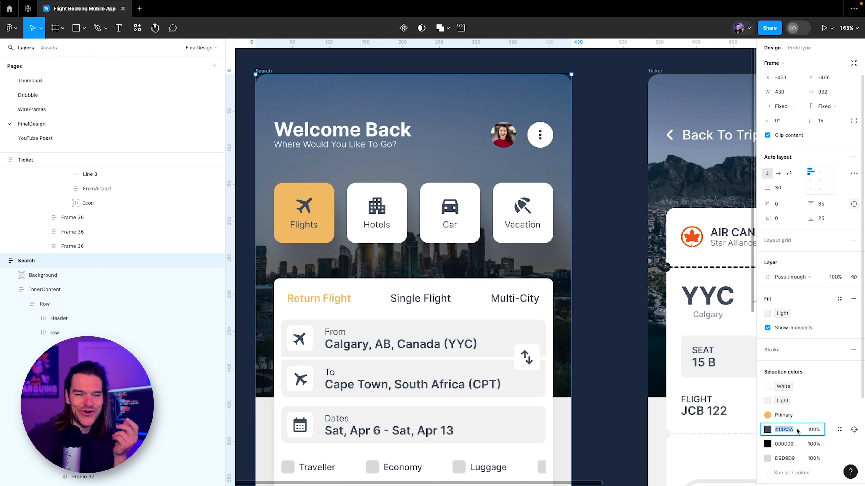
{"action": "left_click", "coordinate": [789, 444]}
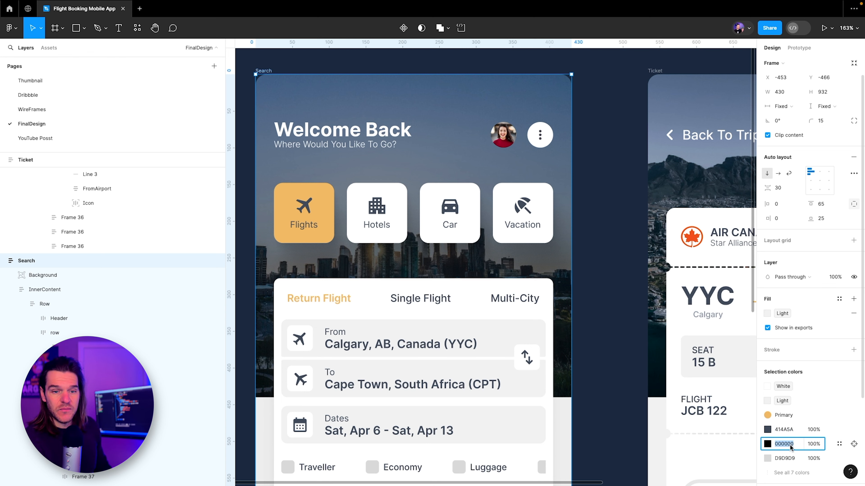
{"action": "key", "text": "ctrl+v"}
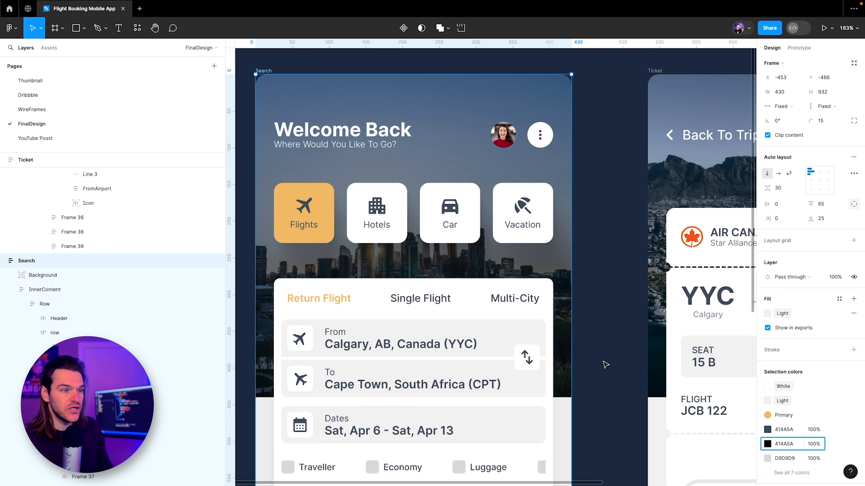
{"action": "scroll", "coordinate": [604, 361], "scroll_direction": "down", "scroll_amount": 7}
{"action": "key", "text": "Return"}
Step: Look over the recolored Search screen, reselect its frame and examine its full list of selection colors
{"action": "scroll", "coordinate": [604, 361], "scroll_direction": "down", "scroll_amount": 2}
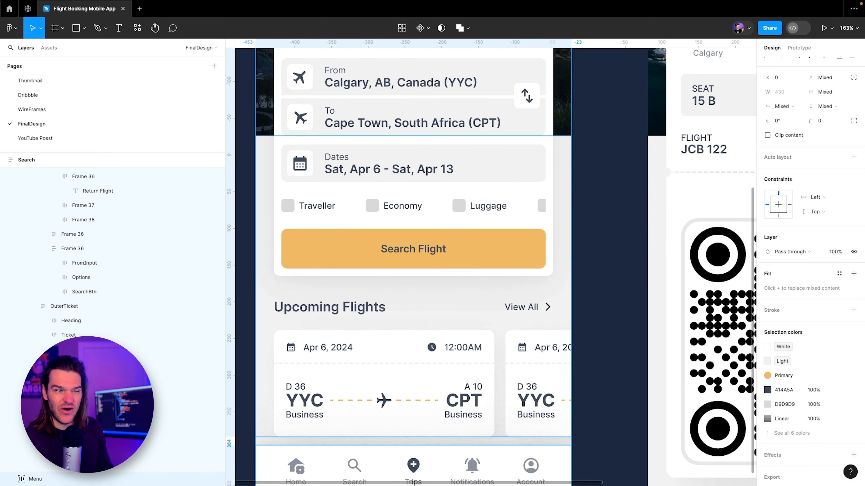
{"action": "scroll", "coordinate": [604, 361], "scroll_direction": "down", "scroll_amount": 2}
{"action": "scroll", "coordinate": [589, 344], "scroll_direction": "down", "scroll_amount": 2}
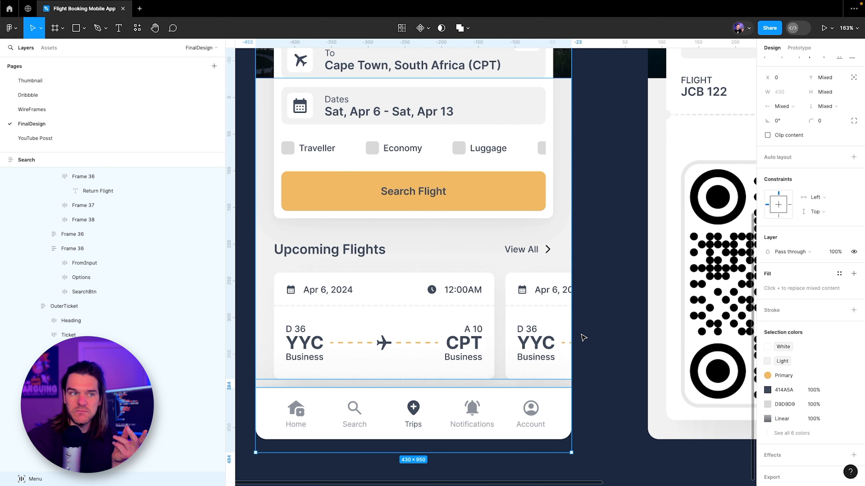
{"action": "scroll", "coordinate": [583, 337], "scroll_direction": "down", "scroll_amount": 5}
{"action": "left_click_drag", "start_coordinate": [610, 199], "coordinate": [565, 267]}
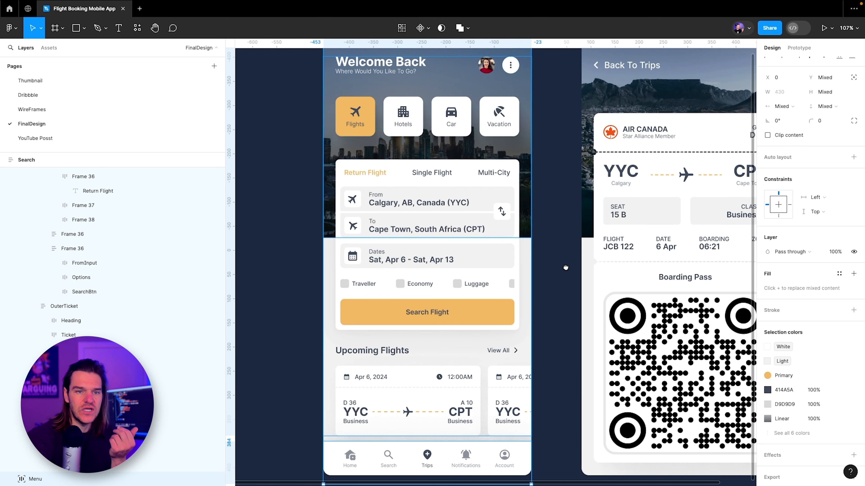
{"action": "scroll", "coordinate": [392, 112], "scroll_direction": "up", "scroll_amount": 3}
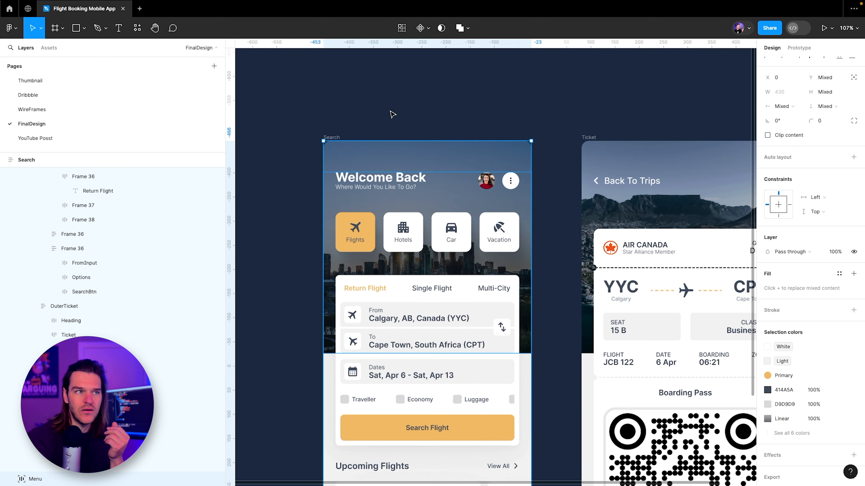
{"action": "left_click", "coordinate": [333, 132]}
{"action": "left_click", "coordinate": [334, 136]}
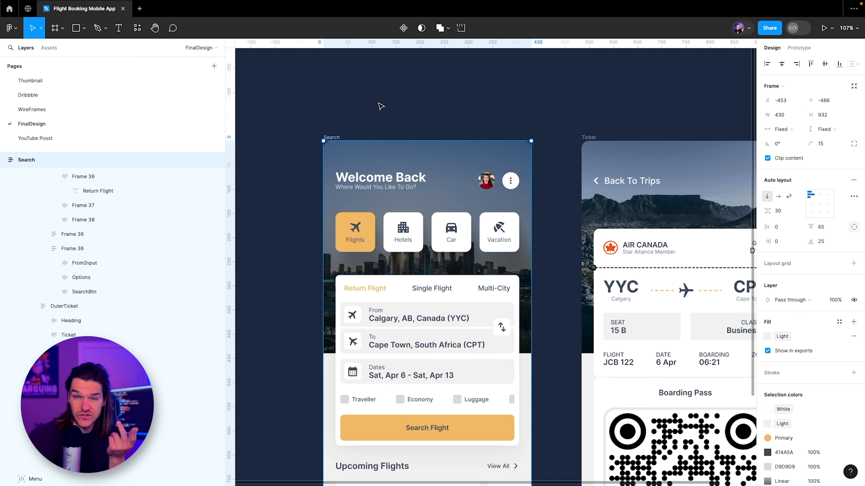
{"action": "scroll", "coordinate": [786, 429], "scroll_direction": "down", "scroll_amount": 2}
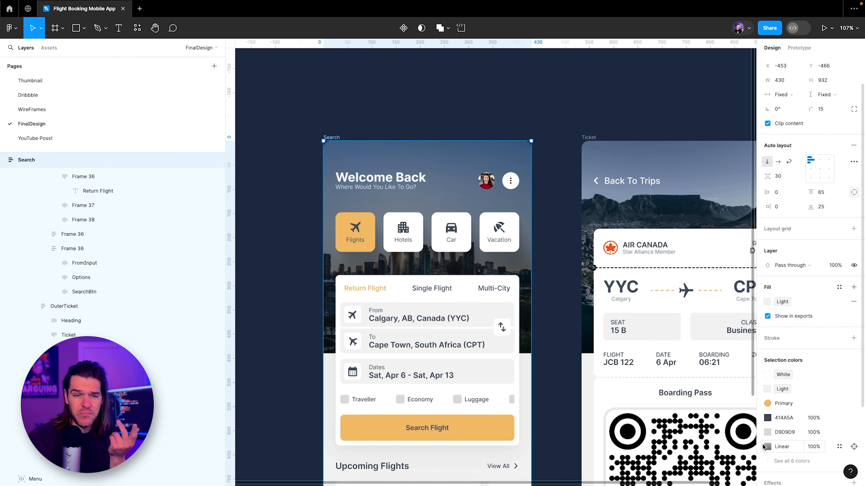
{"action": "left_click", "coordinate": [780, 461]}
{"action": "scroll", "coordinate": [780, 443], "scroll_direction": "down", "scroll_amount": 2}
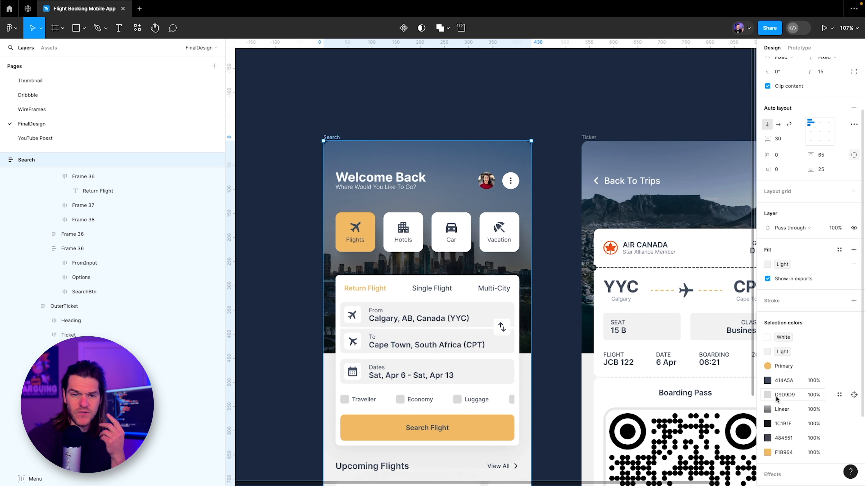
{"action": "scroll", "coordinate": [776, 398], "scroll_direction": "down", "scroll_amount": 1}
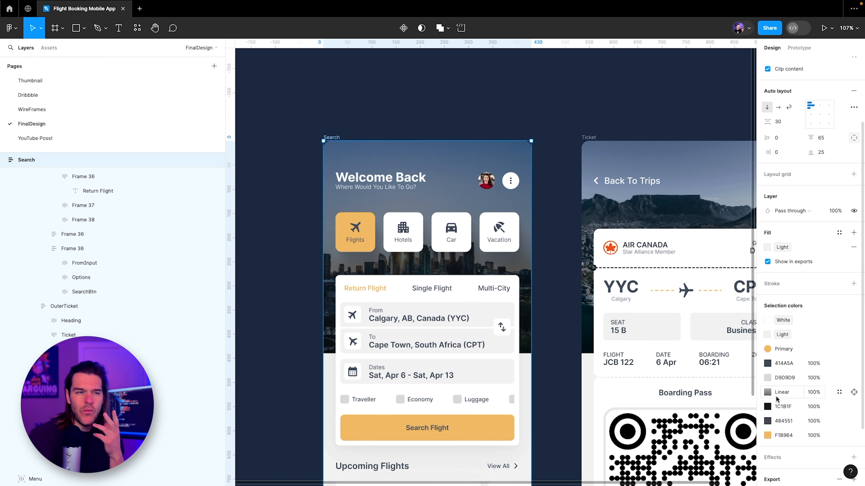
Step: Show all selection colors of the Ticket frame and select the elements using 000000 to examine where they are
{"action": "left_click", "coordinate": [590, 137]}
{"action": "scroll", "coordinate": [664, 126], "scroll_direction": "right", "scroll_amount": 4}
{"action": "scroll", "coordinate": [664, 125], "scroll_direction": "down", "scroll_amount": 1}
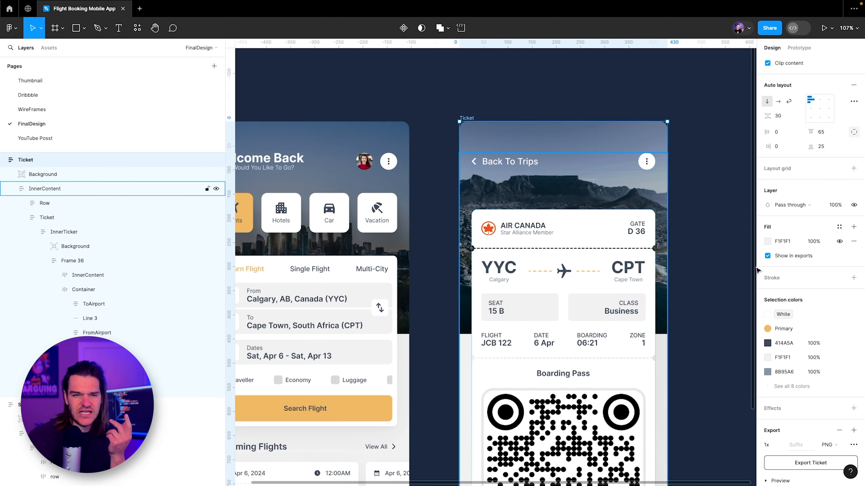
{"action": "left_click", "coordinate": [789, 386]}
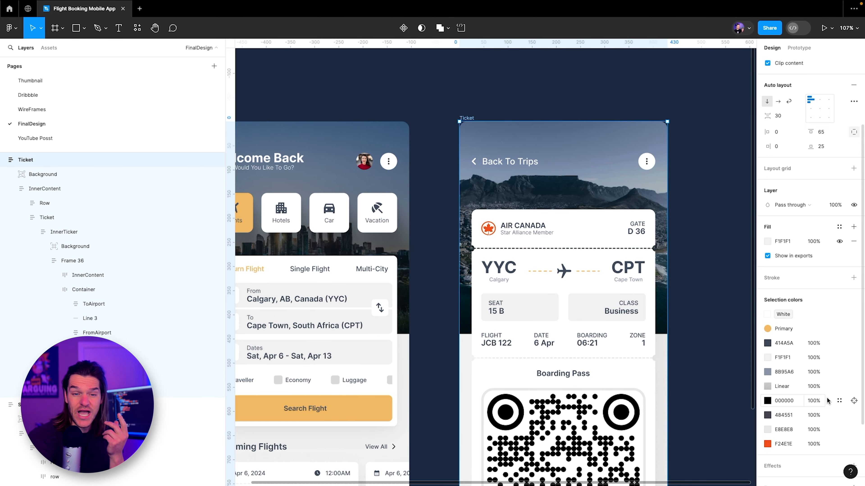
{"action": "left_click", "coordinate": [851, 402]}
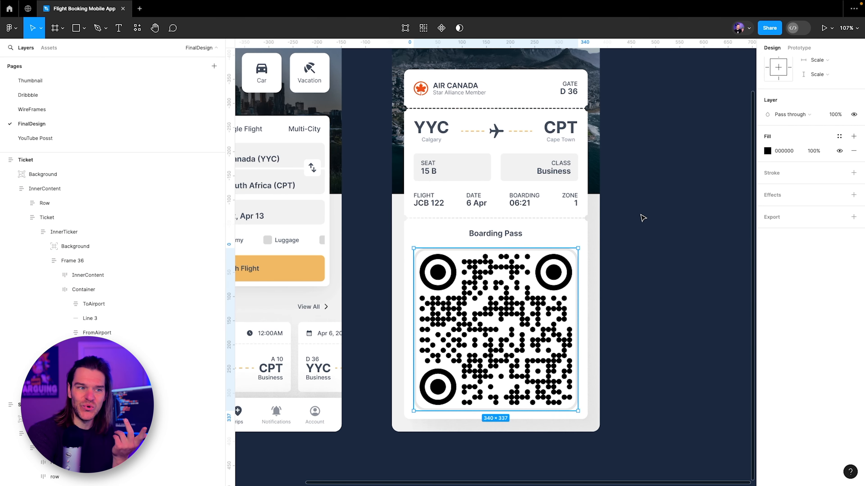
{"action": "left_click_drag", "start_coordinate": [642, 218], "coordinate": [627, 309]}
Step: Replace the 000000 color in the Ticket frame with 414A5A and deselect the frame
{"action": "left_click", "coordinate": [383, 69]}
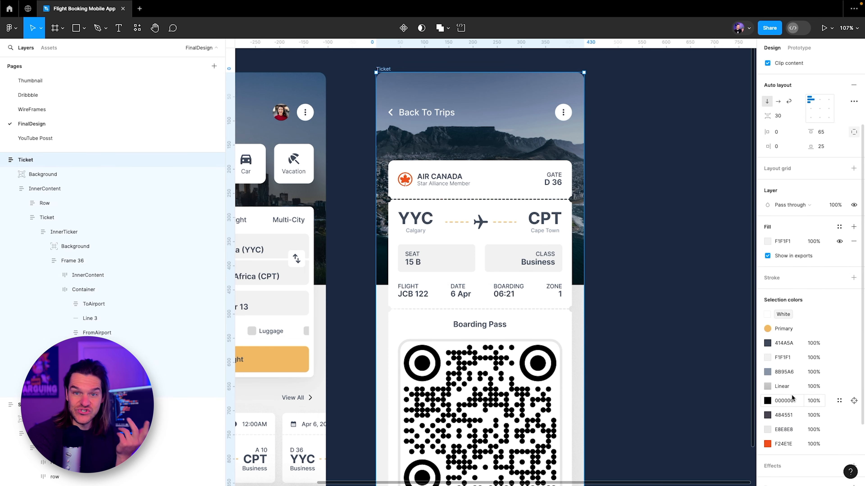
{"action": "left_click", "coordinate": [782, 399]}
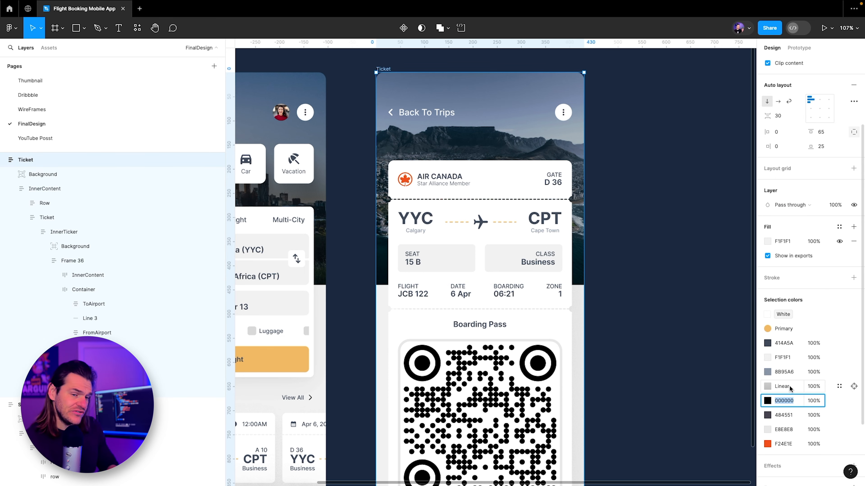
{"action": "type", "text": "414A5A"}
{"action": "key", "text": "Return"}
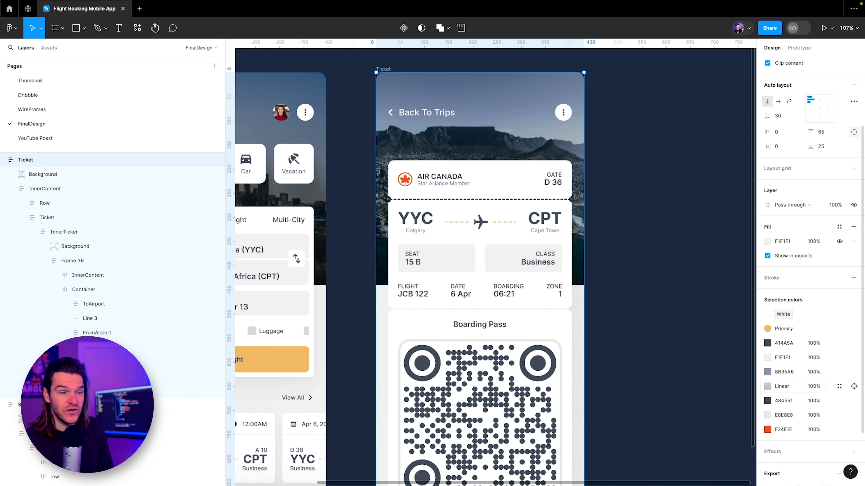
{"action": "left_click", "coordinate": [701, 263]}
Step: Examine the Ticket frame's remaining selection colors and compare the Ticket and Search screens
{"action": "left_click", "coordinate": [417, 87]}
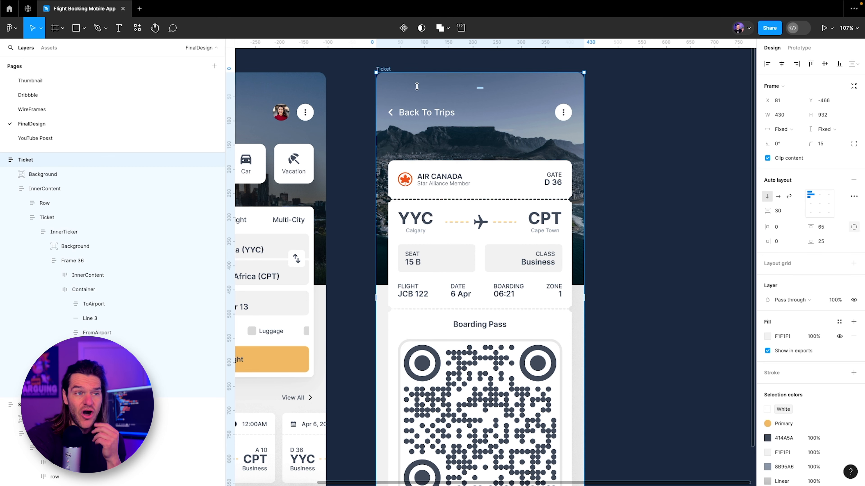
{"action": "scroll", "coordinate": [802, 360], "scroll_direction": "down", "scroll_amount": 3}
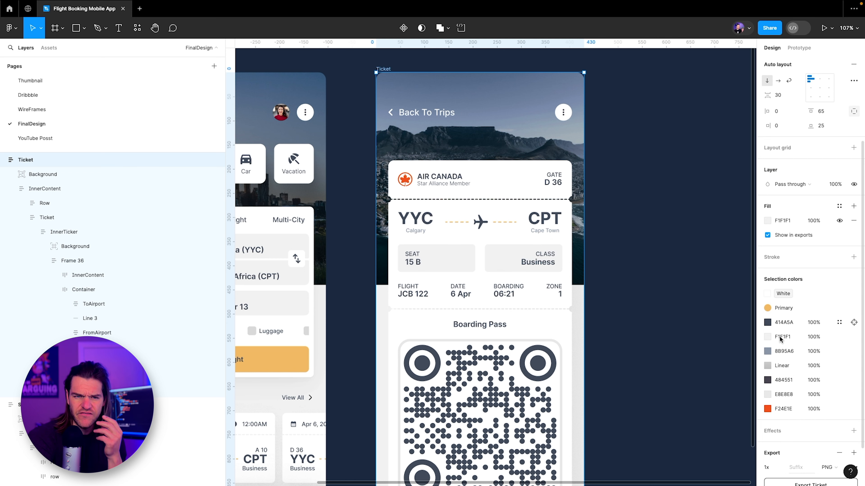
{"action": "scroll", "coordinate": [666, 302], "scroll_direction": "down", "scroll_amount": 5, "text": "ctrl"}
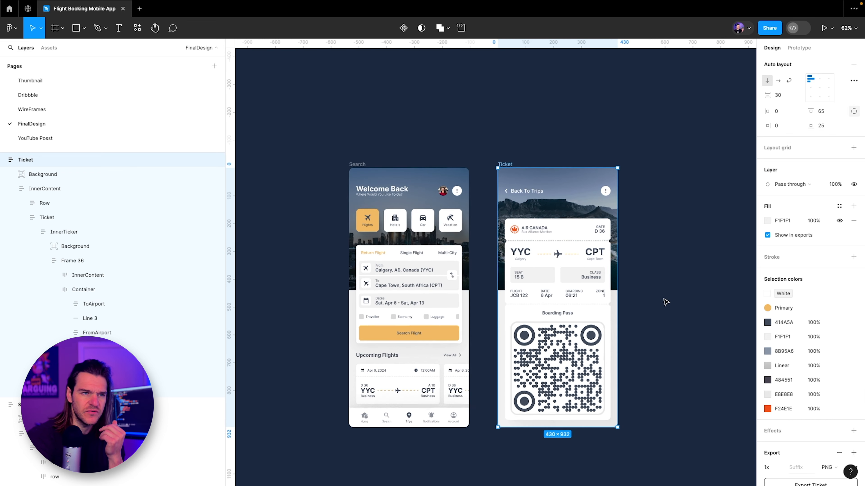
{"action": "left_click", "coordinate": [666, 302]}
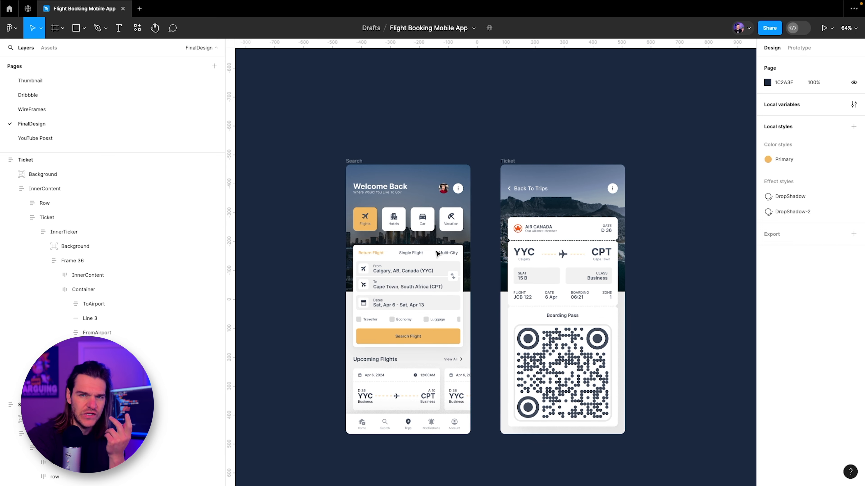
{"action": "scroll", "coordinate": [437, 254], "scroll_direction": "up", "scroll_amount": 5, "text": "ctrl"}
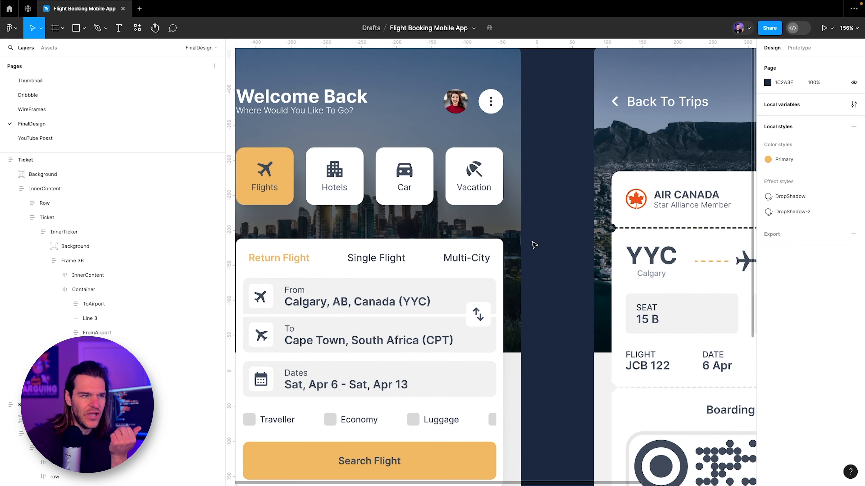
{"action": "scroll", "coordinate": [533, 246], "scroll_direction": "down", "scroll_amount": 3, "text": "ctrl"}
{"action": "scroll", "coordinate": [471, 80], "scroll_direction": "up", "scroll_amount": 2}
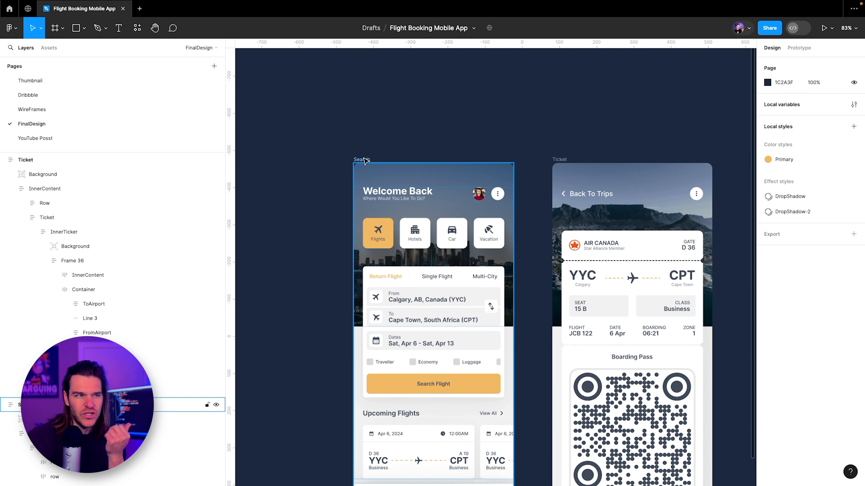
Step: Create a color variable named Dark in the Mobile-App collection from the Search frame's 414A5A color
{"action": "left_click", "coordinate": [375, 158]}
{"action": "scroll", "coordinate": [804, 428], "scroll_direction": "down", "scroll_amount": 1}
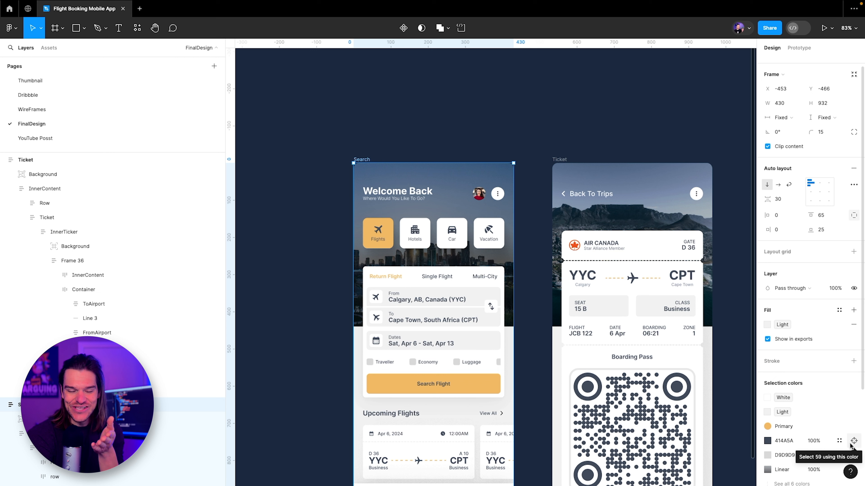
{"action": "left_click", "coordinate": [839, 441]}
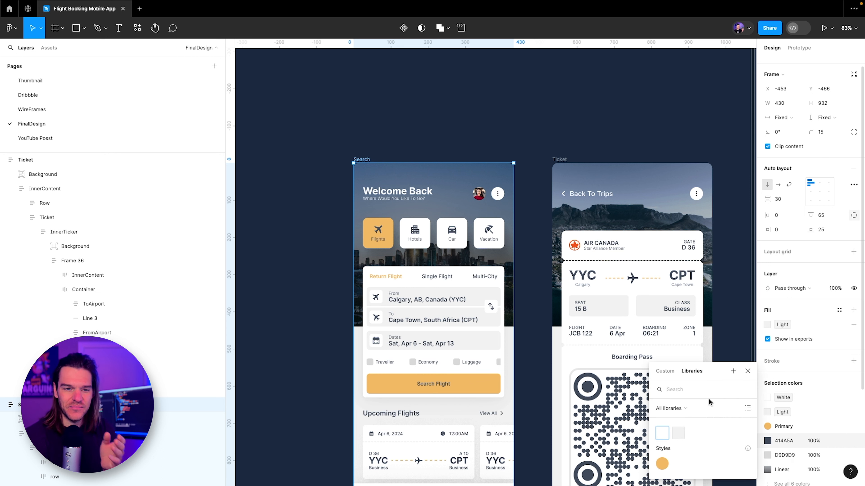
{"action": "left_click", "coordinate": [733, 371]}
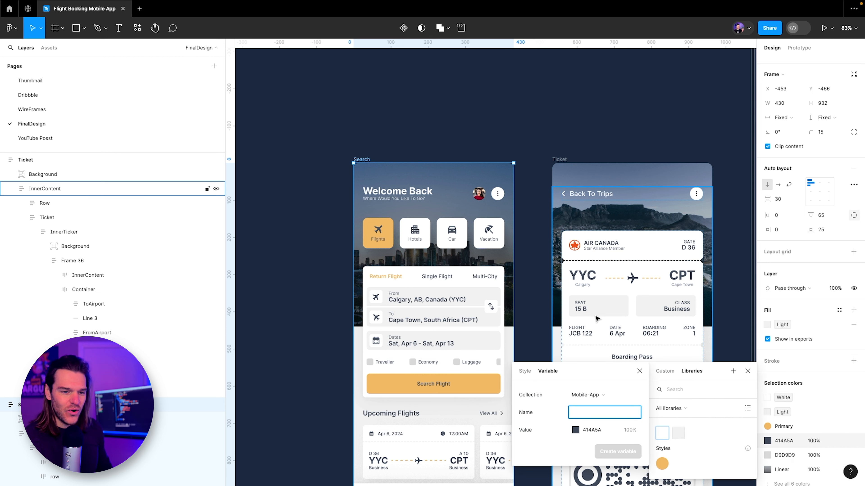
{"action": "type", "text": "D"}
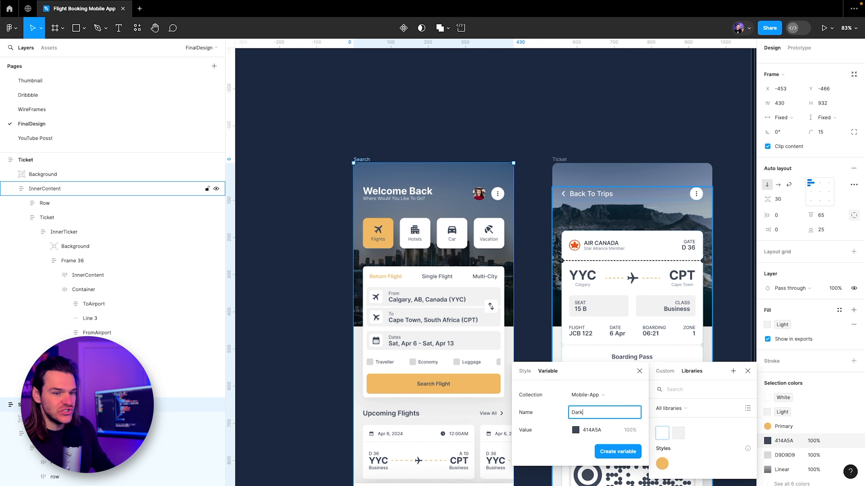
{"action": "type", "text": "ark"}
{"action": "key", "text": "Return"}
{"action": "left_click", "coordinate": [747, 370]}
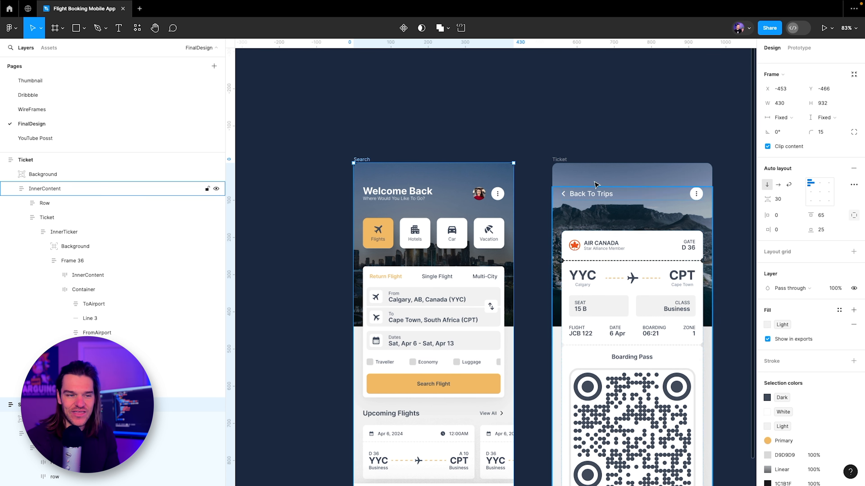
Step: Apply the Dark color variable to the Ticket frame's 414A5A selection color and deselect the frame
{"action": "scroll", "coordinate": [506, 142], "scroll_direction": "down", "scroll_amount": 3}
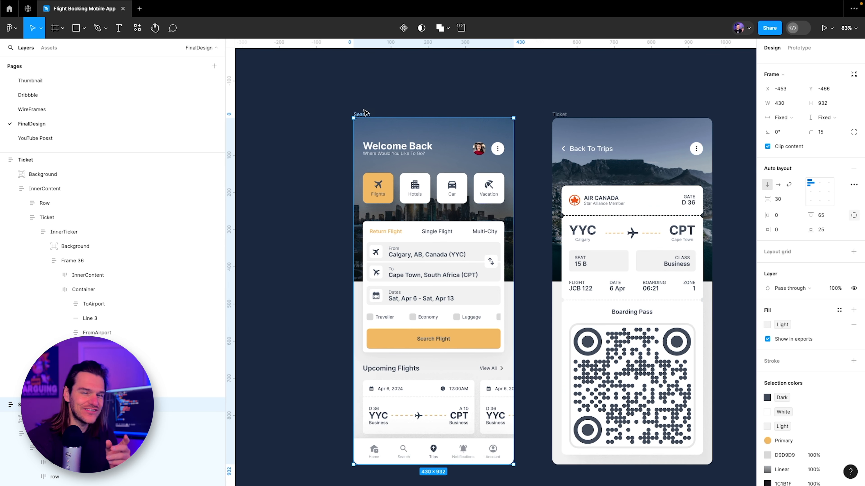
{"action": "left_click", "coordinate": [560, 115]}
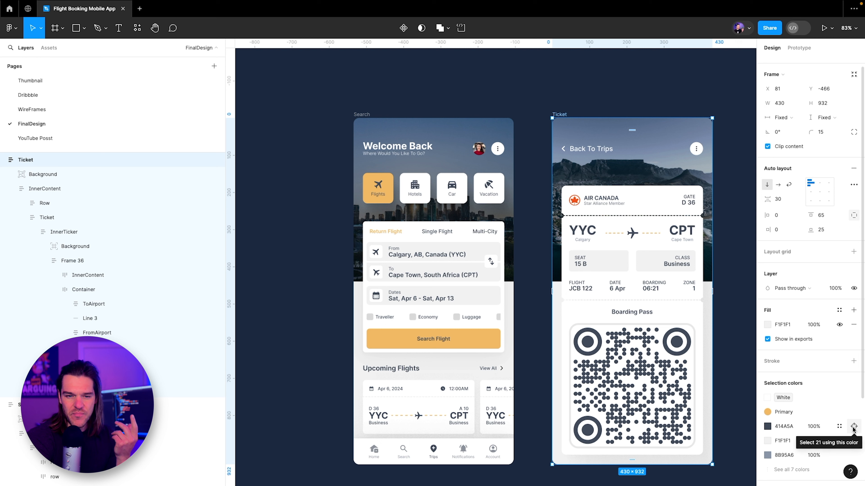
{"action": "left_click", "coordinate": [767, 427]}
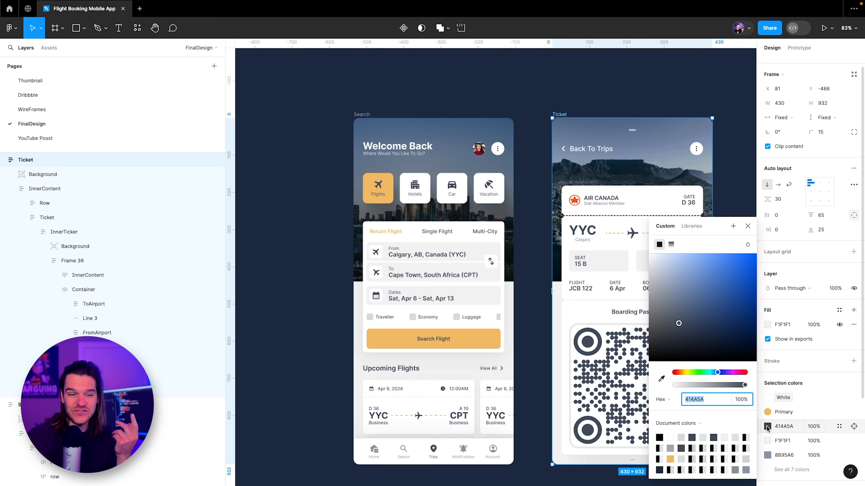
{"action": "left_click", "coordinate": [694, 226]}
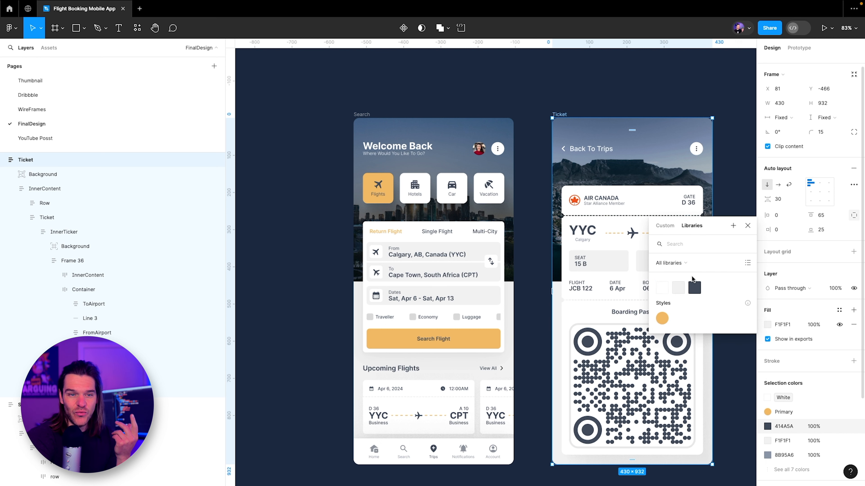
{"action": "left_click", "coordinate": [697, 292]}
{"action": "left_click", "coordinate": [604, 77]}
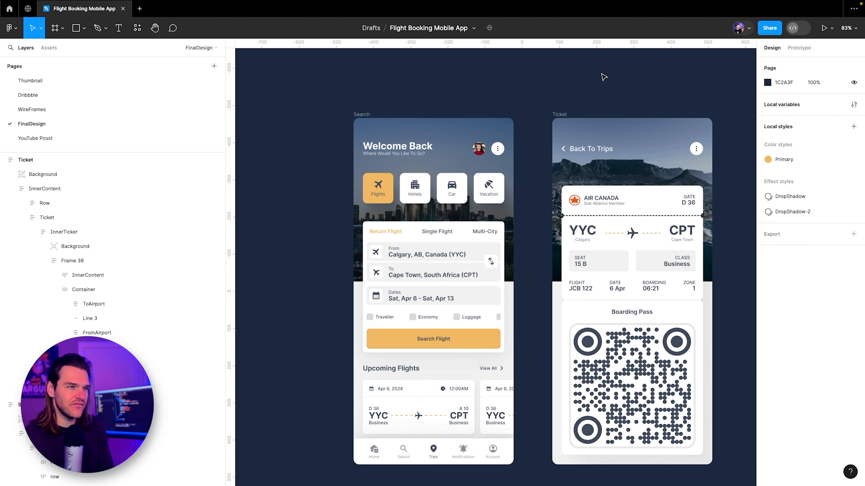
Step: Select all elements in the Search frame using D9D9D9 and examine where that color appears
{"action": "left_click", "coordinate": [361, 114]}
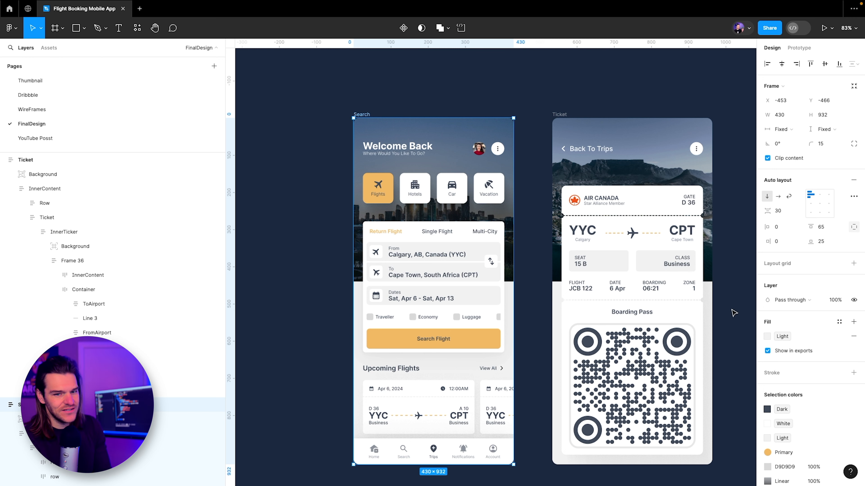
{"action": "scroll", "coordinate": [784, 410], "scroll_direction": "down", "scroll_amount": 2}
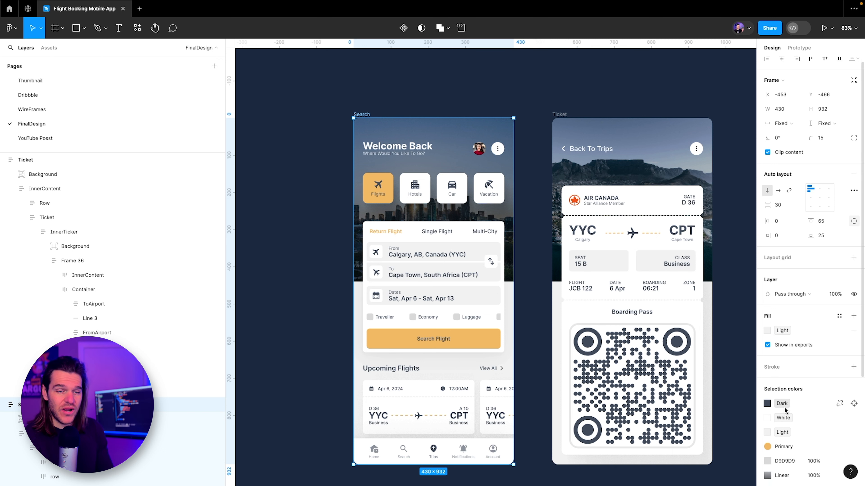
{"action": "scroll", "coordinate": [784, 410], "scroll_direction": "down", "scroll_amount": 4}
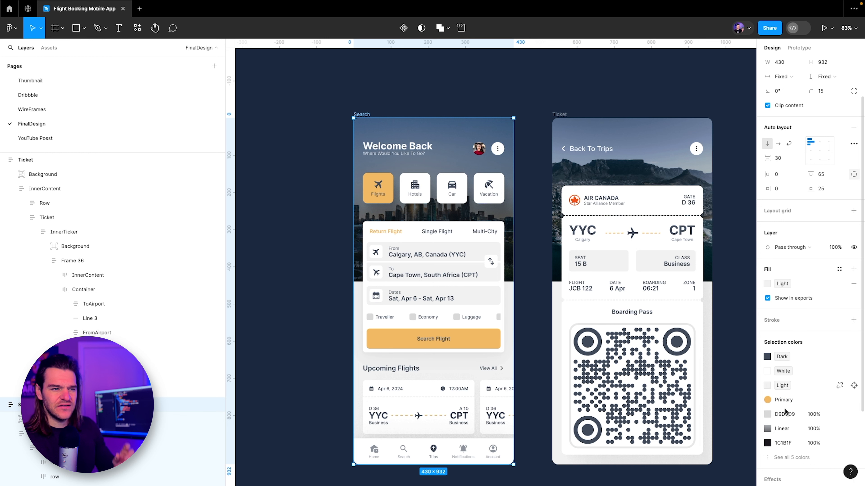
{"action": "scroll", "coordinate": [784, 412], "scroll_direction": "down", "scroll_amount": 1}
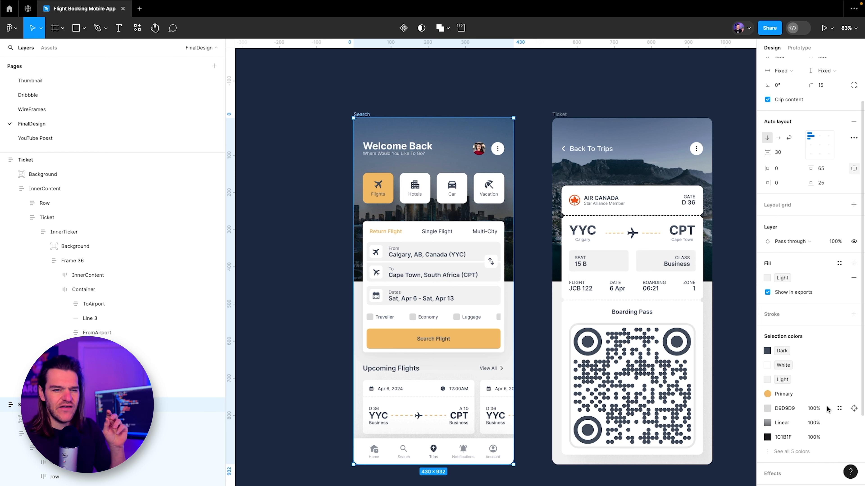
{"action": "left_click", "coordinate": [853, 409]}
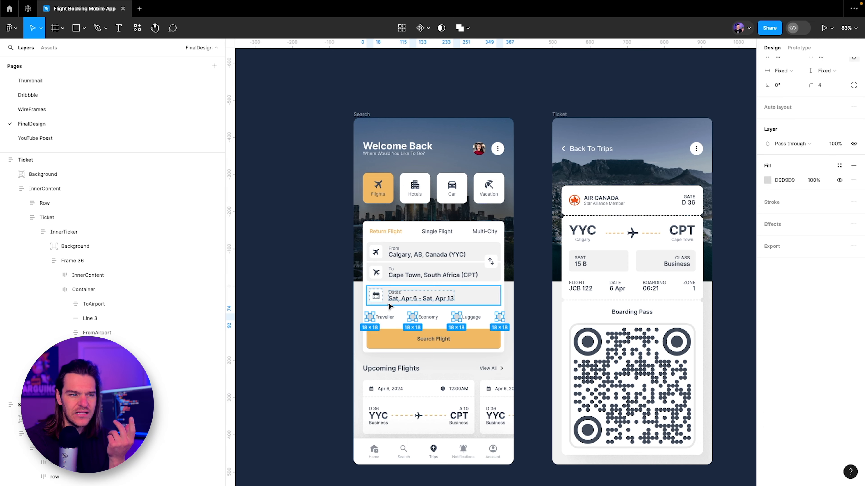
{"action": "scroll", "coordinate": [394, 356], "scroll_direction": "up", "scroll_amount": 5}
{"action": "scroll", "coordinate": [394, 356], "scroll_direction": "up", "scroll_amount": 3}
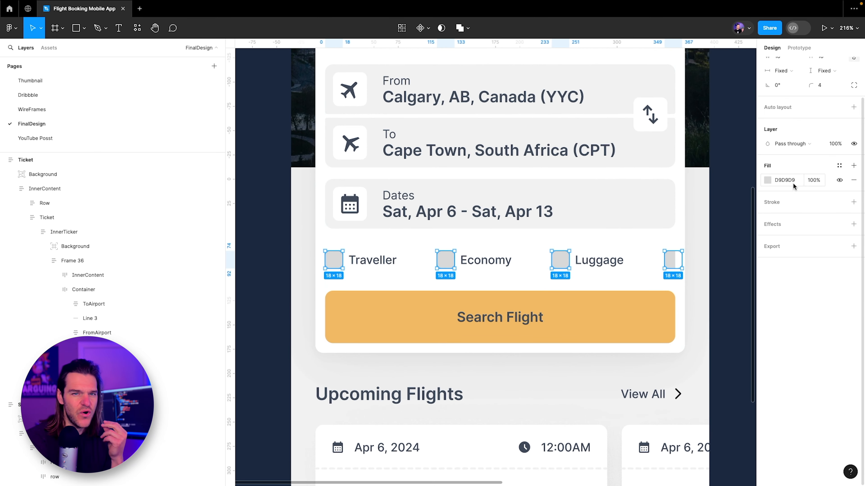
{"action": "scroll", "coordinate": [613, 238], "scroll_direction": "up", "scroll_amount": 5}
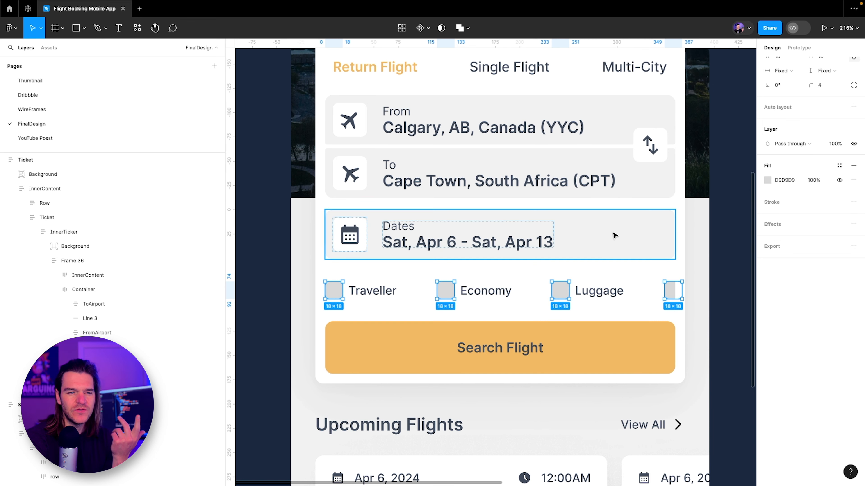
{"action": "scroll", "coordinate": [407, 169], "scroll_direction": "down", "scroll_amount": 3}
{"action": "scroll", "coordinate": [340, 81], "scroll_direction": "up", "scroll_amount": 3}
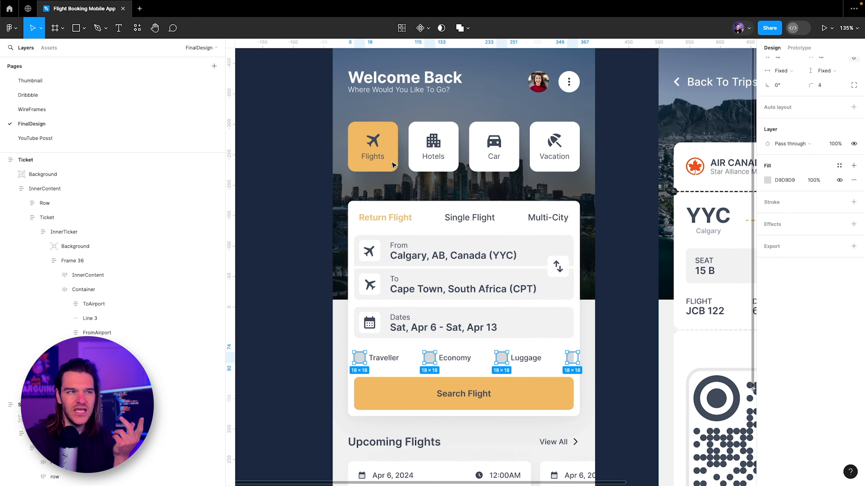
{"action": "left_click", "coordinate": [340, 84]}
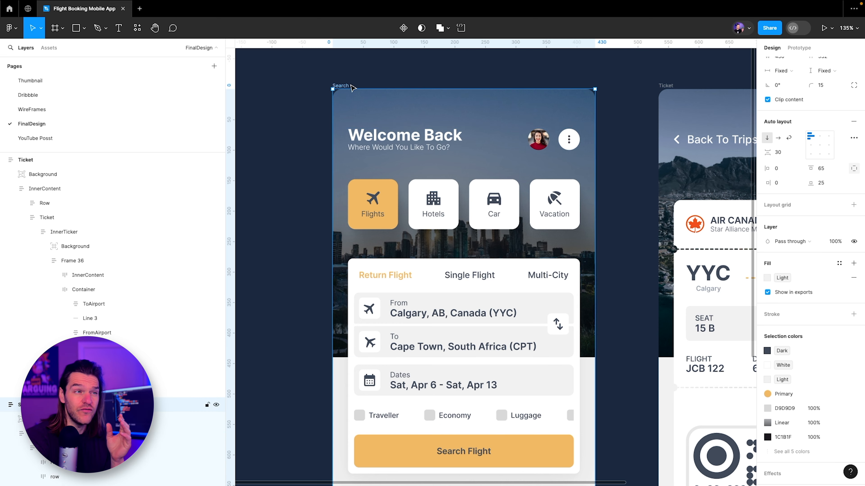
{"action": "scroll", "coordinate": [543, 374], "scroll_direction": "down", "scroll_amount": 2}
{"action": "scroll", "coordinate": [542, 375], "scroll_direction": "down", "scroll_amount": 1}
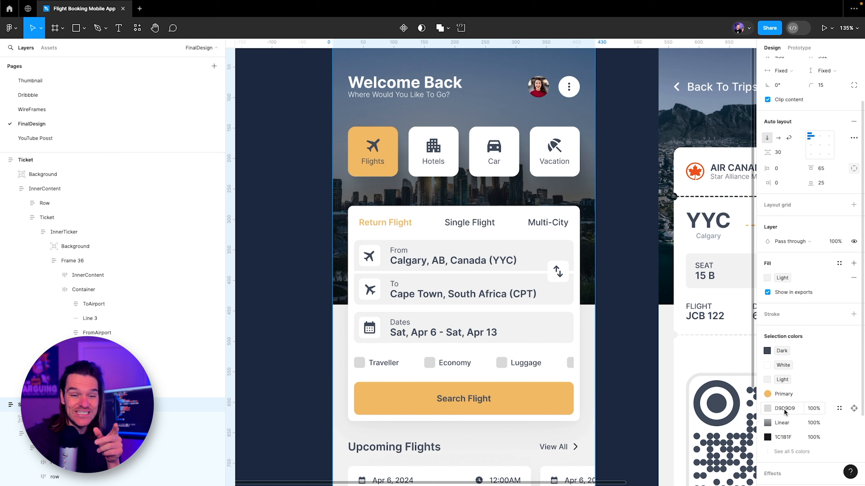
{"action": "left_click", "coordinate": [839, 408]}
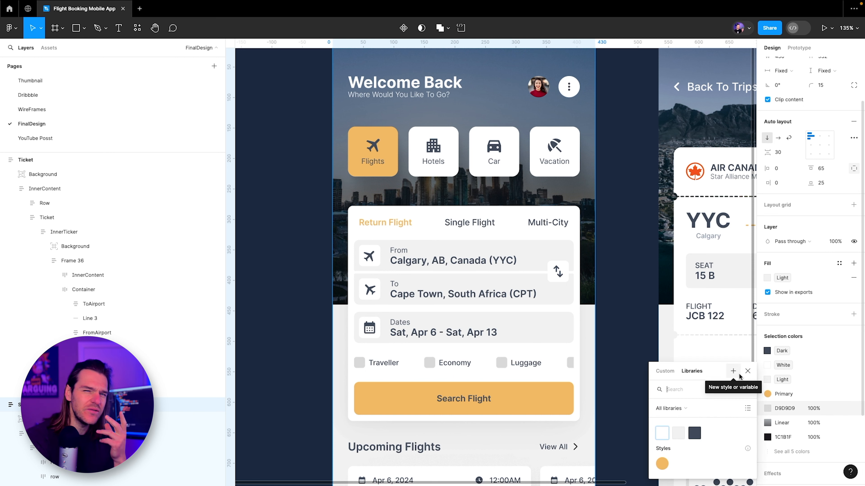
{"action": "left_click", "coordinate": [598, 325]}
Step: Show all selection colors of the Ticket frame to check them for D9D9D9, and deselect the frame
{"action": "scroll", "coordinate": [579, 307], "scroll_direction": "down", "scroll_amount": 5}
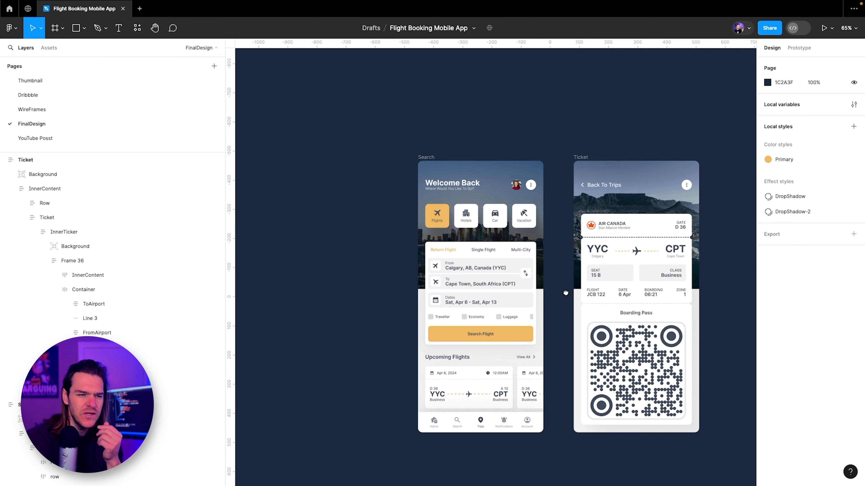
{"action": "left_click_drag", "start_coordinate": [565, 293], "coordinate": [537, 277]}
{"action": "left_click", "coordinate": [554, 143]}
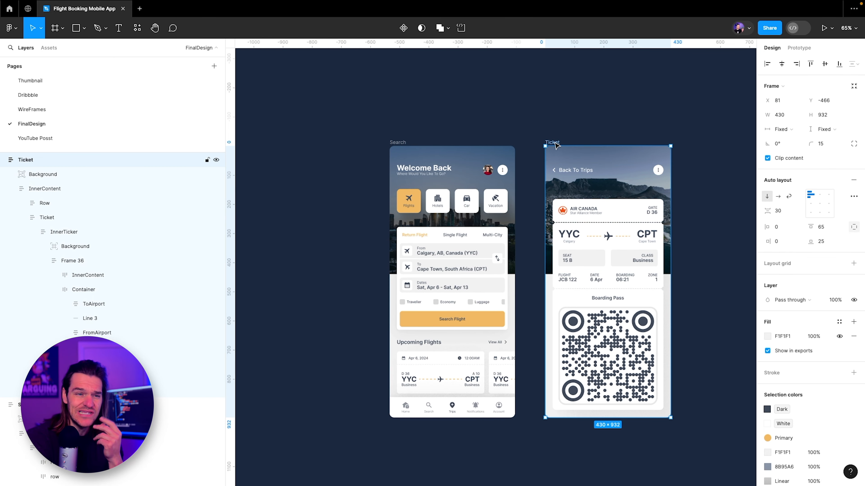
{"action": "scroll", "coordinate": [792, 467], "scroll_direction": "down", "scroll_amount": 1}
{"action": "left_click", "coordinate": [792, 466]}
{"action": "scroll", "coordinate": [783, 435], "scroll_direction": "down", "scroll_amount": 1}
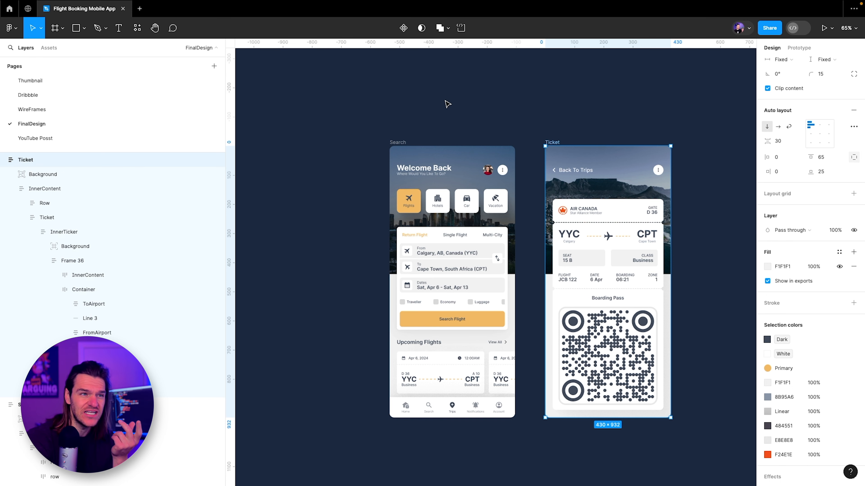
{"action": "left_click", "coordinate": [441, 113]}
Step: Create a color variable named CheckBox in the Mobile-App collection from the Search frame's D9D9D9 color
{"action": "left_click", "coordinate": [404, 145]}
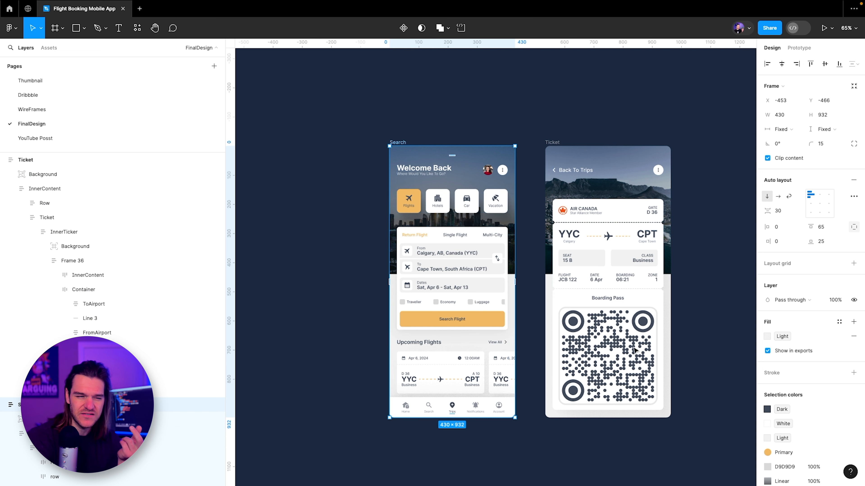
{"action": "scroll", "coordinate": [811, 365], "scroll_direction": "down", "scroll_amount": 1}
{"action": "scroll", "coordinate": [811, 366], "scroll_direction": "down", "scroll_amount": 3}
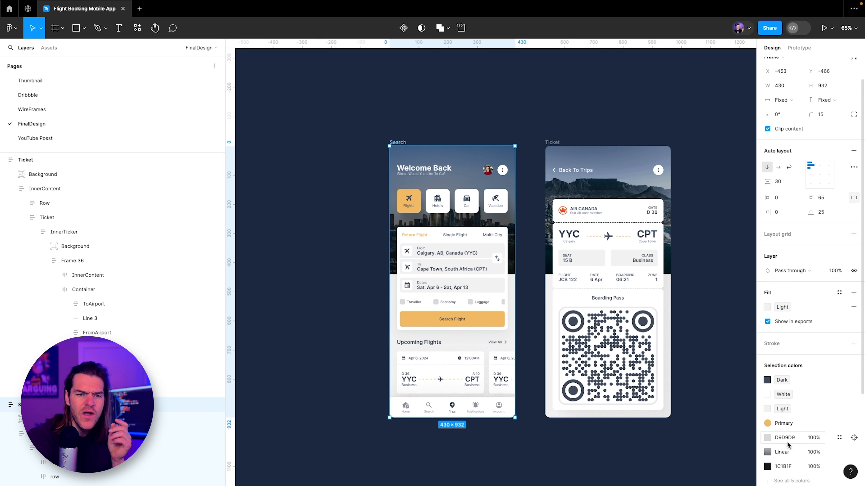
{"action": "left_click", "coordinate": [839, 437]}
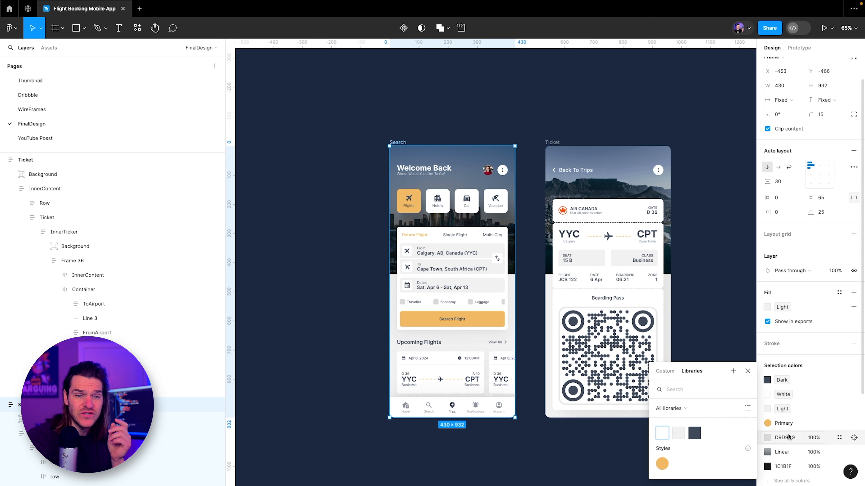
{"action": "left_click", "coordinate": [733, 371]}
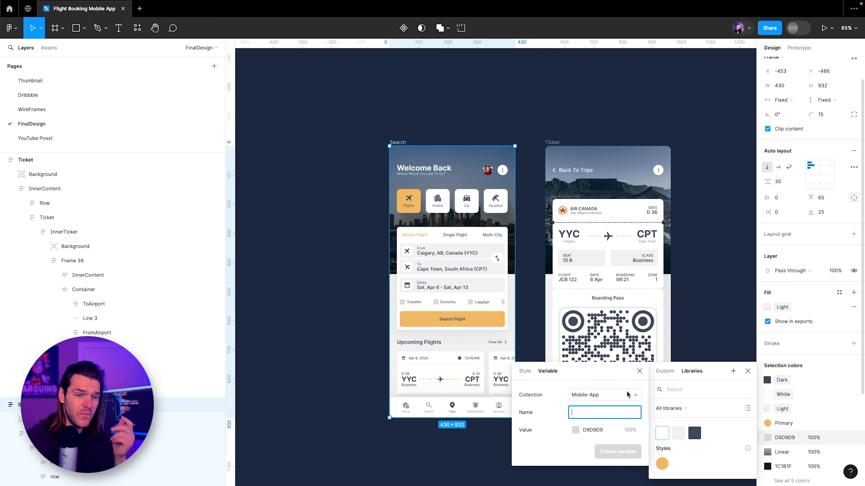
{"action": "type", "text": "Che"}
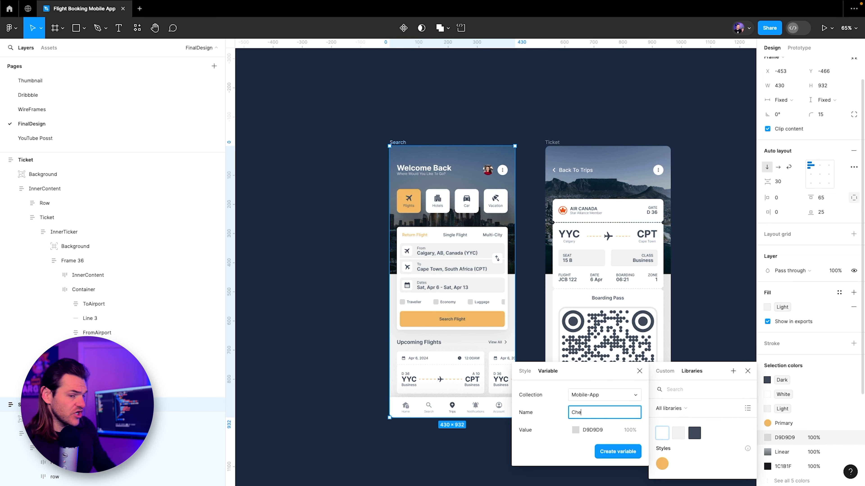
{"action": "left_click", "coordinate": [736, 338]}
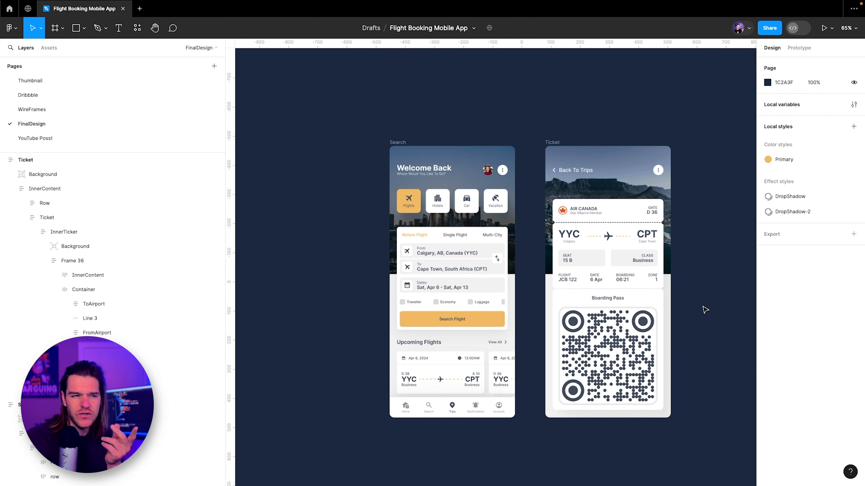
Step: Show all library colors of the Search frame and examine its remaining selection colors without a variable
{"action": "scroll", "coordinate": [545, 310], "scroll_direction": "up", "scroll_amount": 3}
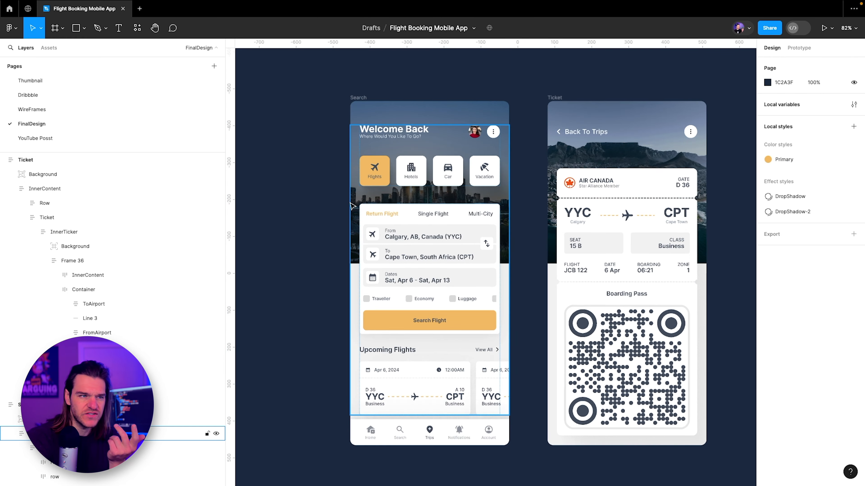
{"action": "left_click", "coordinate": [358, 98]}
{"action": "scroll", "coordinate": [790, 371], "scroll_direction": "down", "scroll_amount": 1}
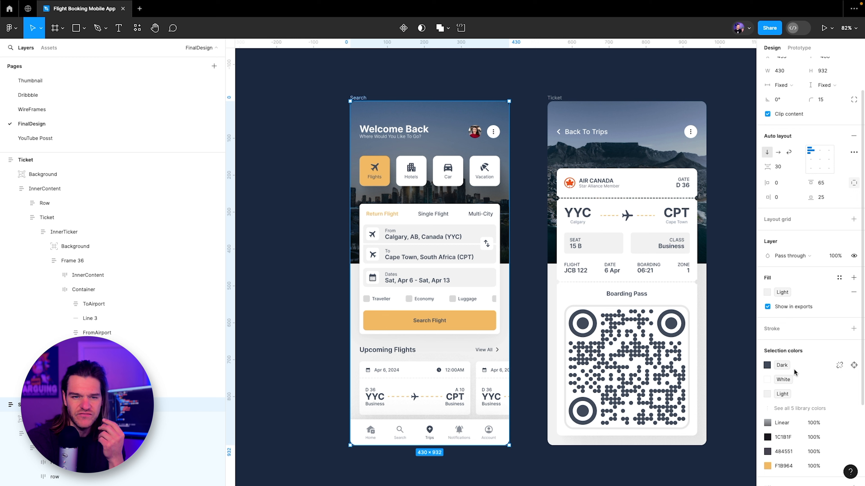
{"action": "scroll", "coordinate": [796, 385], "scroll_direction": "down", "scroll_amount": 1}
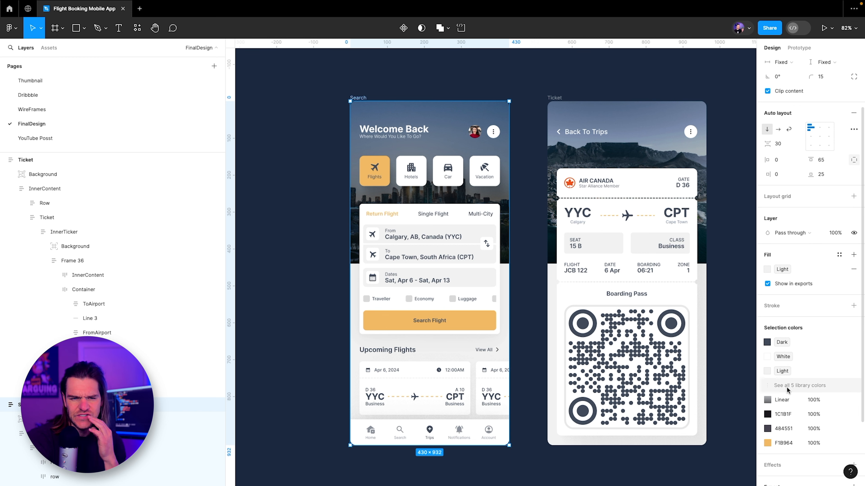
{"action": "left_click", "coordinate": [788, 387]}
{"action": "scroll", "coordinate": [788, 368], "scroll_direction": "down", "scroll_amount": 1}
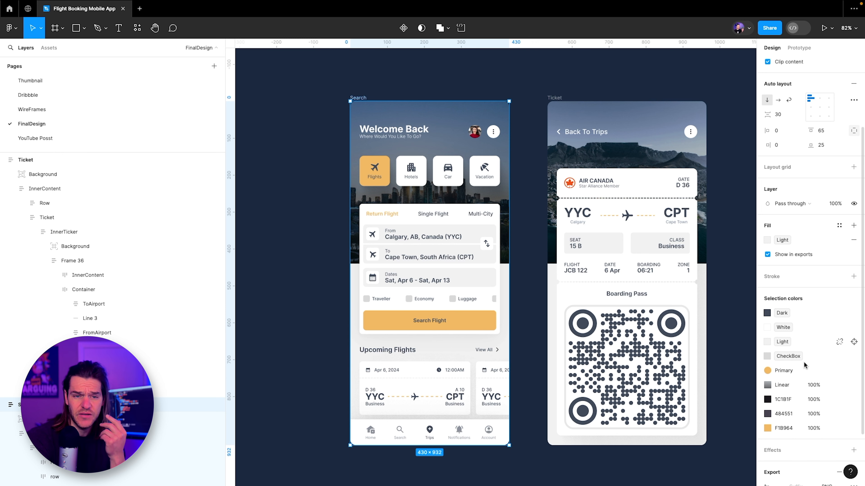
{"action": "scroll", "coordinate": [785, 402], "scroll_direction": "down", "scroll_amount": 1}
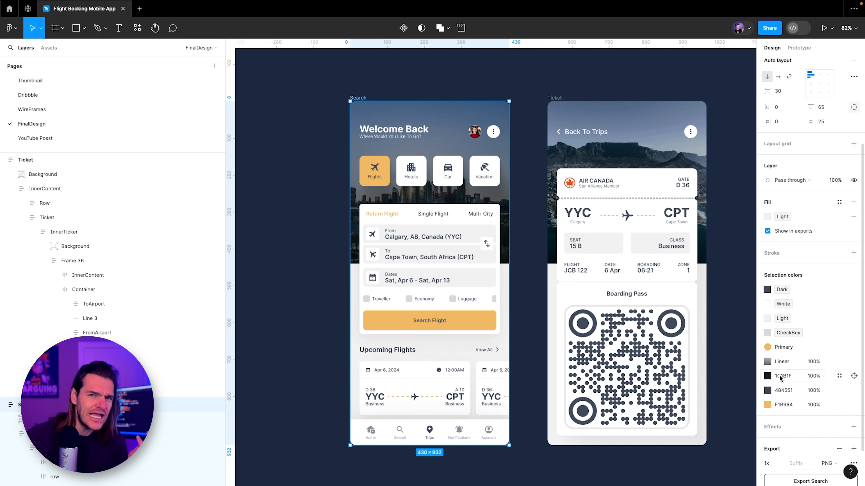
{"action": "scroll", "coordinate": [780, 377], "scroll_direction": "down", "scroll_amount": 1}
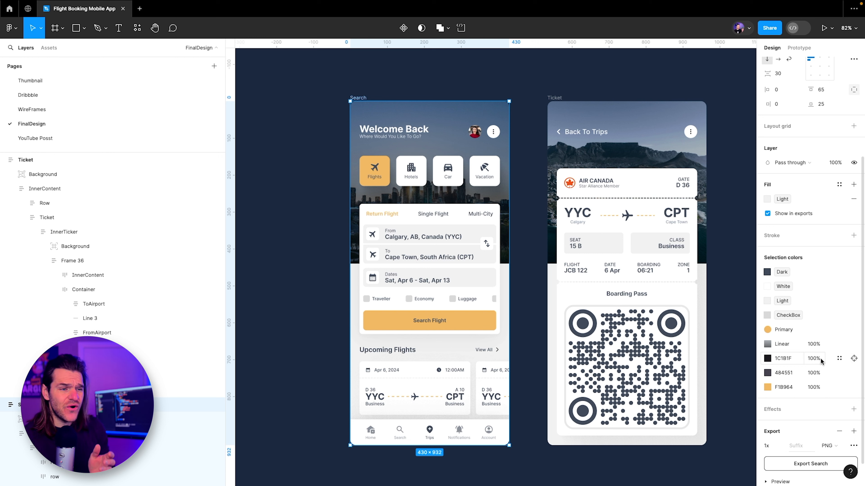
Step: Select the element using 1C1B1F, the arrow beside View All, and apply the Dark variable to its fill
{"action": "left_click", "coordinate": [851, 358]}
{"action": "scroll", "coordinate": [596, 309], "scroll_direction": "up", "scroll_amount": 5}
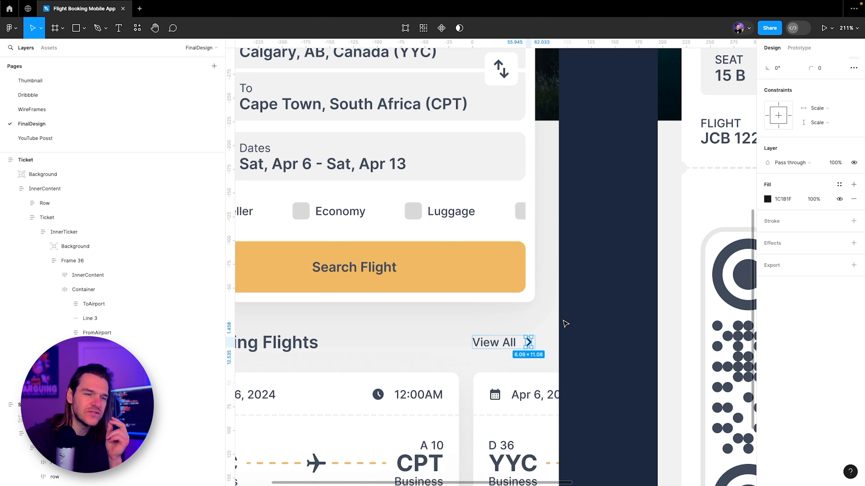
{"action": "left_click", "coordinate": [838, 185]}
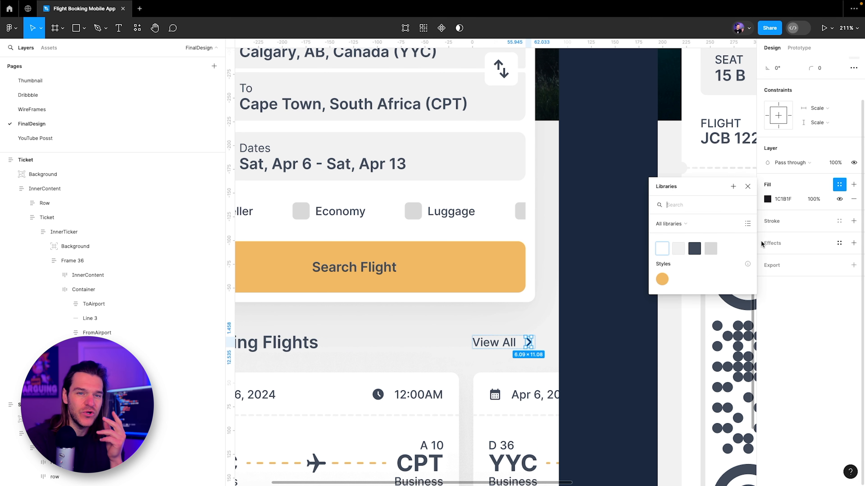
{"action": "left_click", "coordinate": [696, 250]}
{"action": "left_click", "coordinate": [594, 303]}
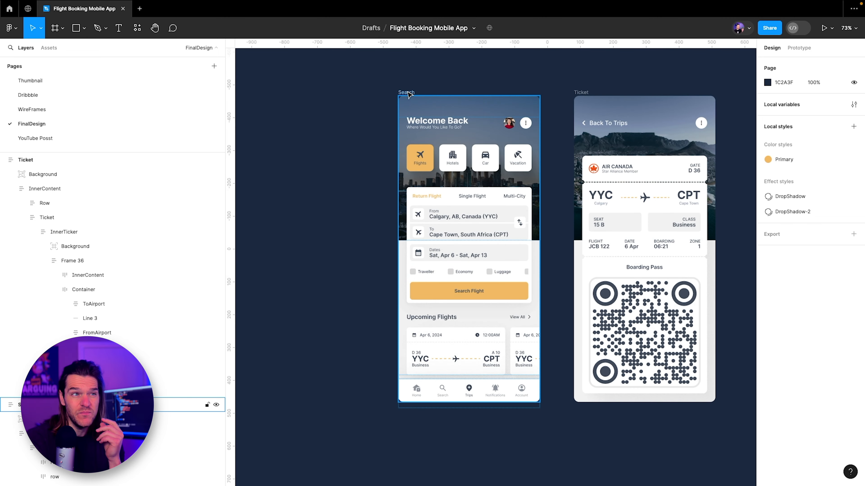
Step: Select the Search frame's element using 484551, the three-dot menu icon, and apply the Dark variable to its fill
{"action": "left_click", "coordinate": [408, 92]}
{"action": "scroll", "coordinate": [810, 351], "scroll_direction": "down", "scroll_amount": 4}
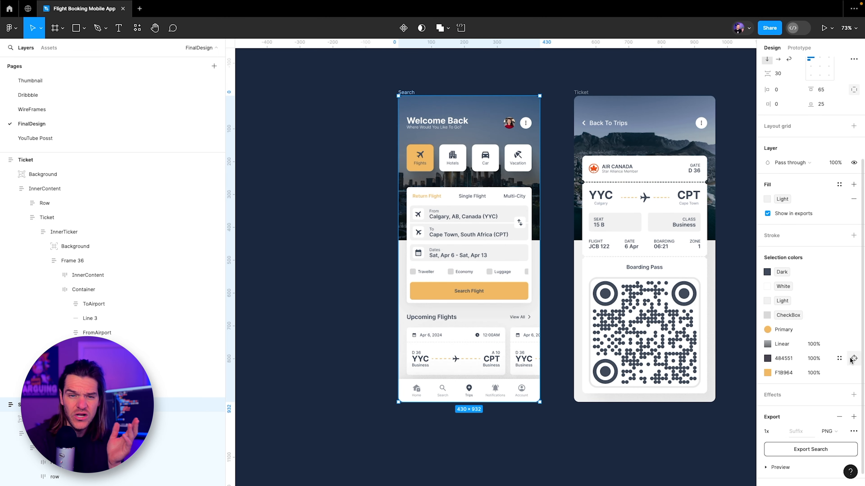
{"action": "left_click", "coordinate": [853, 358]}
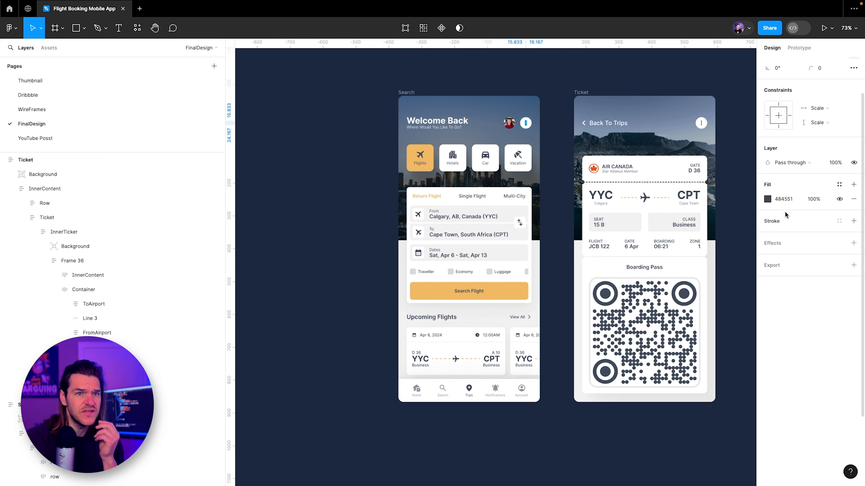
{"action": "scroll", "coordinate": [515, 106], "scroll_direction": "up", "scroll_amount": 10}
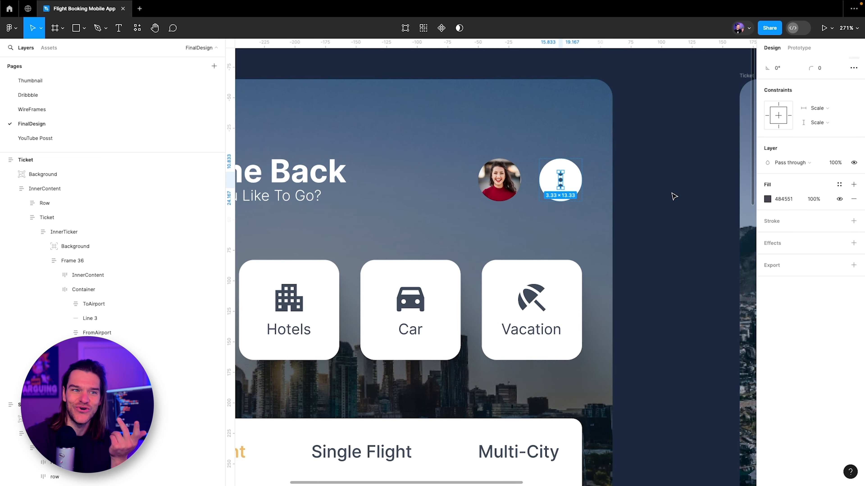
{"action": "left_click_drag", "start_coordinate": [673, 195], "coordinate": [615, 180]}
{"action": "left_click", "coordinate": [839, 184]}
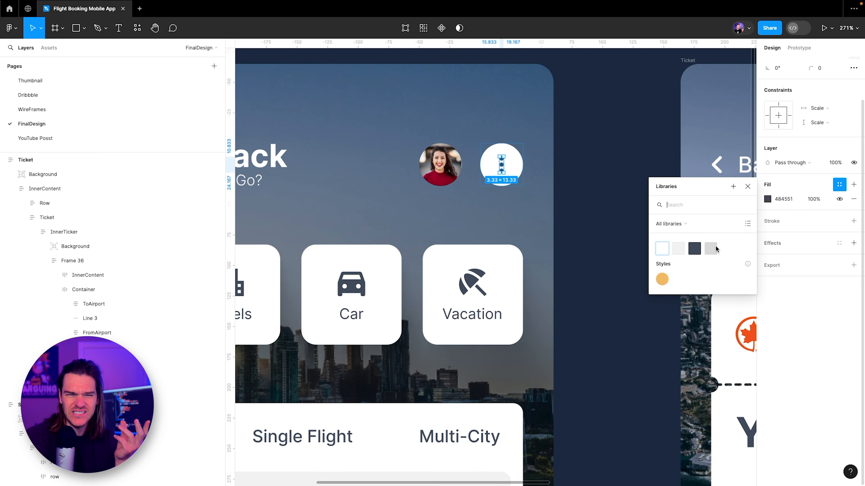
{"action": "left_click", "coordinate": [598, 170]}
{"action": "scroll", "coordinate": [598, 170], "scroll_direction": "down", "scroll_amount": 10}
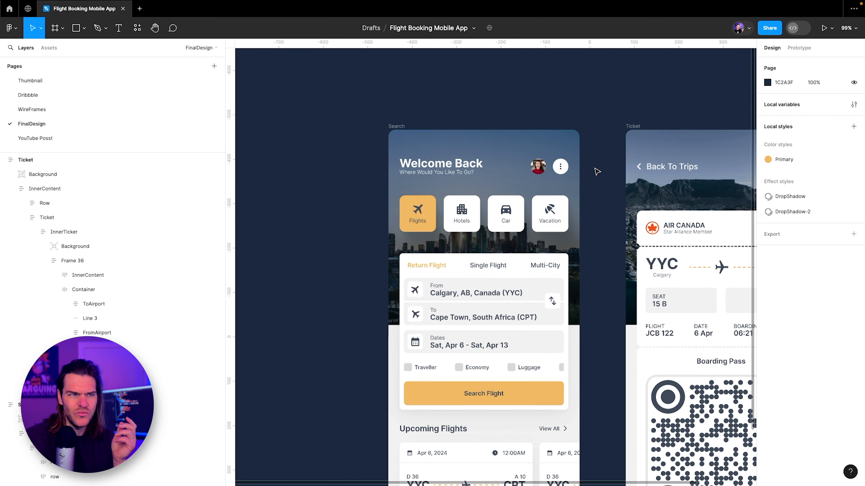
Step: Select the Search frame's line using F1B964 in the second upcoming flight card and apply the Primary style to its stroke
{"action": "scroll", "coordinate": [595, 232], "scroll_direction": "down", "scroll_amount": 3}
{"action": "scroll", "coordinate": [595, 231], "scroll_direction": "right", "scroll_amount": 3}
{"action": "left_click", "coordinate": [377, 86]}
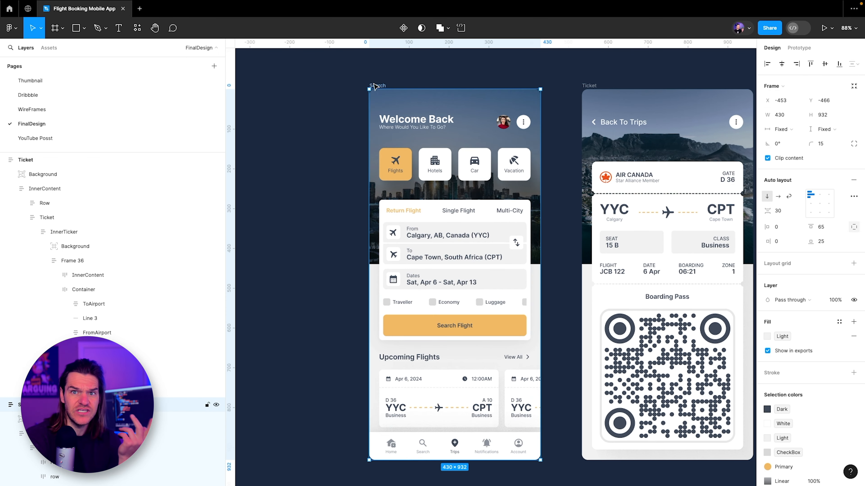
{"action": "scroll", "coordinate": [788, 344], "scroll_direction": "down", "scroll_amount": 4}
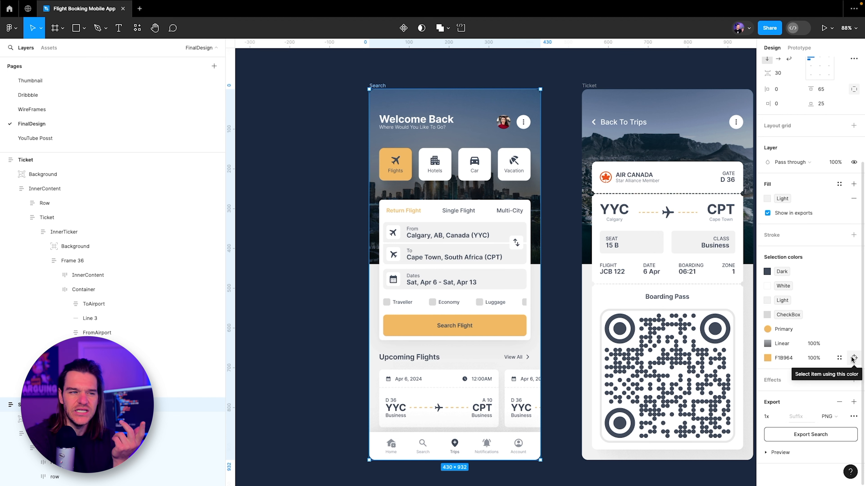
{"action": "left_click", "coordinate": [851, 359]}
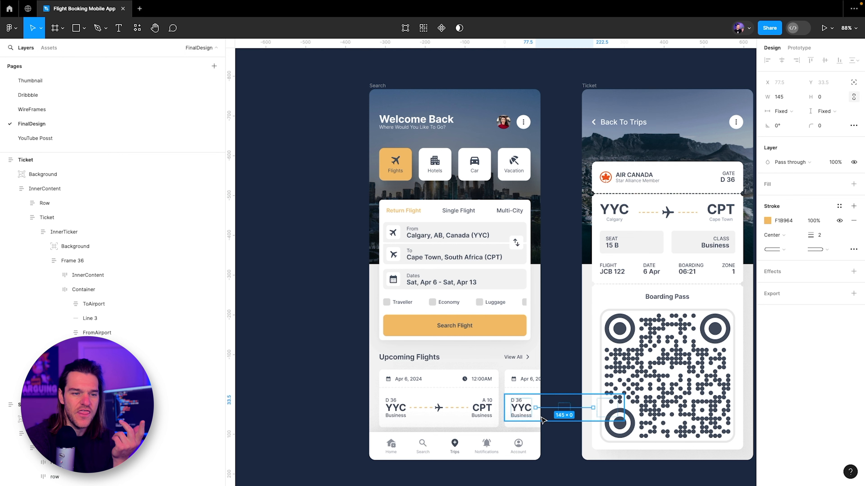
{"action": "scroll", "coordinate": [541, 419], "scroll_direction": "up", "scroll_amount": 5}
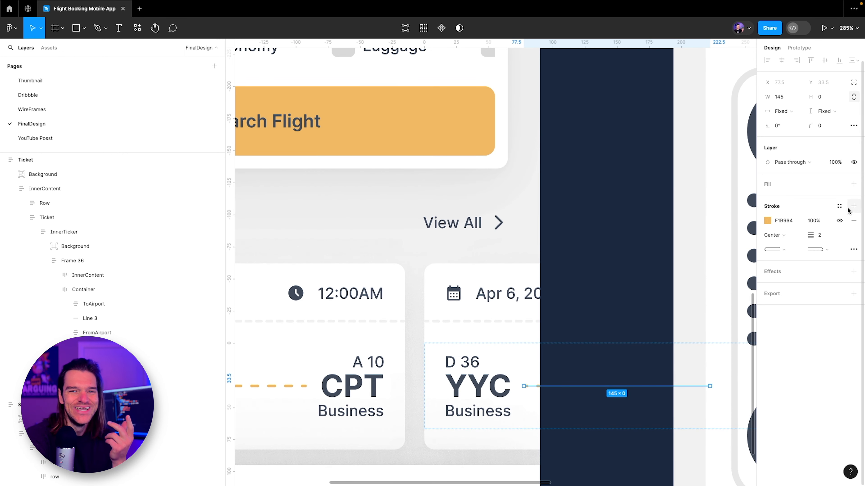
{"action": "left_click", "coordinate": [839, 206]}
{"action": "left_click", "coordinate": [662, 301]}
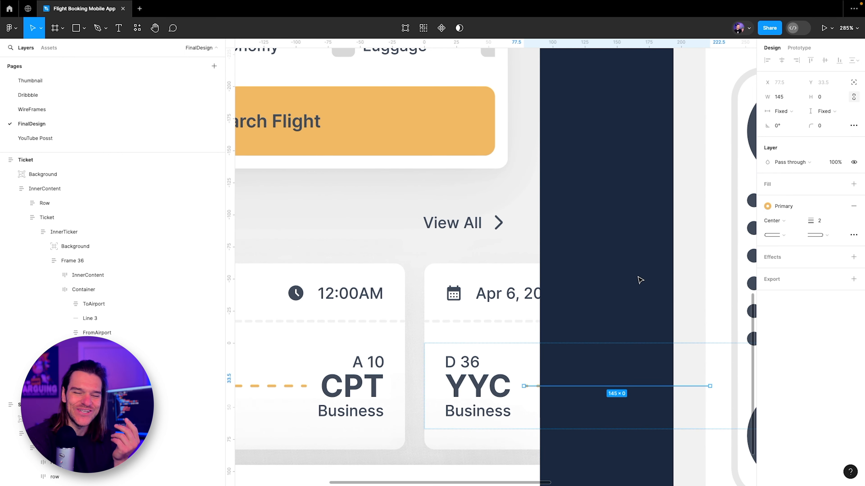
{"action": "scroll", "coordinate": [621, 273], "scroll_direction": "down", "scroll_amount": 10}
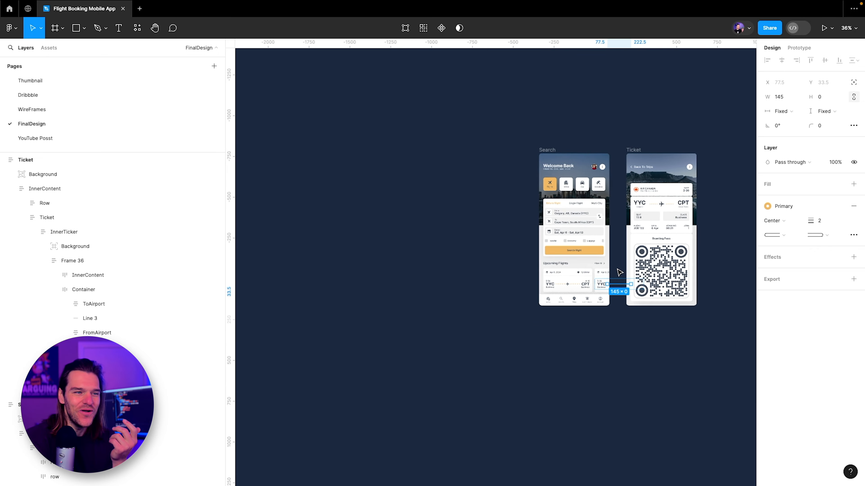
Step: Review the Search frame's selection colors and the local variables in the Mobile-App collection
{"action": "left_click", "coordinate": [546, 150]}
{"action": "left_click_drag", "start_coordinate": [673, 117], "coordinate": [568, 120]}
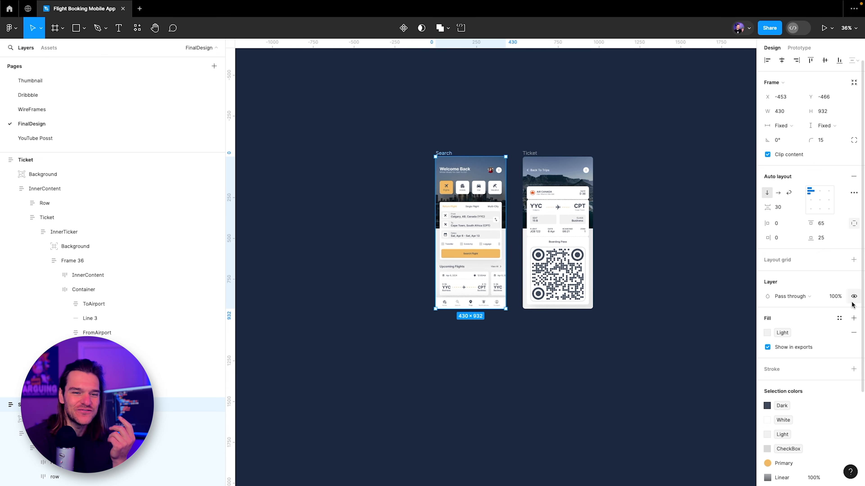
{"action": "scroll", "coordinate": [813, 395], "scroll_direction": "down", "scroll_amount": 3}
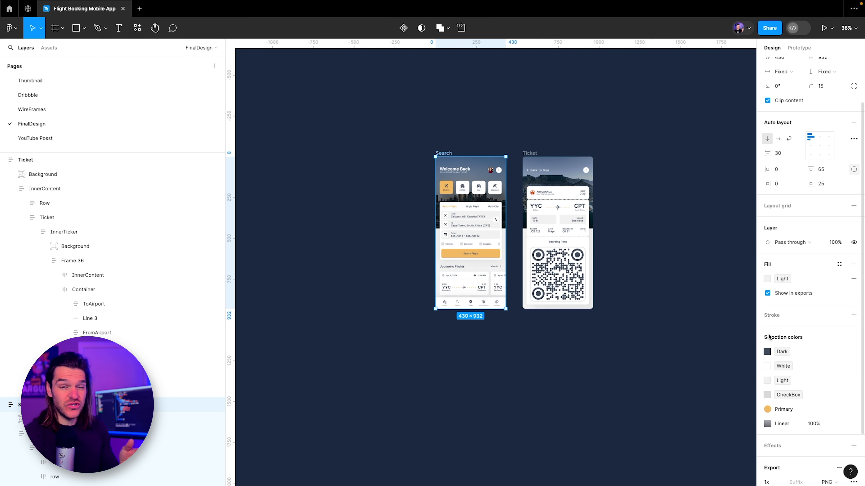
{"action": "left_click", "coordinate": [636, 141]}
{"action": "left_click", "coordinate": [853, 104]}
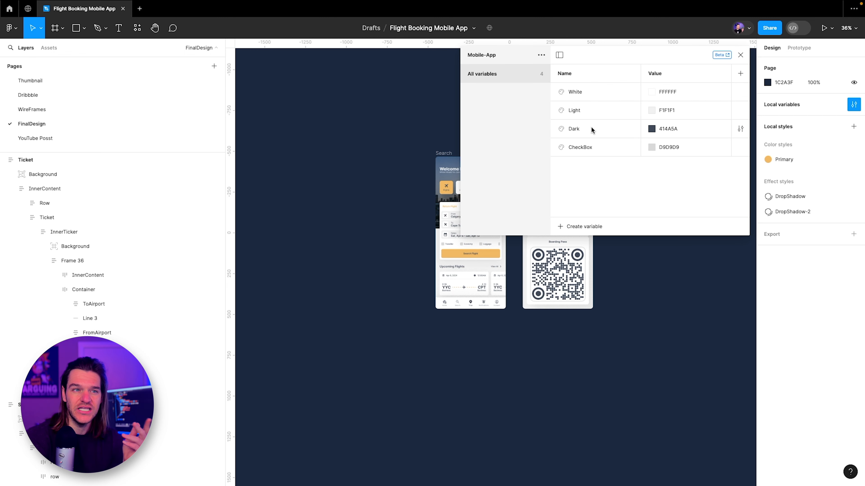
{"action": "left_click", "coordinate": [740, 55]}
Step: Replace the Ticket frame's F1F1F1 selection color with the Light variable
{"action": "left_click_drag", "start_coordinate": [680, 130], "coordinate": [630, 125]}
{"action": "scroll", "coordinate": [570, 163], "scroll_direction": "up", "scroll_amount": 5}
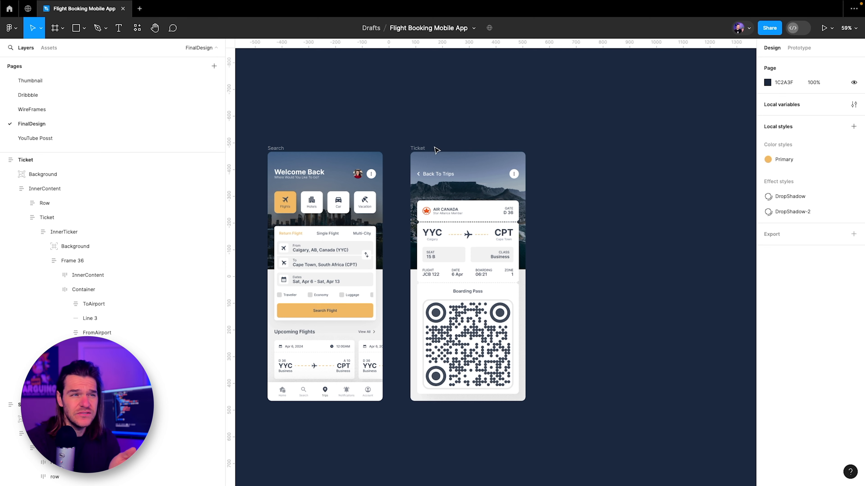
{"action": "left_click", "coordinate": [412, 150]}
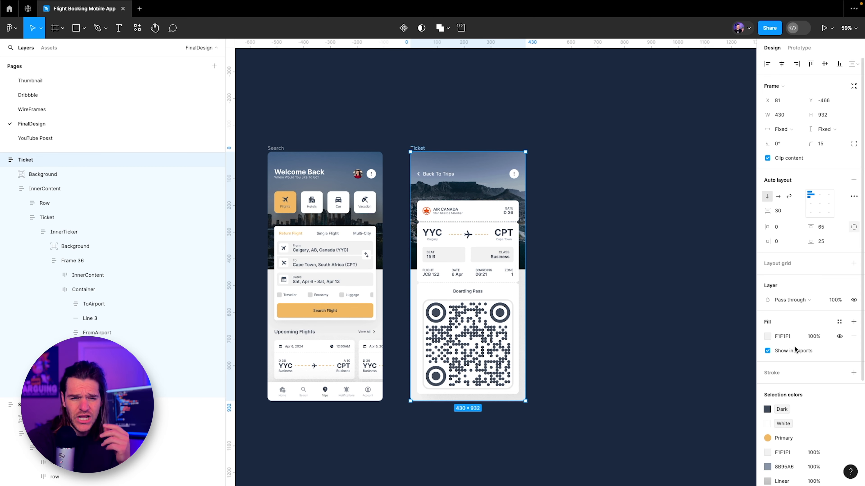
{"action": "scroll", "coordinate": [786, 361], "scroll_direction": "down", "scroll_amount": 3}
{"action": "left_click", "coordinate": [790, 414]}
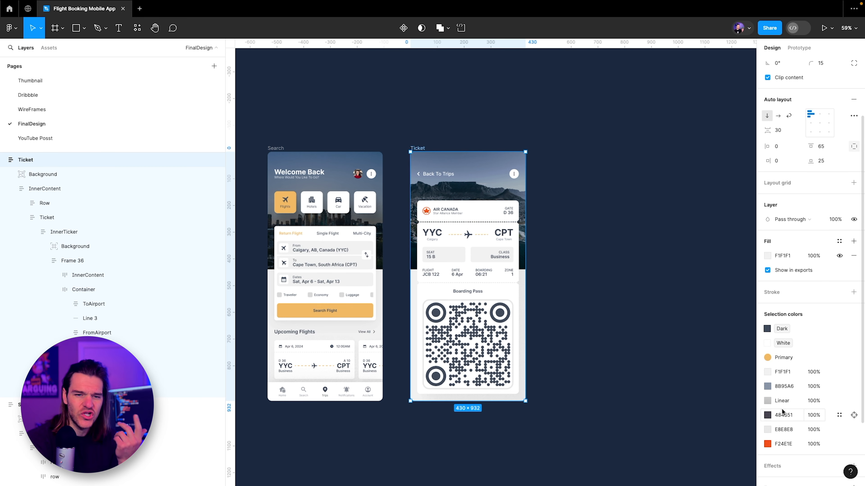
{"action": "scroll", "coordinate": [798, 397], "scroll_direction": "down", "scroll_amount": 1}
{"action": "scroll", "coordinate": [797, 395], "scroll_direction": "up", "scroll_amount": 1}
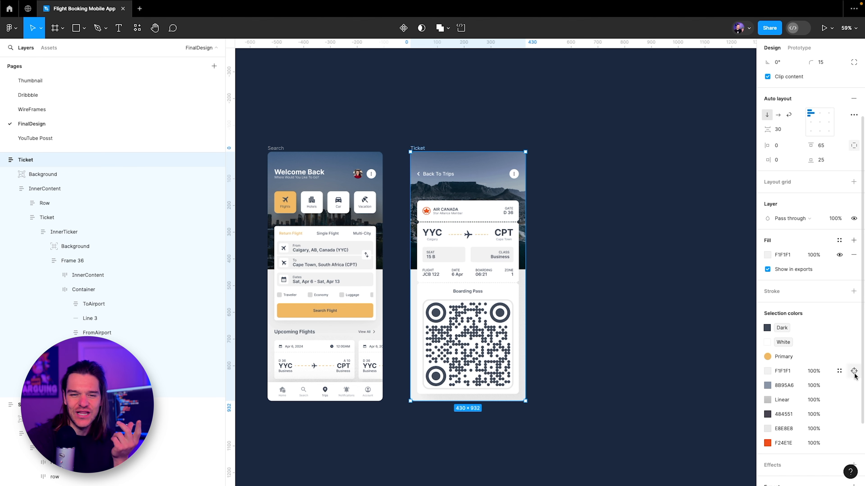
{"action": "left_click", "coordinate": [840, 372]}
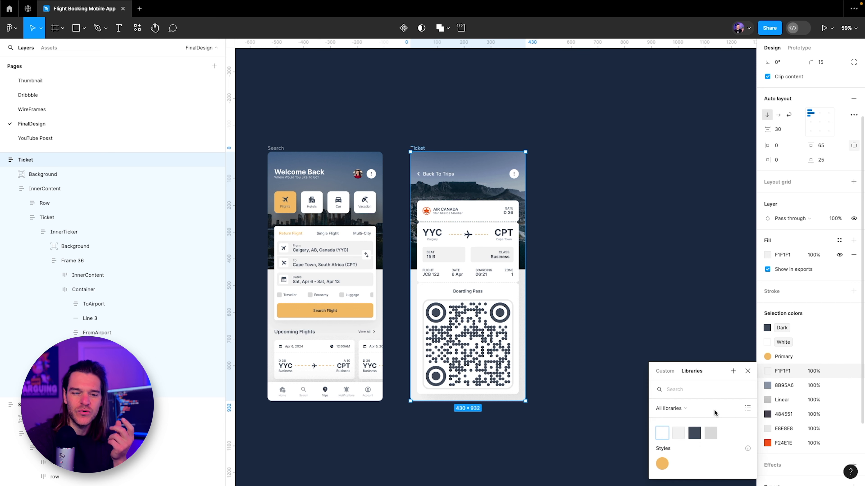
{"action": "left_click", "coordinate": [683, 435]}
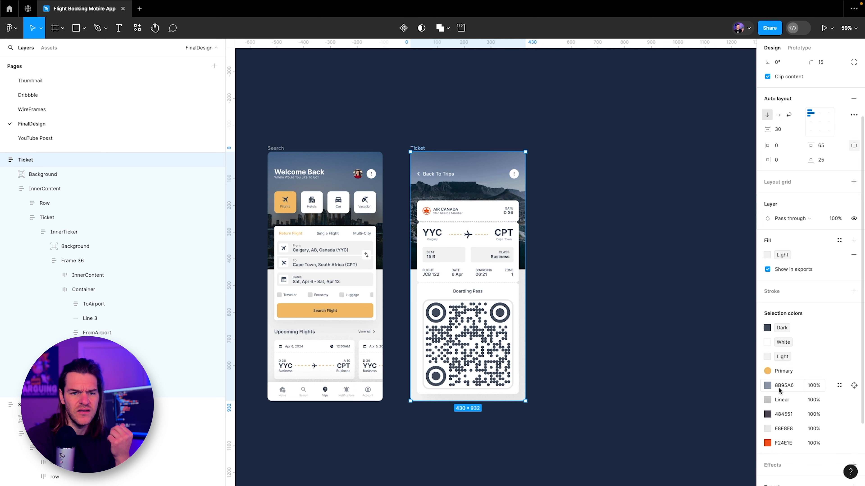
Step: Create a Mobile-App color variable named AirportHeading from the 8B95A6 fill of the Calgary and Cape Town labels
{"action": "scroll", "coordinate": [572, 293], "scroll_direction": "up", "scroll_amount": 5}
{"action": "scroll", "coordinate": [544, 324], "scroll_direction": "down", "scroll_amount": 4}
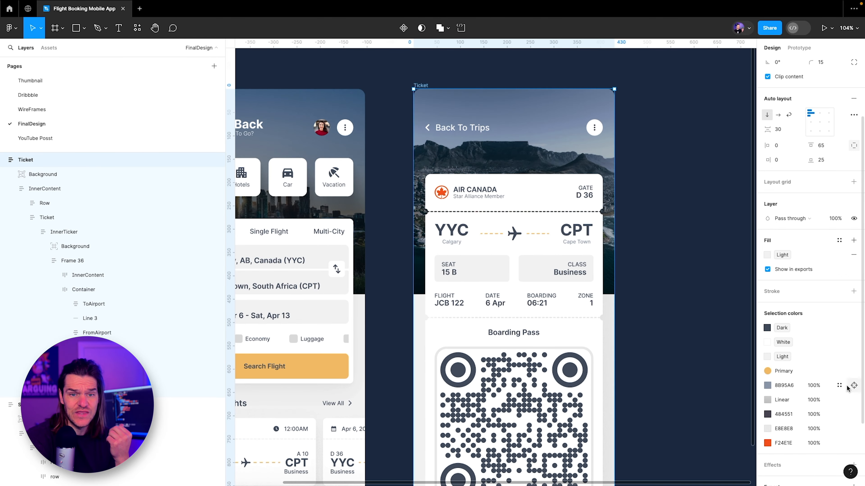
{"action": "left_click", "coordinate": [854, 385]}
{"action": "scroll", "coordinate": [519, 244], "scroll_direction": "up", "scroll_amount": 5}
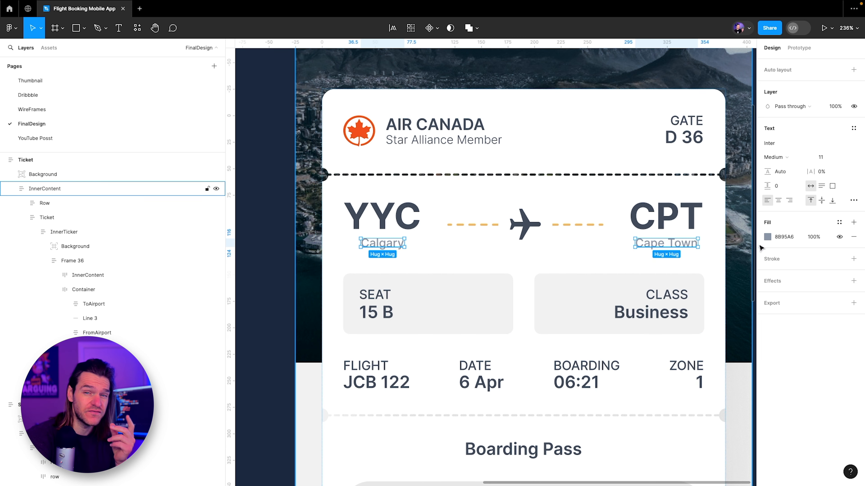
{"action": "left_click", "coordinate": [839, 223]}
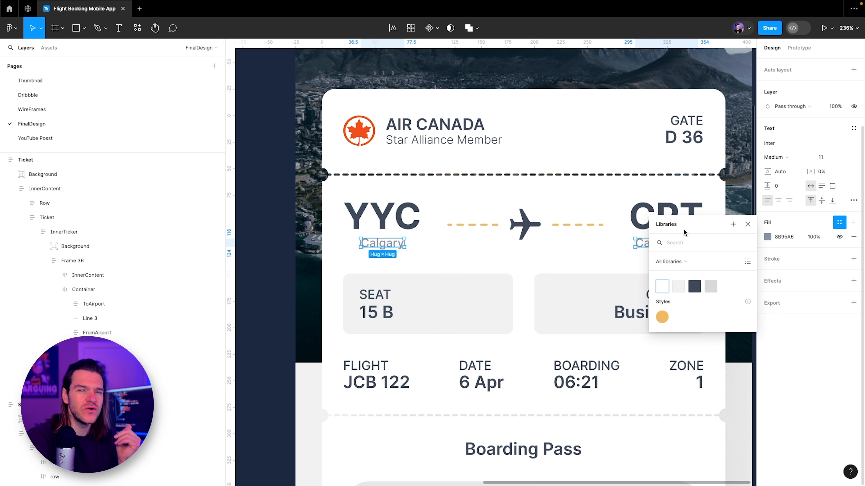
{"action": "left_click", "coordinate": [734, 225]}
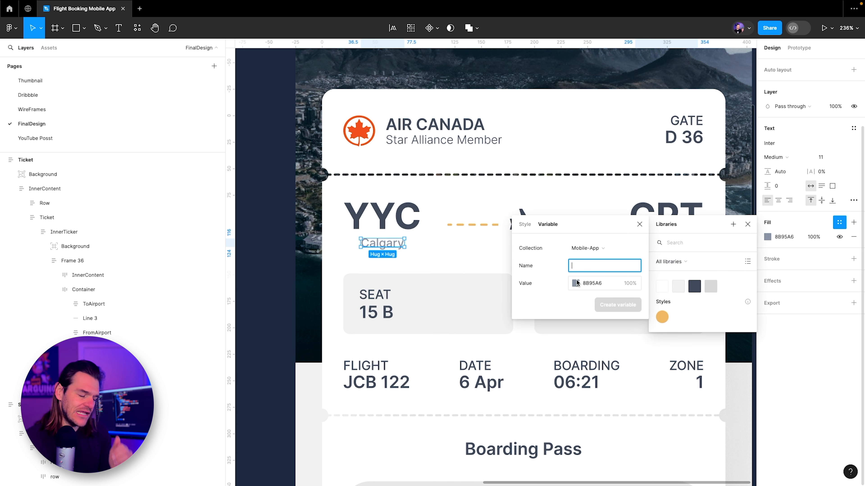
{"action": "type", "text": "Airpo"}
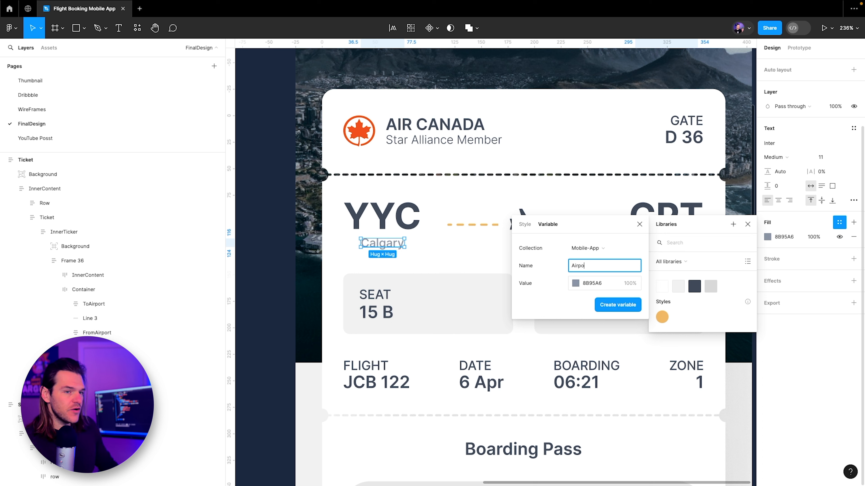
{"action": "type", "text": "rtHeading"}
{"action": "key", "text": "Return"}
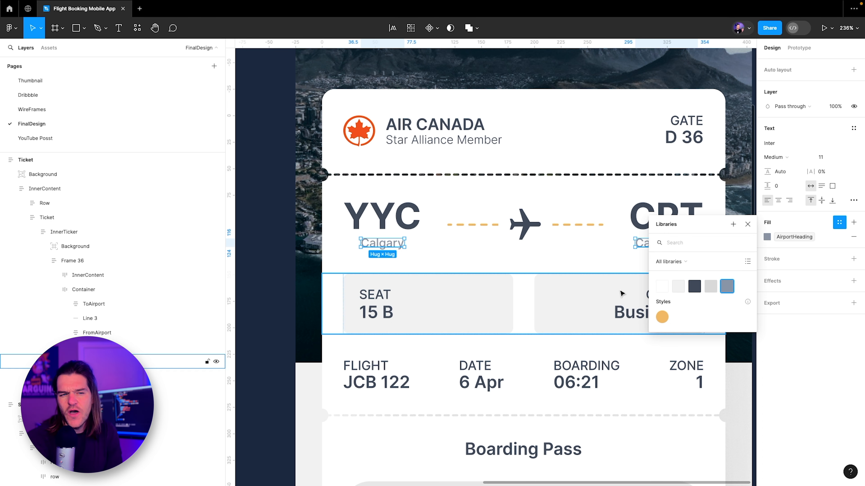
{"action": "left_click", "coordinate": [748, 225]}
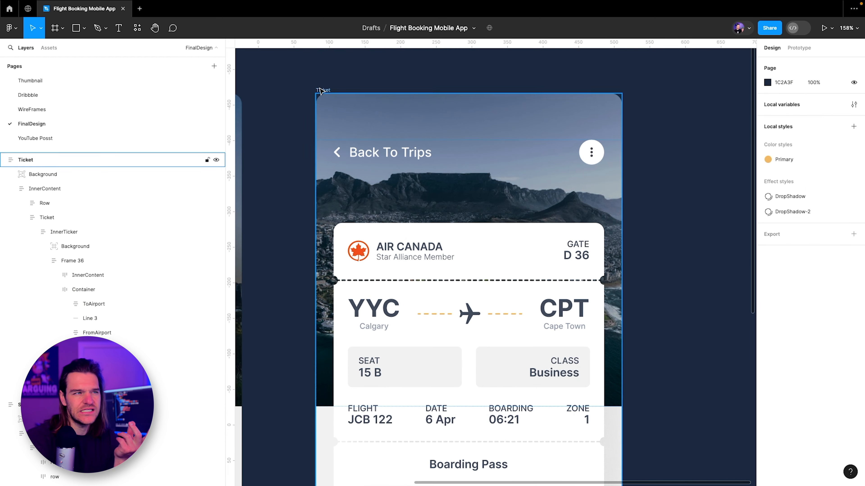
Step: Show all library colors of the Ticket frame and check which element uses the Linear gradient
{"action": "left_click", "coordinate": [320, 91]}
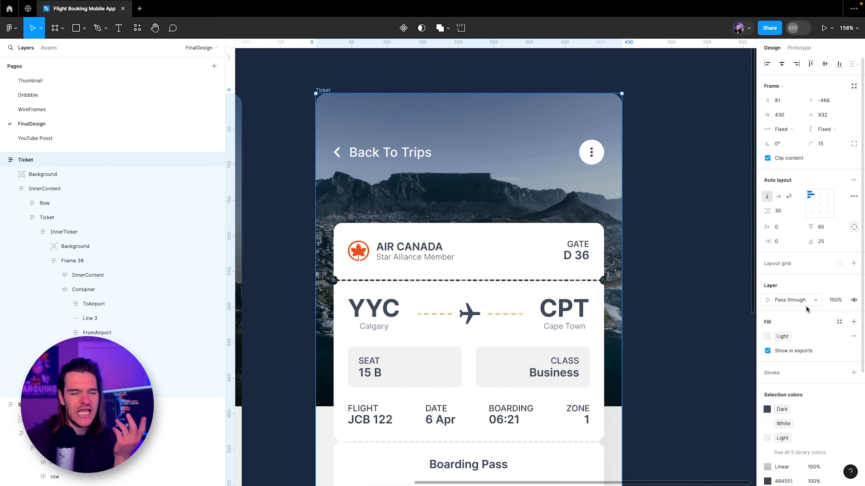
{"action": "scroll", "coordinate": [782, 331], "scroll_direction": "down", "scroll_amount": 5}
{"action": "left_click", "coordinate": [780, 329]}
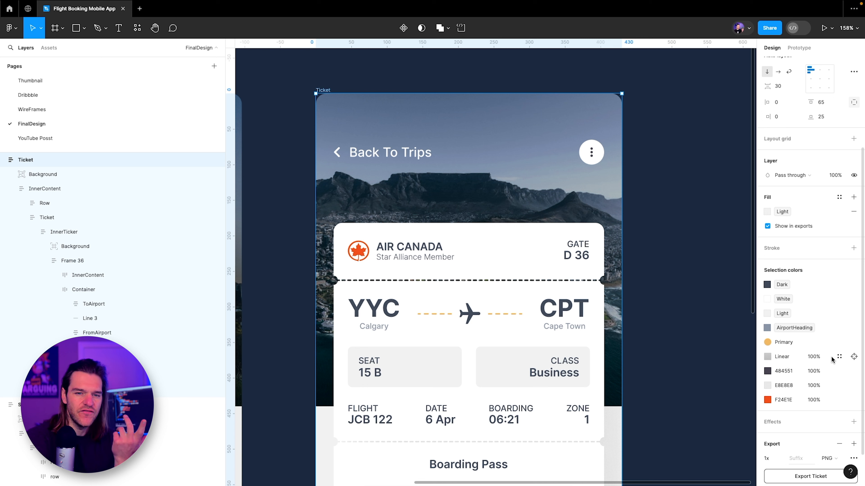
{"action": "left_click", "coordinate": [854, 356]}
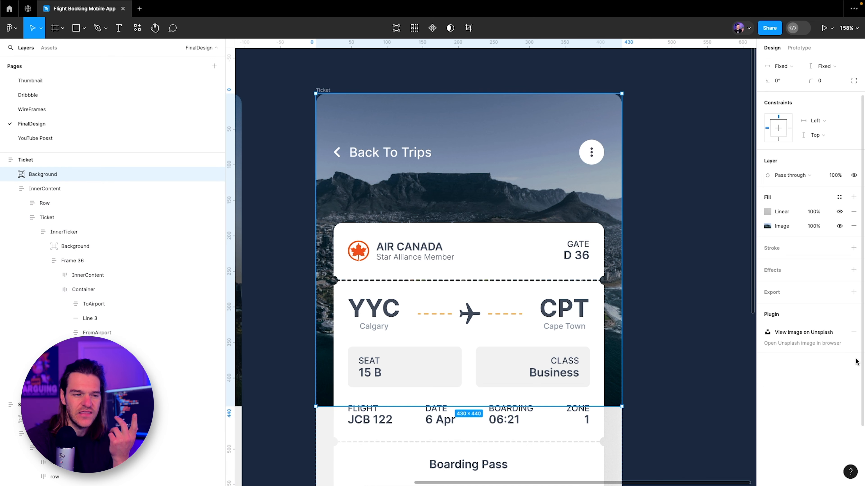
{"action": "left_click", "coordinate": [467, 81]}
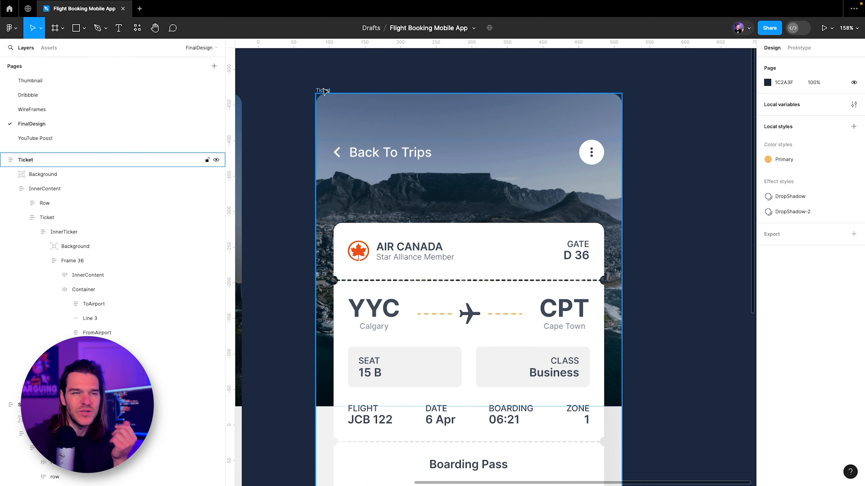
Step: Find the Ticket frame's element using 484551, the three-dot menu icon, and replace its fill with the Dark variable
{"action": "left_click", "coordinate": [324, 91]}
{"action": "scroll", "coordinate": [847, 326], "scroll_direction": "down", "scroll_amount": 2}
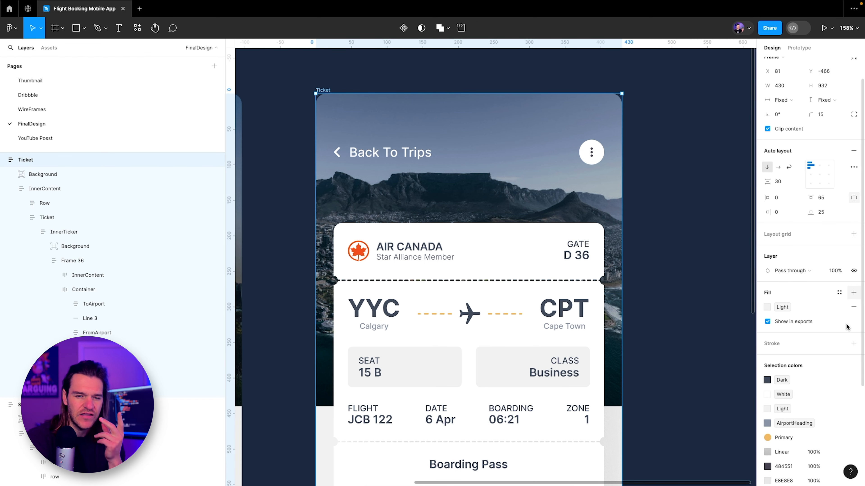
{"action": "scroll", "coordinate": [846, 326], "scroll_direction": "down", "scroll_amount": 5}
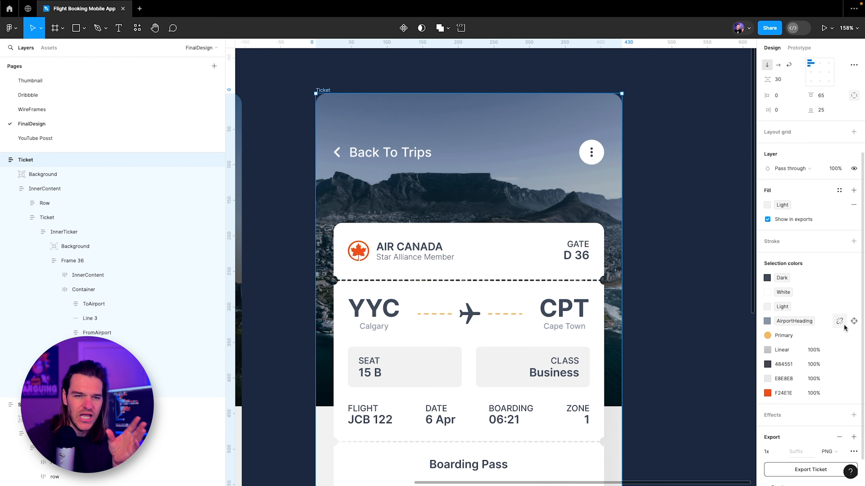
{"action": "scroll", "coordinate": [845, 328], "scroll_direction": "down", "scroll_amount": 1}
{"action": "scroll", "coordinate": [784, 359], "scroll_direction": "down", "scroll_amount": 1}
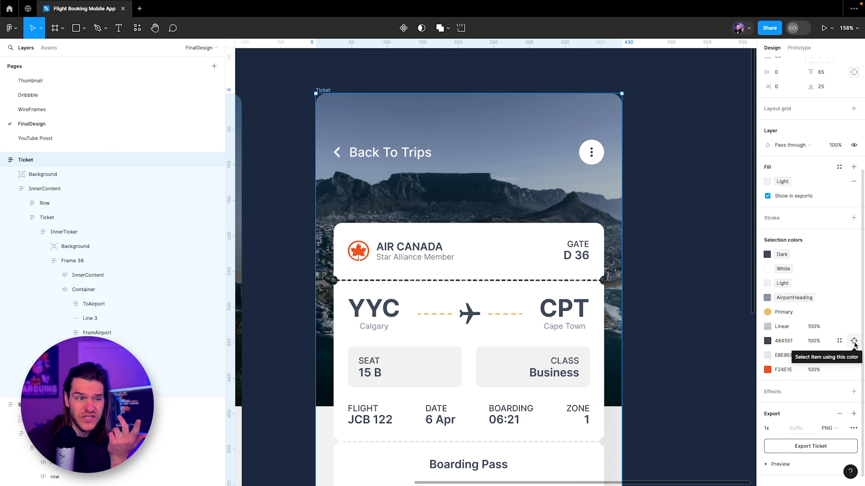
{"action": "left_click", "coordinate": [853, 341]}
{"action": "scroll", "coordinate": [613, 266], "scroll_direction": "down", "scroll_amount": 10}
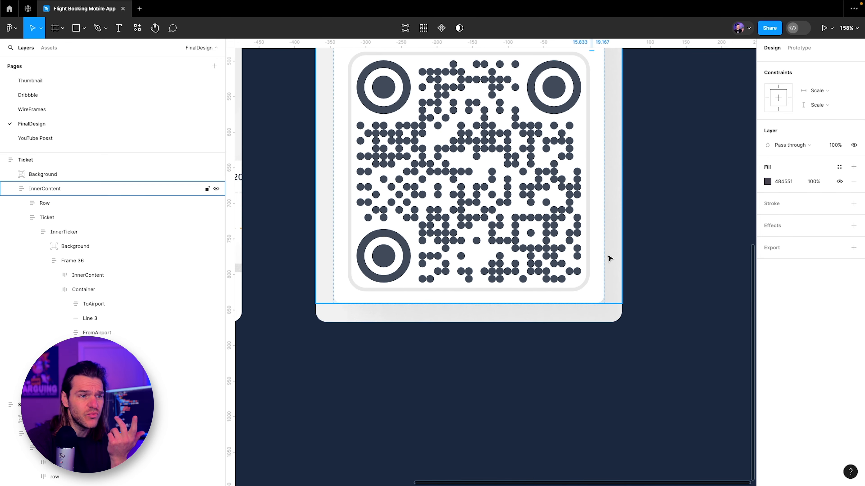
{"action": "scroll", "coordinate": [609, 259], "scroll_direction": "down", "scroll_amount": 3}
{"action": "left_click_drag", "start_coordinate": [700, 188], "coordinate": [645, 471]}
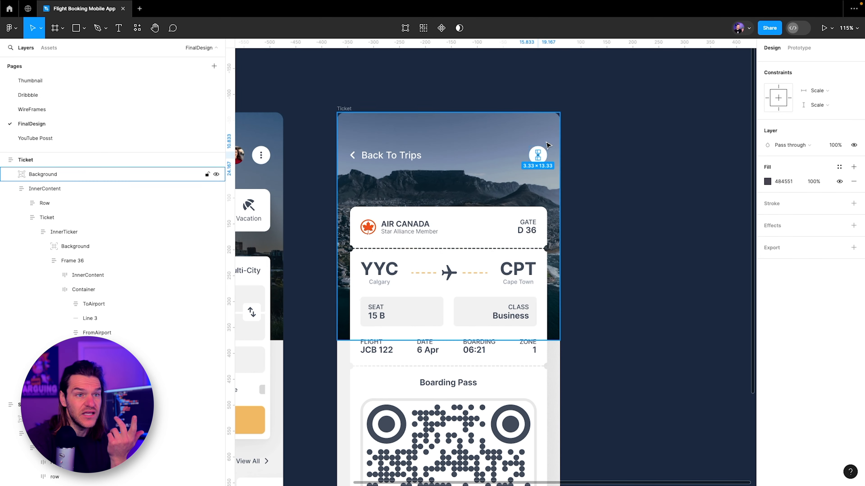
{"action": "left_click", "coordinate": [840, 167]}
{"action": "left_click", "coordinate": [660, 155]}
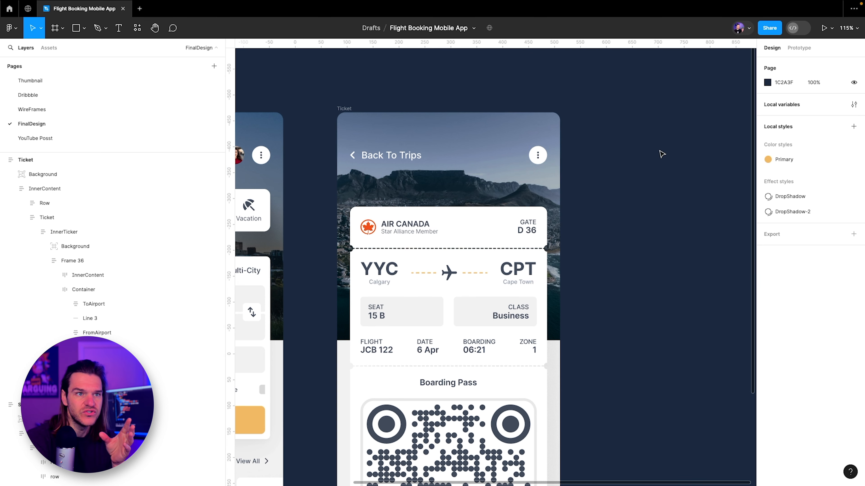
Step: Create a Mobile-App color variable named AirCanada from the F24E1E fill of the maple leaf logo in the Ticket frame
{"action": "left_click", "coordinate": [337, 108]}
{"action": "scroll", "coordinate": [783, 340], "scroll_direction": "down", "scroll_amount": 3}
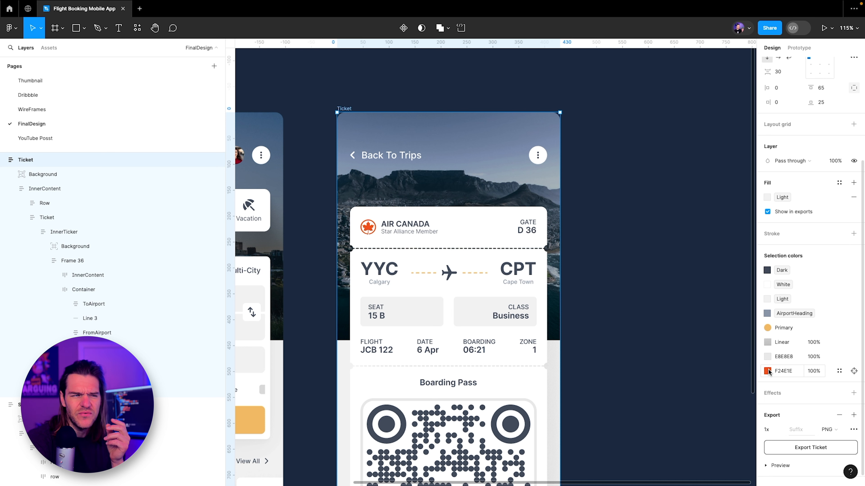
{"action": "scroll", "coordinate": [597, 279], "scroll_direction": "down", "scroll_amount": 5}
{"action": "scroll", "coordinate": [597, 279], "scroll_direction": "up", "scroll_amount": 5}
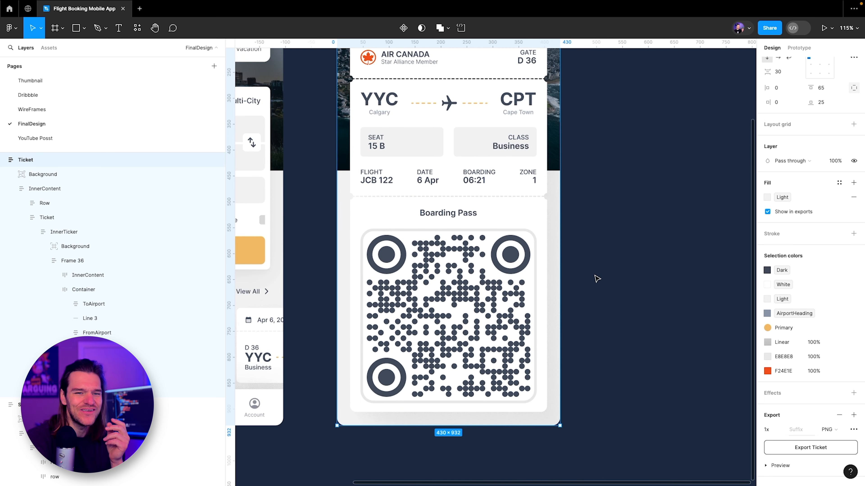
{"action": "left_click", "coordinate": [854, 371]}
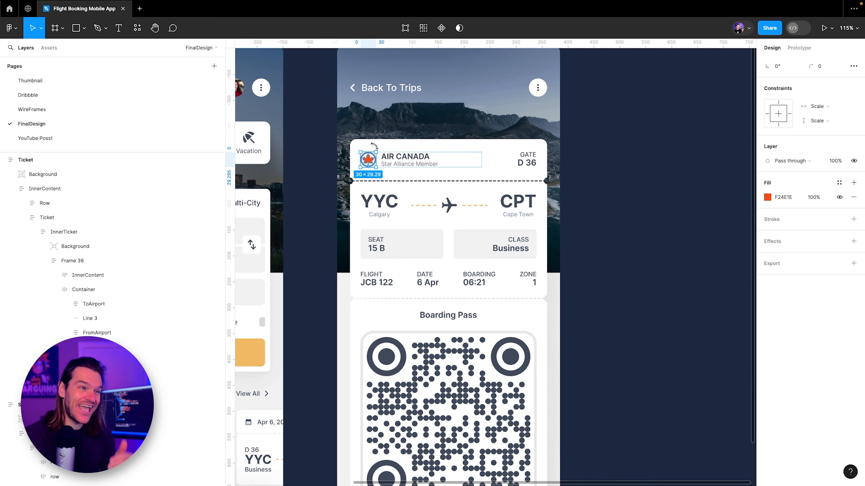
{"action": "scroll", "coordinate": [379, 149], "scroll_direction": "up", "scroll_amount": 5, "text": "ctrl"}
{"action": "left_click", "coordinate": [839, 183]}
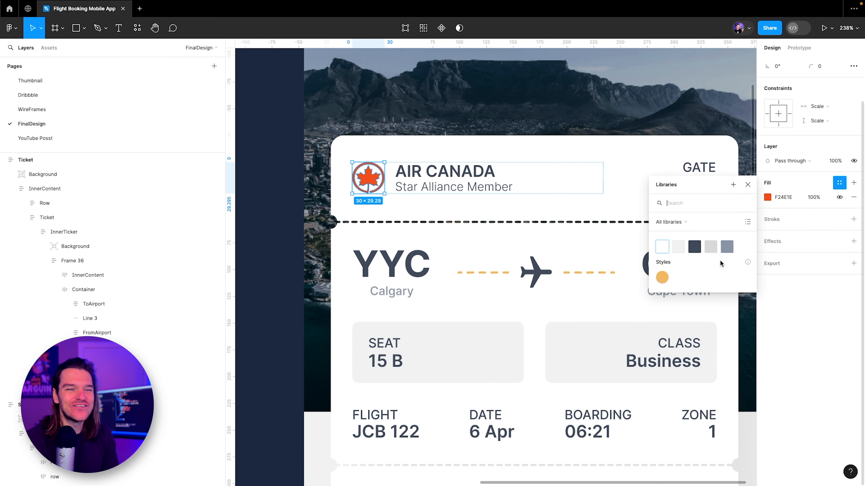
{"action": "left_click", "coordinate": [732, 184]}
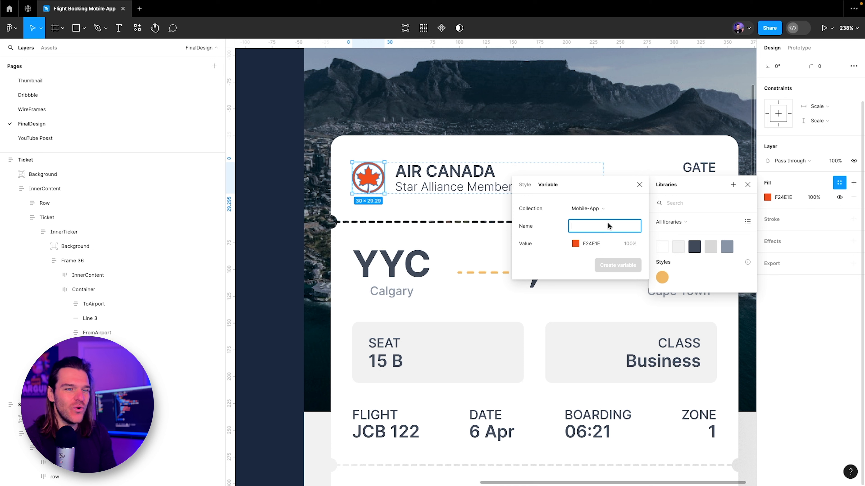
{"action": "type", "text": "AirCa"}
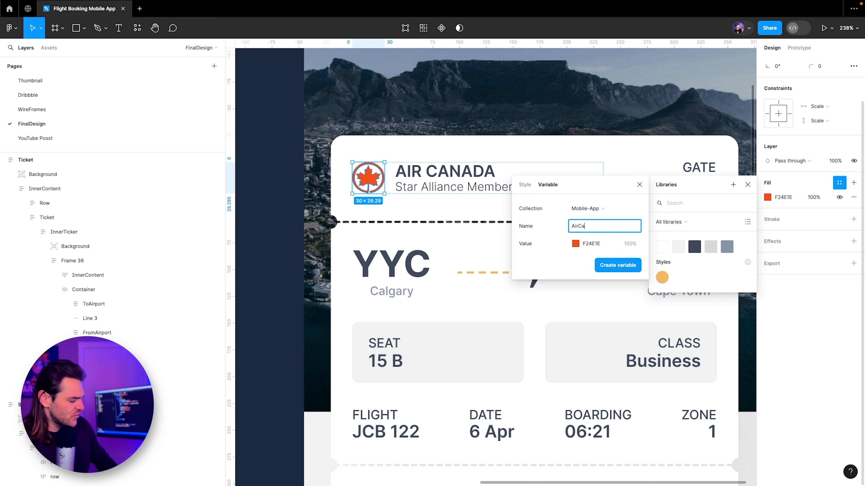
{"action": "type", "text": "nada"}
{"action": "key", "text": "Return"}
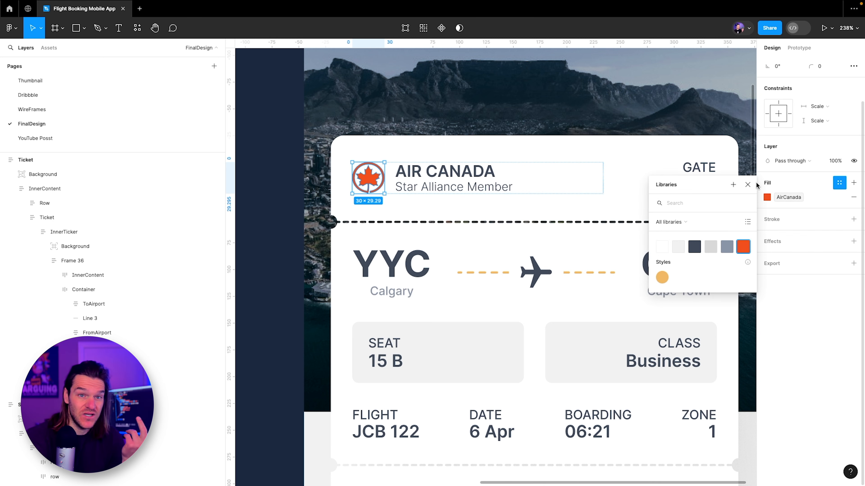
{"action": "left_click", "coordinate": [747, 185]}
Step: Select the Ticket frame's element that uses the E8E8E8 color and inspect that color on the QR code container
{"action": "scroll", "coordinate": [648, 195], "scroll_direction": "down", "scroll_amount": 3}
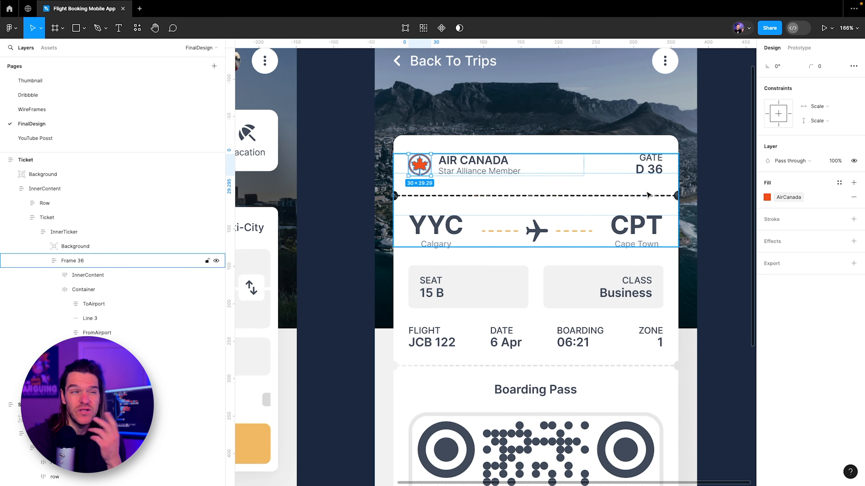
{"action": "left_click_drag", "start_coordinate": [511, 141], "coordinate": [440, 242]}
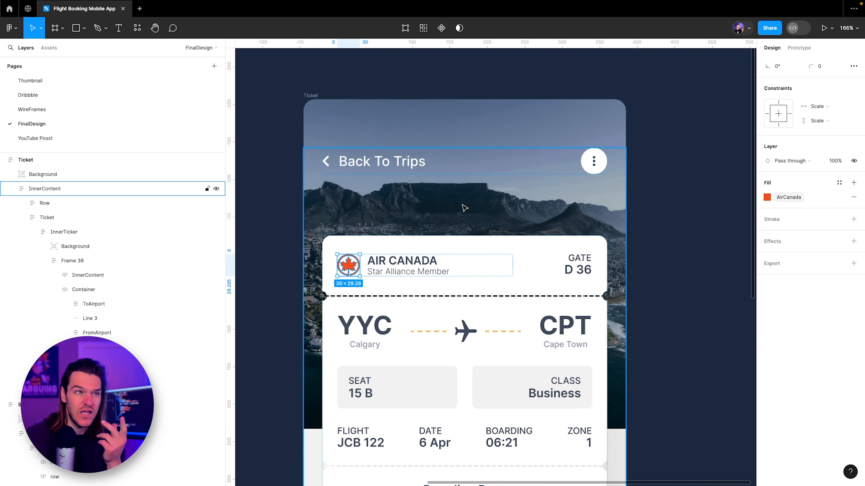
{"action": "left_click", "coordinate": [321, 97]}
{"action": "scroll", "coordinate": [781, 388], "scroll_direction": "down", "scroll_amount": 2}
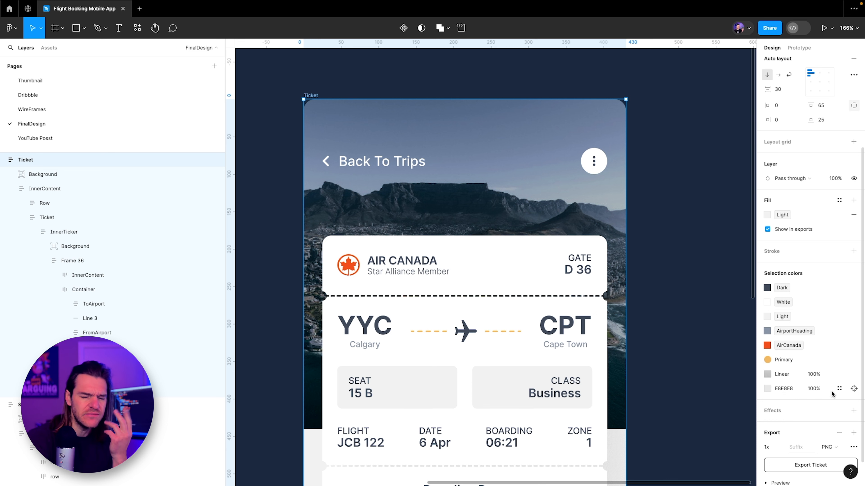
{"action": "left_click", "coordinate": [853, 390]}
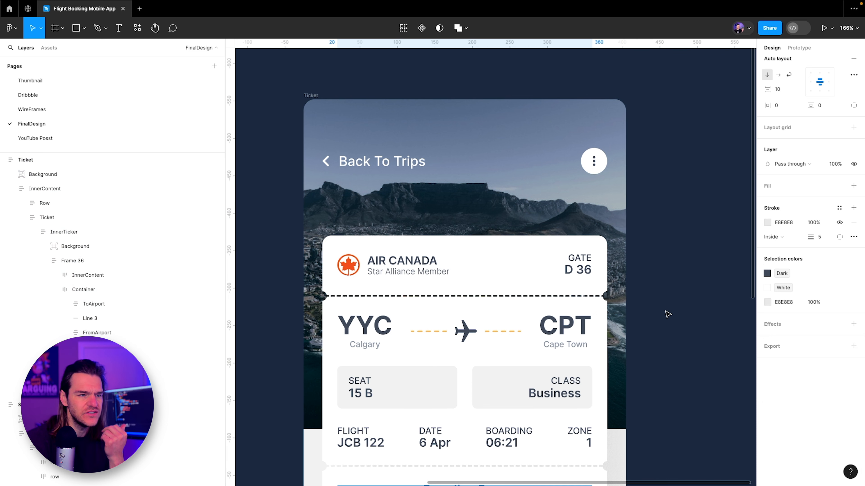
{"action": "scroll", "coordinate": [666, 313], "scroll_direction": "down", "scroll_amount": 10}
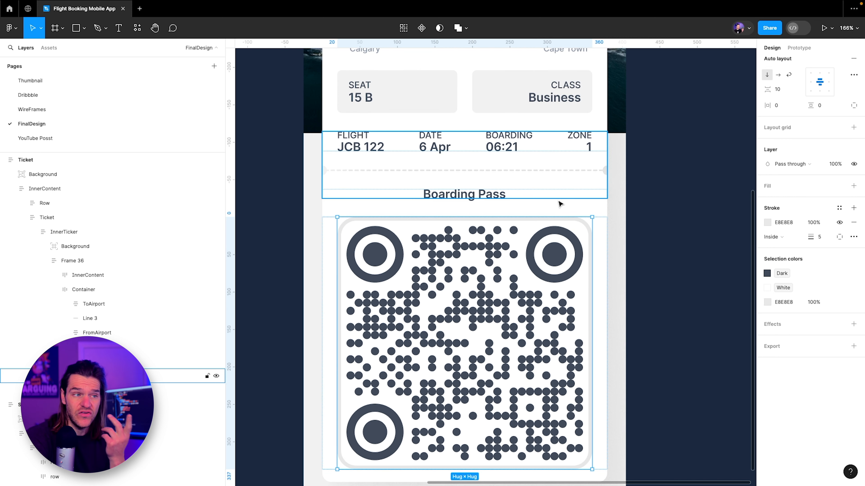
{"action": "left_click", "coordinate": [767, 302]}
{"action": "left_click", "coordinate": [747, 228]}
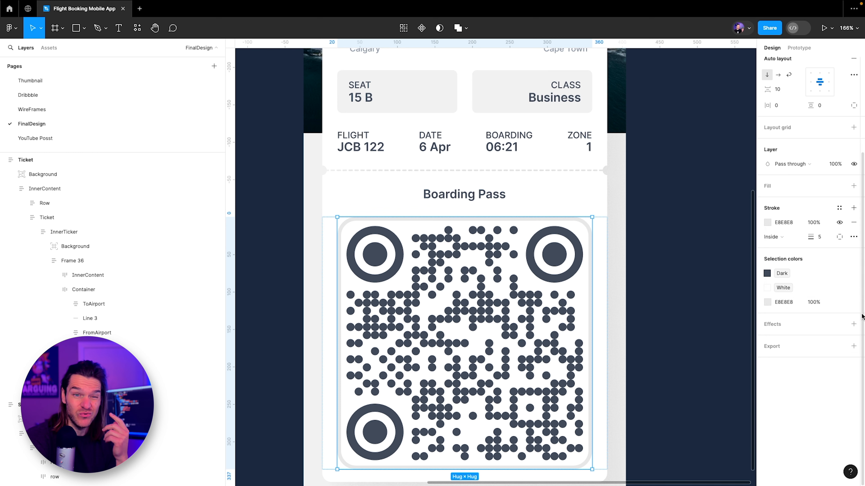
Step: Try the Light variable in place of the QR code container's E8E8E8 color, and undo the replacement
{"action": "left_click", "coordinate": [839, 303]}
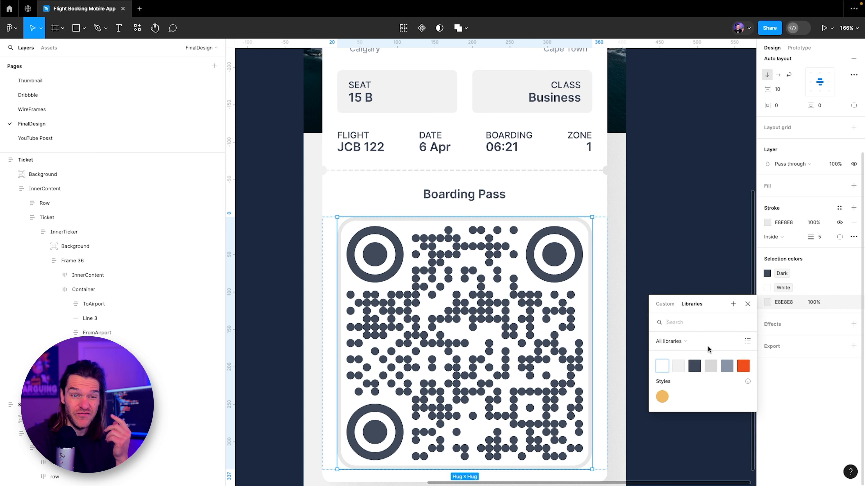
{"action": "left_click", "coordinate": [678, 366]}
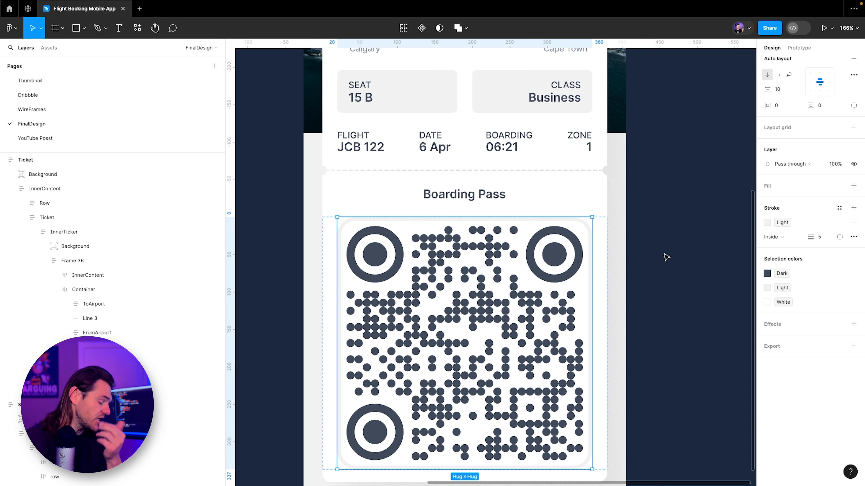
{"action": "key", "text": "ctrl+z"}
Step: Create a Mobile-App color variable named QRCode from the E8E8E8 border color of the QR code container
{"action": "left_click", "coordinate": [839, 303]}
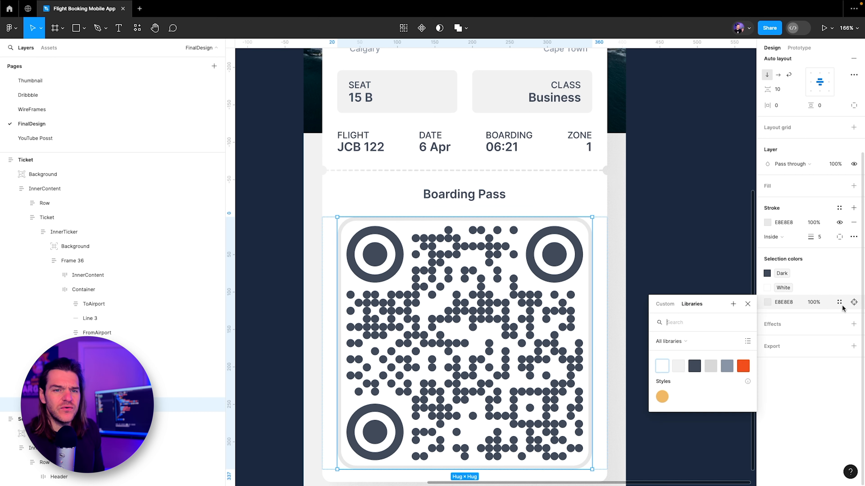
{"action": "left_click", "coordinate": [733, 304]}
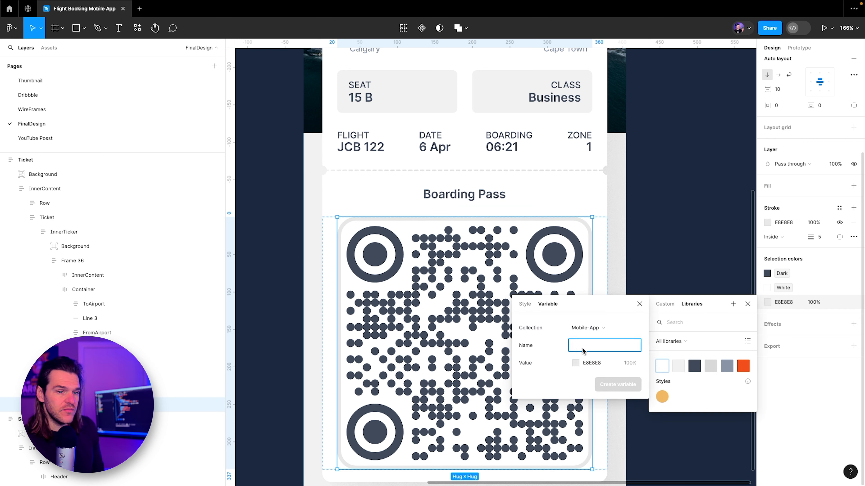
{"action": "type", "text": "Q"}
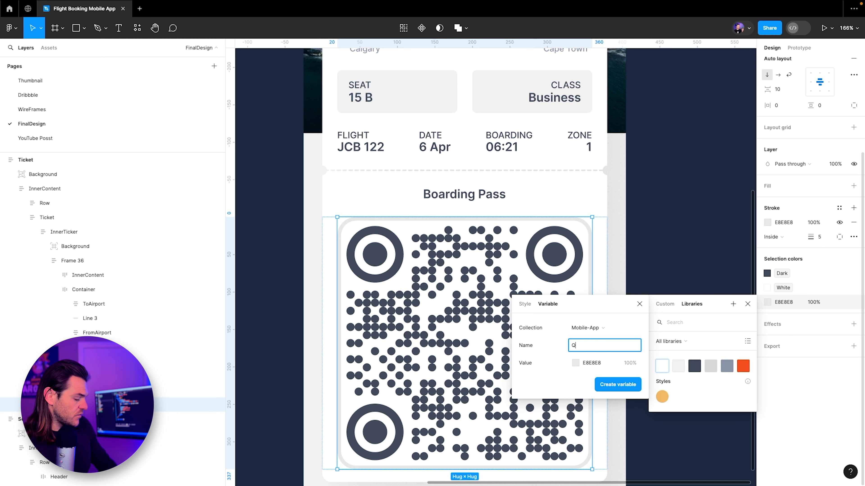
{"action": "type", "text": "RCod"}
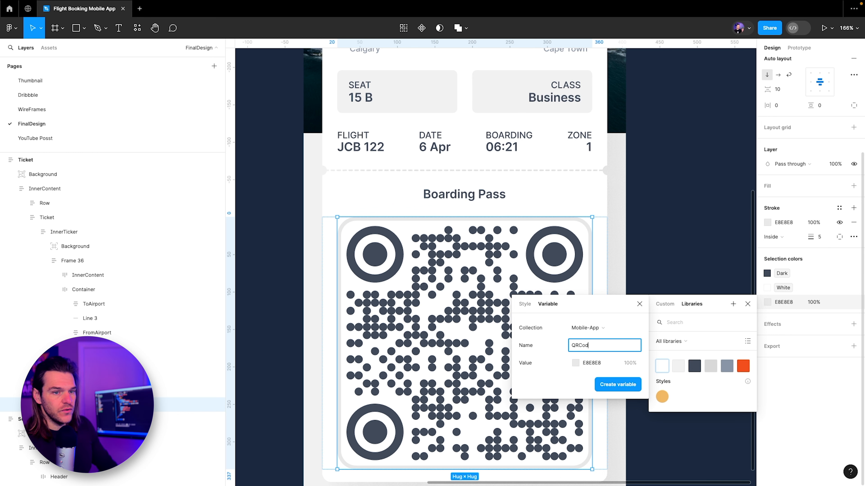
{"action": "type", "text": "e"}
{"action": "key", "text": "Return"}
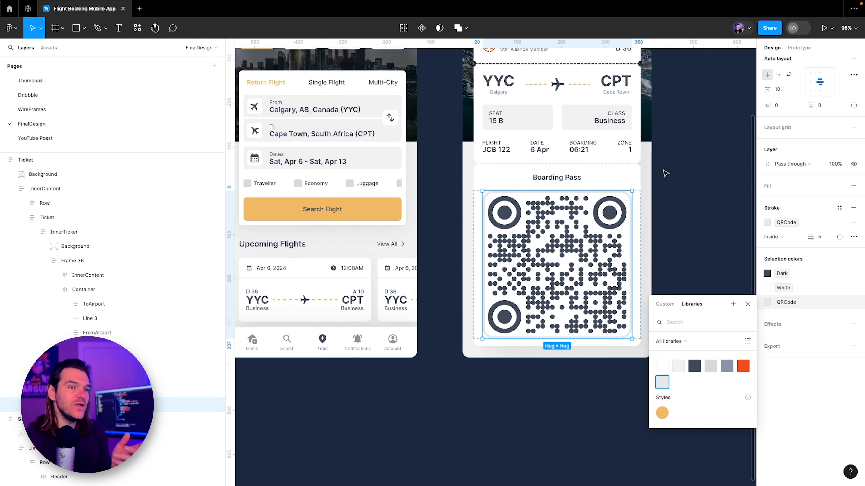
{"action": "left_click_drag", "start_coordinate": [667, 170], "coordinate": [630, 235]}
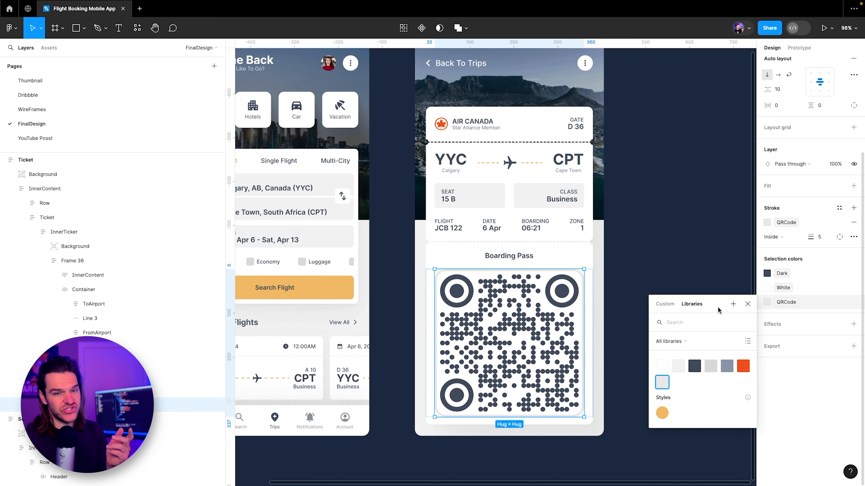
{"action": "left_click", "coordinate": [748, 305]}
Step: Expand the Ticket frame's full list of library colors and check which selection colors are linked to variables or styles
{"action": "scroll", "coordinate": [698, 193], "scroll_direction": "up", "scroll_amount": 3}
{"action": "left_click", "coordinate": [425, 65]}
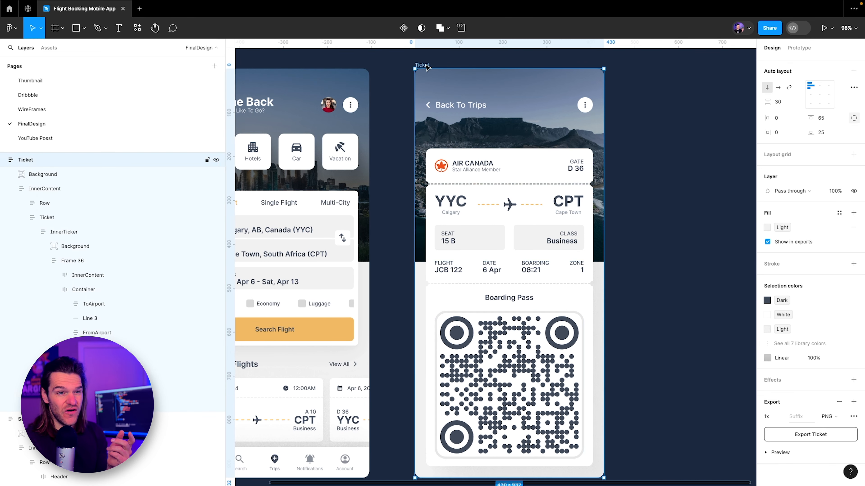
{"action": "left_click", "coordinate": [808, 349]}
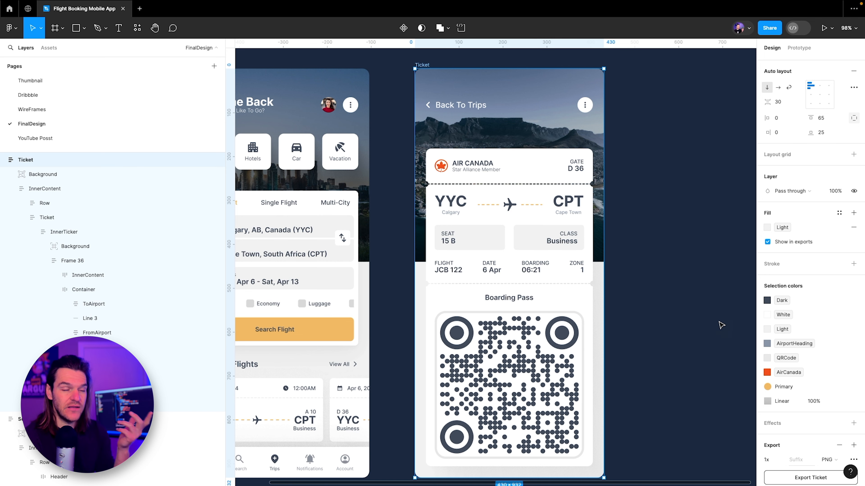
{"action": "scroll", "coordinate": [721, 325], "scroll_direction": "up", "scroll_amount": 2}
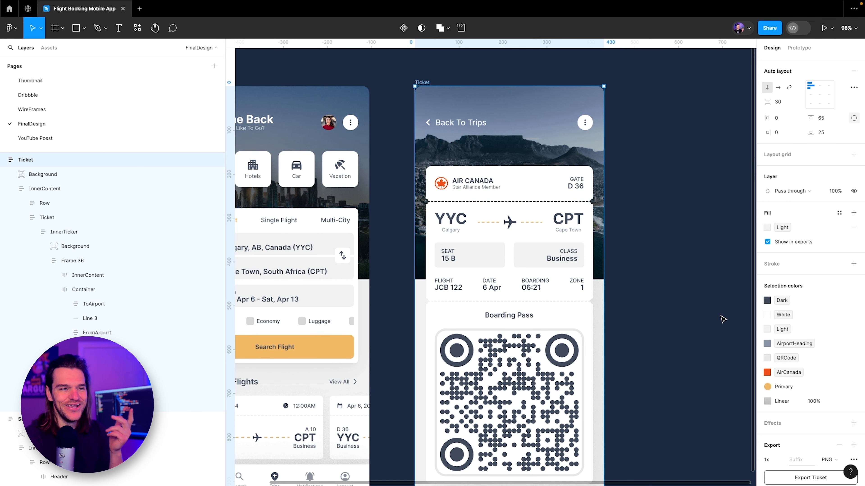
{"action": "scroll", "coordinate": [698, 284], "scroll_direction": "down", "scroll_amount": 3}
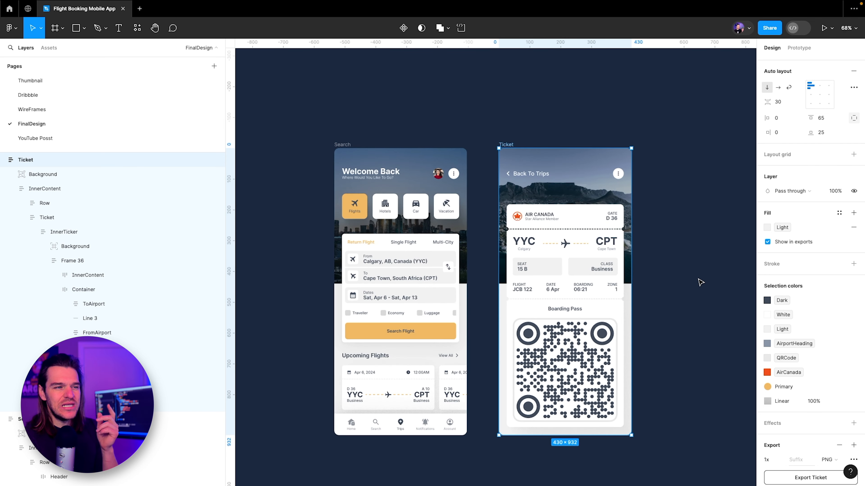
{"action": "scroll", "coordinate": [700, 282], "scroll_direction": "down", "scroll_amount": 1}
{"action": "scroll", "coordinate": [699, 282], "scroll_direction": "right", "scroll_amount": 1}
{"action": "left_click", "coordinate": [422, 102]}
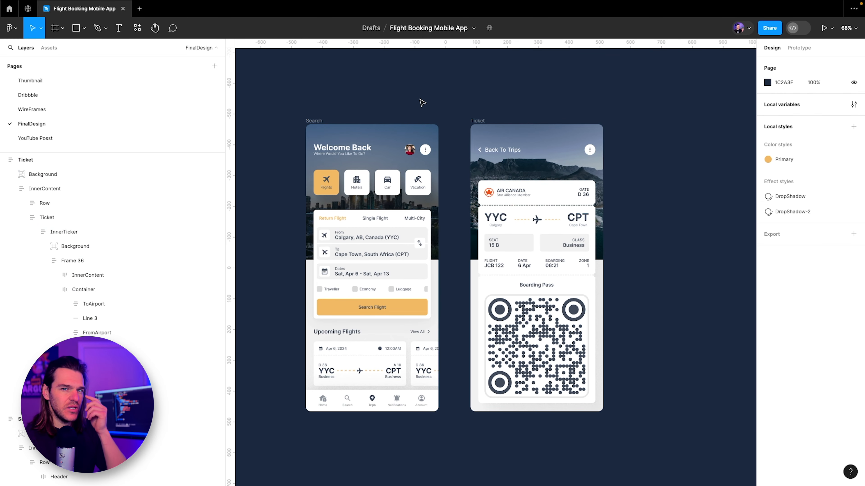
Step: Change the Light variable's value in the Mobile-App collection to the dark red 954A4A
{"action": "left_click", "coordinate": [854, 104]}
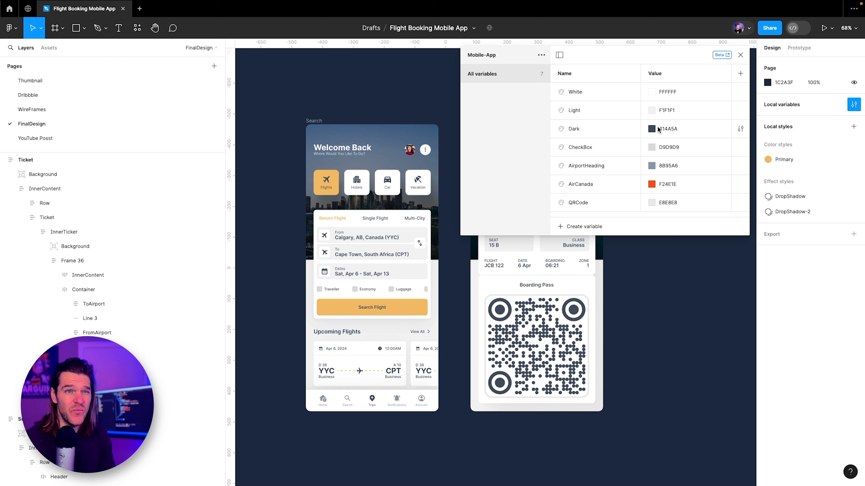
{"action": "left_click", "coordinate": [653, 110]}
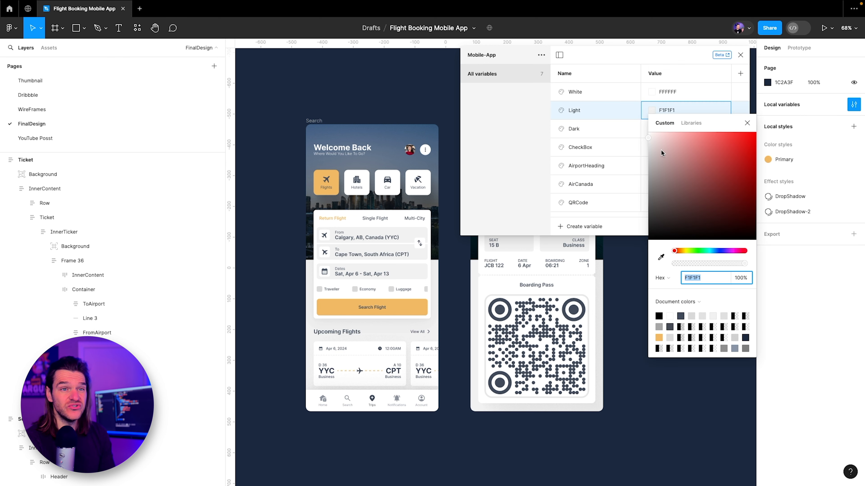
{"action": "left_click_drag", "start_coordinate": [660, 149], "coordinate": [702, 176]}
{"action": "left_click", "coordinate": [745, 124]}
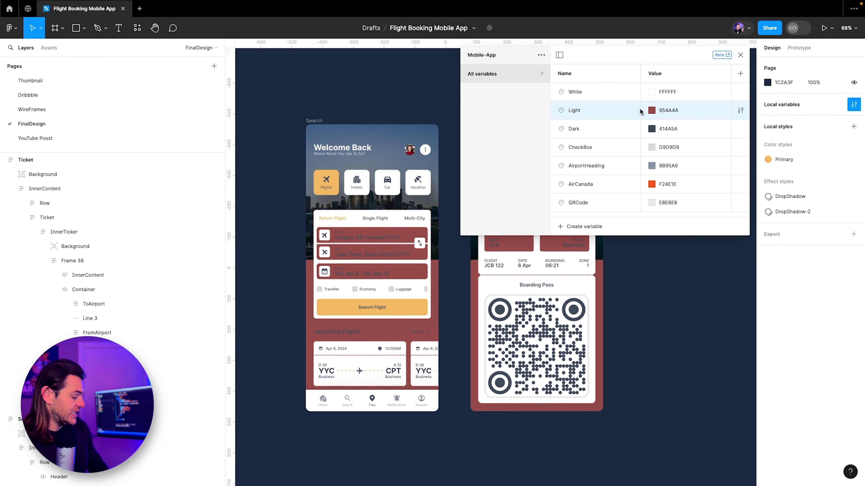
Step: Undo the last value change of the Light variable and close the Mobile-App variables collection
{"action": "key", "text": "ctrl+z"}
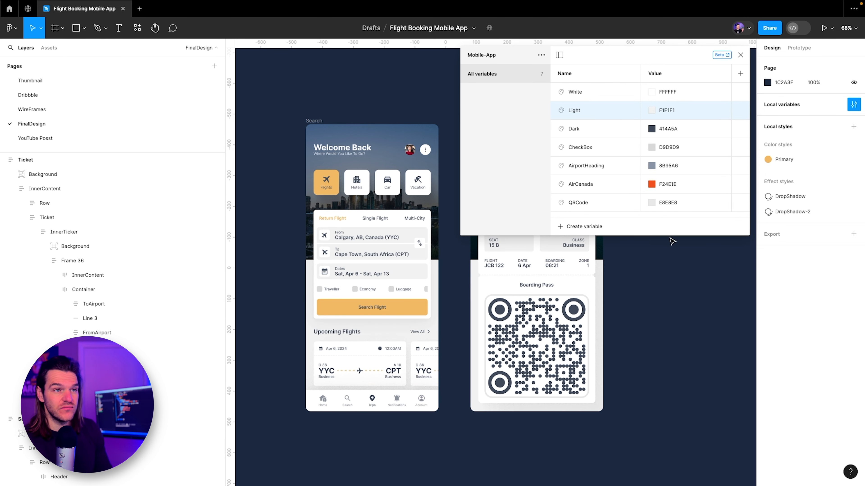
{"action": "left_click", "coordinate": [740, 55]}
{"action": "scroll", "coordinate": [660, 127], "scroll_direction": "right", "scroll_amount": 2}
{"action": "scroll", "coordinate": [660, 127], "scroll_direction": "up", "scroll_amount": 1}
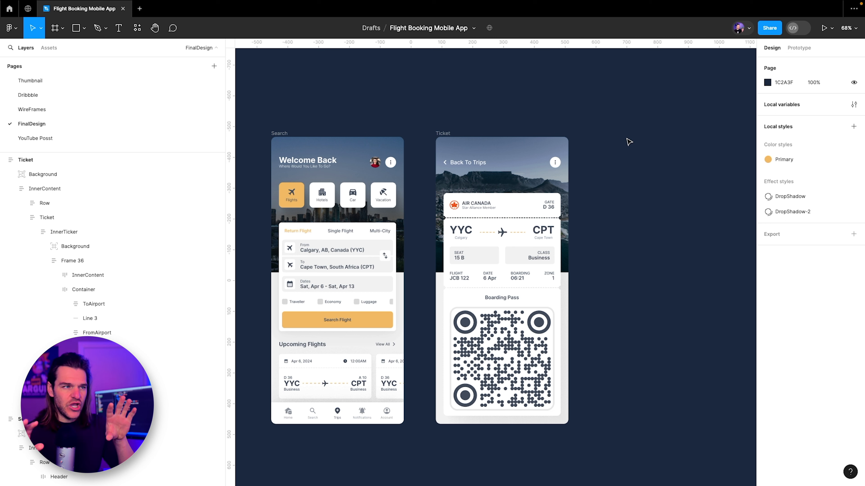
Step: Examine the layout of the Settings-Page-WireFrame on the WireFrames page and return to the FinalDesign page
{"action": "left_click", "coordinate": [41, 110]}
{"action": "scroll", "coordinate": [600, 141], "scroll_direction": "right", "scroll_amount": 2}
{"action": "scroll", "coordinate": [600, 141], "scroll_direction": "down", "scroll_amount": 1}
{"action": "scroll", "coordinate": [440, 189], "scroll_direction": "up", "scroll_amount": 3}
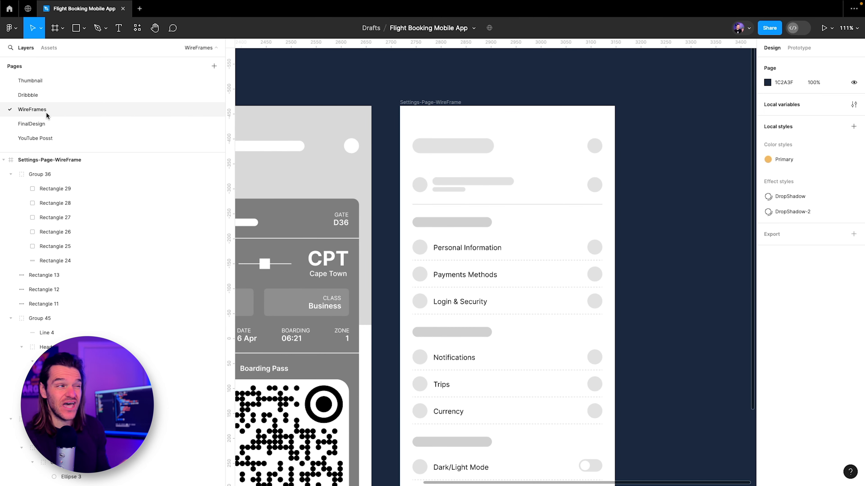
{"action": "left_click", "coordinate": [51, 123]}
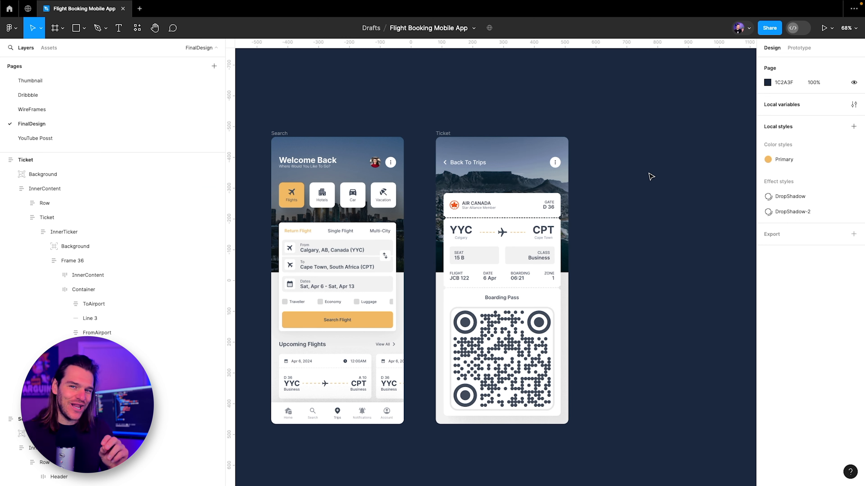
{"action": "scroll", "coordinate": [650, 176], "scroll_direction": "right", "scroll_amount": 3}
Step: Copy the Settings-Page-WireFrame frame from the WireFrames page and paste it onto the FinalDesign page
{"action": "left_click", "coordinate": [69, 109]}
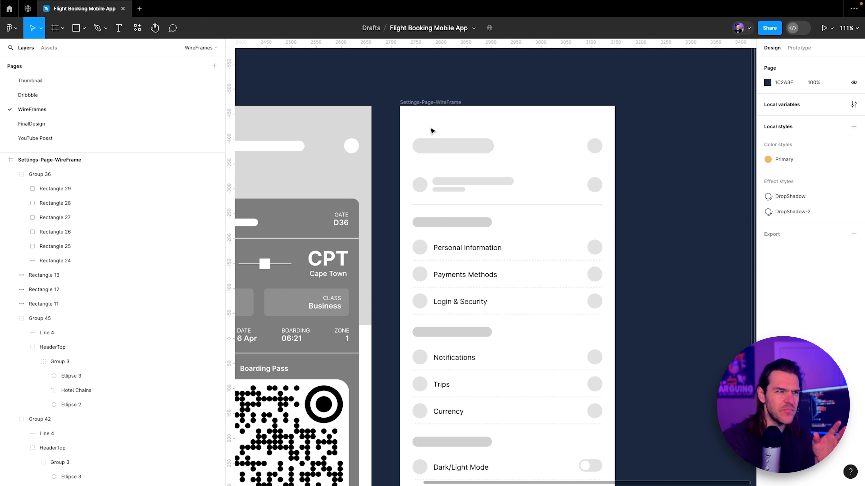
{"action": "left_click", "coordinate": [482, 144]}
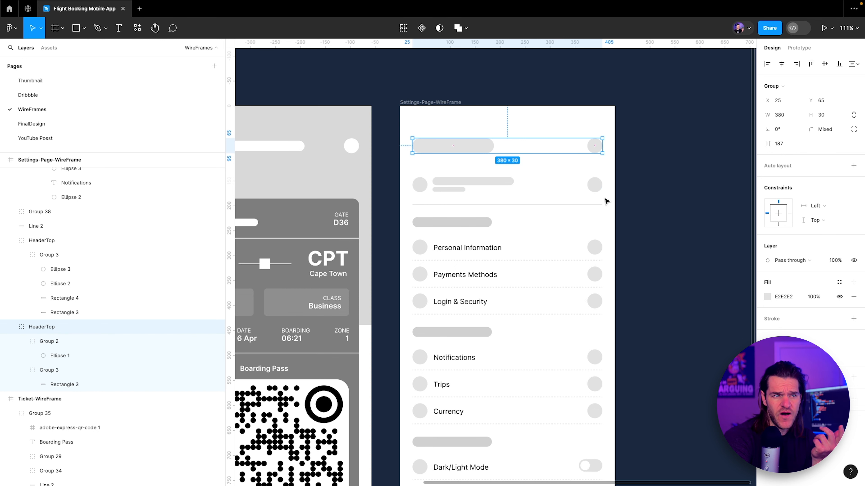
{"action": "left_click", "coordinate": [418, 77]}
{"action": "left_click", "coordinate": [430, 102]}
{"action": "key", "text": "super+c"}
{"action": "left_click", "coordinate": [32, 124]}
{"action": "key", "text": "super+v"}
{"action": "left_click", "coordinate": [505, 97]}
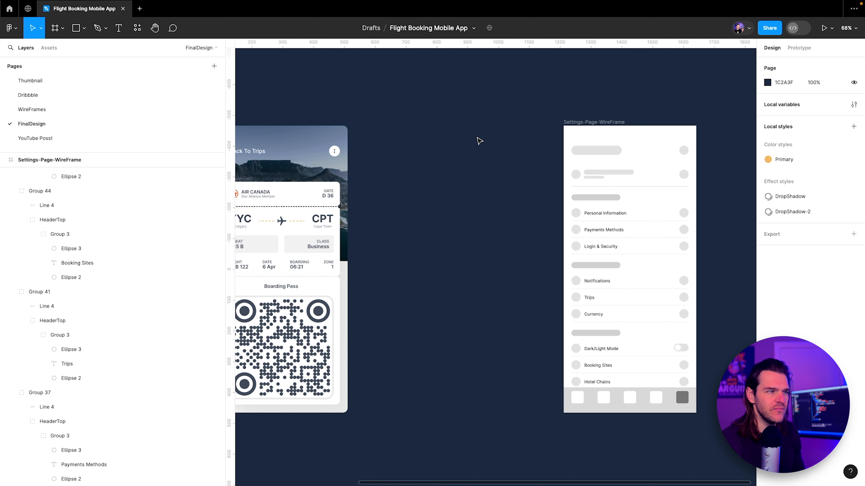
Step: Create a 430 × 932 frame named Settings between the Ticket screen and the pasted wireframe, and add vertical auto layout to it
{"action": "scroll", "coordinate": [479, 141], "scroll_direction": "left", "scroll_amount": 4}
{"action": "key", "text": "f"}
{"action": "double_click", "coordinate": [418, 132]}
{"action": "type", "text": "Settings"}
{"action": "key", "text": "Return"}
{"action": "key", "text": "shift+a"}
{"action": "left_click", "coordinate": [268, 131]}
{"action": "left_click", "coordinate": [416, 131]}
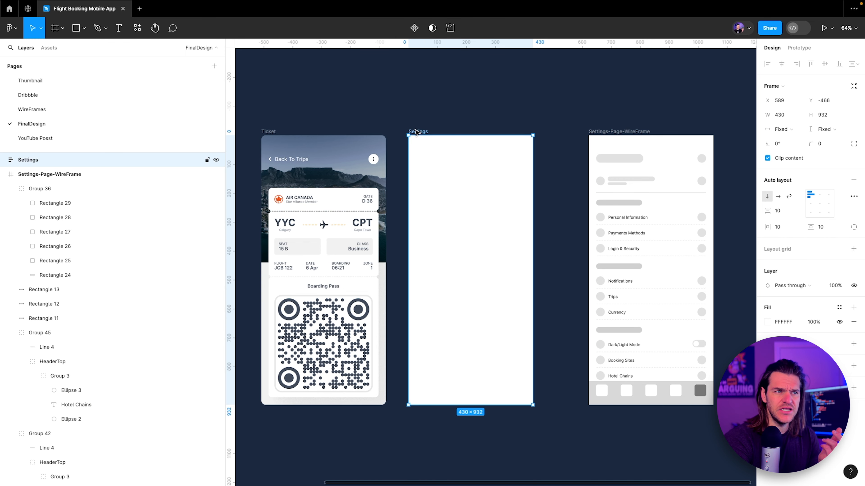
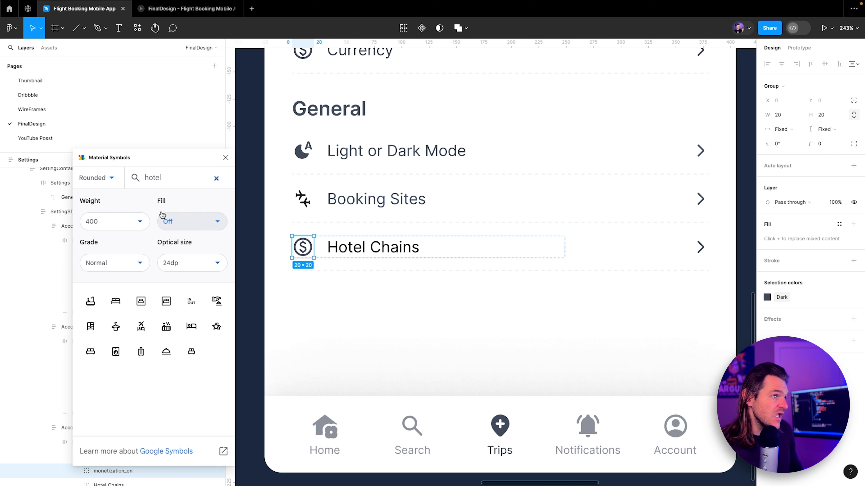
Step: Replace the Hotel Chains row's icon with the rounded dry_cleaning Material Symbol, with its fill set to Off
{"action": "left_click", "coordinate": [184, 224]}
{"action": "left_click", "coordinate": [170, 259]}
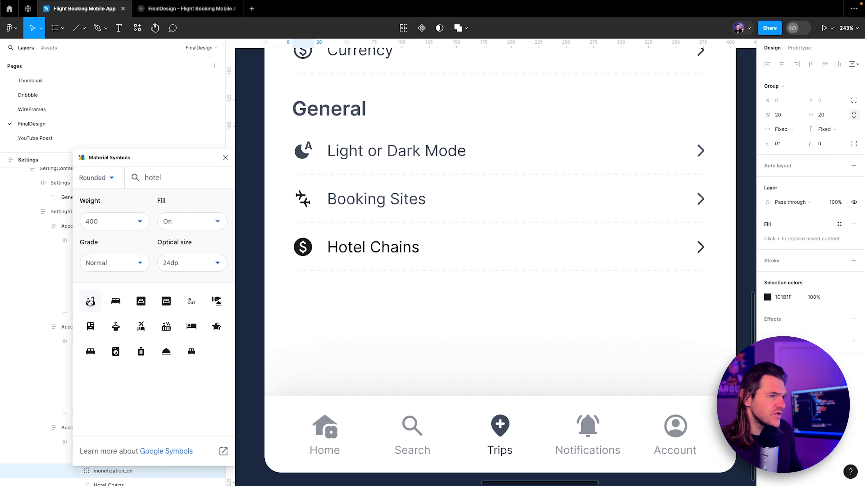
{"action": "left_click", "coordinate": [90, 301]}
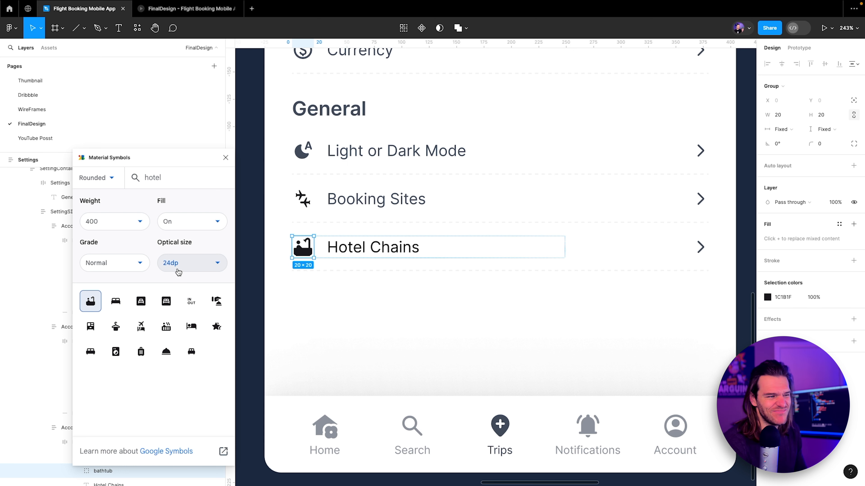
{"action": "left_click", "coordinate": [115, 326]}
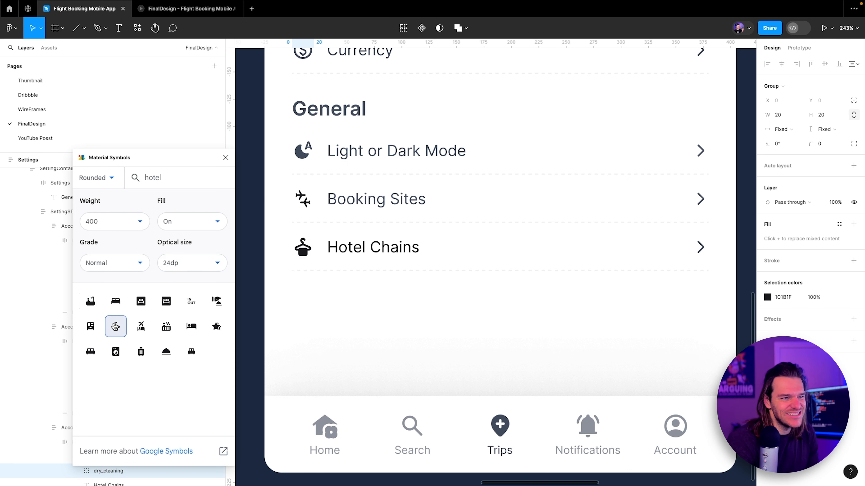
{"action": "left_click", "coordinate": [197, 226]}
{"action": "left_click", "coordinate": [184, 248]}
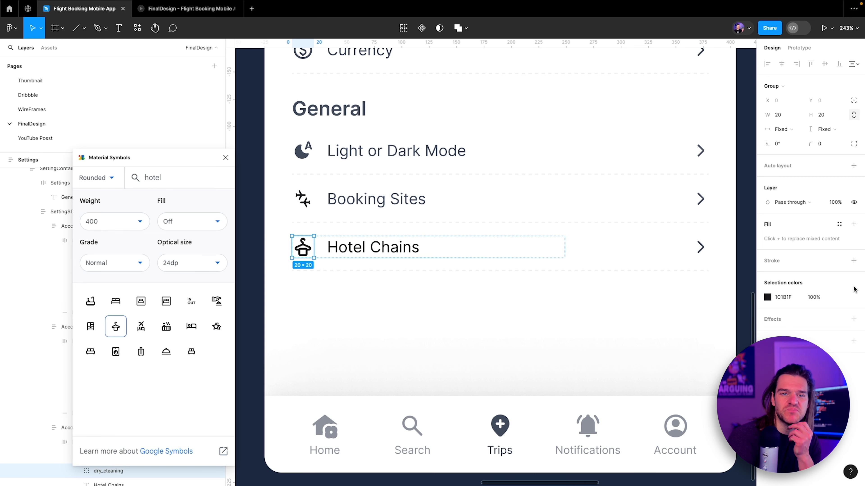
Step: Apply the Dark color variable to the Hotel Chains and Booking Sites icons
{"action": "left_click", "coordinate": [839, 297]}
{"action": "key", "text": "Escape"}
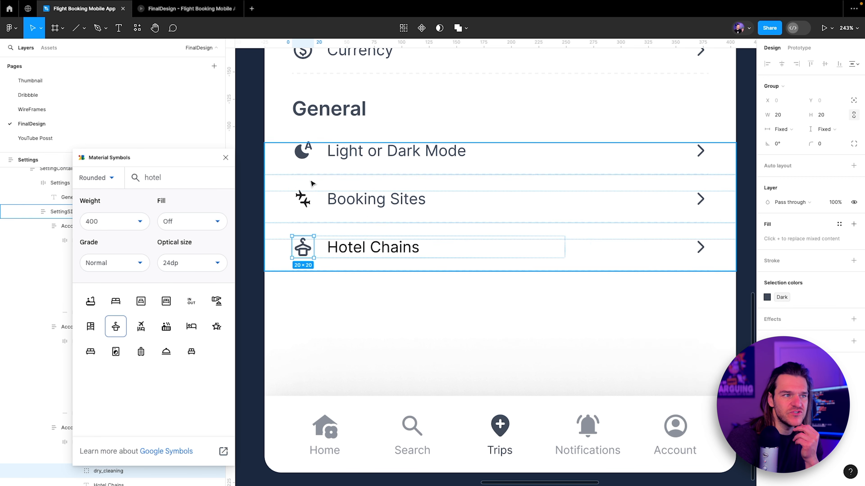
{"action": "left_click", "coordinate": [296, 196]}
{"action": "left_click", "coordinate": [295, 197]}
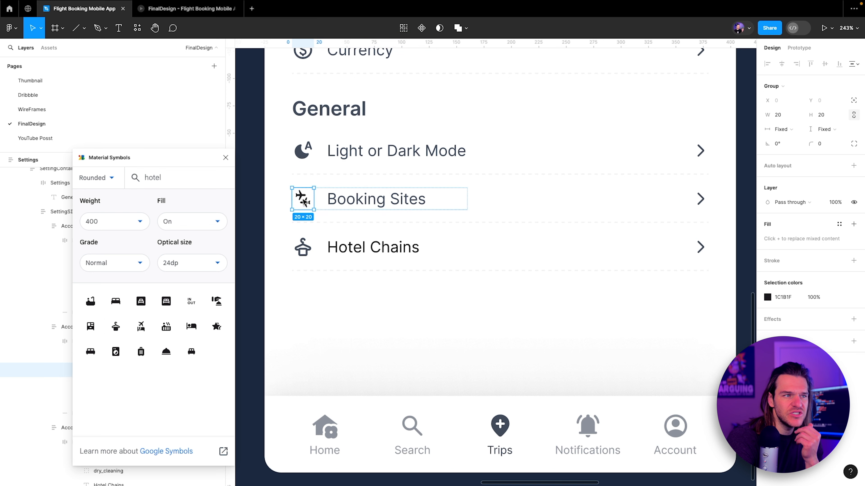
{"action": "left_click", "coordinate": [840, 298]}
{"action": "left_click", "coordinate": [696, 362]}
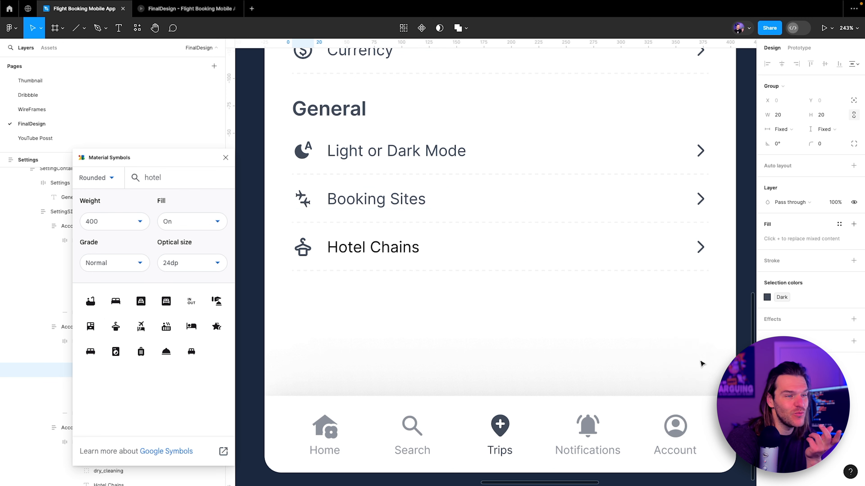
Step: Apply the Dark color variable to the Hotel Chains label's fill
{"action": "left_click", "coordinate": [534, 261]}
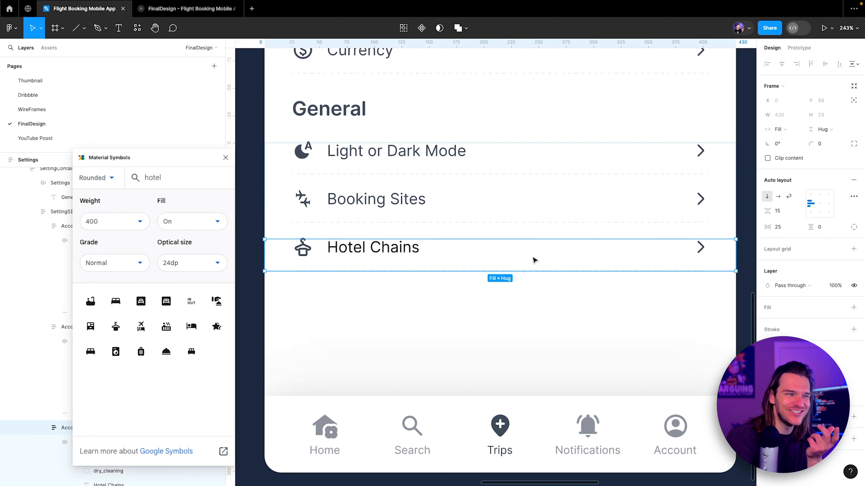
{"action": "left_click", "coordinate": [382, 249]}
{"action": "left_click", "coordinate": [389, 251]}
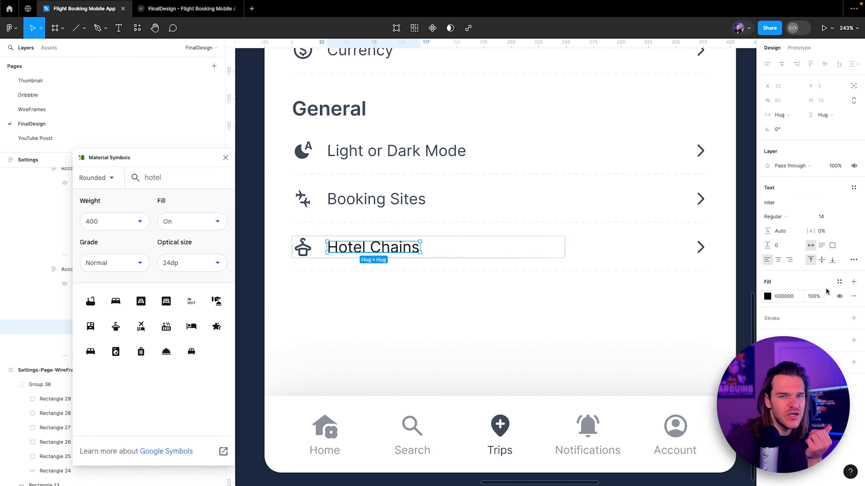
{"action": "left_click", "coordinate": [840, 281]}
{"action": "left_click", "coordinate": [727, 347]}
{"action": "left_click", "coordinate": [383, 226]}
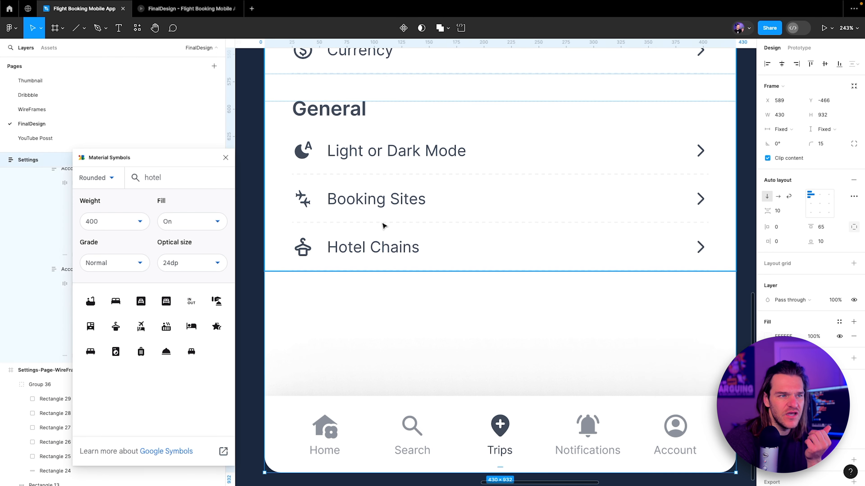
Step: Check the Settings screen in the prototype preview and return to the design file
{"action": "scroll", "coordinate": [380, 227], "scroll_direction": "down", "scroll_amount": 5}
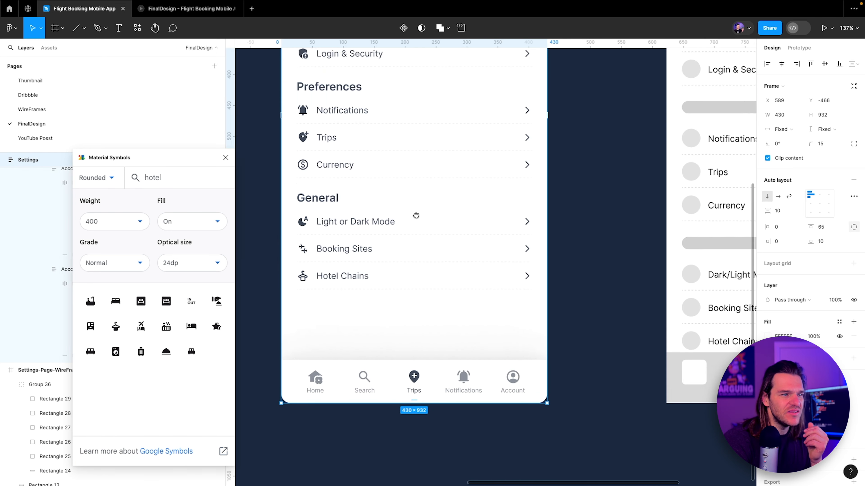
{"action": "left_click", "coordinate": [176, 9]}
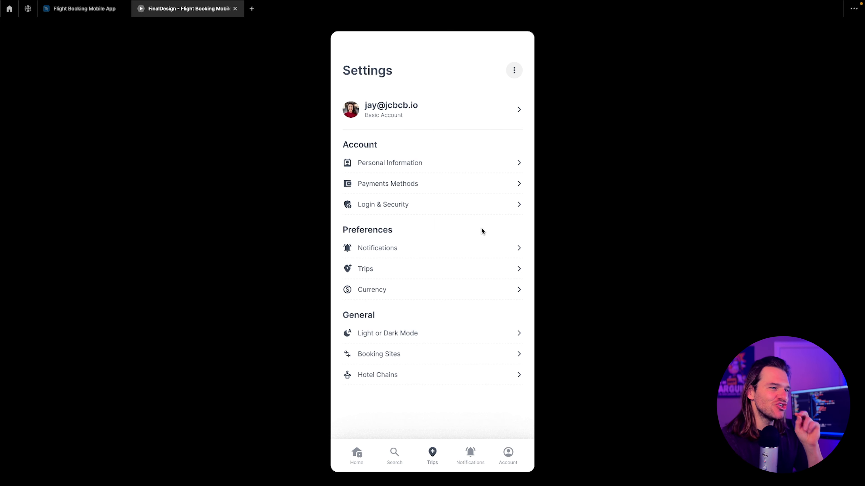
{"action": "left_click", "coordinate": [90, 8]}
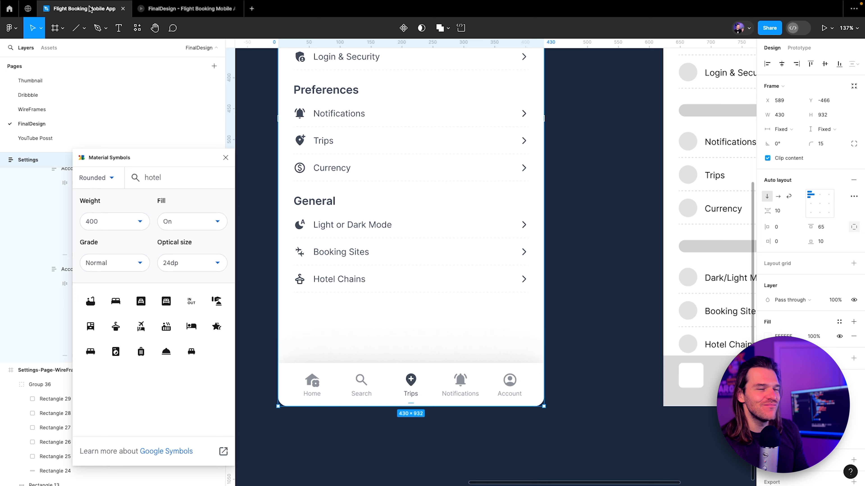
Step: Close the Material Symbols plugin and set the vertical gap between items of the Settings screen's Main frame to 35
{"action": "scroll", "coordinate": [403, 184], "scroll_direction": "up", "scroll_amount": 5}
{"action": "double_click", "coordinate": [404, 184]}
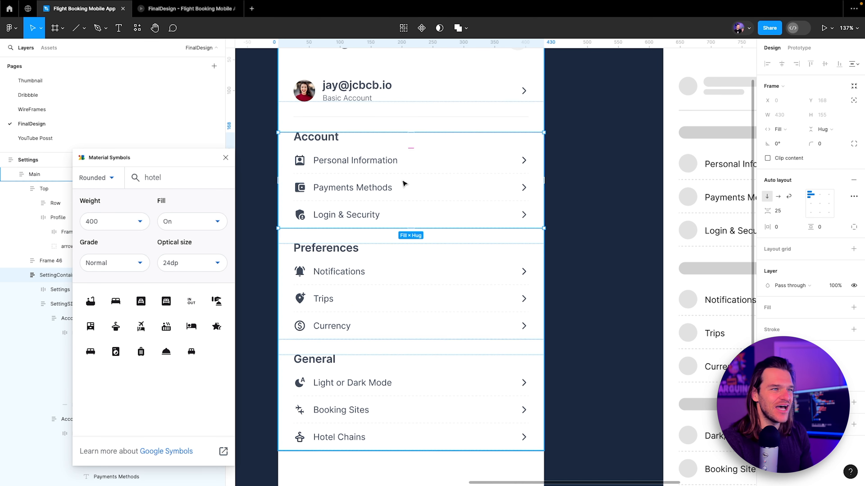
{"action": "left_click", "coordinate": [783, 213]}
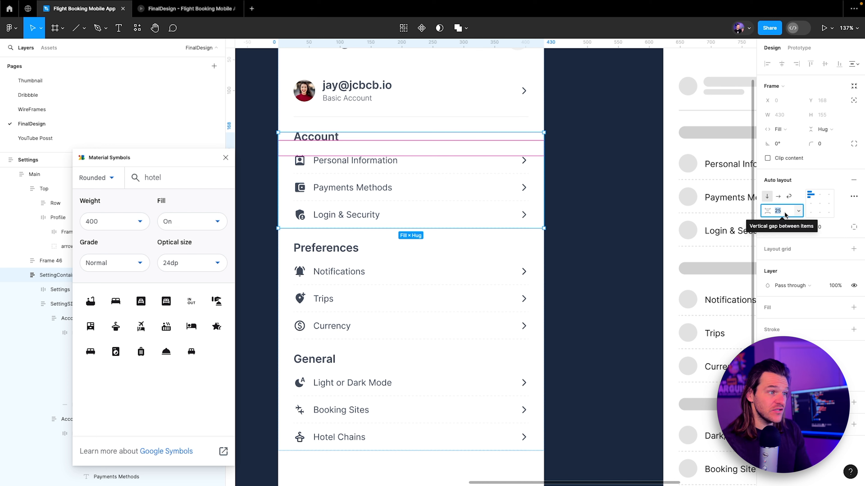
{"action": "left_click", "coordinate": [225, 158]}
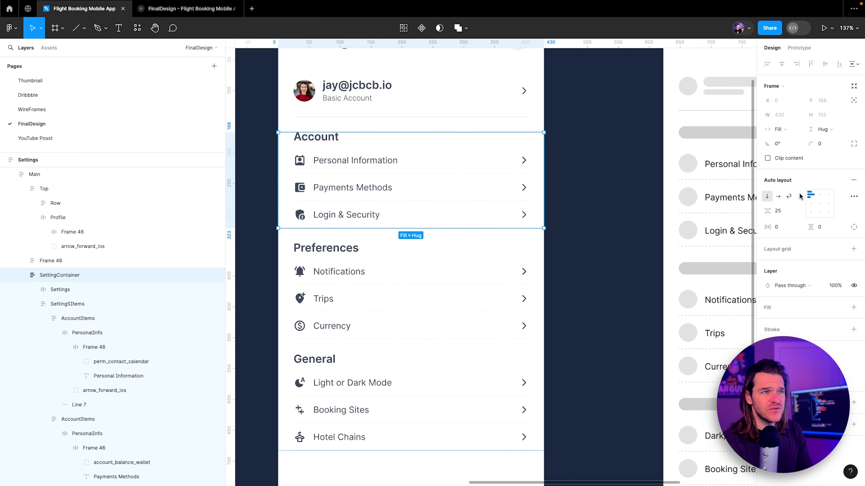
{"action": "left_click", "coordinate": [786, 215]}
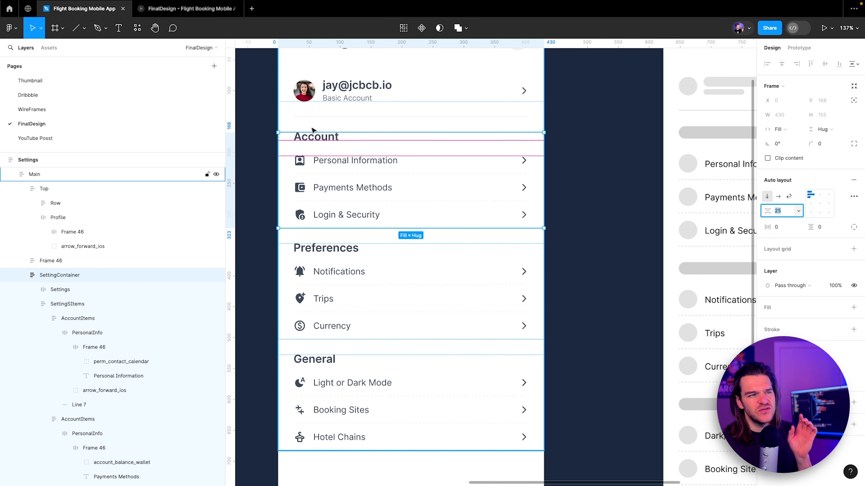
{"action": "left_click", "coordinate": [34, 174]}
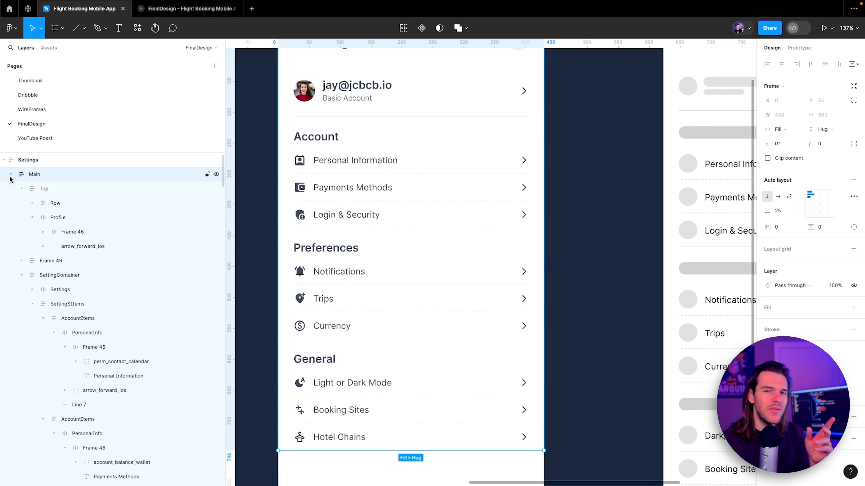
{"action": "left_click", "coordinate": [779, 211]}
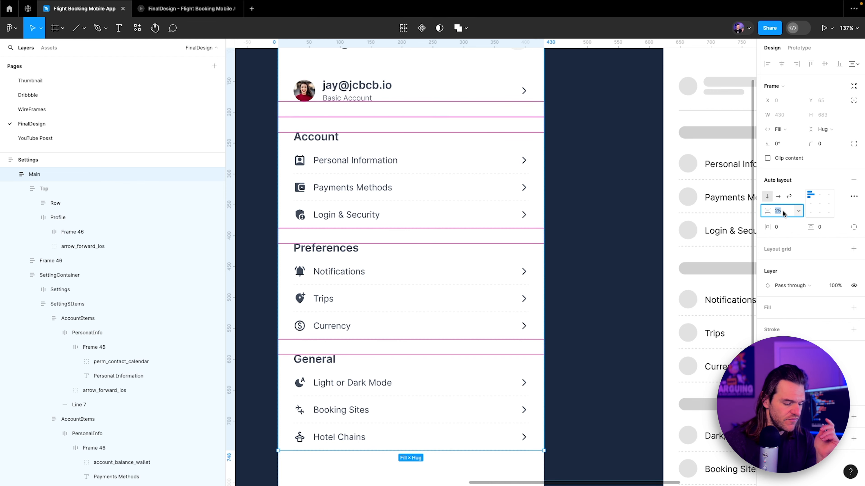
{"action": "type", "text": "35"}
{"action": "key", "text": "Return"}
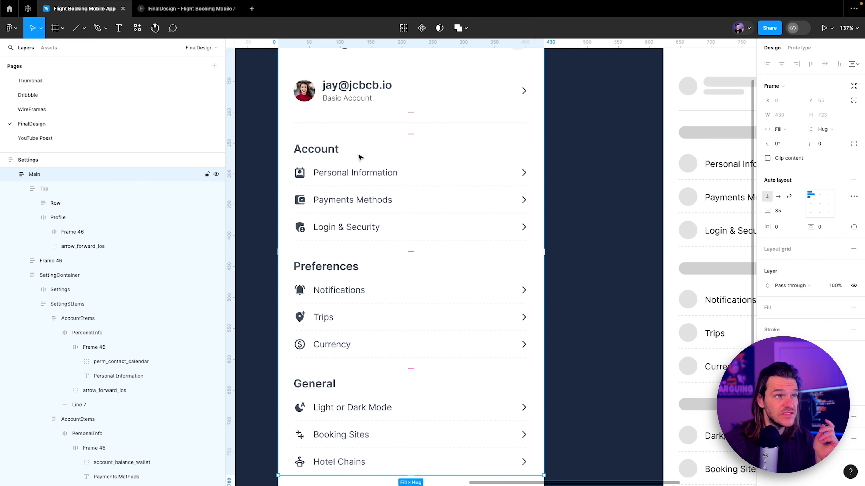
Step: Review the Settings screen's section spacing and icon rows in the prototype preview and on the canvas beside the other screens
{"action": "left_click", "coordinate": [167, 9]}
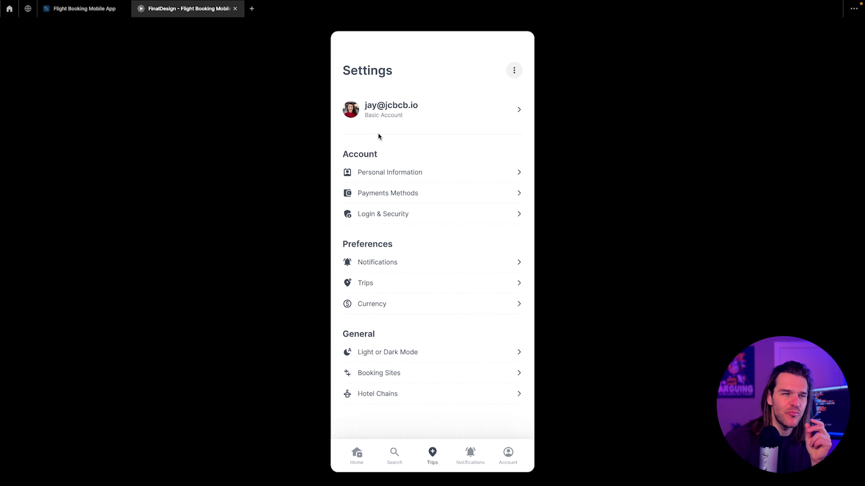
{"action": "left_click", "coordinate": [96, 14]}
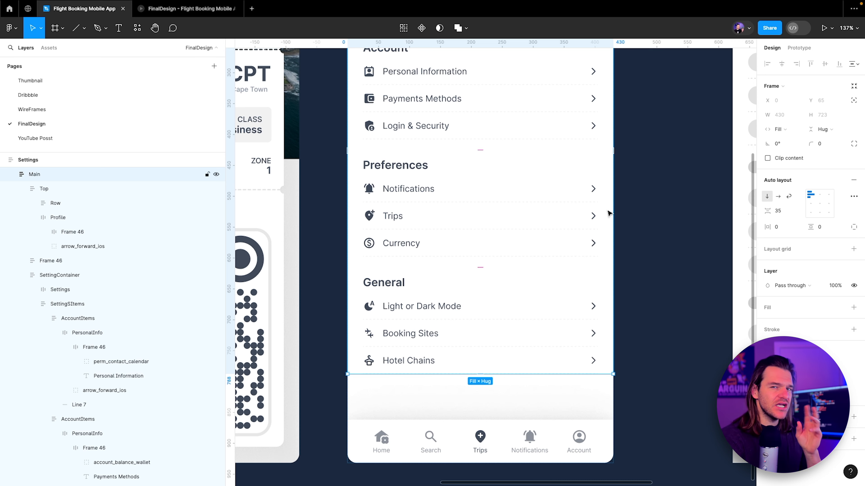
{"action": "scroll", "coordinate": [552, 250], "scroll_direction": "up", "scroll_amount": 3}
{"action": "scroll", "coordinate": [551, 250], "scroll_direction": "left", "scroll_amount": 4}
{"action": "scroll", "coordinate": [551, 250], "scroll_direction": "down", "scroll_amount": 3}
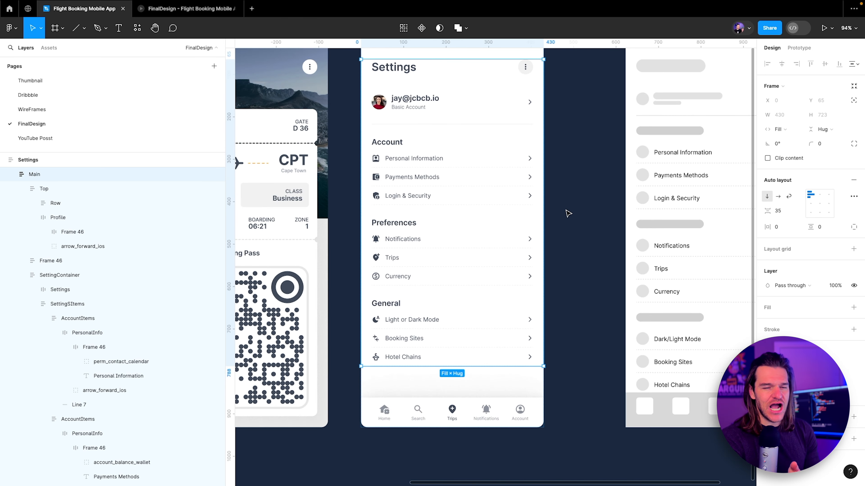
{"action": "scroll", "coordinate": [563, 215], "scroll_direction": "up", "scroll_amount": 2}
{"action": "scroll", "coordinate": [564, 215], "scroll_direction": "right", "scroll_amount": 2}
{"action": "scroll", "coordinate": [440, 370], "scroll_direction": "up", "scroll_amount": 5}
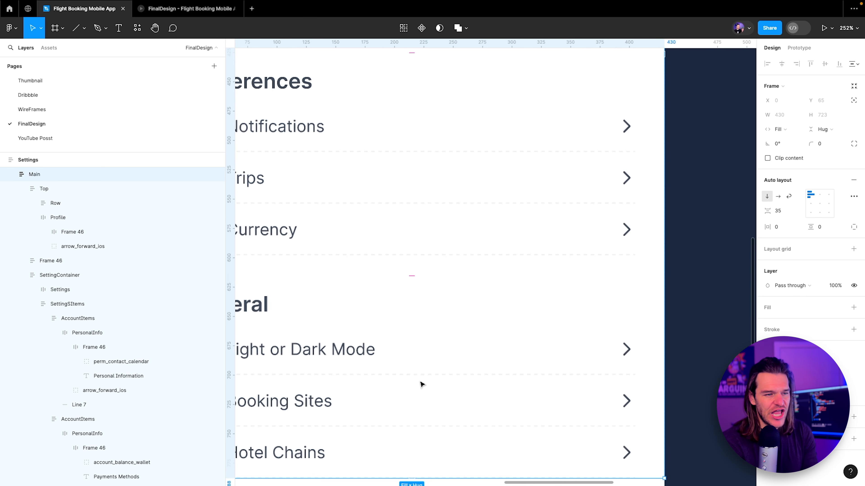
{"action": "scroll", "coordinate": [461, 351], "scroll_direction": "down", "scroll_amount": 1}
{"action": "scroll", "coordinate": [461, 350], "scroll_direction": "left", "scroll_amount": 1}
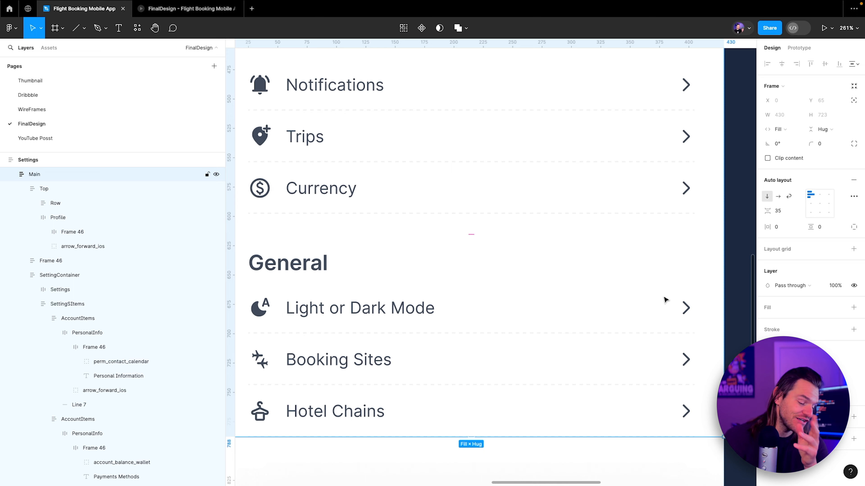
{"action": "scroll", "coordinate": [587, 139], "scroll_direction": "down", "scroll_amount": 10}
{"action": "scroll", "coordinate": [520, 273], "scroll_direction": "up", "scroll_amount": 2}
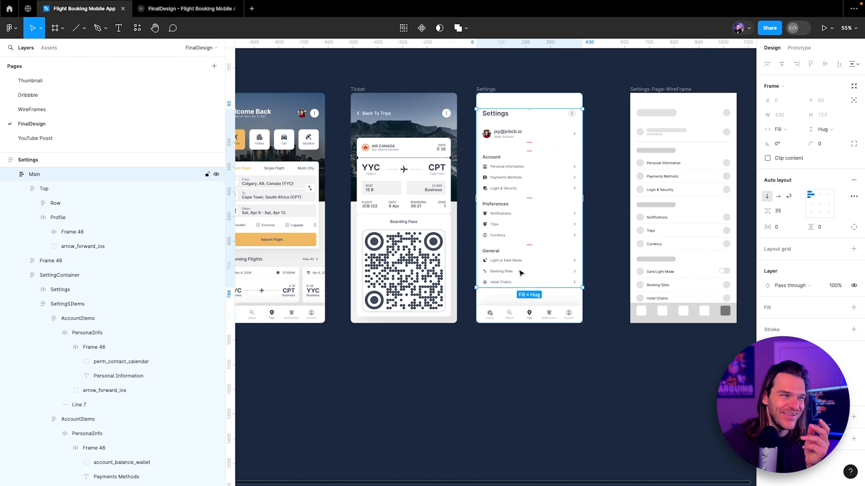
Step: Compare the Settings screen's rows with its wireframe, including the Dark/Light Mode toggle
{"action": "scroll", "coordinate": [520, 272], "scroll_direction": "down", "scroll_amount": 3}
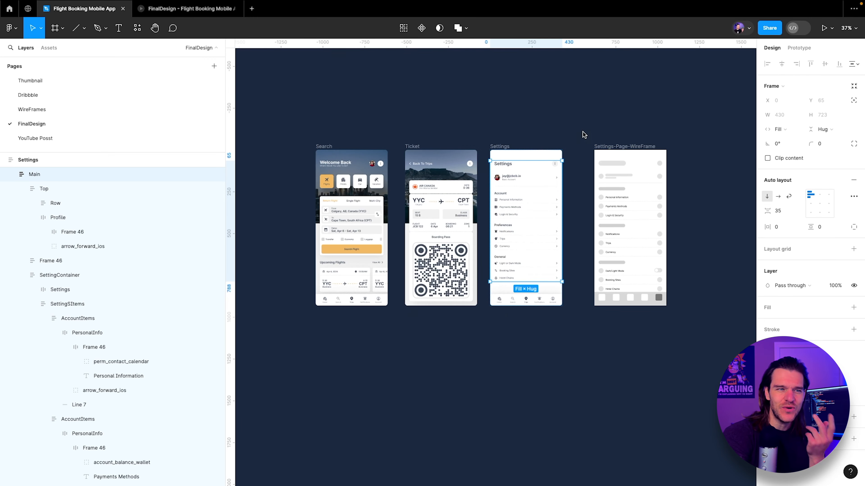
{"action": "scroll", "coordinate": [490, 211], "scroll_direction": "up", "scroll_amount": 5, "text": "ctrl"}
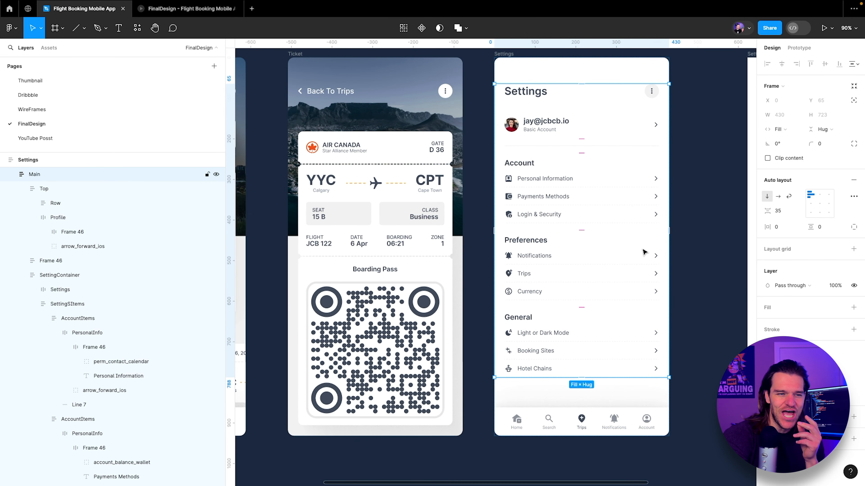
{"action": "scroll", "coordinate": [644, 252], "scroll_direction": "right", "scroll_amount": 10}
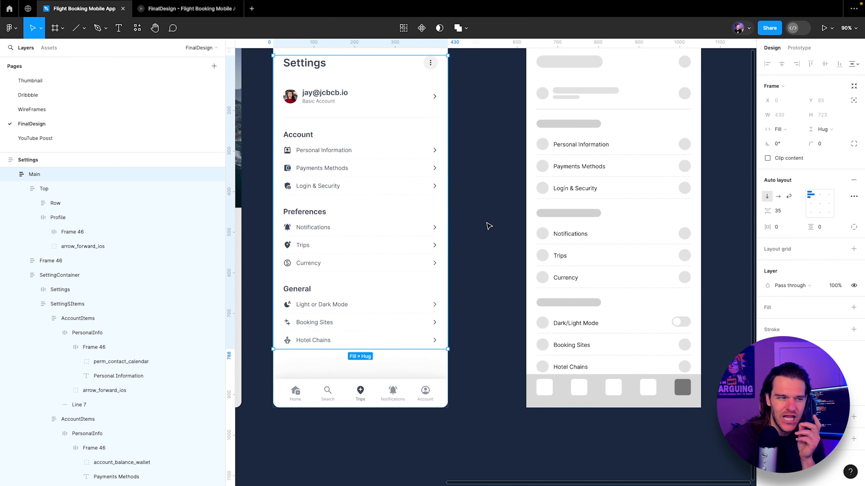
{"action": "scroll", "coordinate": [622, 305], "scroll_direction": "right", "scroll_amount": 3}
{"action": "scroll", "coordinate": [613, 303], "scroll_direction": "up", "scroll_amount": 5, "text": "ctrl"}
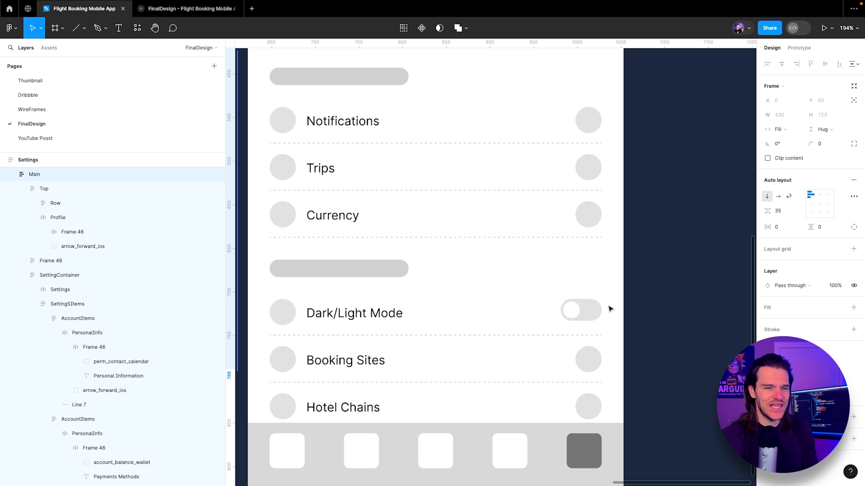
Step: Review the Mobile-App local color variables and close the variables list
{"action": "left_click", "coordinate": [664, 213]}
{"action": "left_click", "coordinate": [803, 106]}
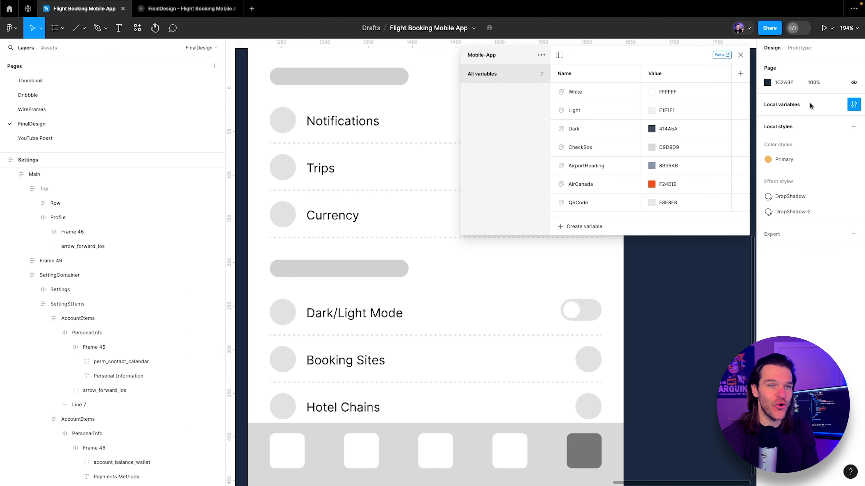
{"action": "left_click", "coordinate": [740, 55]}
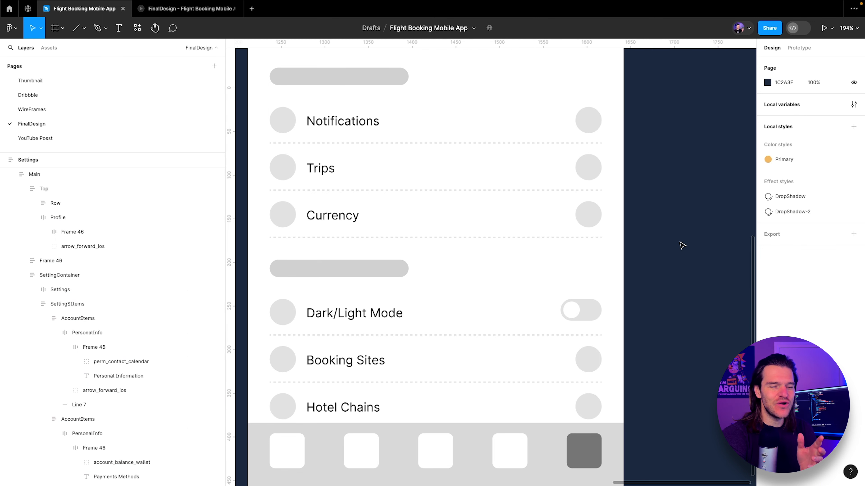
{"action": "scroll", "coordinate": [642, 309], "scroll_direction": "down", "scroll_amount": 5}
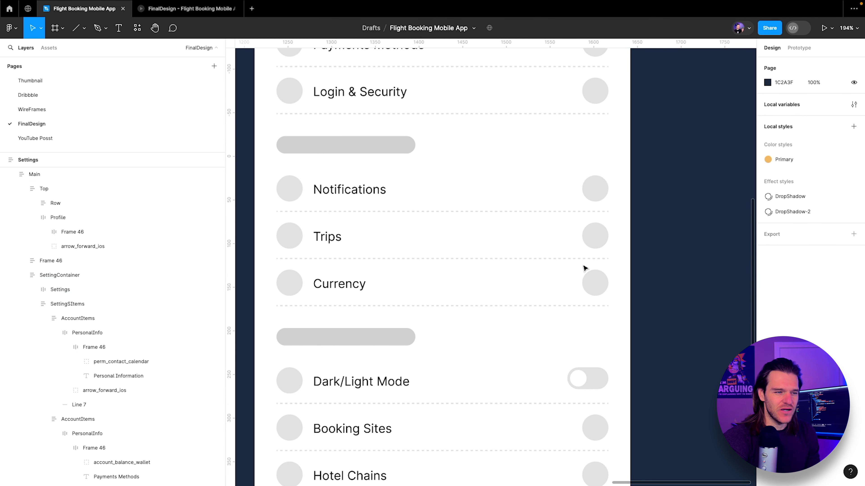
Step: Draw a frame about 306 × 154 above the Settings screen and move it to about X 975, Y -751, toward the wireframe
{"action": "scroll", "coordinate": [577, 266], "scroll_direction": "down", "scroll_amount": 1}
{"action": "scroll", "coordinate": [425, 237], "scroll_direction": "up", "scroll_amount": 5}
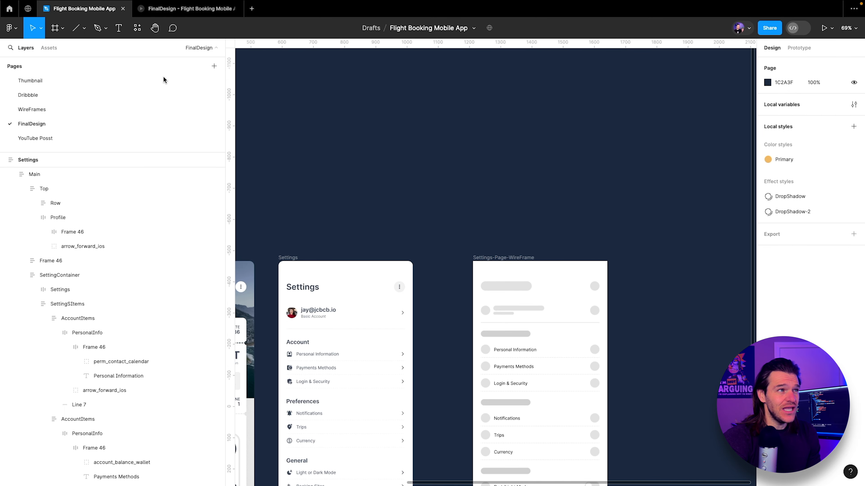
{"action": "left_click", "coordinate": [54, 30]}
{"action": "left_click_drag", "start_coordinate": [285, 169], "coordinate": [381, 217]}
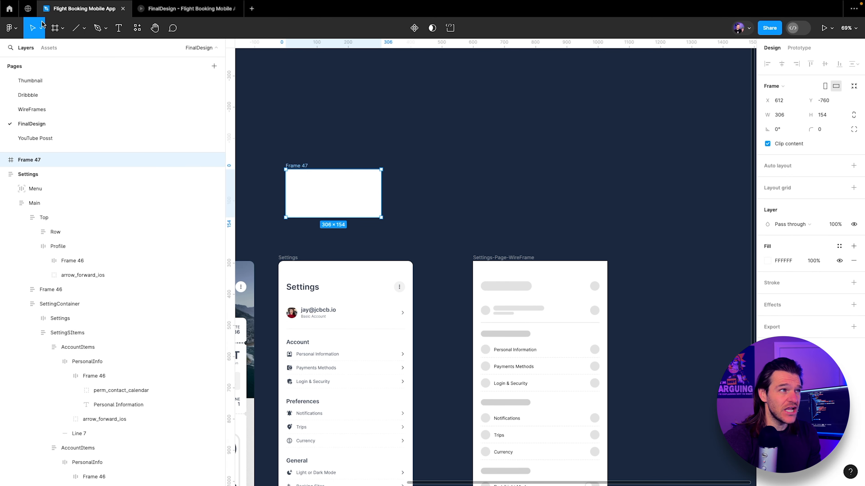
{"action": "left_click", "coordinate": [469, 119]}
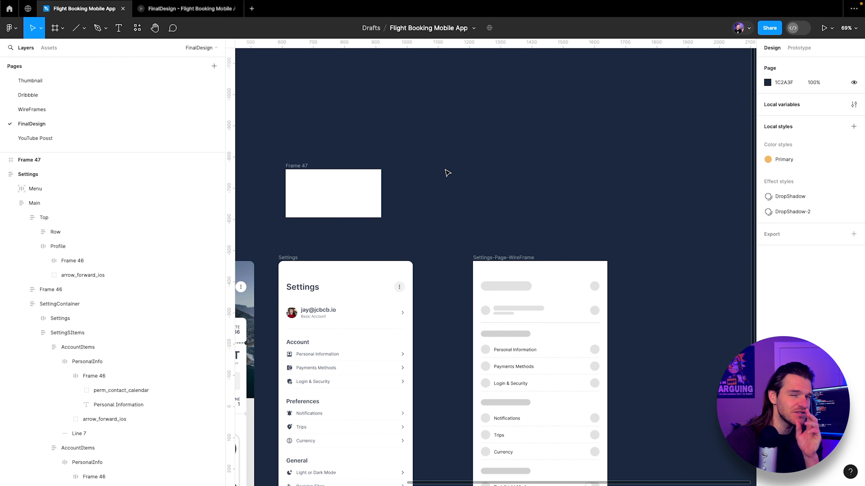
{"action": "left_click_drag", "start_coordinate": [301, 165], "coordinate": [415, 168]}
{"action": "left_click", "coordinate": [554, 147]}
Step: Rename the new empty frame above the screens as Checkbox/Switch
{"action": "scroll", "coordinate": [409, 170], "scroll_direction": "up", "scroll_amount": 5}
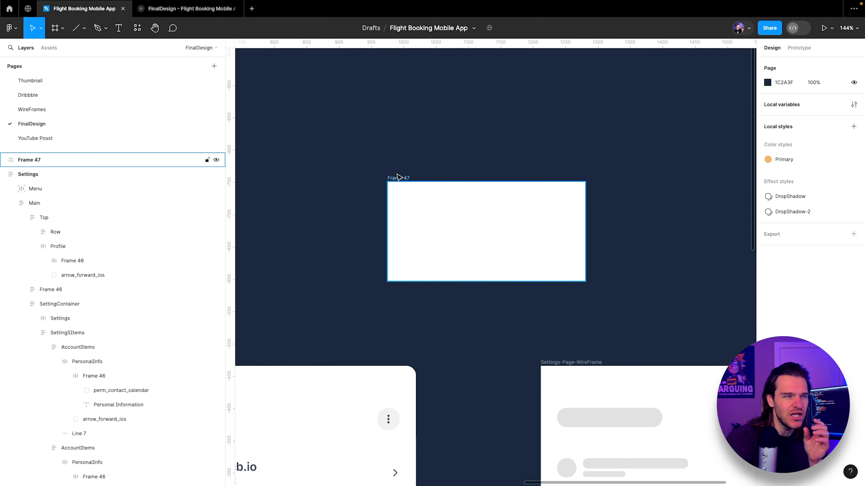
{"action": "left_click", "coordinate": [400, 174]}
{"action": "key", "text": "ctrl+r"}
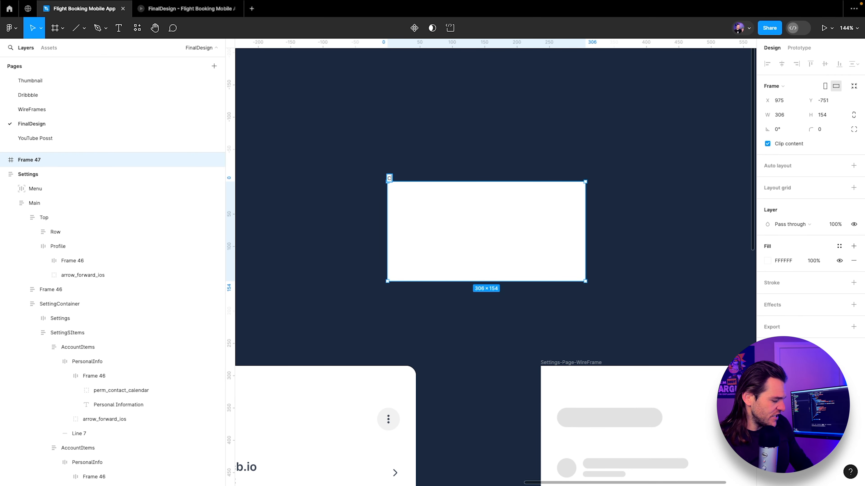
{"action": "type", "text": "Checkbox/Switch"}
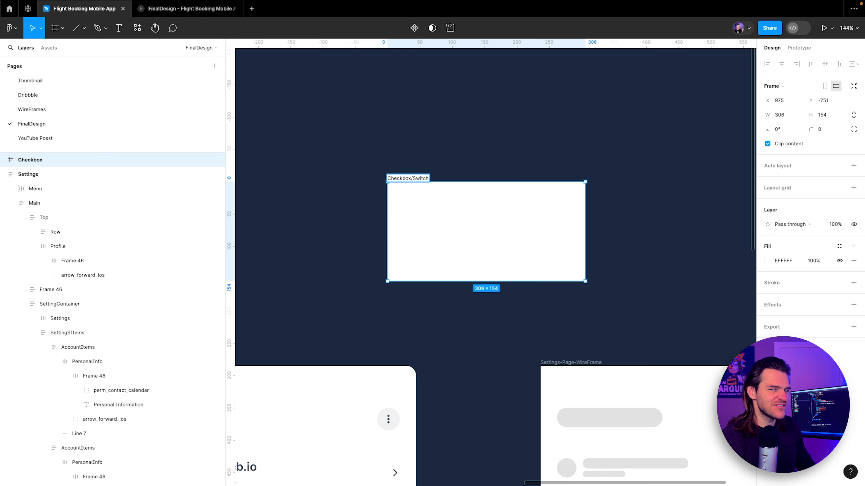
{"action": "key", "text": "Return"}
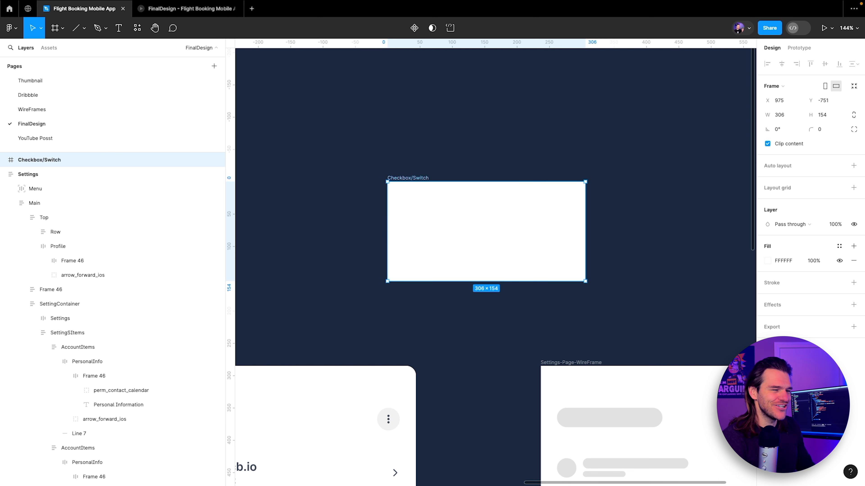
Step: Inspect the wireframe's Dark/Light Mode toggle for its frame size, corner radius, padding and inner circle size
{"action": "left_click", "coordinate": [516, 99]}
{"action": "scroll", "coordinate": [452, 120], "scroll_direction": "down", "scroll_amount": 10}
{"action": "scroll", "coordinate": [451, 119], "scroll_direction": "right", "scroll_amount": 5}
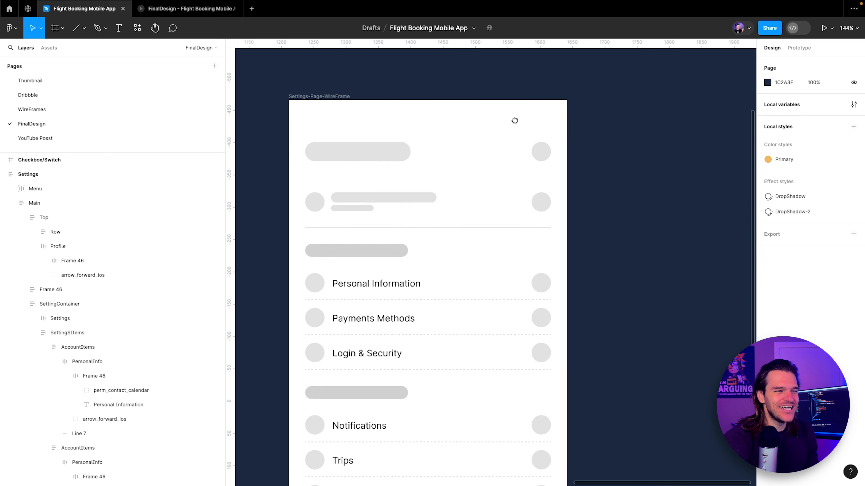
{"action": "scroll", "coordinate": [531, 388], "scroll_direction": "up", "scroll_amount": 3}
{"action": "double_click", "coordinate": [526, 349]}
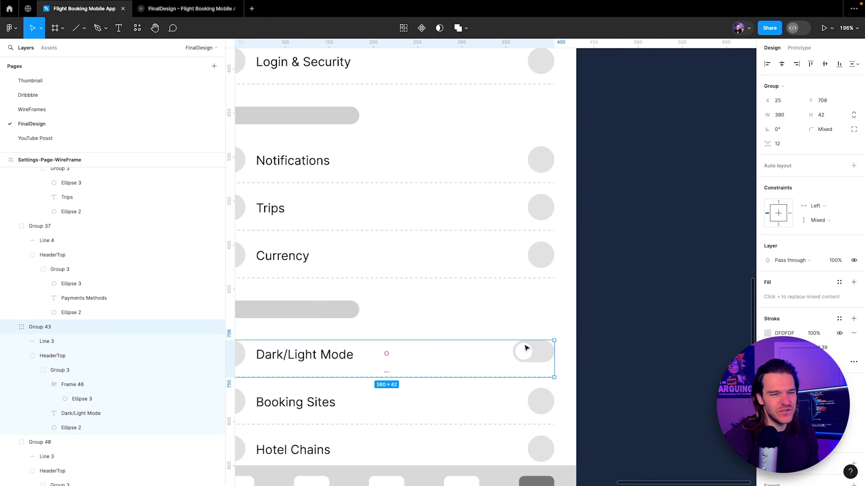
{"action": "double_click", "coordinate": [532, 350]}
{"action": "double_click", "coordinate": [532, 350]}
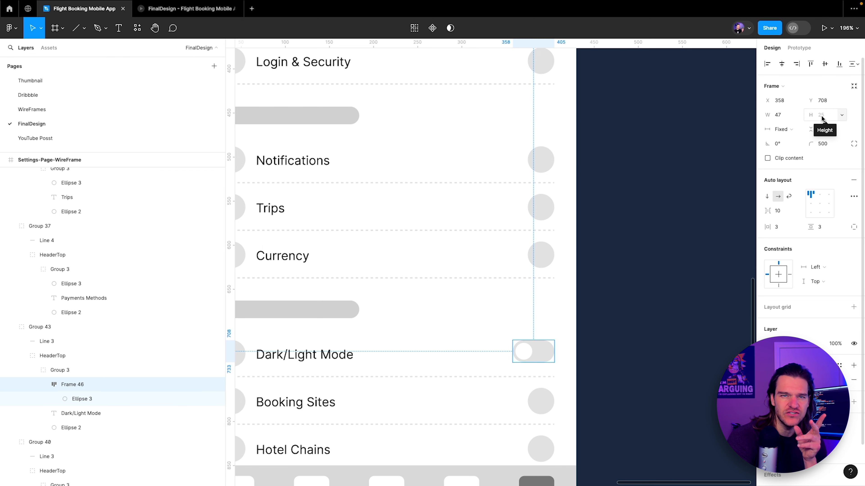
{"action": "left_click", "coordinate": [528, 355]}
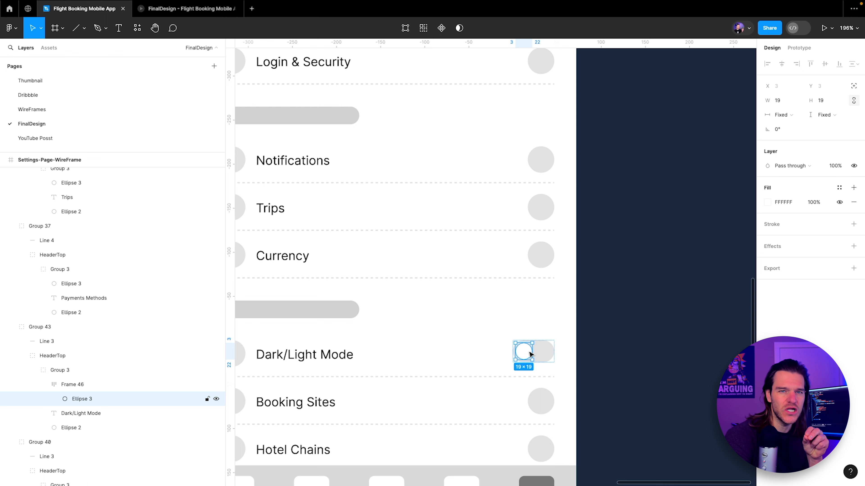
{"action": "left_click", "coordinate": [94, 389]}
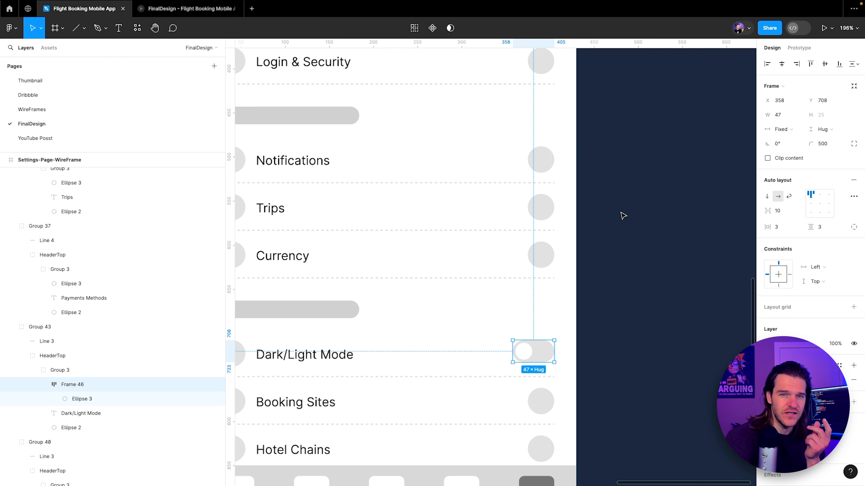
Step: Draw a circle about 24 × 24 with the Ellipse tool inside the Checkbox/Switch frame
{"action": "scroll", "coordinate": [622, 215], "scroll_direction": "up", "scroll_amount": 5}
{"action": "scroll", "coordinate": [651, 286], "scroll_direction": "down", "scroll_amount": 5, "text": "ctrl"}
{"action": "scroll", "coordinate": [548, 332], "scroll_direction": "up", "scroll_amount": 6}
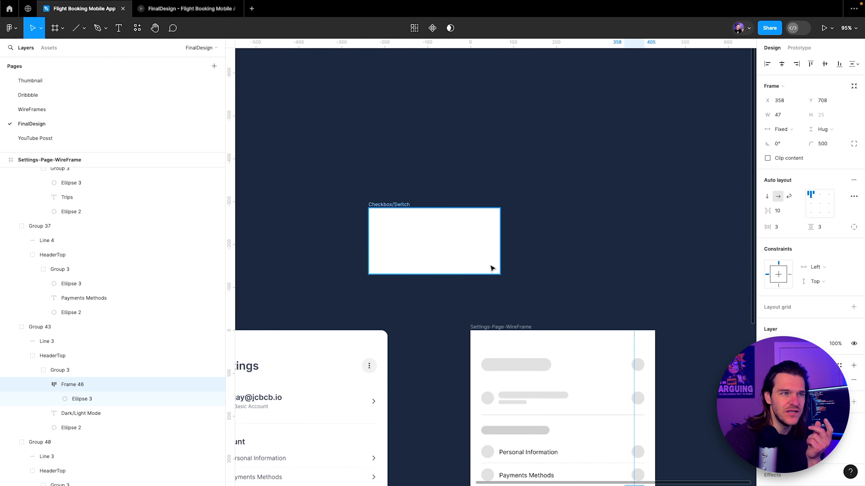
{"action": "scroll", "coordinate": [441, 240], "scroll_direction": "up", "scroll_amount": 5, "text": "ctrl"}
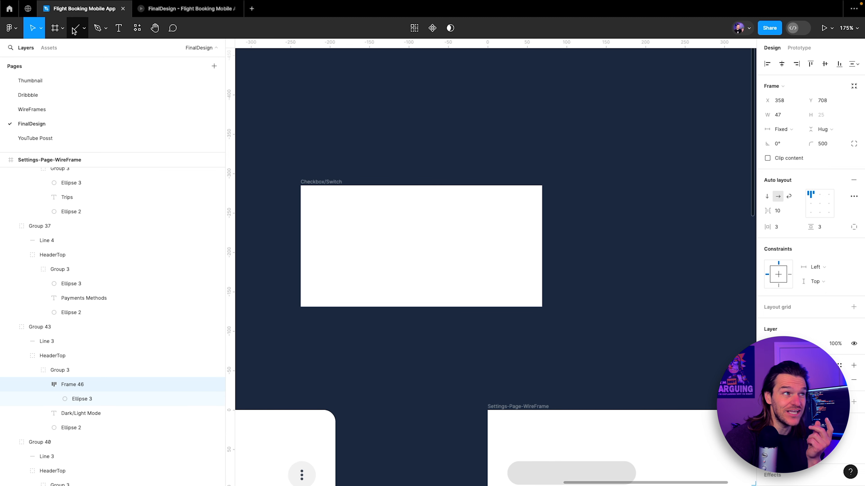
{"action": "left_click", "coordinate": [84, 28]}
{"action": "left_click", "coordinate": [102, 79]}
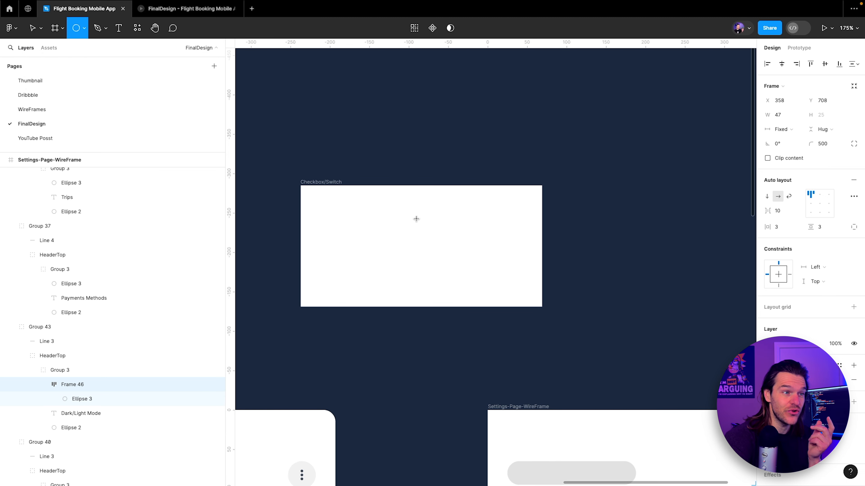
{"action": "left_click_drag", "start_coordinate": [391, 216], "coordinate": [406, 233]}
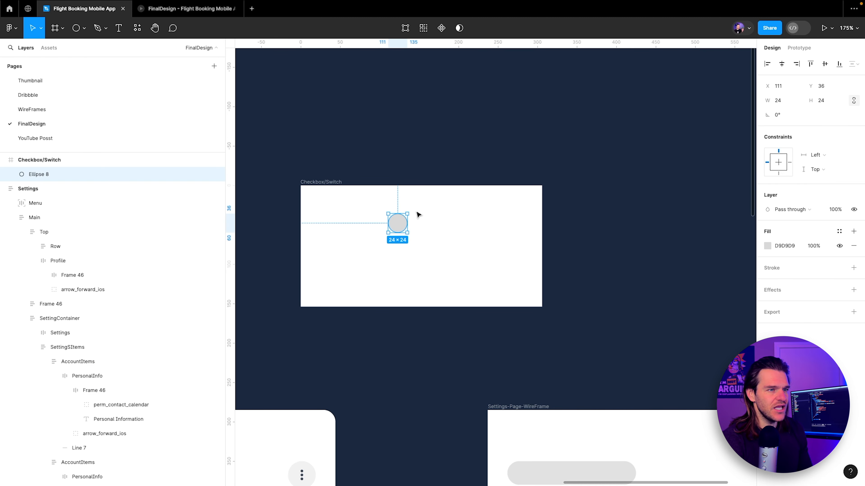
Step: Set the size of the circle in the Checkbox/Switch frame to 19 × 19
{"action": "scroll", "coordinate": [417, 214], "scroll_direction": "up", "scroll_amount": 5, "text": "ctrl"}
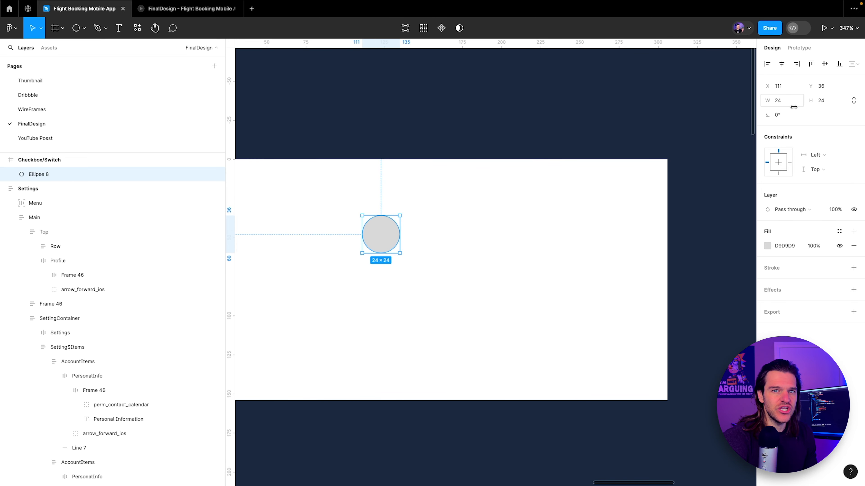
{"action": "left_click", "coordinate": [785, 101]}
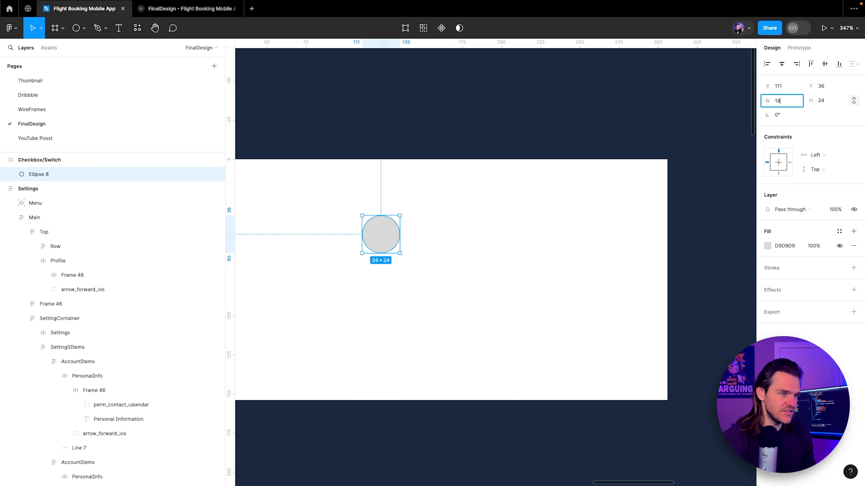
{"action": "key", "text": "Return"}
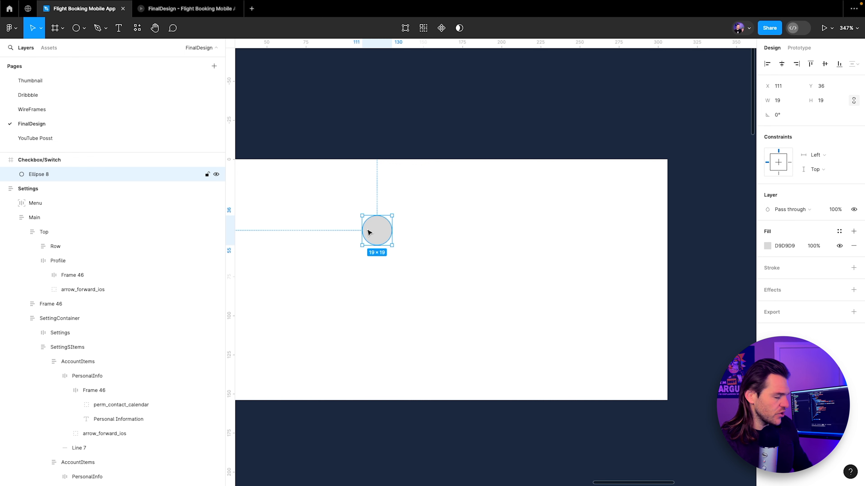
Step: Wrap the circle in an auto layout frame and name that frame Switch
{"action": "key", "text": "shift+a"}
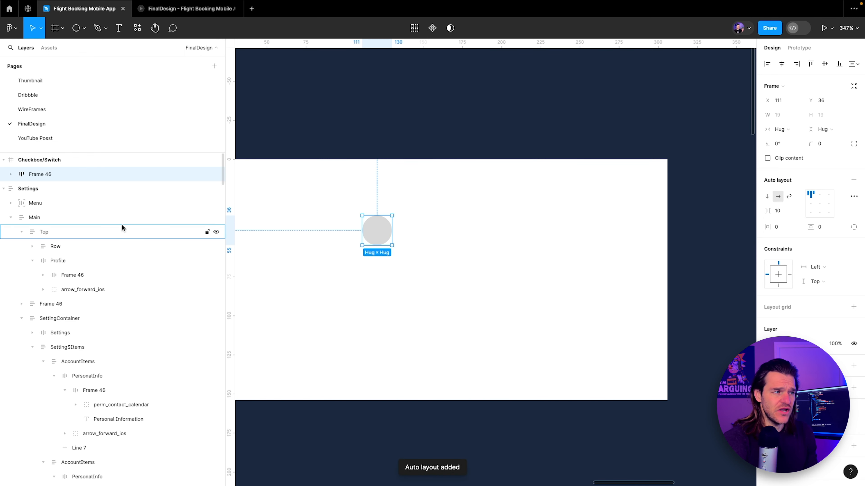
{"action": "double_click", "coordinate": [39, 175]}
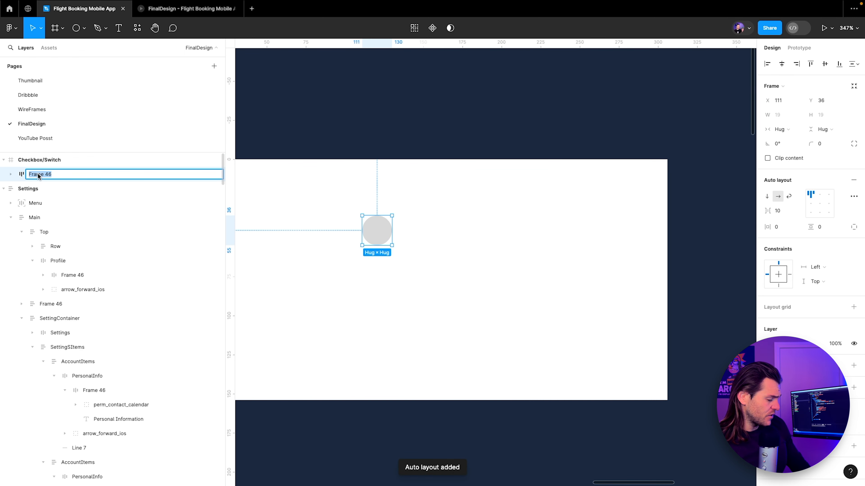
{"action": "type", "text": "Switch"}
{"action": "key", "text": "Return"}
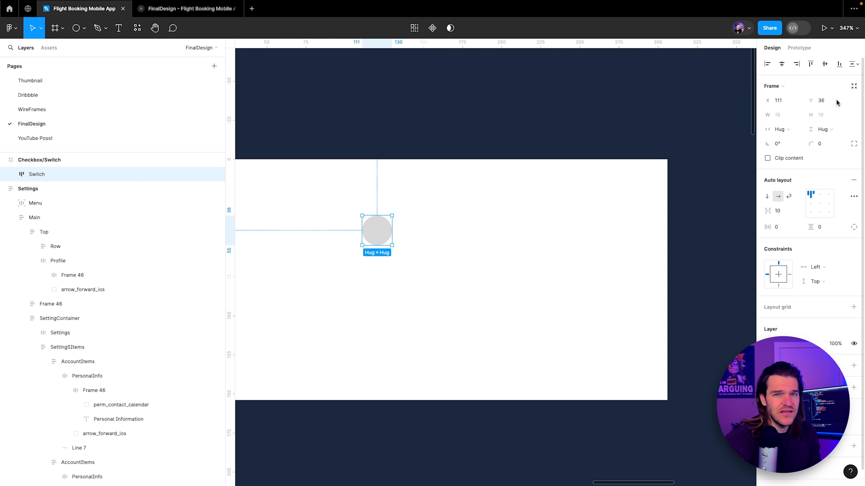
Step: Recheck the size and auto layout settings of the wireframe's Dark/Light Mode toggle and return to the Checkbox/Switch frame
{"action": "scroll", "coordinate": [590, 275], "scroll_direction": "down", "scroll_amount": 5, "text": "ctrl"}
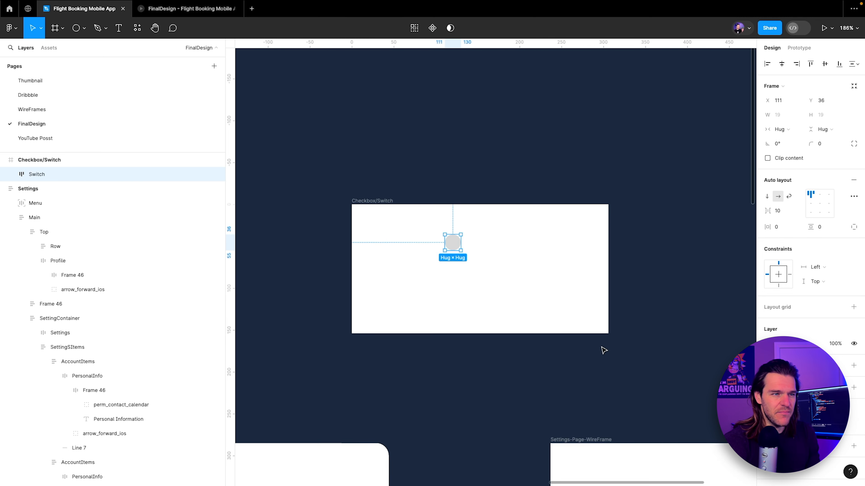
{"action": "scroll", "coordinate": [602, 351], "scroll_direction": "down", "scroll_amount": 10}
{"action": "scroll", "coordinate": [545, 363], "scroll_direction": "down", "scroll_amount": 5}
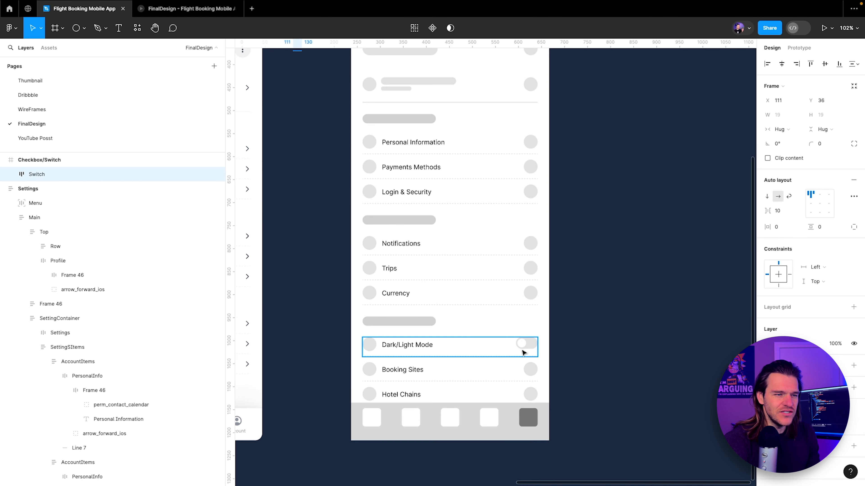
{"action": "left_click", "coordinate": [524, 344]}
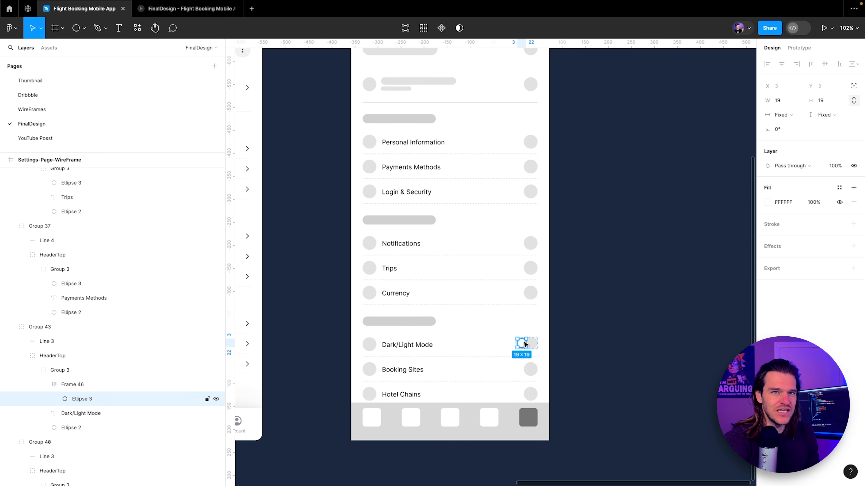
{"action": "left_click", "coordinate": [554, 343]}
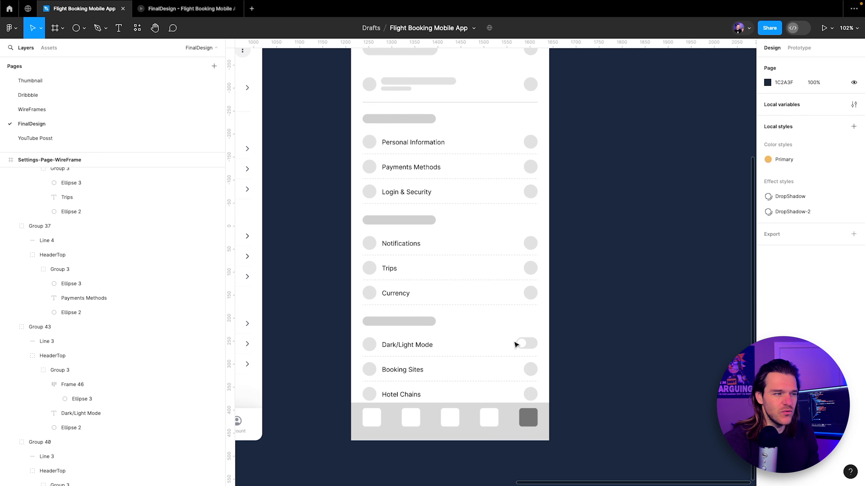
{"action": "left_click", "coordinate": [533, 346]}
{"action": "double_click", "coordinate": [533, 346]}
{"action": "double_click", "coordinate": [533, 346]}
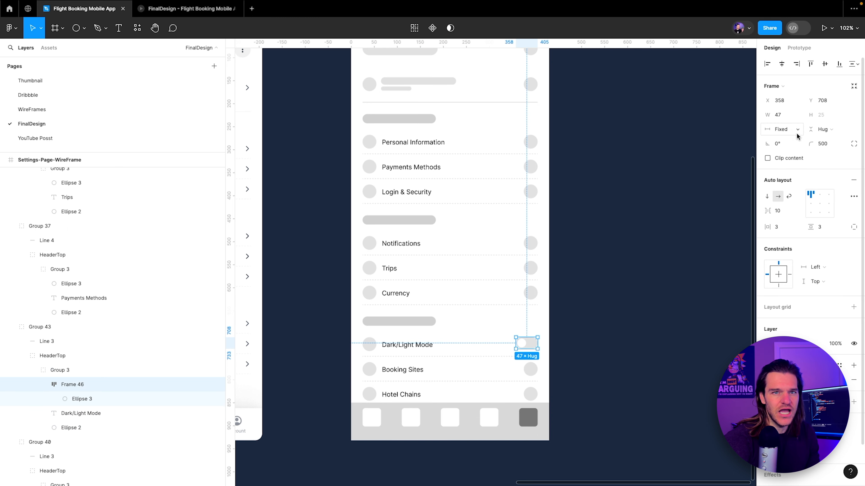
{"action": "scroll", "coordinate": [652, 145], "scroll_direction": "up", "scroll_amount": 5}
{"action": "scroll", "coordinate": [652, 145], "scroll_direction": "left", "scroll_amount": 2}
{"action": "scroll", "coordinate": [467, 198], "scroll_direction": "up", "scroll_amount": 3}
{"action": "scroll", "coordinate": [440, 270], "scroll_direction": "up", "scroll_amount": 8}
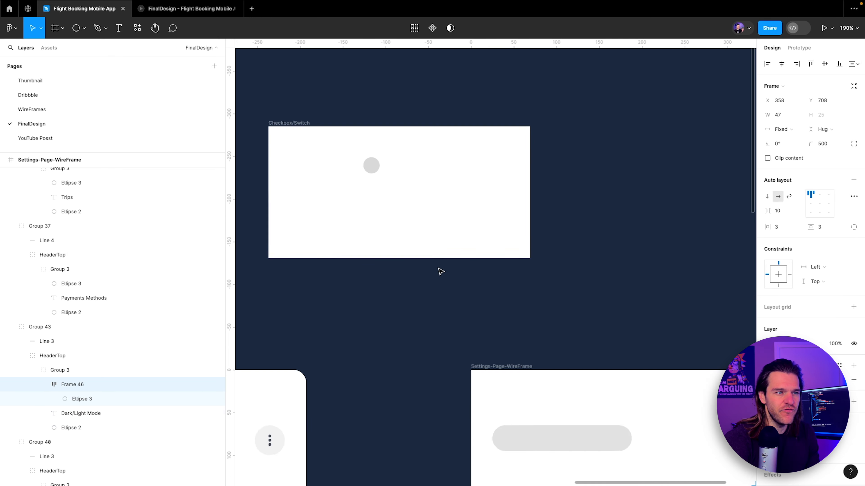
Step: Change the Switch frame's horizontal sizing from hug to fixed width and set its width to 47
{"action": "left_click", "coordinate": [376, 222]}
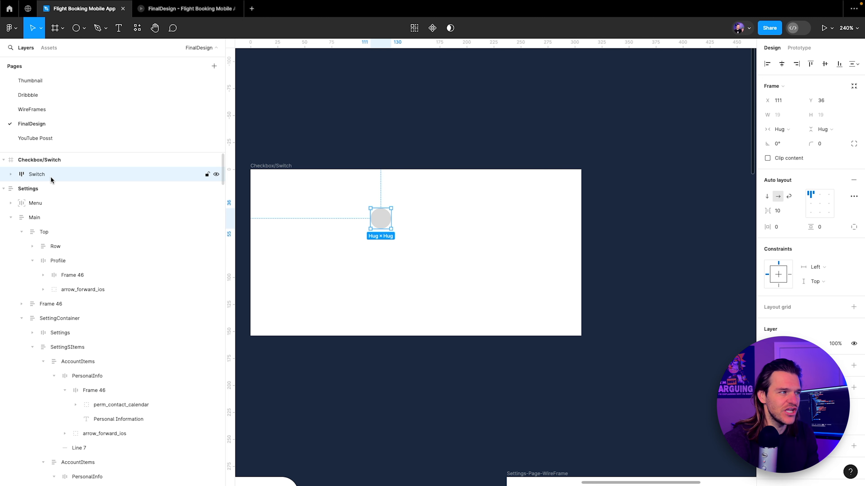
{"action": "left_click", "coordinate": [779, 129]}
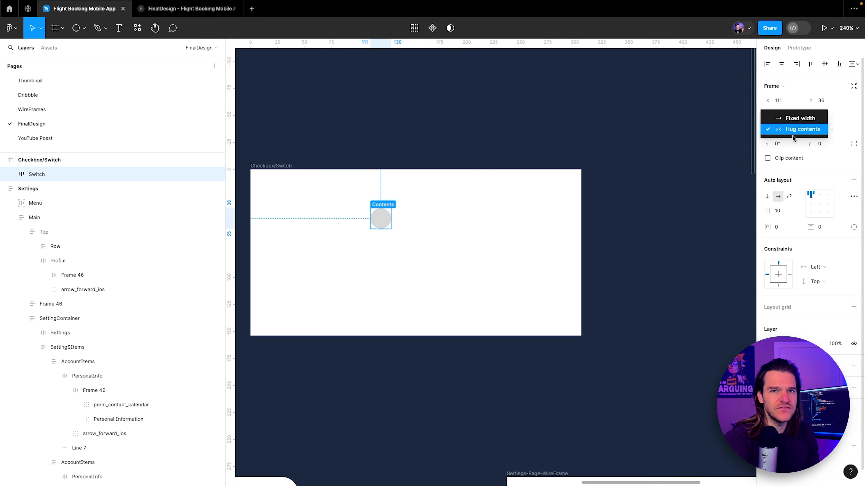
{"action": "left_click", "coordinate": [781, 116]}
{"action": "left_click", "coordinate": [782, 116]}
{"action": "double_click", "coordinate": [780, 116]}
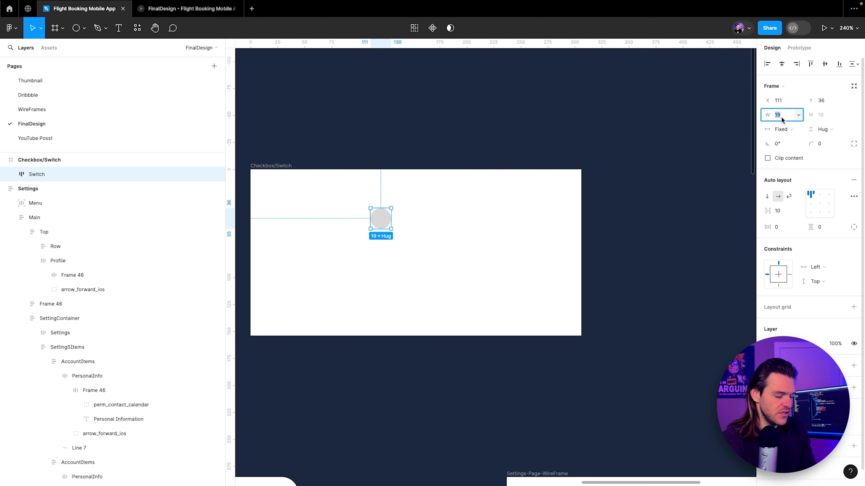
{"action": "type", "text": "77"}
{"action": "key", "text": "Return"}
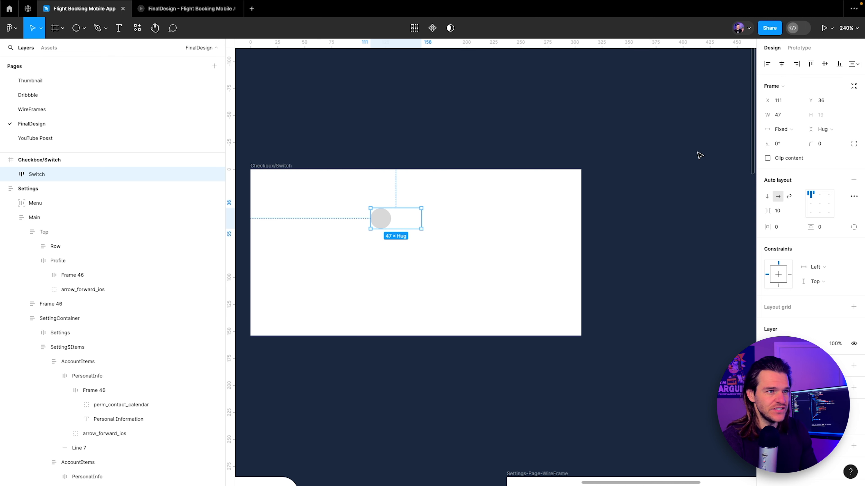
Step: Add a fill to the Switch frame using the Light color from the libraries
{"action": "left_click", "coordinate": [854, 365]}
{"action": "left_click", "coordinate": [840, 366]}
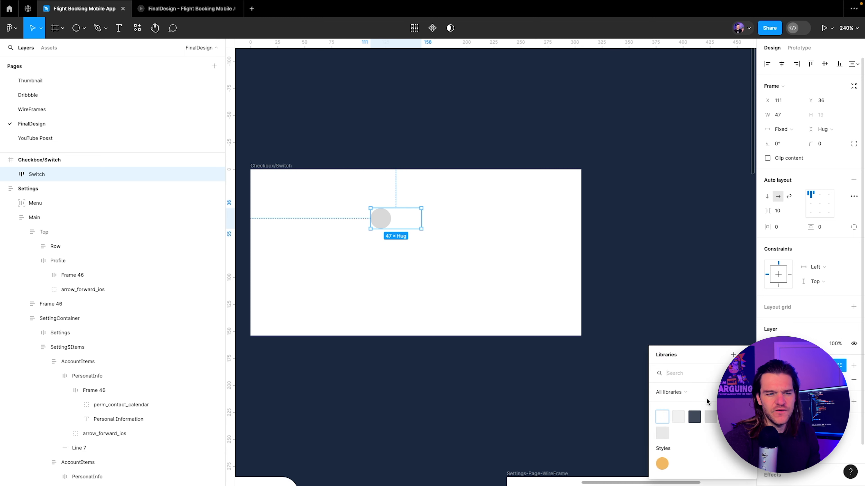
{"action": "left_click", "coordinate": [684, 415]}
Step: Set both the horizontal and vertical auto layout padding of the Switch frame to 3
{"action": "scroll", "coordinate": [405, 201], "scroll_direction": "up", "scroll_amount": 3}
{"action": "left_click", "coordinate": [783, 227]}
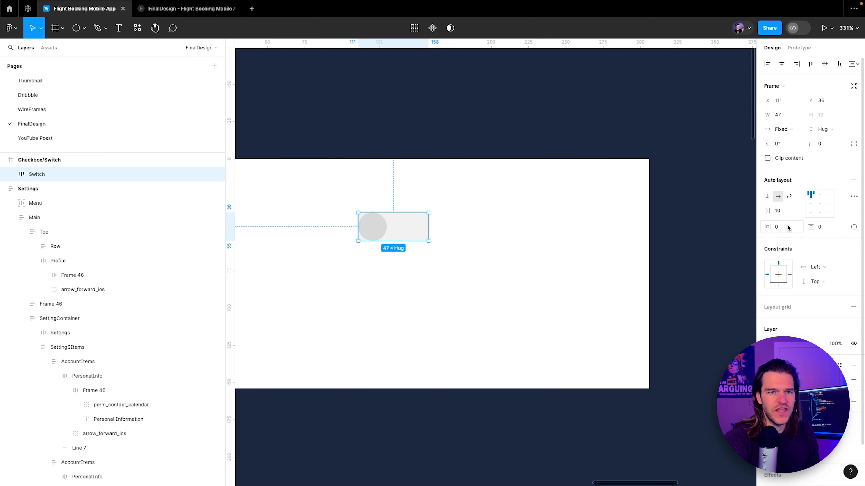
{"action": "type", "text": "3"}
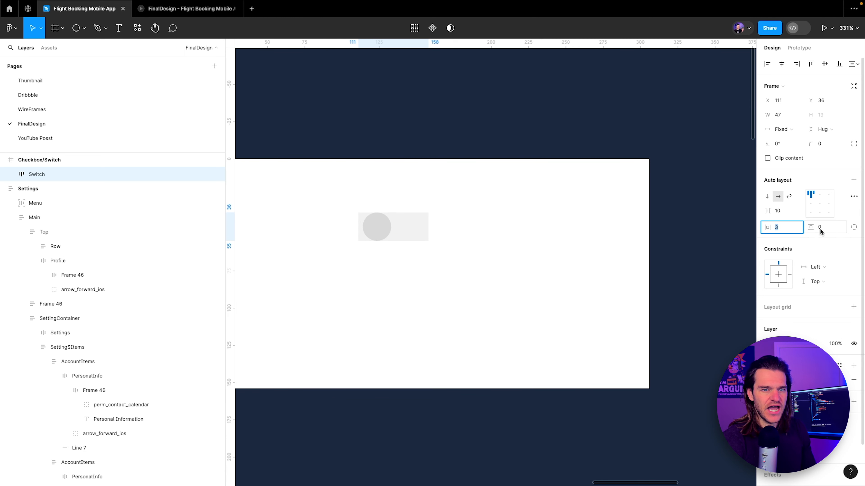
{"action": "left_click", "coordinate": [820, 228]}
{"action": "type", "text": "3"}
{"action": "key", "text": "Return"}
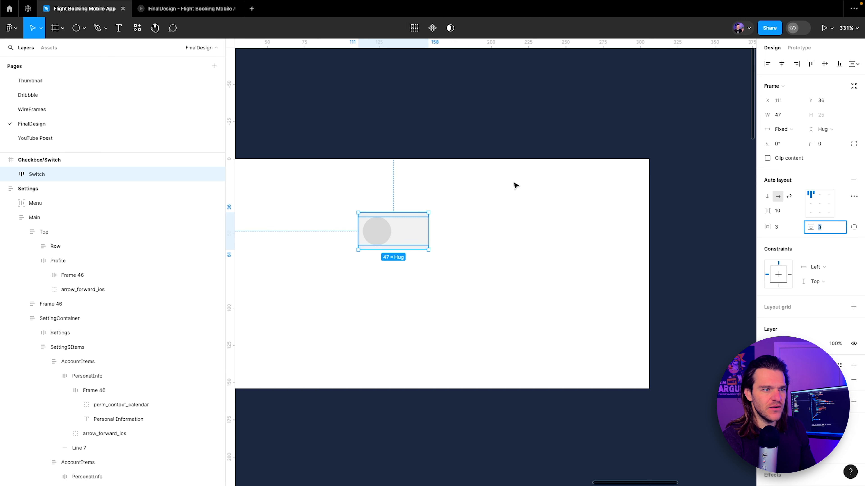
Step: Round the Switch frame into a pill shape with a corner radius of 500
{"action": "left_click", "coordinate": [830, 147]}
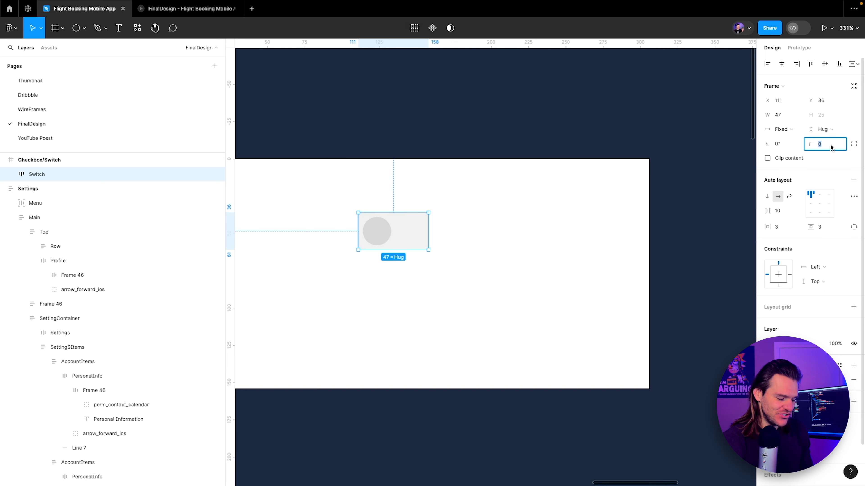
{"action": "type", "text": "50"}
{"action": "key", "text": "Return"}
{"action": "left_click", "coordinate": [580, 88]}
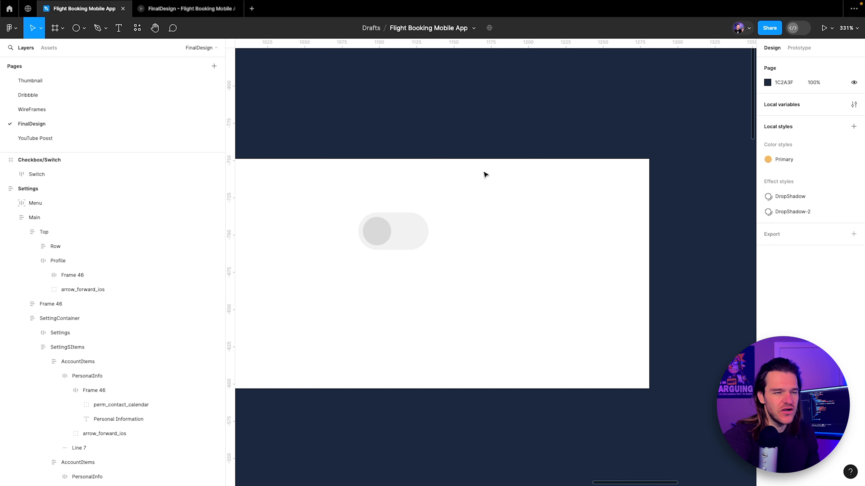
Step: Change the fill of the circle inside the Switch frame to the White library color
{"action": "scroll", "coordinate": [423, 224], "scroll_direction": "up", "scroll_amount": 4}
{"action": "double_click", "coordinate": [369, 243]}
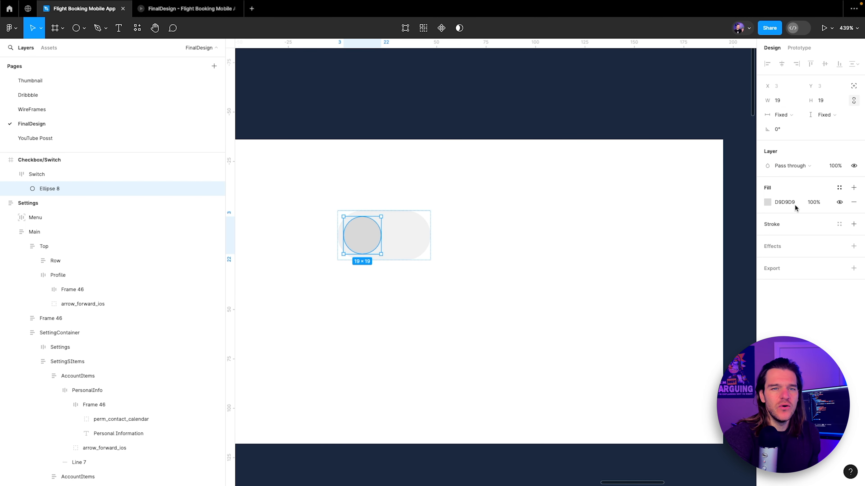
{"action": "left_click", "coordinate": [839, 188]}
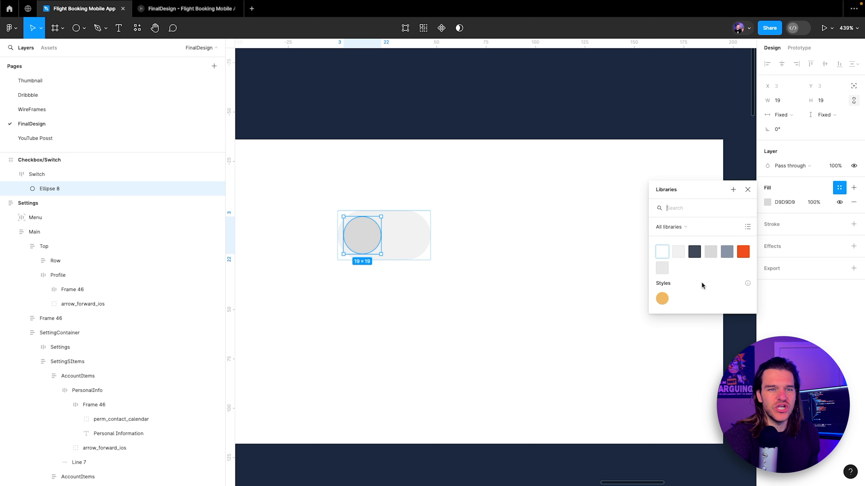
{"action": "left_click", "coordinate": [662, 254]}
{"action": "left_click", "coordinate": [493, 227]}
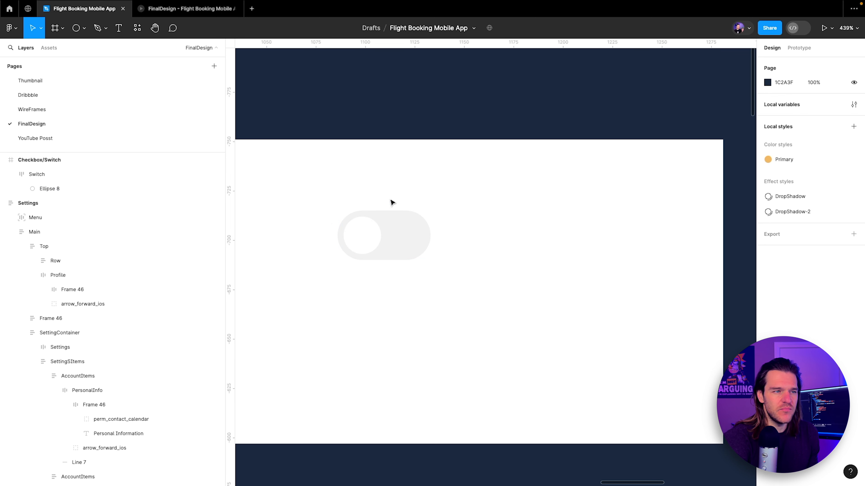
Step: Preview the switch in the prototype and change the Switch frame's fill to the CheckBox library color
{"action": "left_click", "coordinate": [184, 9]}
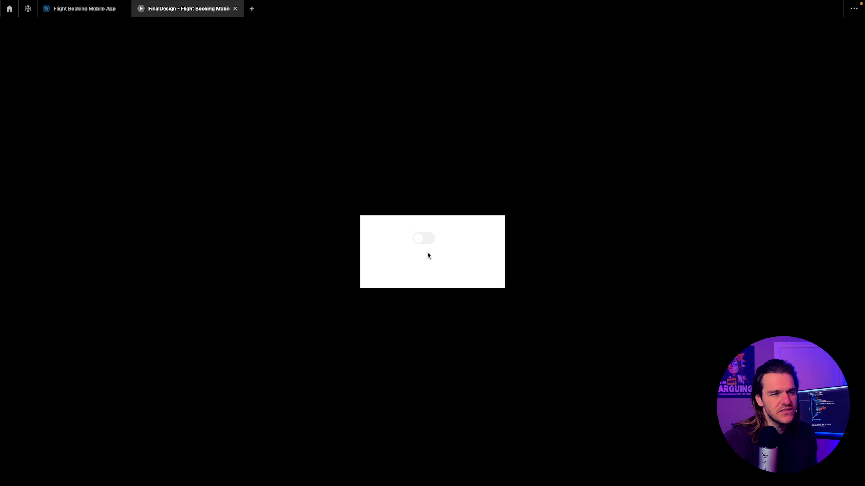
{"action": "left_click", "coordinate": [78, 15]}
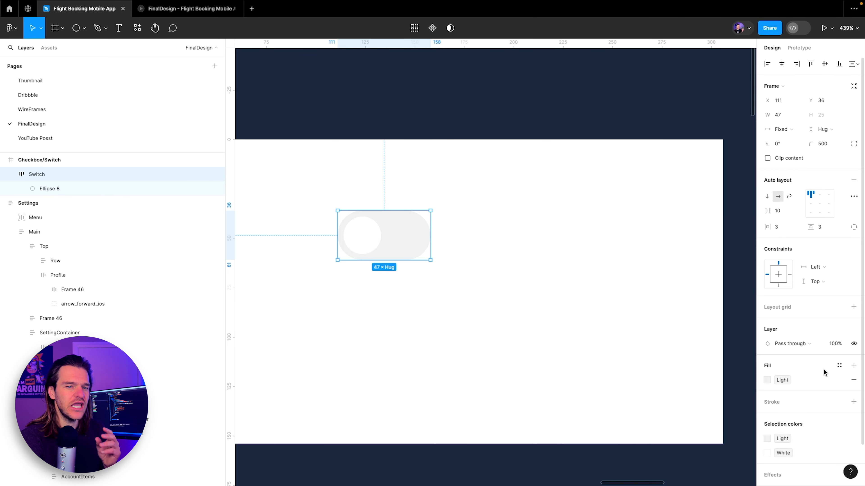
{"action": "left_click", "coordinate": [838, 367]}
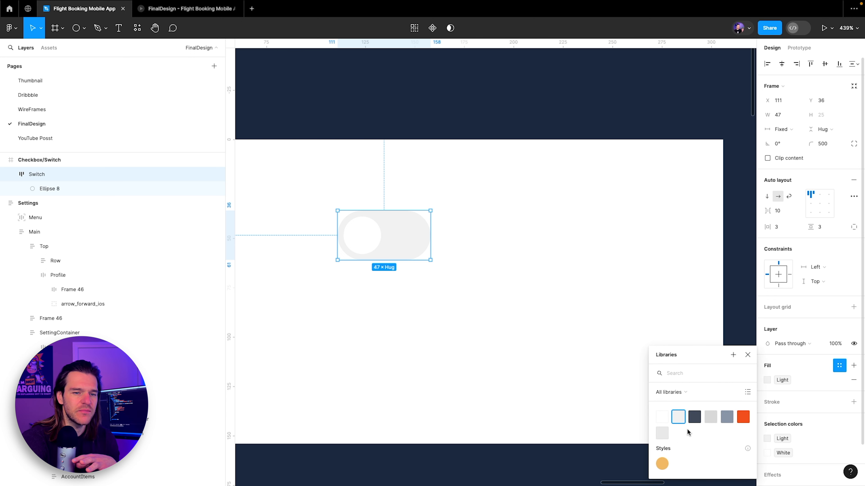
{"action": "left_click", "coordinate": [706, 419]}
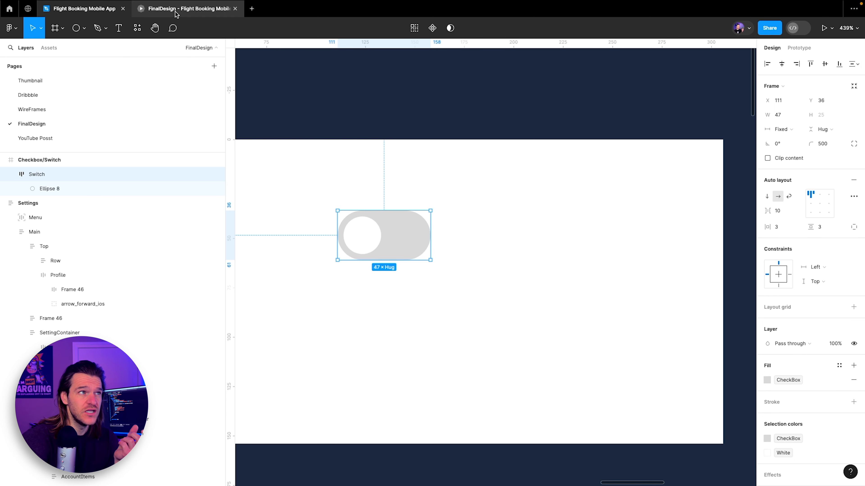
Step: Check how the recolored switch looks in the prototype preview and return to it in the design file
{"action": "left_click", "coordinate": [187, 9]}
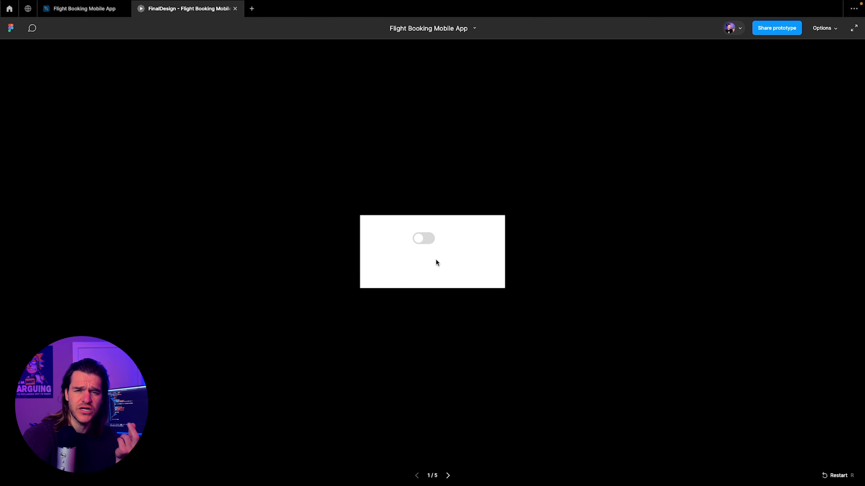
{"action": "left_click", "coordinate": [93, 11]}
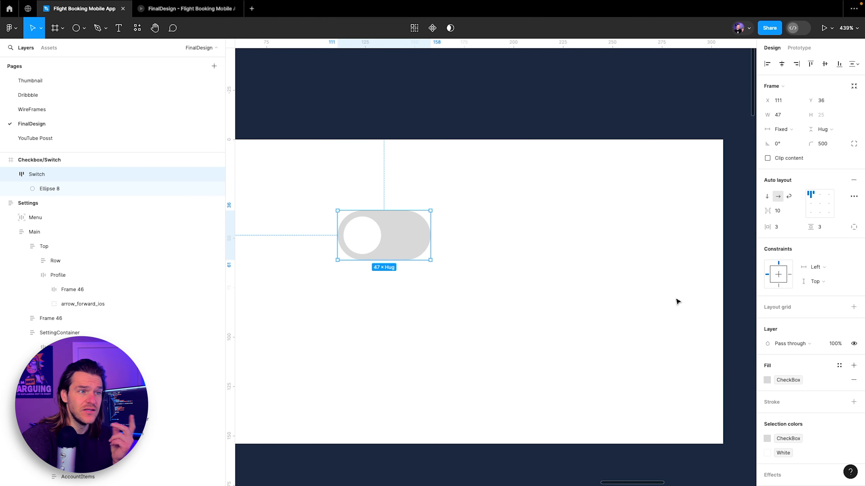
{"action": "left_click", "coordinate": [444, 284]}
{"action": "left_click_drag", "start_coordinate": [405, 239], "coordinate": [492, 265]}
{"action": "left_click", "coordinate": [484, 274]}
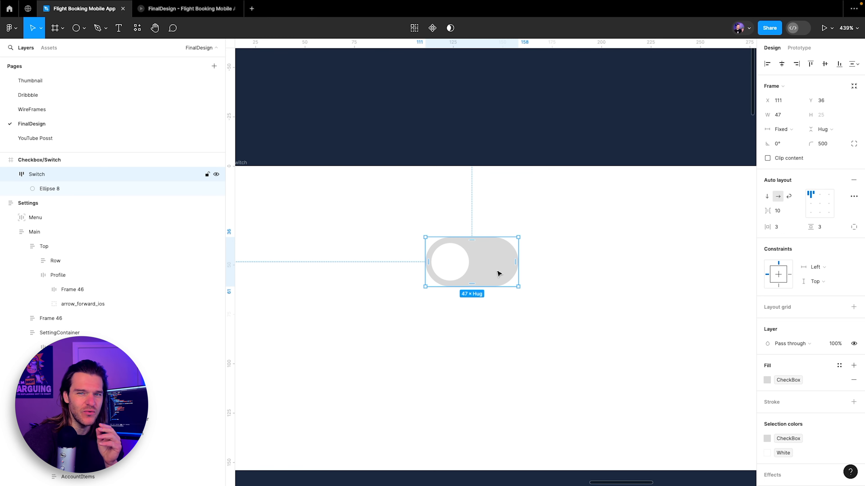
{"action": "left_click", "coordinate": [197, 14]}
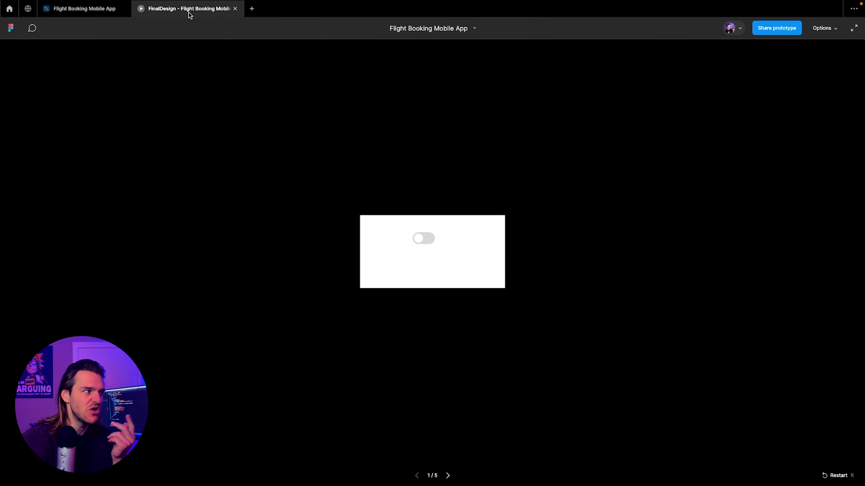
{"action": "left_click", "coordinate": [83, 16]}
{"action": "scroll", "coordinate": [569, 315], "scroll_direction": "right", "scroll_amount": 3}
{"action": "scroll", "coordinate": [568, 315], "scroll_direction": "down", "scroll_amount": 1}
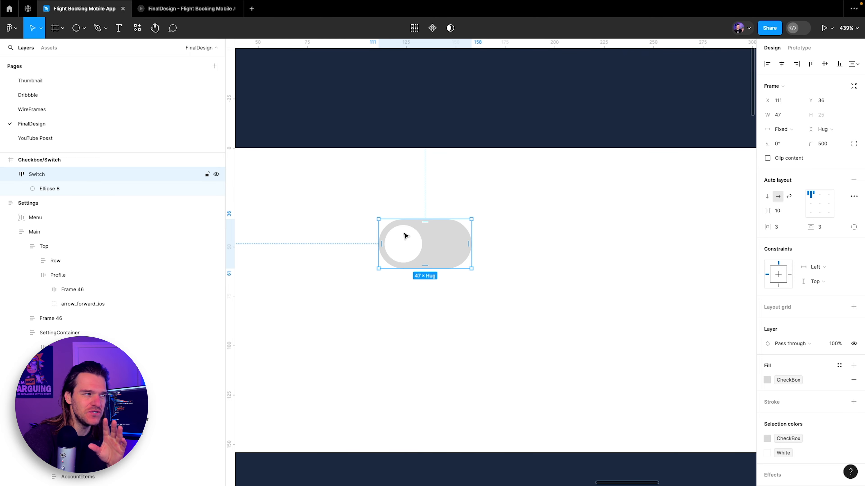
Step: Turn the Switch frame into a component
{"action": "left_click", "coordinate": [13, 174]}
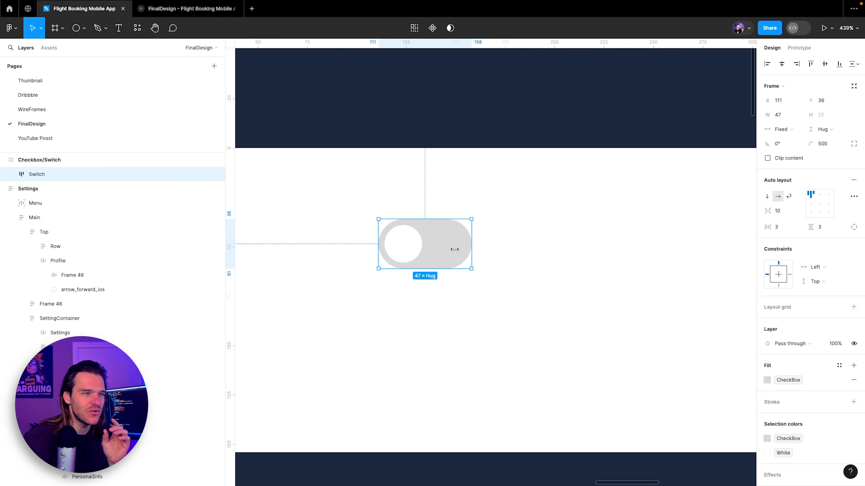
{"action": "right_click", "coordinate": [435, 248]}
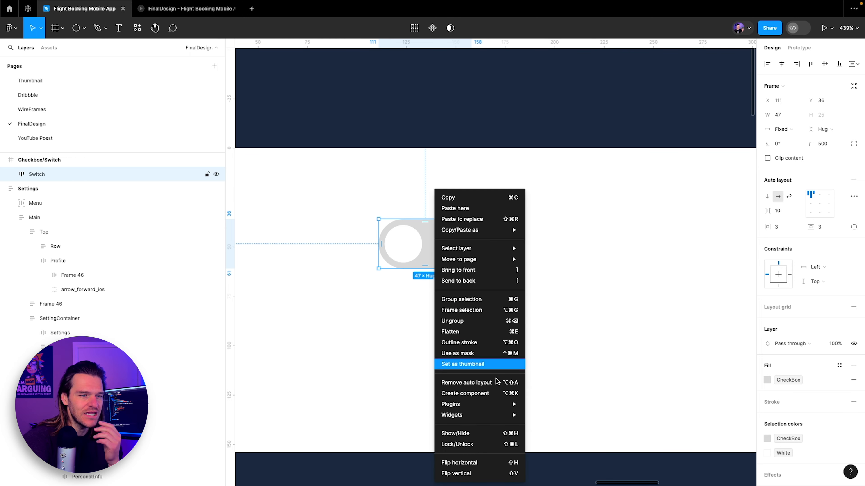
{"action": "left_click", "coordinate": [495, 395]}
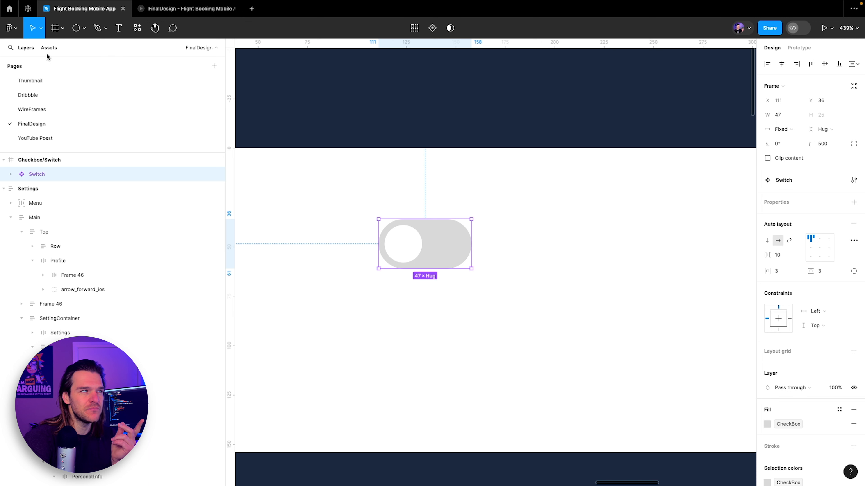
Step: Look up the Switch component among the file's local assets under Checkbox/Switch and return to the layer list
{"action": "left_click", "coordinate": [49, 47]}
{"action": "left_click", "coordinate": [9, 117]}
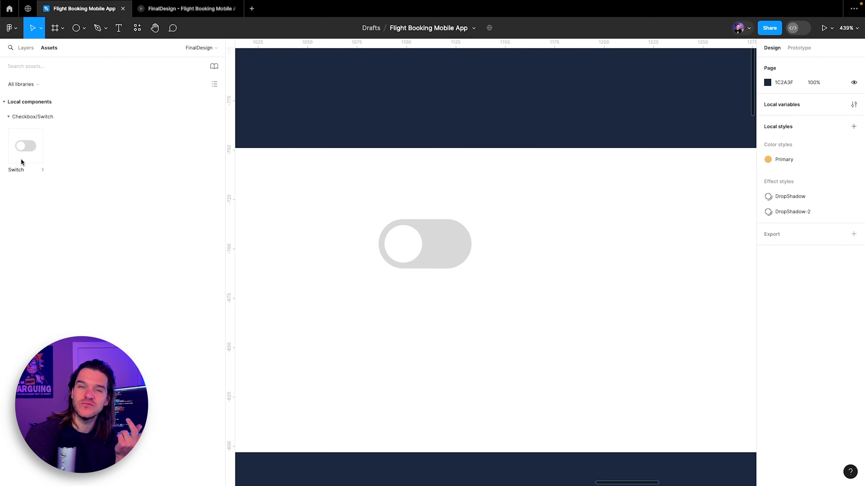
{"action": "left_click", "coordinate": [26, 48]}
{"action": "scroll", "coordinate": [604, 226], "scroll_direction": "right", "scroll_amount": 1}
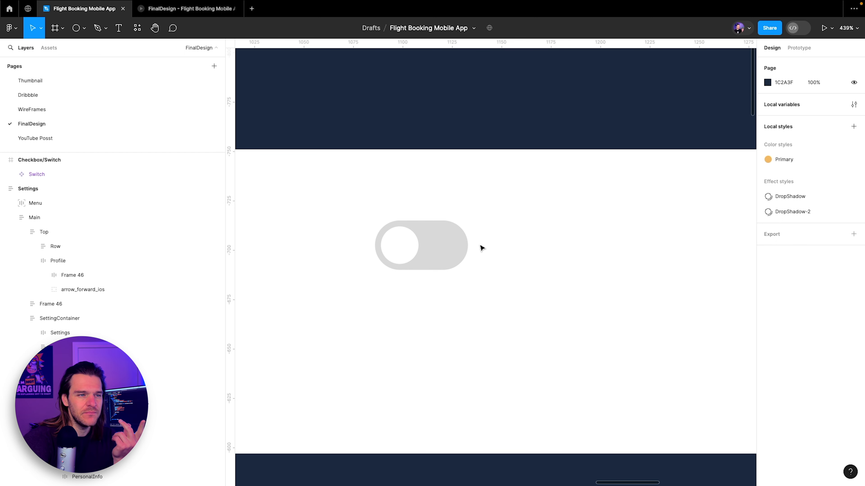
Step: Add a variant property to the Switch component and create a second variant named SwitchOn
{"action": "left_click", "coordinate": [432, 248]}
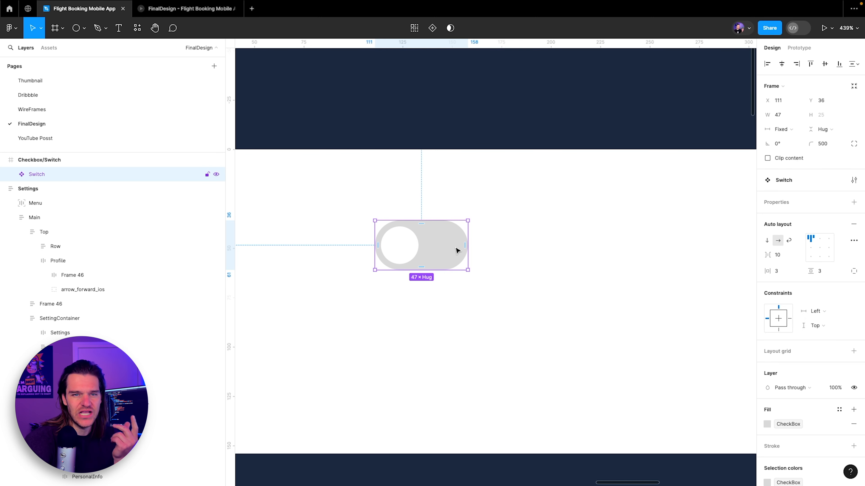
{"action": "left_click", "coordinate": [854, 202]}
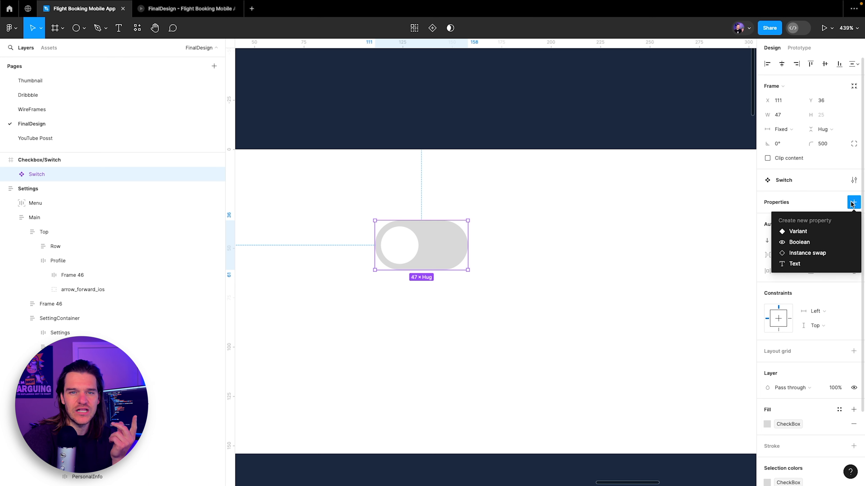
{"action": "left_click", "coordinate": [783, 231]}
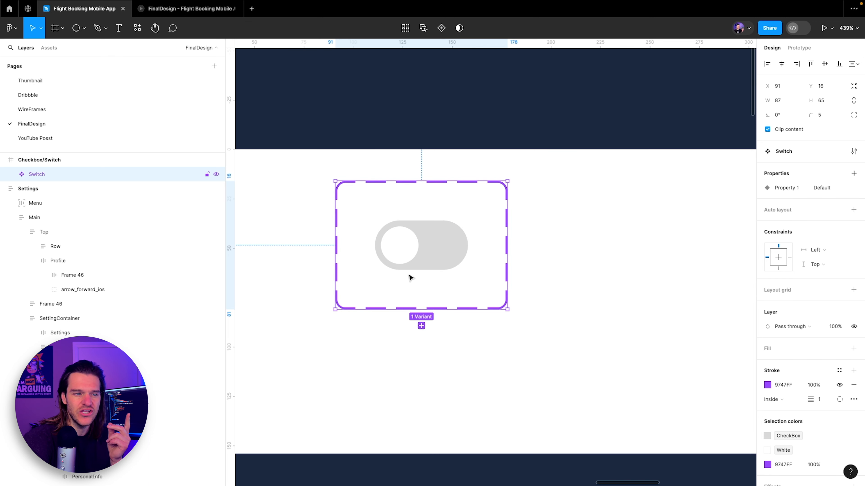
{"action": "left_click", "coordinate": [421, 326]}
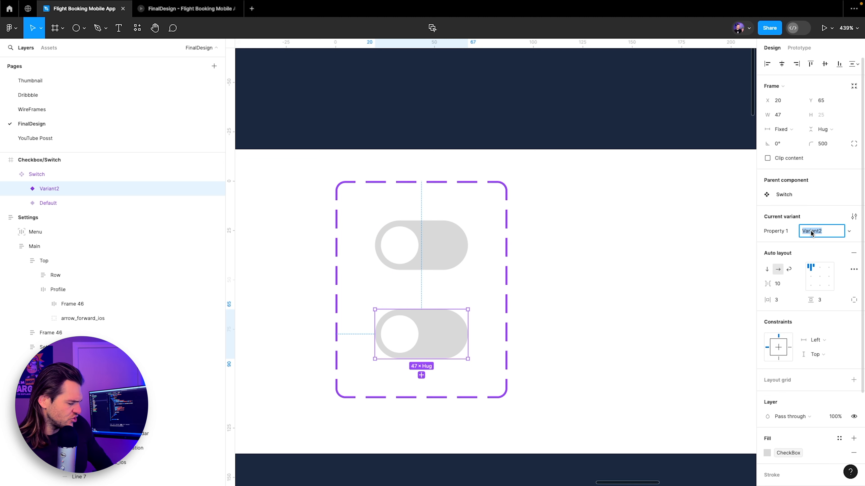
{"action": "type", "text": "SwitchOn"}
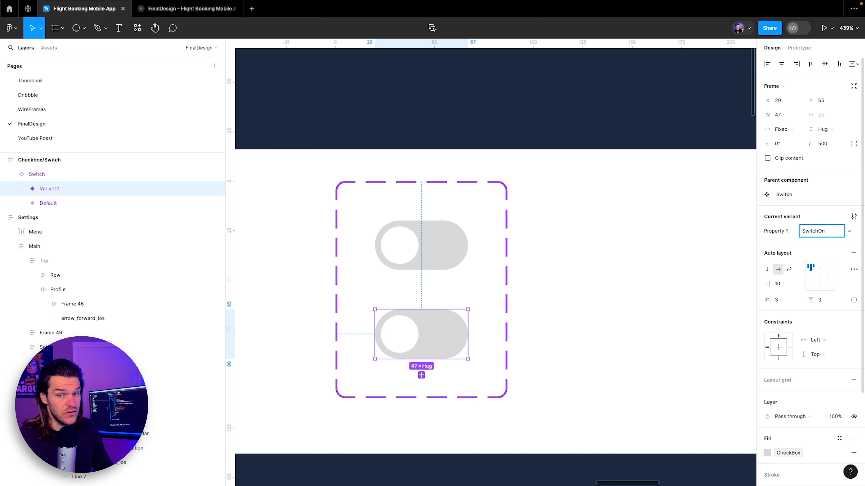
{"action": "left_click", "coordinate": [519, 257]}
Step: Select the Default variant of the Switch component and dismiss the Multi-edit for variants tip
{"action": "left_click", "coordinate": [440, 241]}
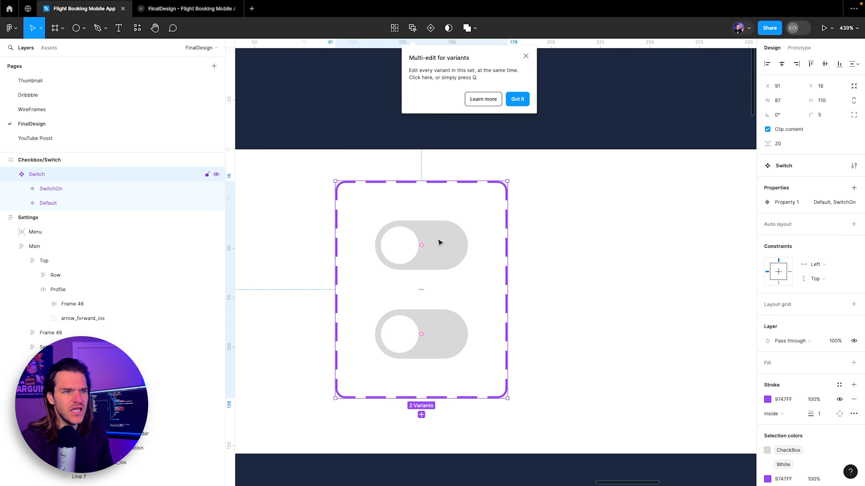
{"action": "left_click", "coordinate": [441, 241]}
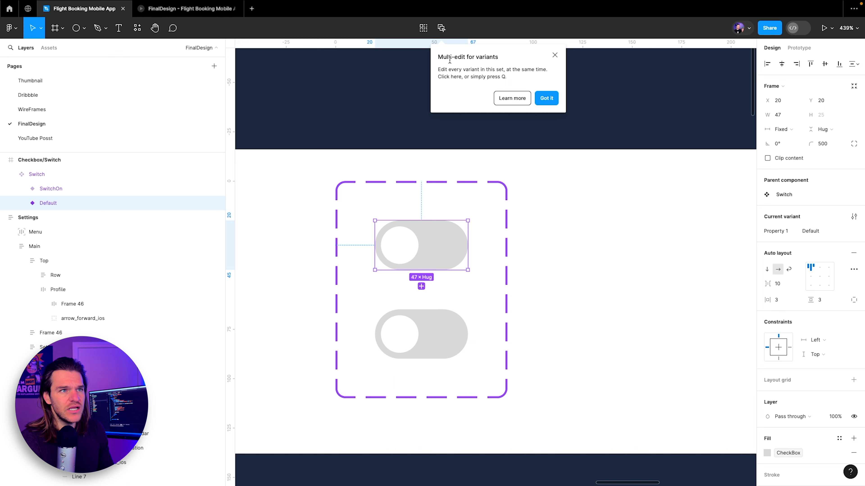
{"action": "left_click", "coordinate": [555, 55]}
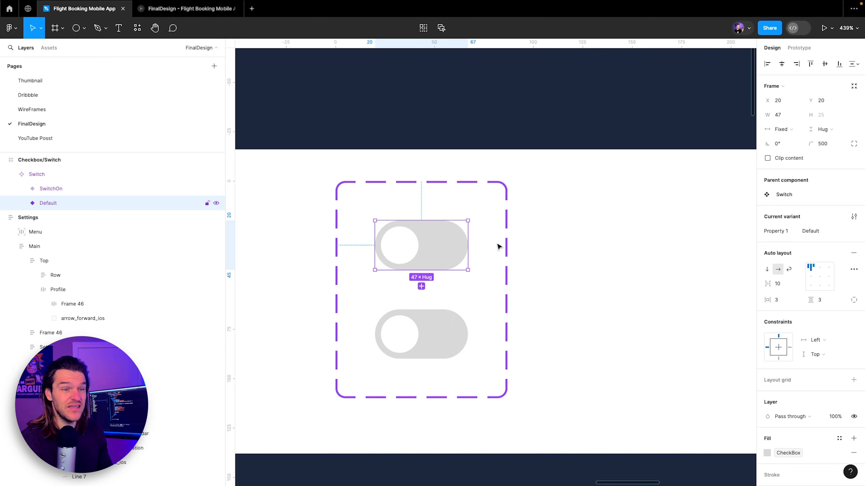
Step: Rename the Default variant of the Switch component to SwitchOff
{"action": "left_click", "coordinate": [807, 235]}
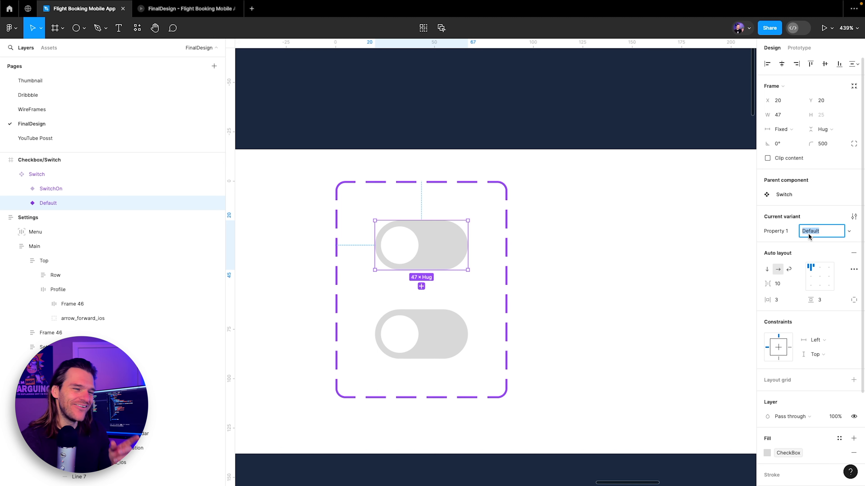
{"action": "type", "text": "S"}
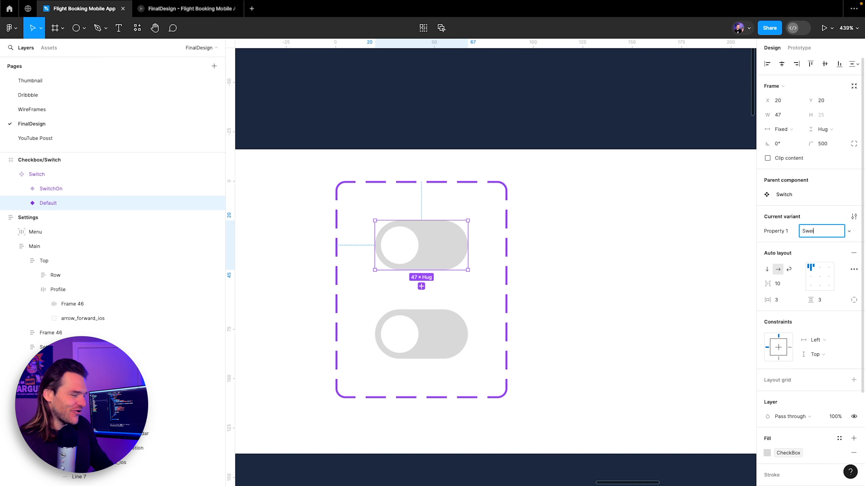
{"action": "type", "text": "witchOff"}
{"action": "key", "text": "Return"}
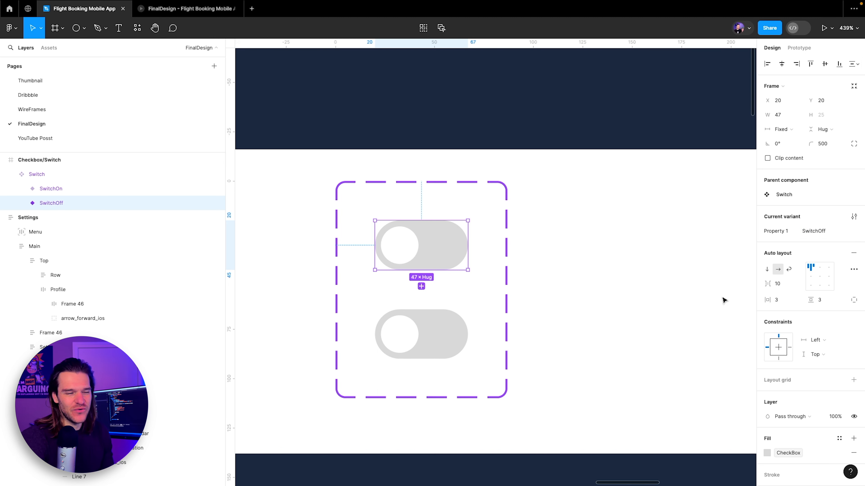
Step: Align the SwitchOn variant's knob to the middle right and fill its background with the orange Primary color style
{"action": "left_click", "coordinate": [395, 326]}
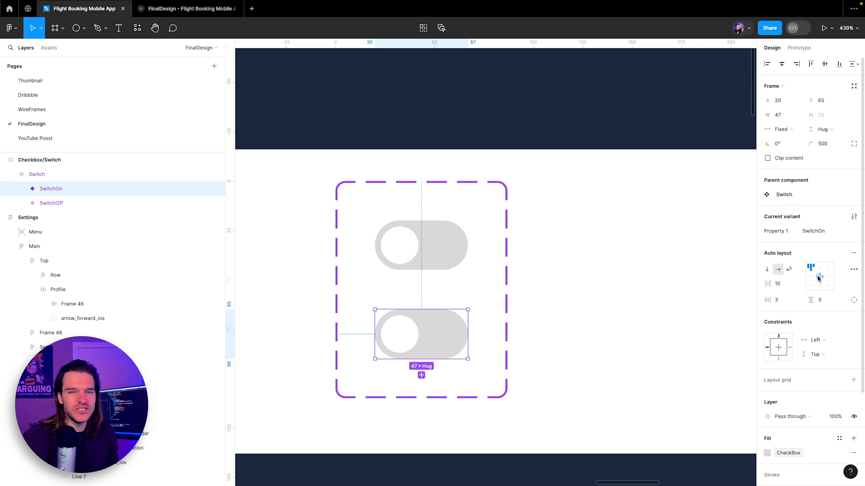
{"action": "left_click", "coordinate": [827, 277]}
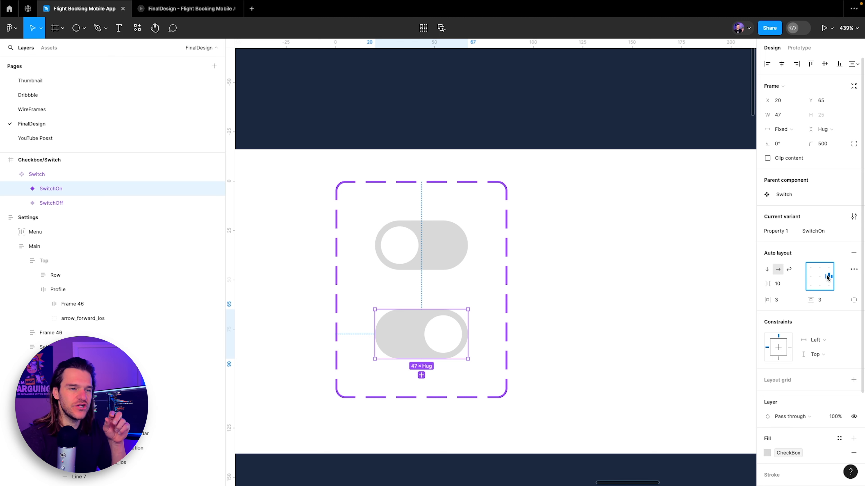
{"action": "scroll", "coordinate": [790, 384], "scroll_direction": "down", "scroll_amount": 1}
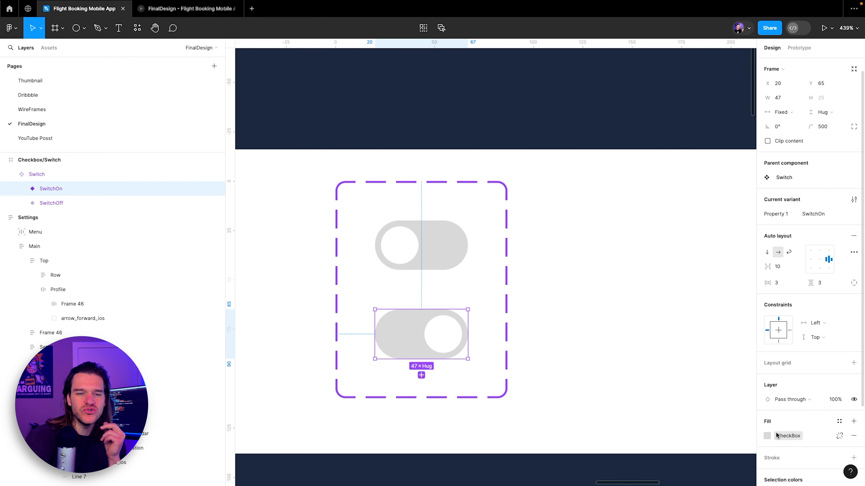
{"action": "left_click", "coordinate": [765, 438]}
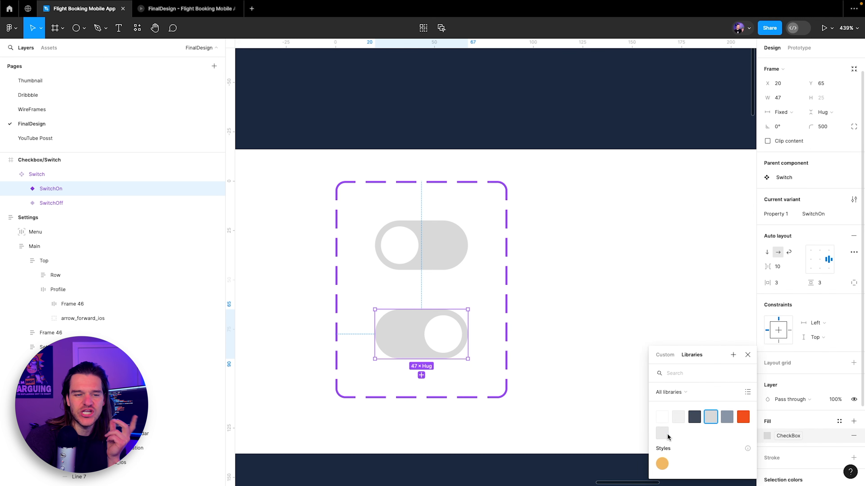
{"action": "left_click", "coordinate": [662, 463]}
{"action": "left_click", "coordinate": [602, 299]}
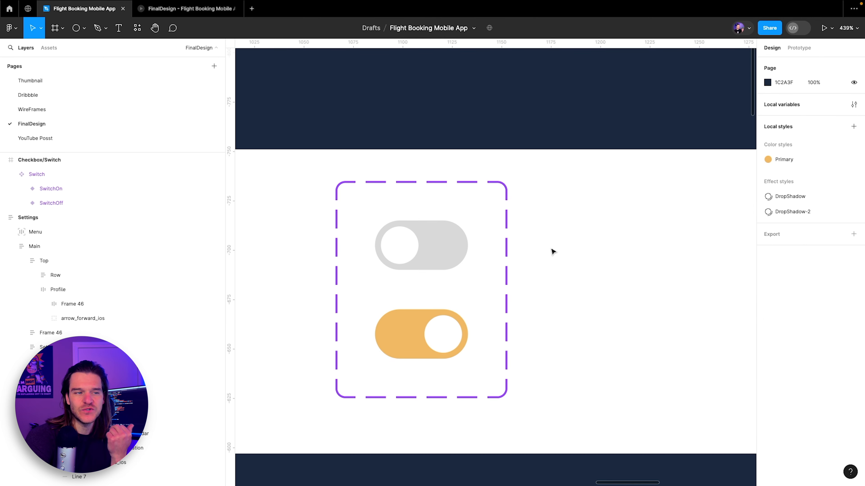
Step: View the two Switch variants in the prototype preview and return to the design file
{"action": "left_click", "coordinate": [147, 8]}
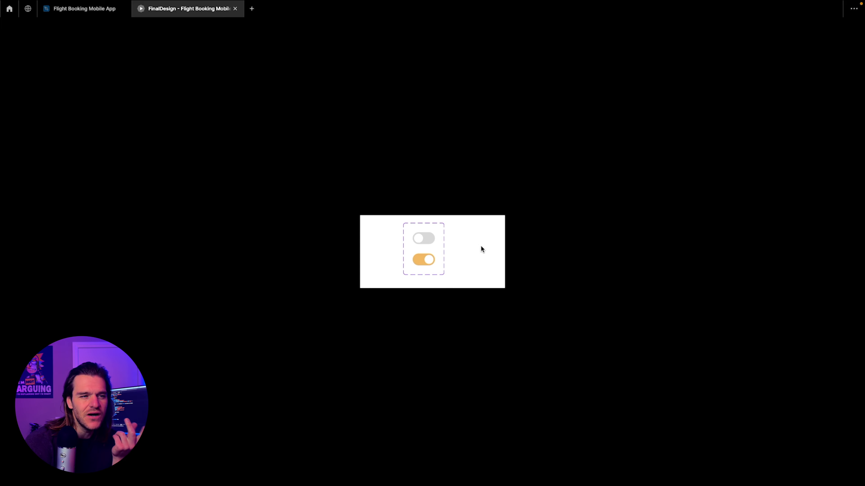
{"action": "left_click", "coordinate": [84, 9]}
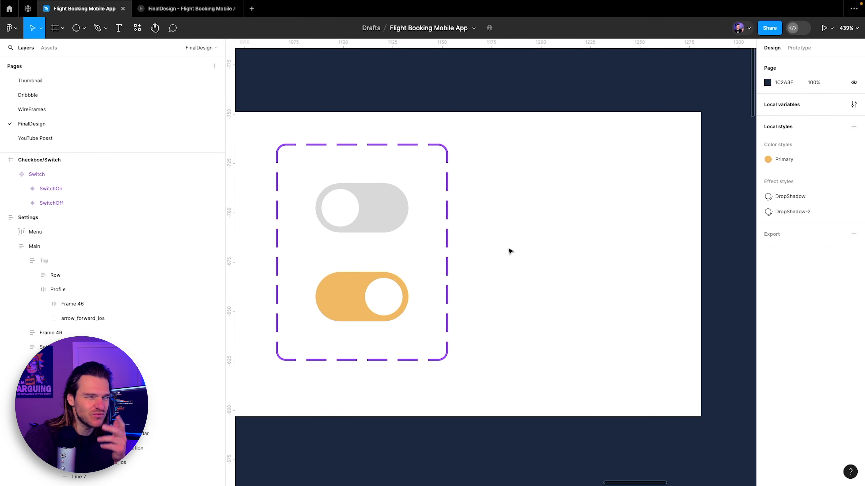
{"action": "left_click", "coordinate": [368, 222]}
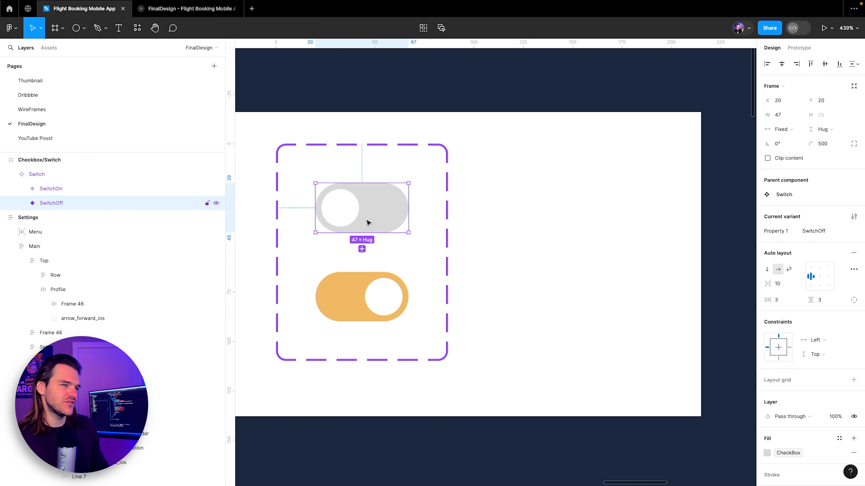
{"action": "left_click", "coordinate": [457, 91]}
Step: Connect SwitchOff to SwitchOn with an On click, Change to prototype interaction using Smart animate
{"action": "key", "text": "shift+e"}
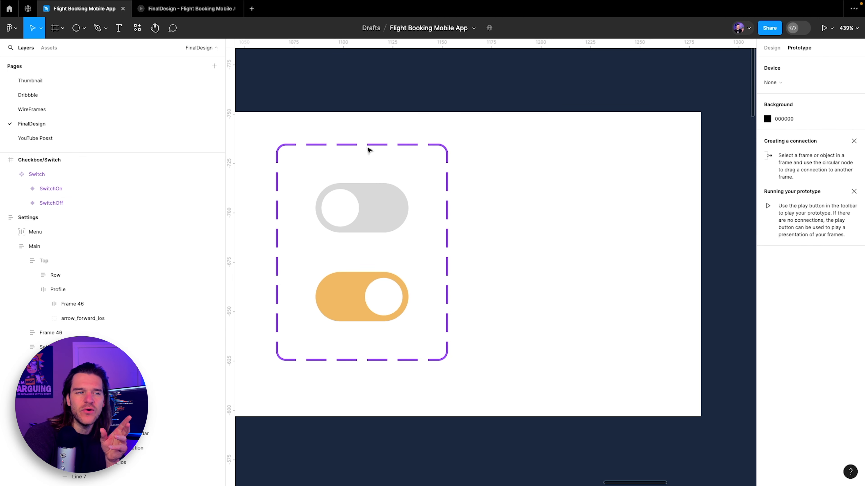
{"action": "left_click", "coordinate": [350, 191]}
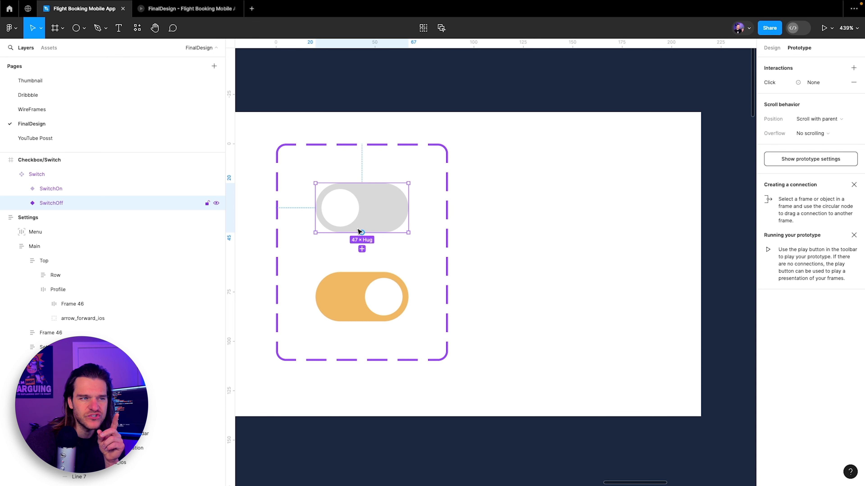
{"action": "left_click_drag", "start_coordinate": [362, 232], "coordinate": [358, 281]}
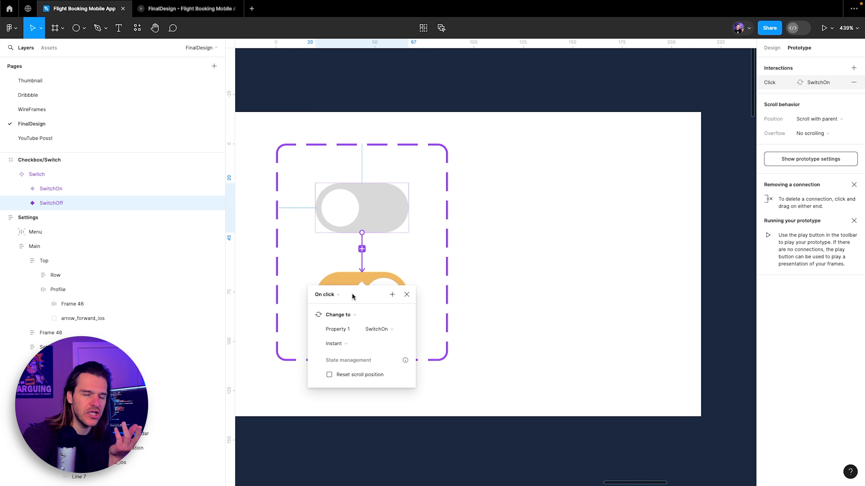
{"action": "scroll", "coordinate": [354, 310], "scroll_direction": "down", "scroll_amount": 2}
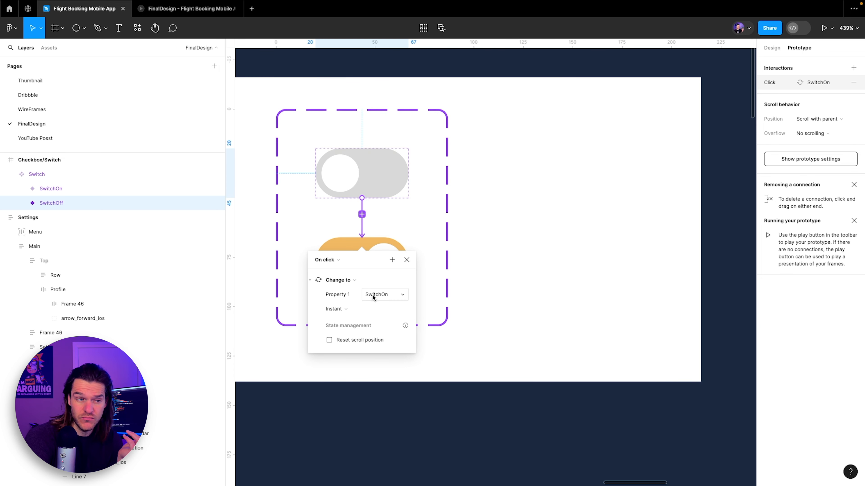
{"action": "left_click", "coordinate": [356, 310]}
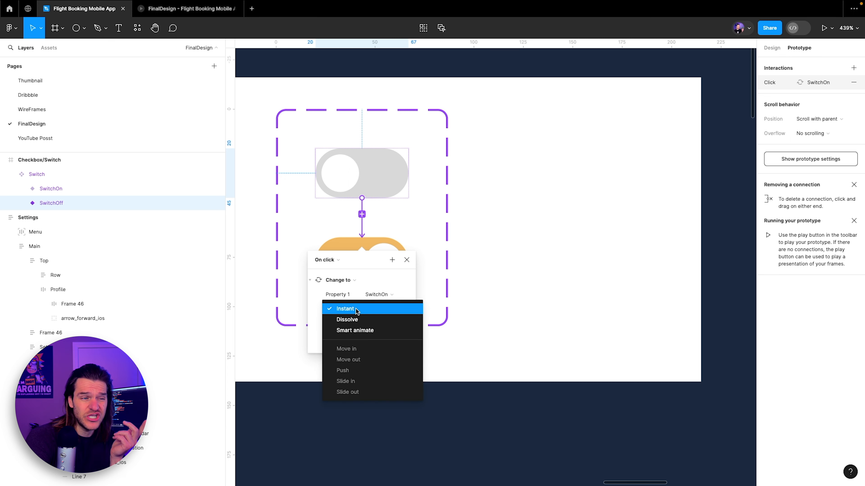
{"action": "left_click", "coordinate": [362, 331]}
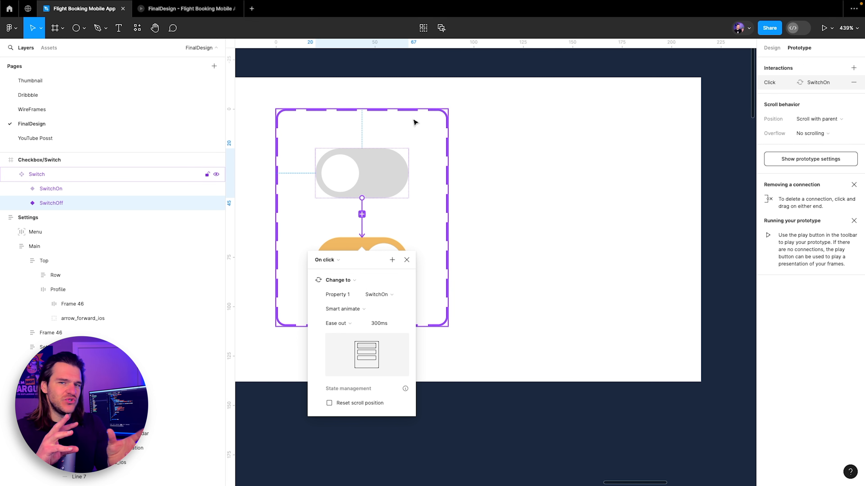
Step: Connect SwitchOn back to SwitchOff with an On click, Change to interaction using Smart animate
{"action": "left_click", "coordinate": [394, 252]}
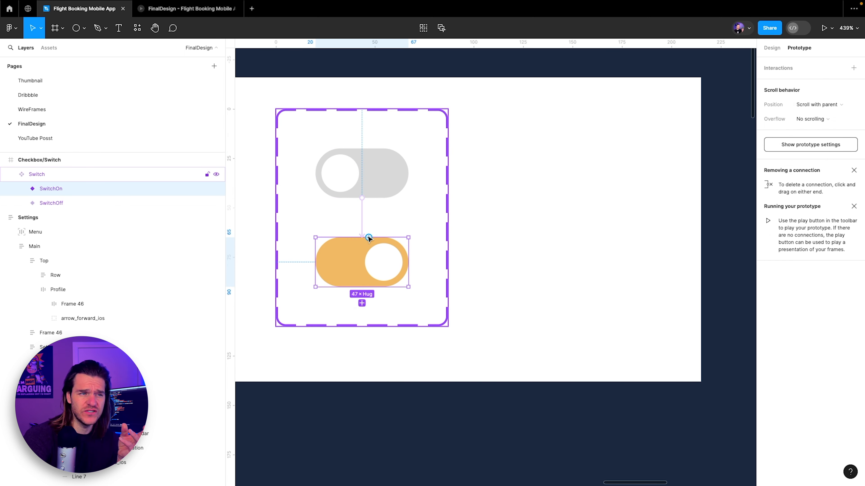
{"action": "left_click_drag", "start_coordinate": [369, 238], "coordinate": [364, 202]}
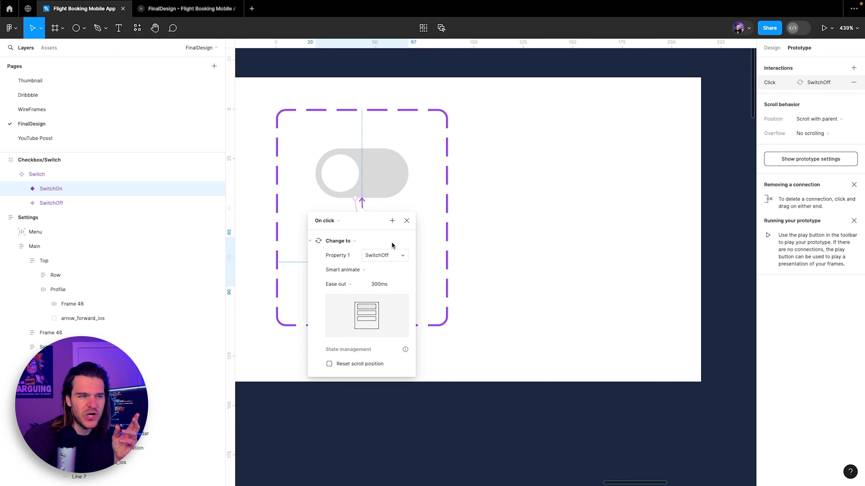
{"action": "left_click", "coordinate": [406, 220]}
{"action": "left_click", "coordinate": [541, 201]}
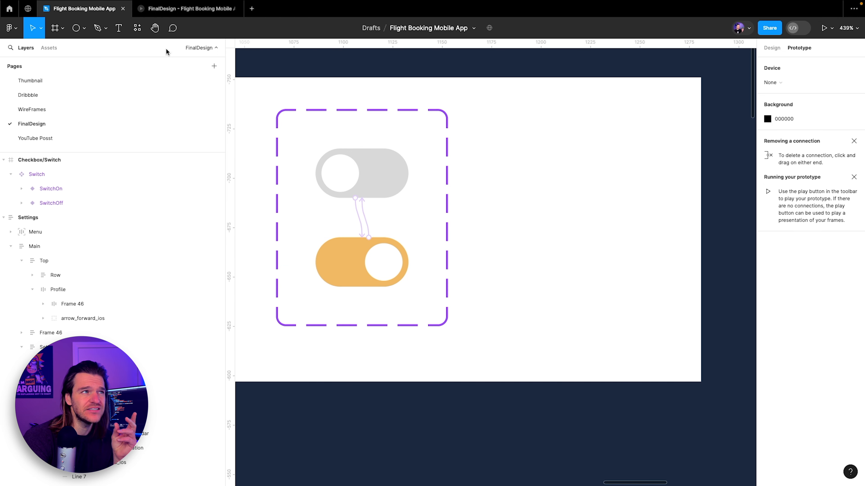
Step: Place a test instance of the Switch component beside the variants in the Checkbox/Switch frame
{"action": "left_click", "coordinate": [180, 15]}
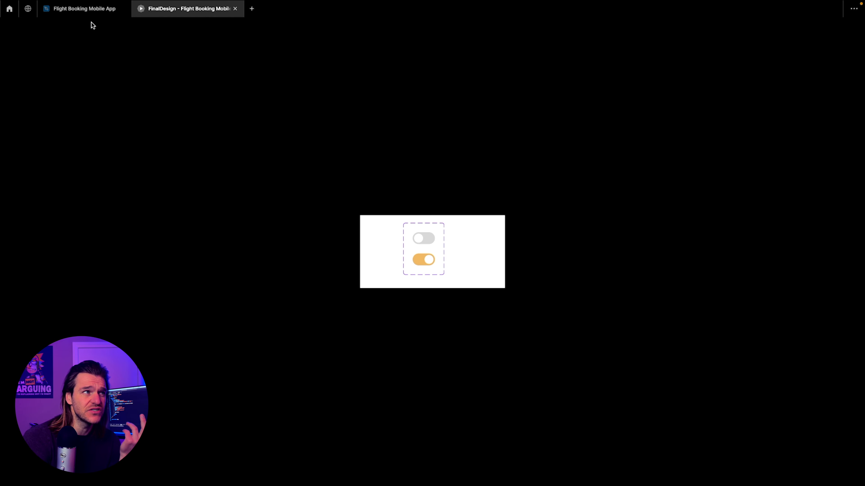
{"action": "left_click", "coordinate": [90, 10]}
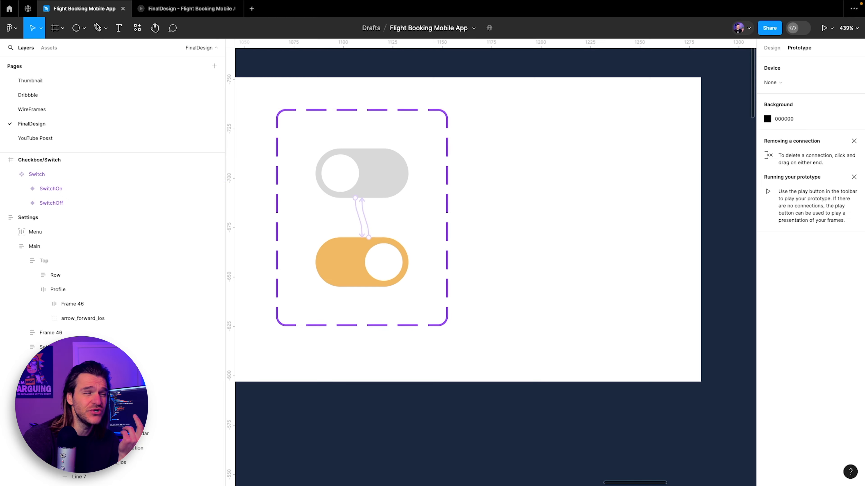
{"action": "left_click", "coordinate": [51, 48]}
{"action": "left_click_drag", "start_coordinate": [21, 145], "coordinate": [582, 173]}
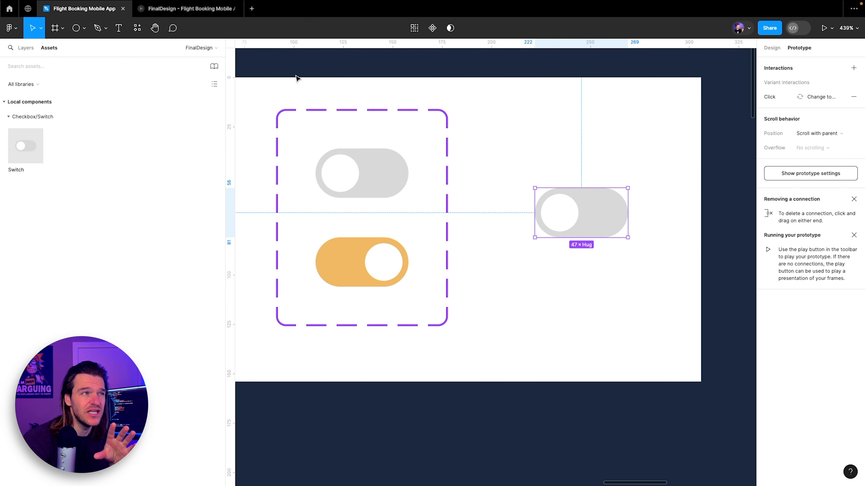
Step: Test toggling the Switch instance on and off in the prototype preview and delete the instance from the Checkbox/Switch frame
{"action": "left_click", "coordinate": [188, 9]}
{"action": "left_click", "coordinate": [476, 252]}
{"action": "left_click", "coordinate": [476, 251]}
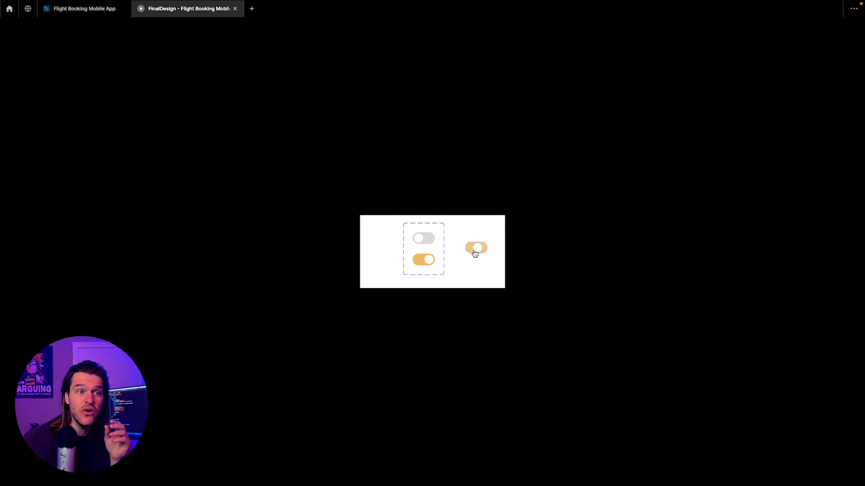
{"action": "left_click", "coordinate": [475, 252]}
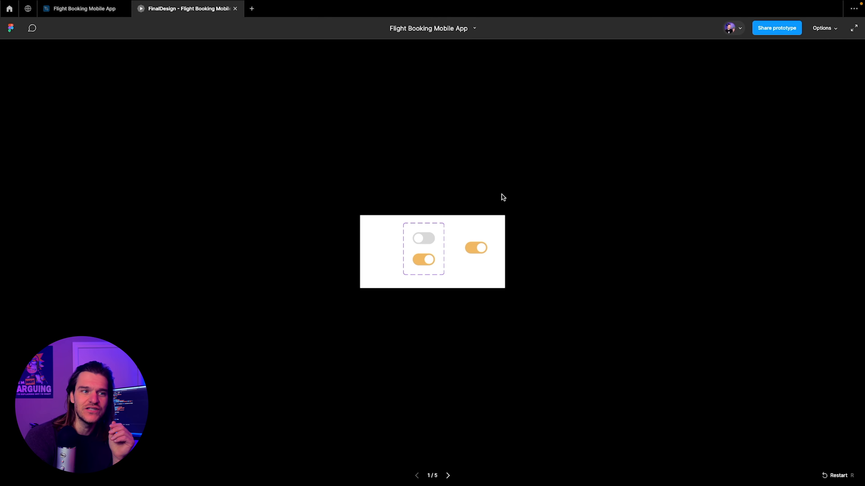
{"action": "left_click", "coordinate": [469, 252]}
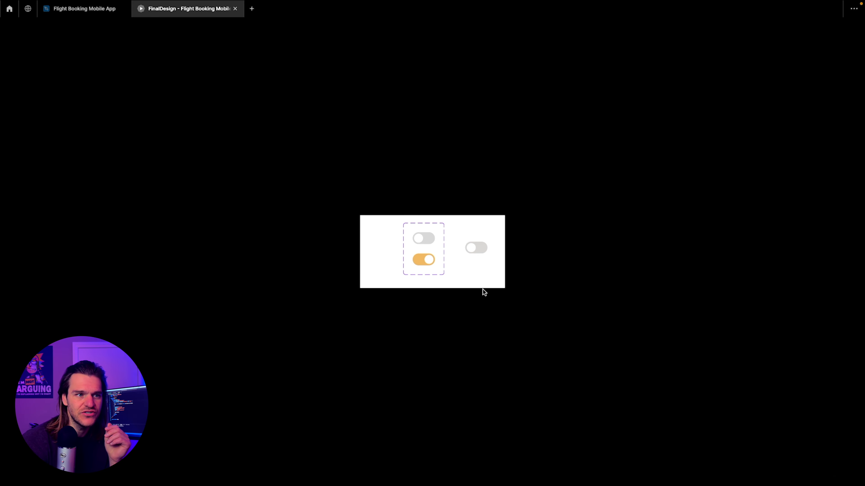
{"action": "left_click", "coordinate": [481, 254]}
{"action": "left_click", "coordinate": [480, 254]}
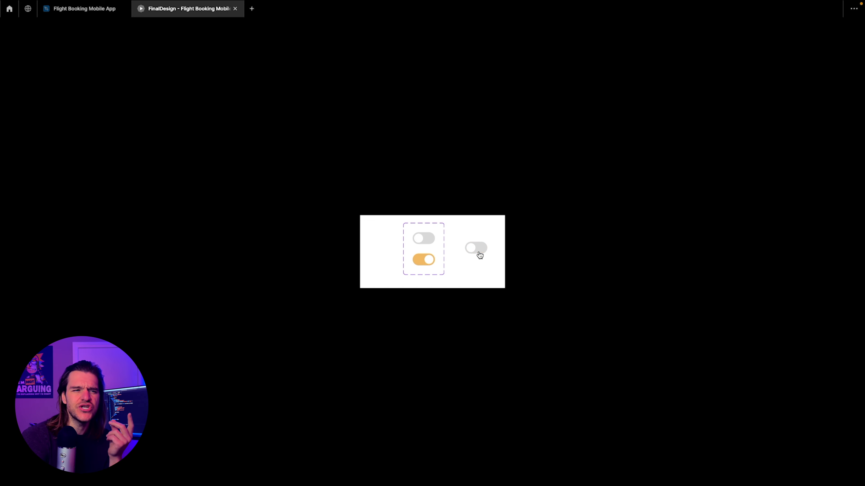
{"action": "left_click", "coordinate": [480, 256]}
{"action": "left_click", "coordinate": [480, 255]}
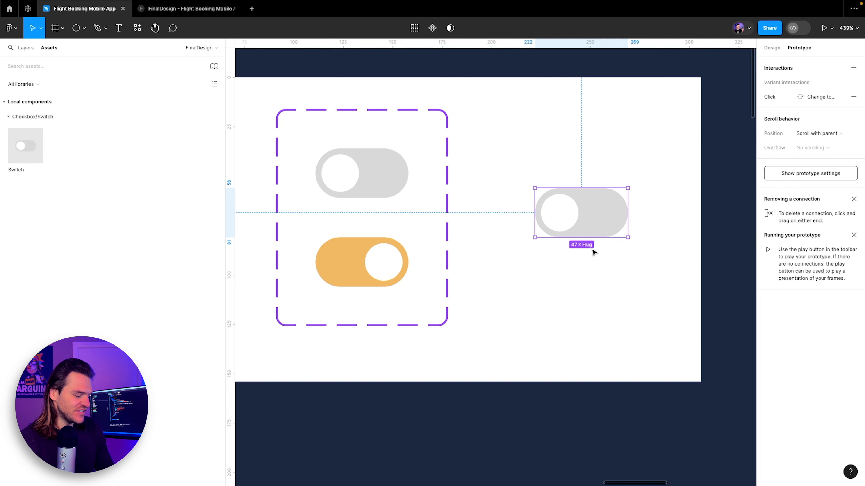
{"action": "key", "text": "Delete"}
Step: Narrow the Checkbox/Switch frame from its left side to 195 wide and move the Switch component near the frame's left edge
{"action": "scroll", "coordinate": [511, 232], "scroll_direction": "down", "scroll_amount": 5}
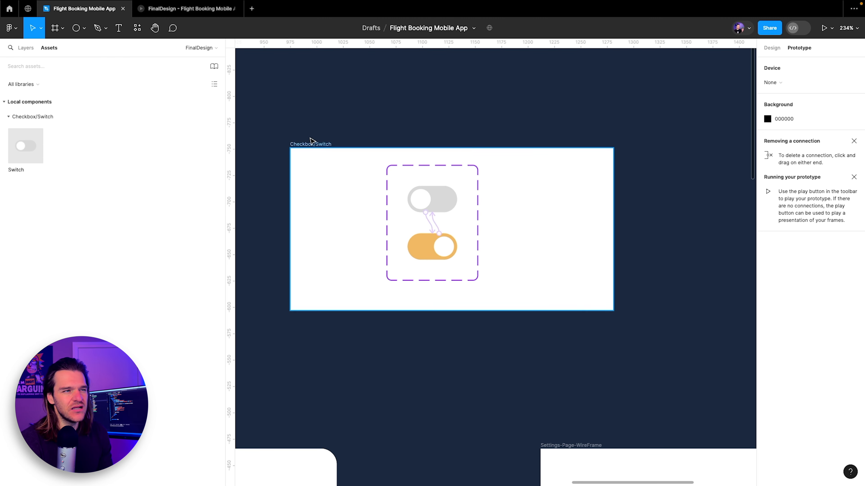
{"action": "left_click", "coordinate": [311, 143]}
{"action": "left_click_drag", "start_coordinate": [290, 192], "coordinate": [410, 197]}
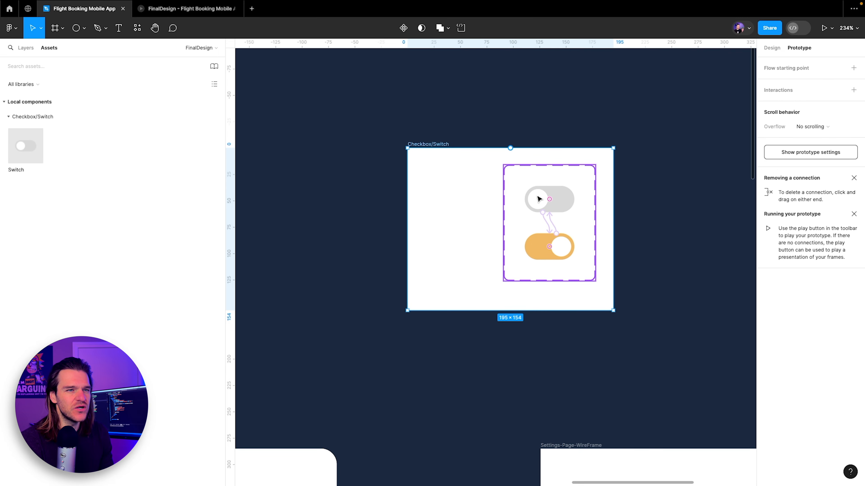
{"action": "left_click_drag", "start_coordinate": [539, 199], "coordinate": [463, 199]}
Step: Narrow the Checkbox/Switch frame to 121 wide, shorten it around the component, and place it closer to the Settings screens
{"action": "left_click", "coordinate": [583, 201]}
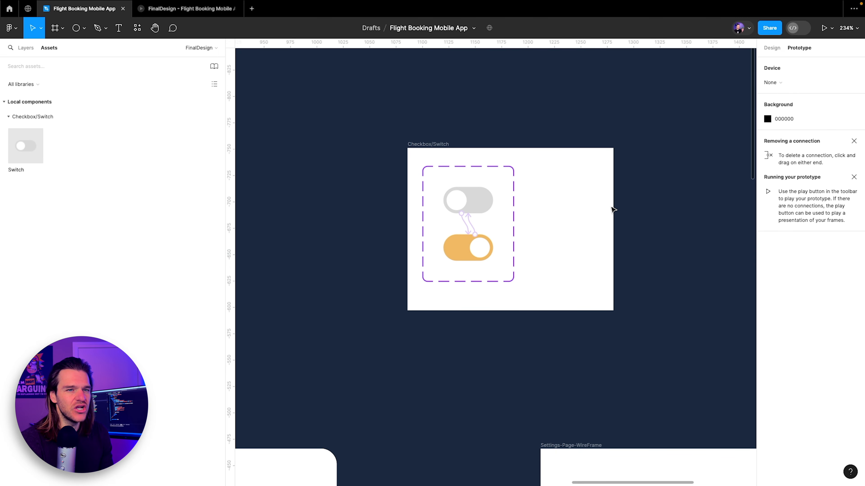
{"action": "left_click", "coordinate": [561, 188]}
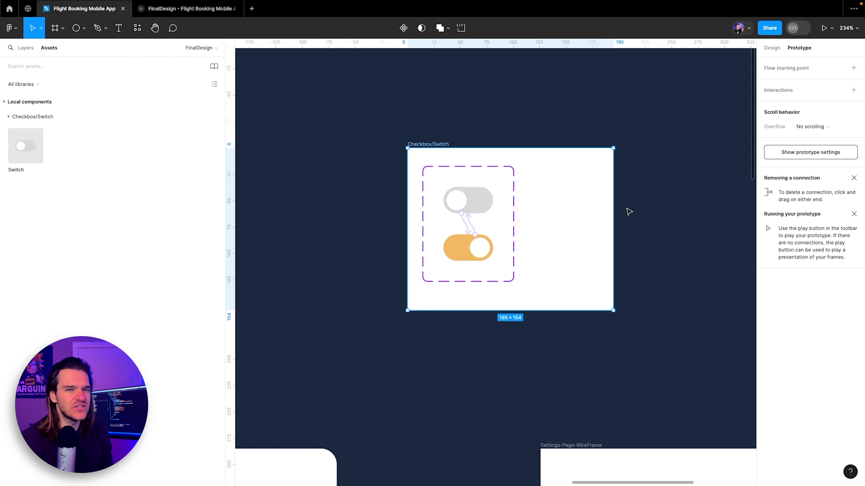
{"action": "left_click_drag", "start_coordinate": [614, 213], "coordinate": [535, 214]}
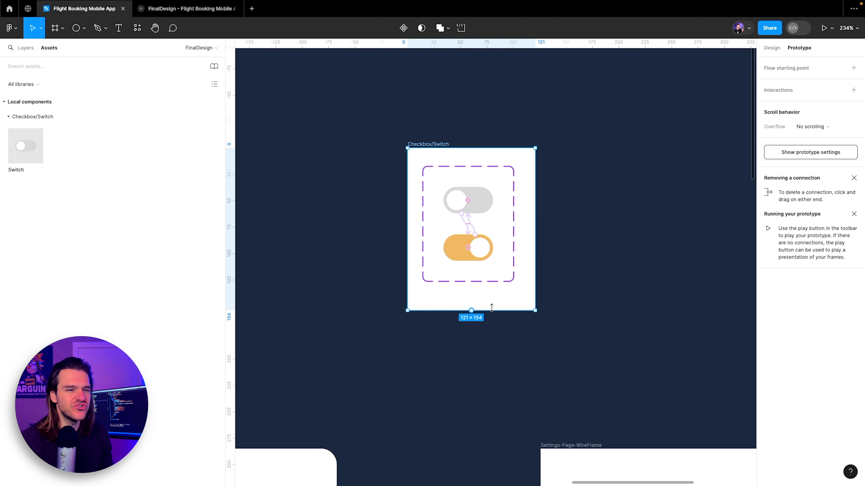
{"action": "left_click_drag", "start_coordinate": [491, 308], "coordinate": [491, 296]}
{"action": "left_click", "coordinate": [425, 70]}
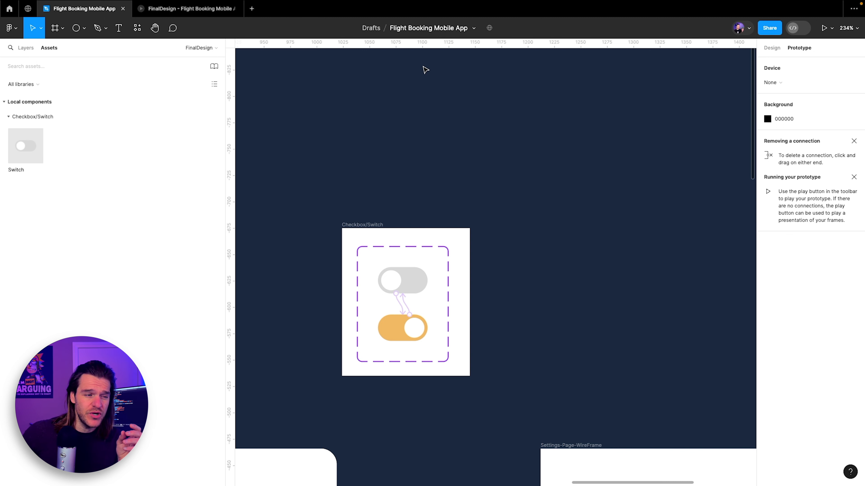
{"action": "scroll", "coordinate": [427, 72], "scroll_direction": "down", "scroll_amount": 10}
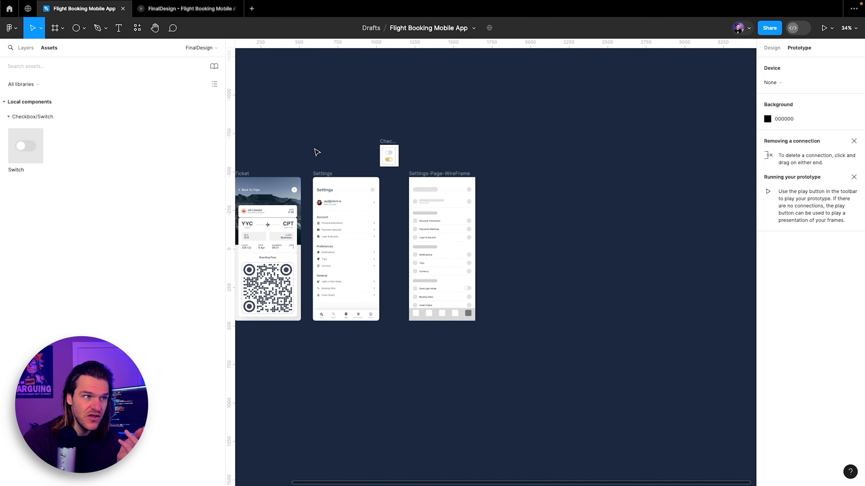
Step: Inspect the Light or Dark Mode row on the Settings screen and find its arrow_forward_ios group among the layers
{"action": "scroll", "coordinate": [340, 156], "scroll_direction": "left", "scroll_amount": 4}
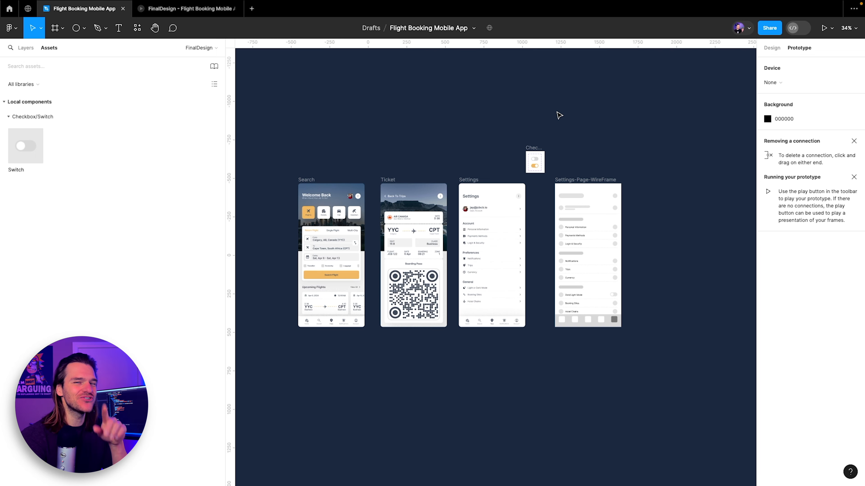
{"action": "scroll", "coordinate": [546, 202], "scroll_direction": "up", "scroll_amount": 10}
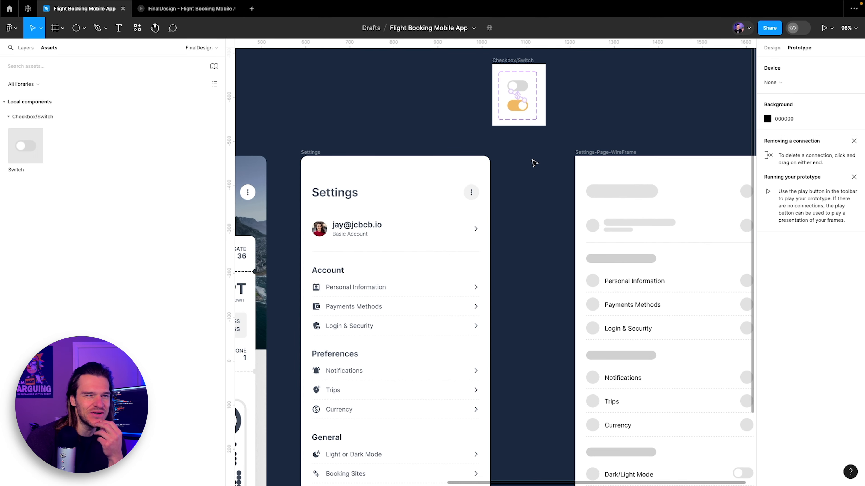
{"action": "scroll", "coordinate": [505, 236], "scroll_direction": "up", "scroll_amount": 1}
{"action": "scroll", "coordinate": [509, 280], "scroll_direction": "down", "scroll_amount": 5}
{"action": "scroll", "coordinate": [510, 281], "scroll_direction": "down", "scroll_amount": 3}
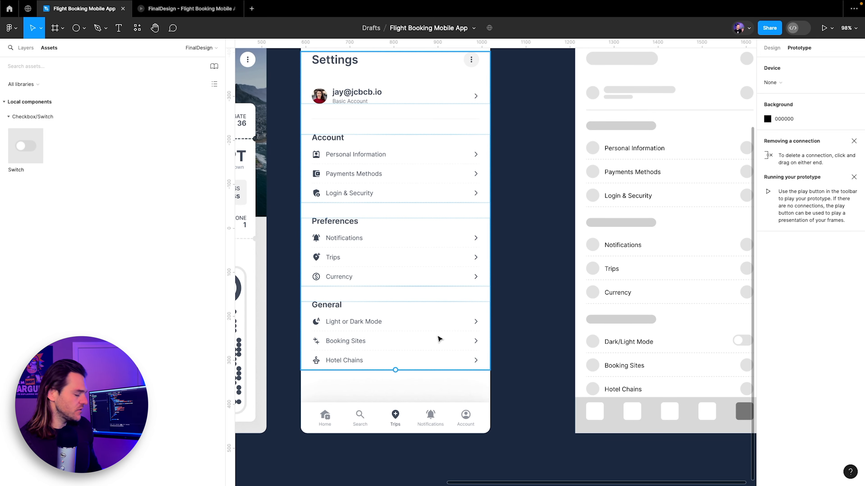
{"action": "scroll", "coordinate": [441, 340], "scroll_direction": "up", "scroll_amount": 5}
{"action": "left_click", "coordinate": [500, 311]}
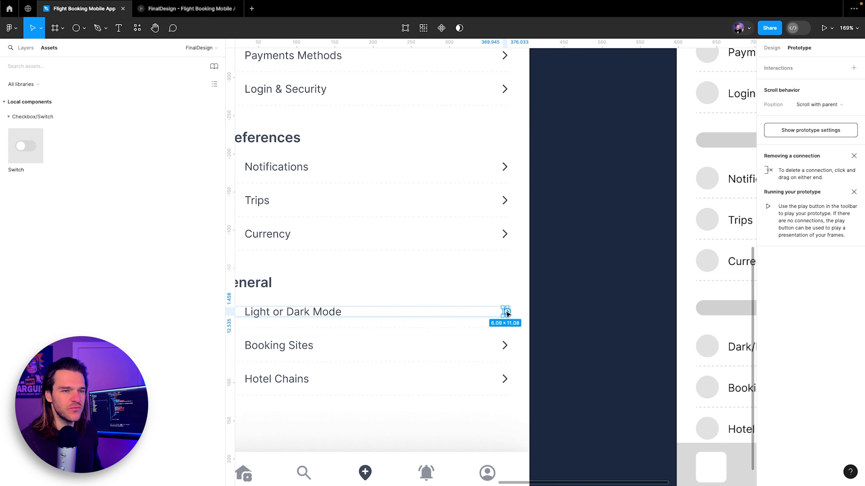
{"action": "left_click", "coordinate": [775, 48]}
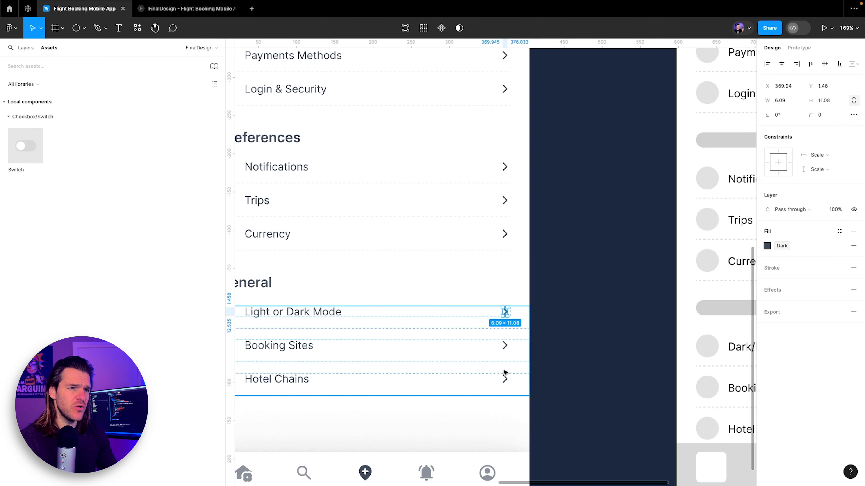
{"action": "left_click", "coordinate": [25, 48]}
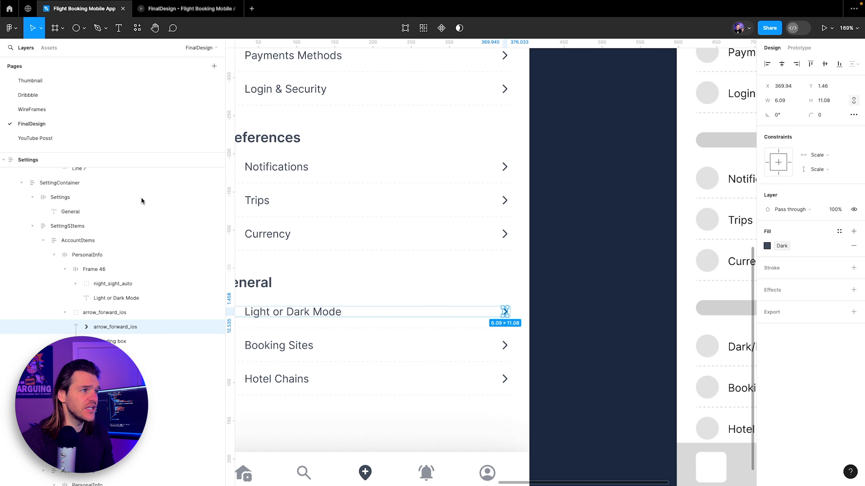
{"action": "left_click", "coordinate": [64, 312]}
{"action": "left_click", "coordinate": [89, 313]}
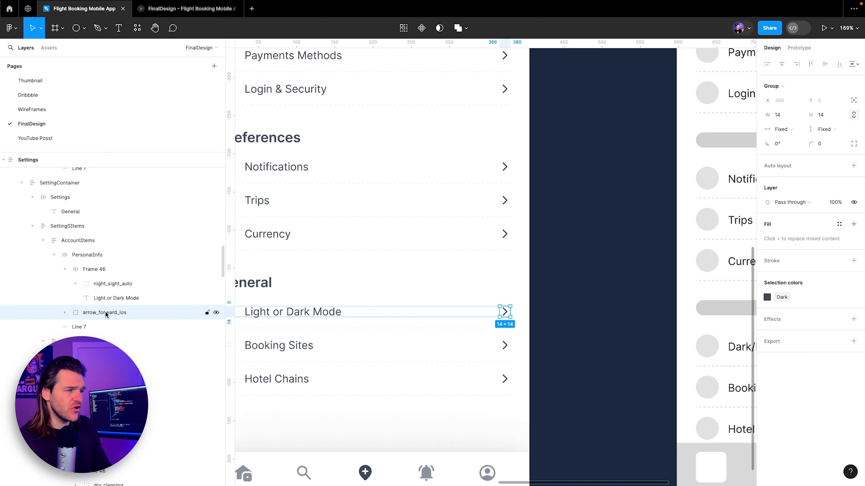
Step: Rename the Frame 46 layer holding the Light or Dark Mode icon and label as Item
{"action": "left_click", "coordinate": [64, 269]}
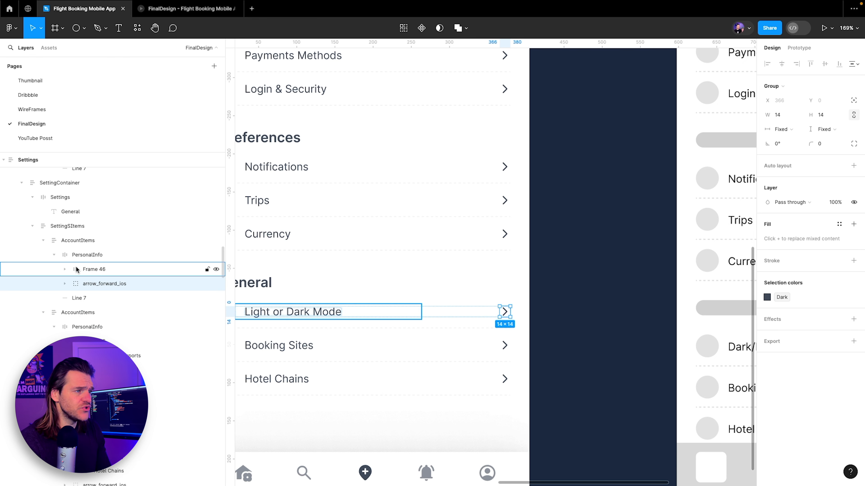
{"action": "double_click", "coordinate": [93, 269]}
{"action": "type", "text": "Item"}
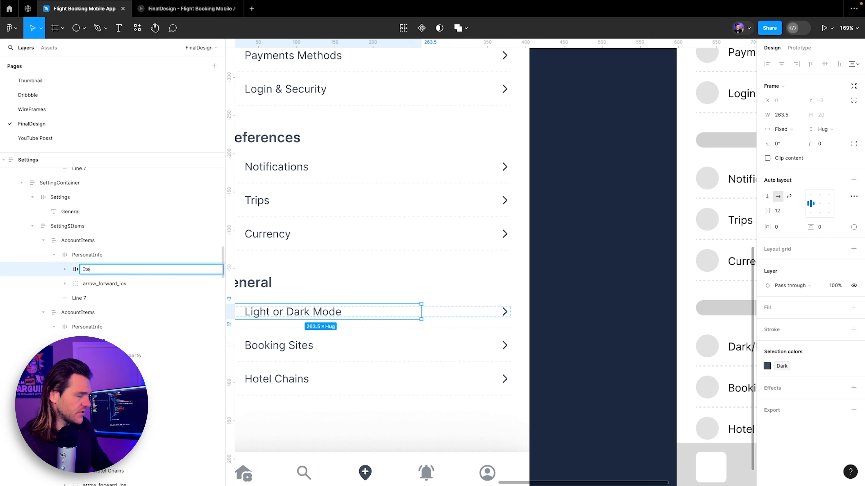
{"action": "key", "text": "Return"}
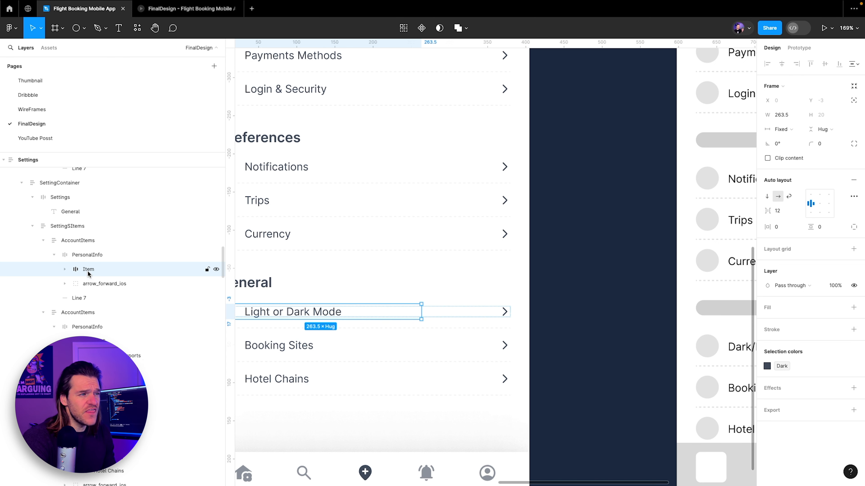
Step: Place a Switch instance in the Light or Dark Mode row and delete that row's arrow_forward_ios group
{"action": "left_click", "coordinate": [49, 48]}
{"action": "left_click_drag", "start_coordinate": [30, 144], "coordinate": [449, 317]}
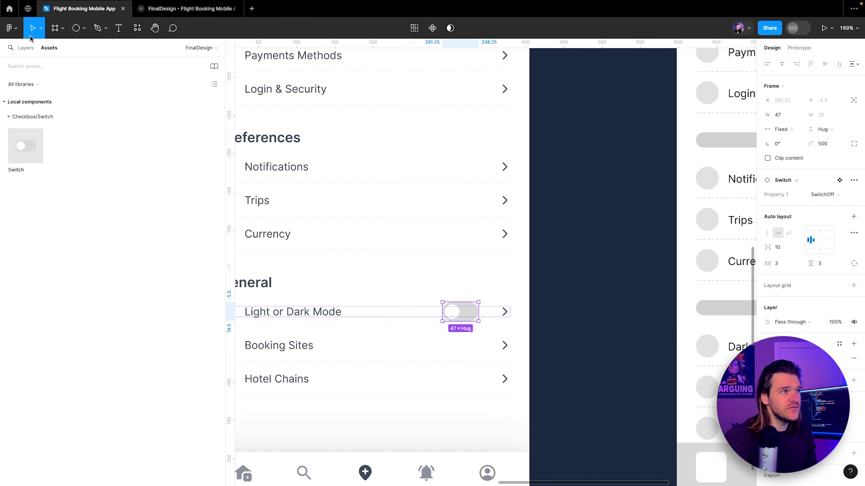
{"action": "left_click", "coordinate": [25, 48]}
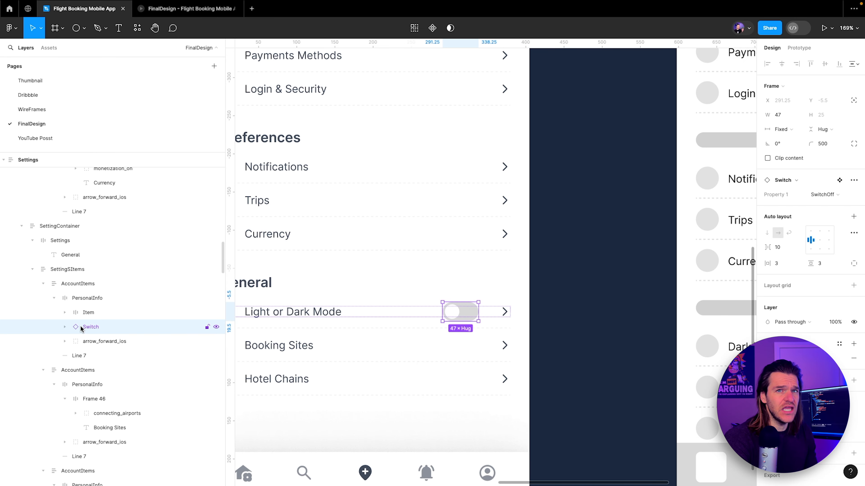
{"action": "left_click", "coordinate": [90, 338]}
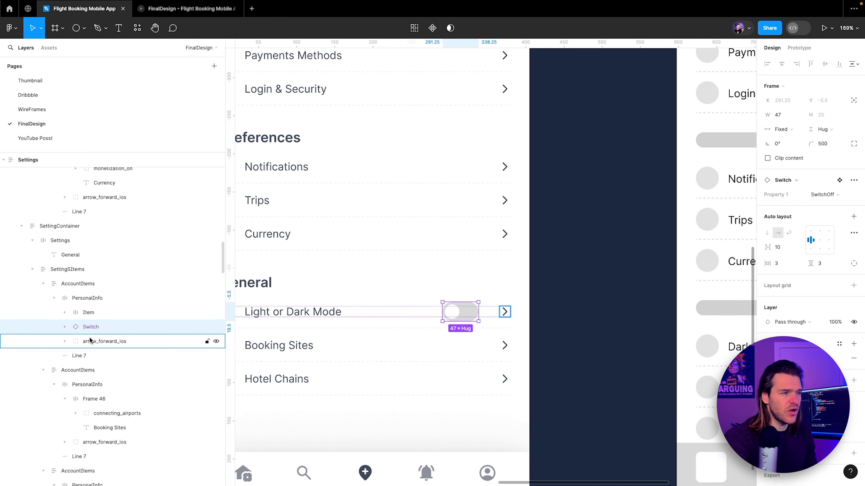
{"action": "key", "text": "Delete"}
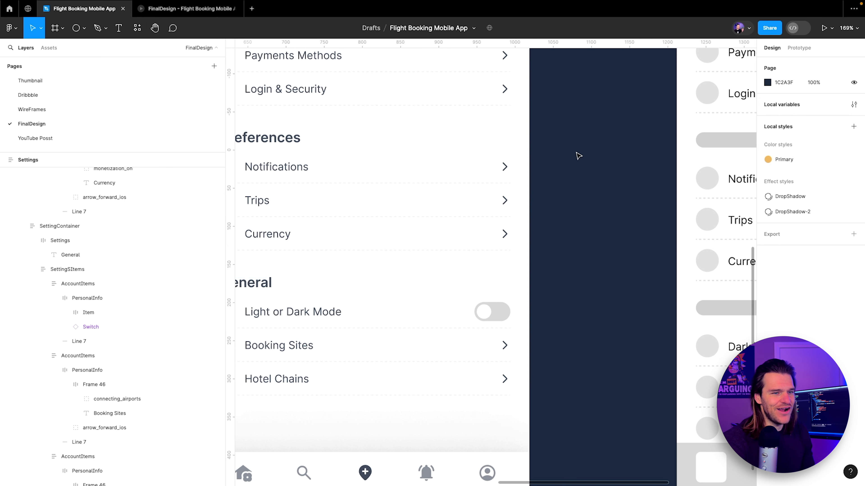
Step: Check the Settings screen with its new switch in the prototype preview and return to the design file
{"action": "left_click", "coordinate": [175, 13]}
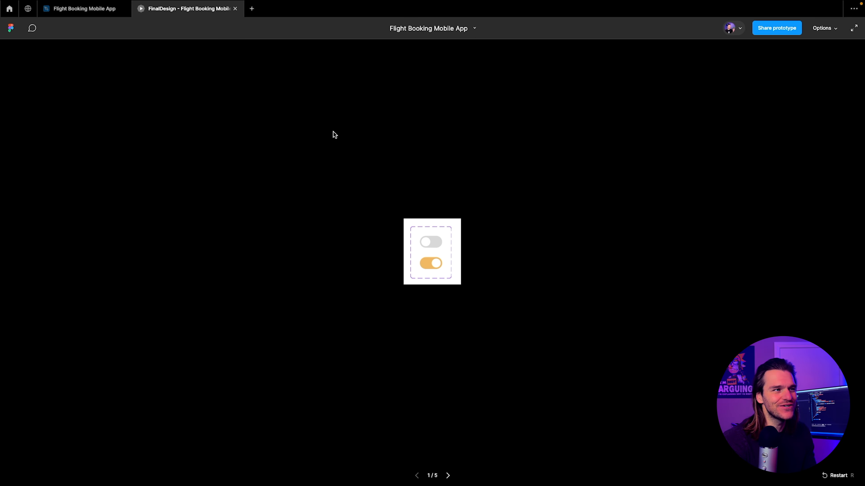
{"action": "key", "text": "Right"}
{"action": "key", "text": "Right"}
{"action": "key", "text": "Right"}
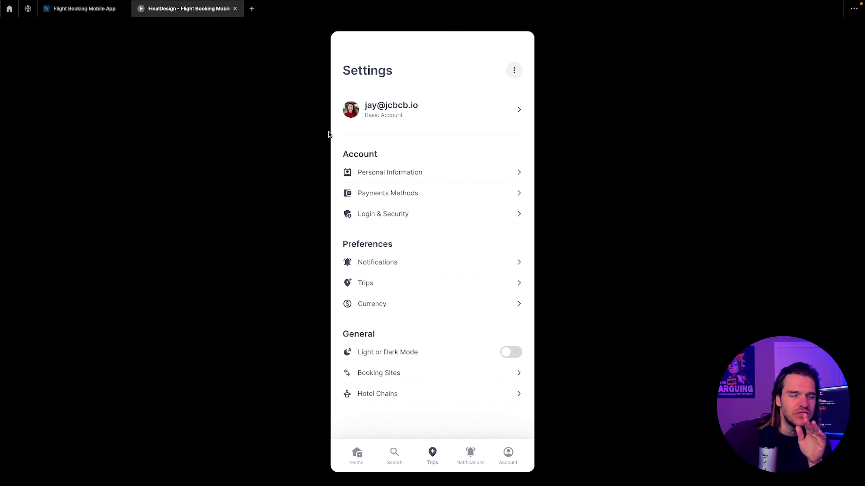
{"action": "left_click", "coordinate": [83, 9]}
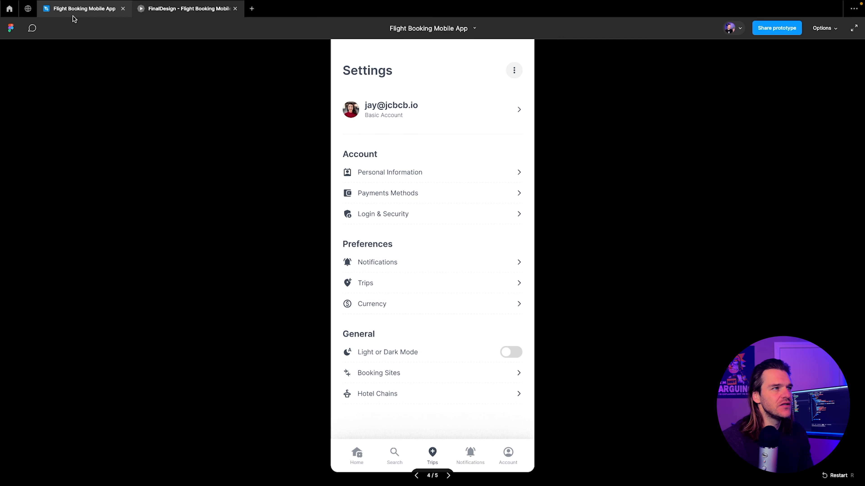
{"action": "left_click", "coordinate": [495, 317]}
{"action": "double_click", "coordinate": [495, 317]}
{"action": "double_click", "coordinate": [495, 316]}
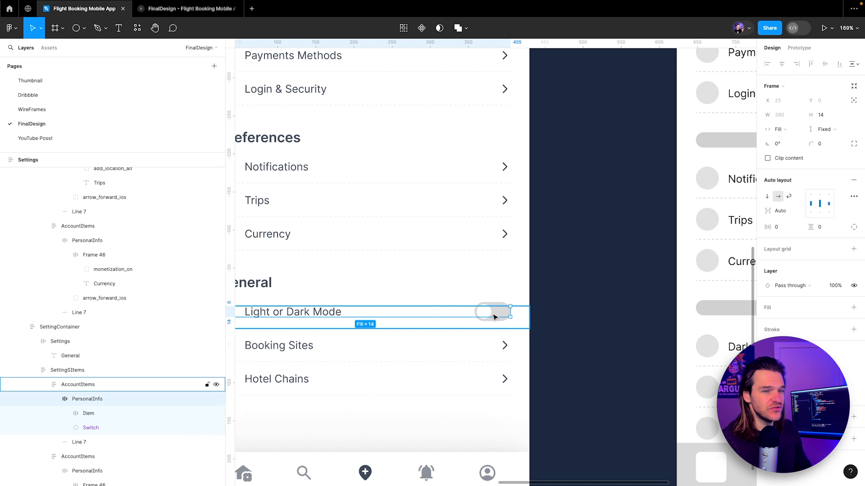
{"action": "double_click", "coordinate": [494, 317]}
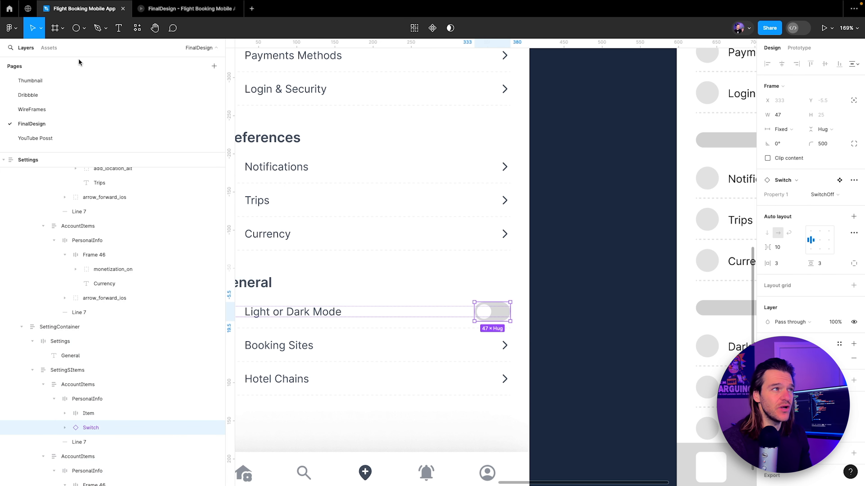
{"action": "key", "text": "Escape"}
Step: Scale the Switch instance in the Light or Dark Mode row proportionally to 38 wide with the Scale tool
{"action": "left_click", "coordinate": [41, 28]}
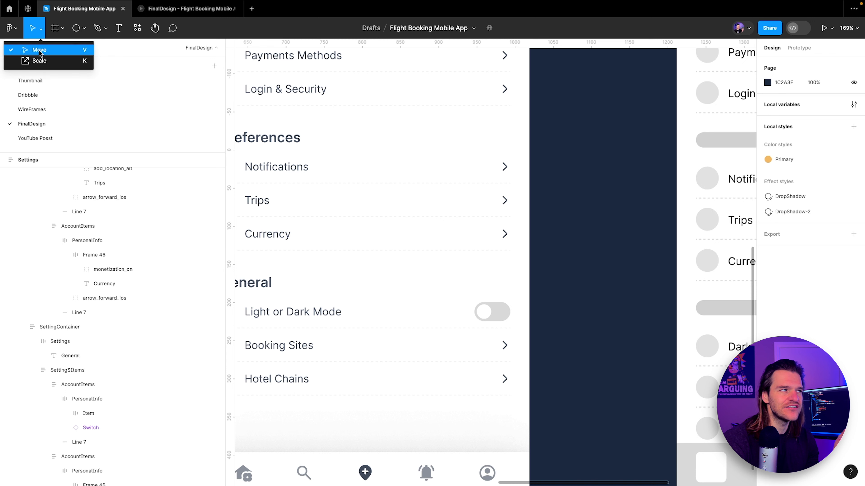
{"action": "left_click", "coordinate": [52, 62]}
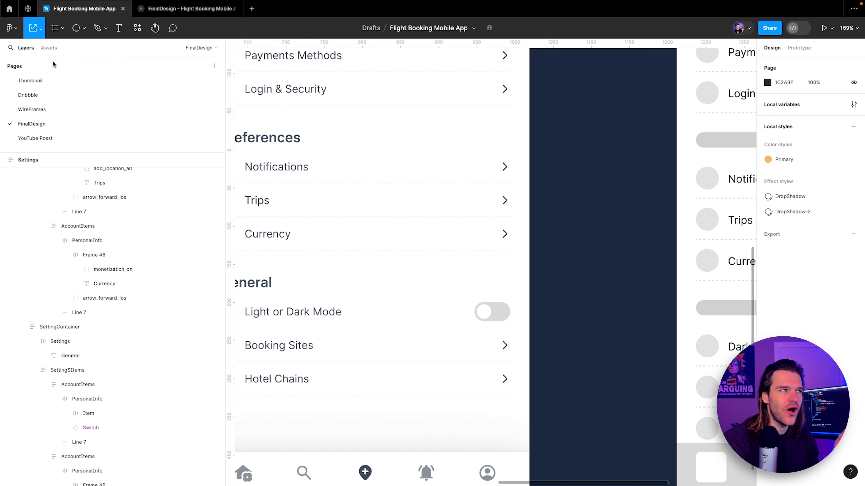
{"action": "left_click", "coordinate": [489, 313]}
{"action": "double_click", "coordinate": [489, 313]}
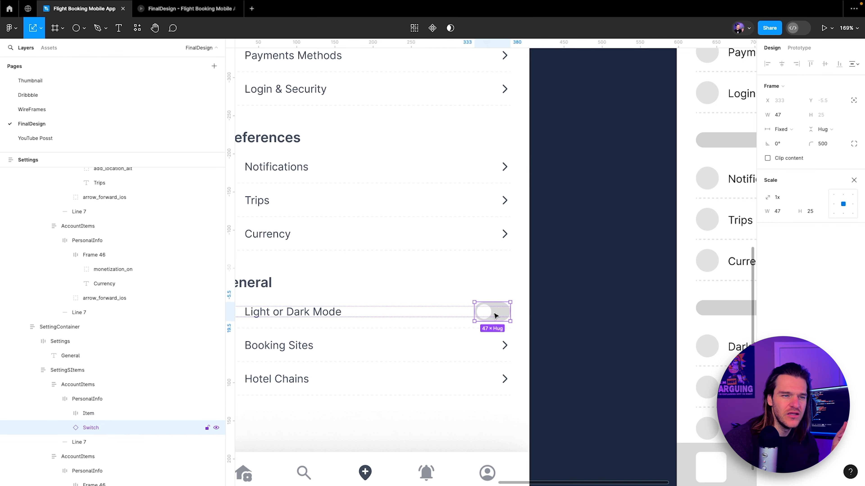
{"action": "left_click", "coordinate": [780, 215]}
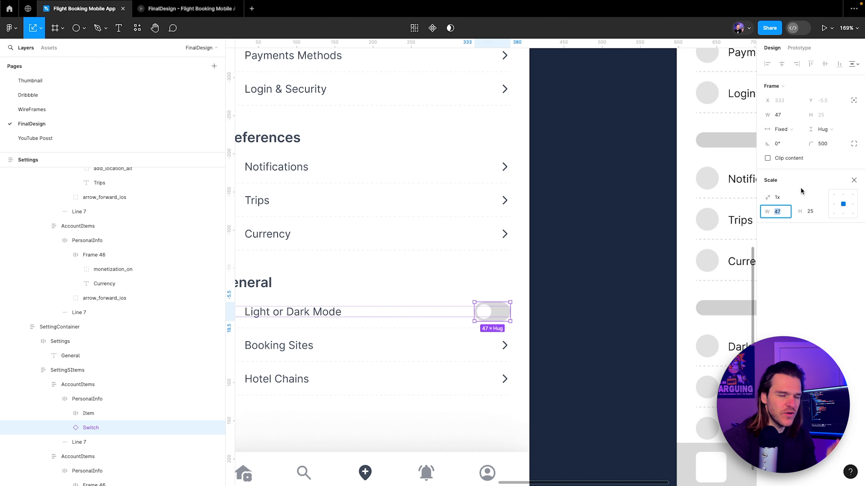
{"action": "key", "text": "Down"}
{"action": "key", "text": "Down"}
{"action": "key", "text": "Down"}
{"action": "key", "text": "Down"}
{"action": "key", "text": "Down"}
{"action": "key", "text": "Down"}
{"action": "key", "text": "Down"}
{"action": "key", "text": "Down"}
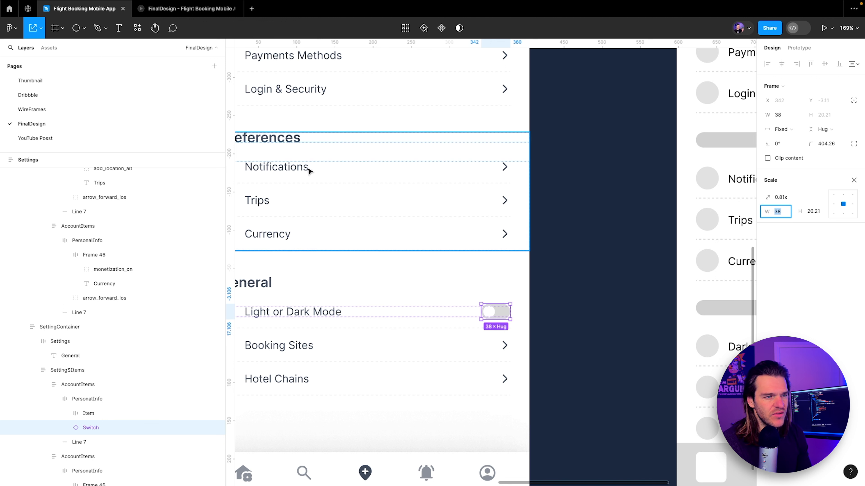
Step: Check the resized switch on the Settings screen in the prototype preview
{"action": "left_click", "coordinate": [162, 10]}
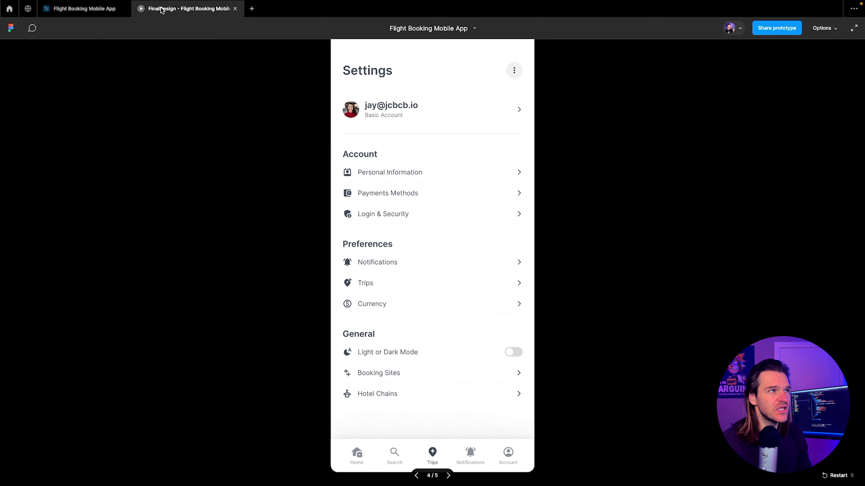
Step: Scale the Light or Dark Mode switch to a width of 39 and test toggling it in the prototype preview
{"action": "left_click", "coordinate": [102, 10]}
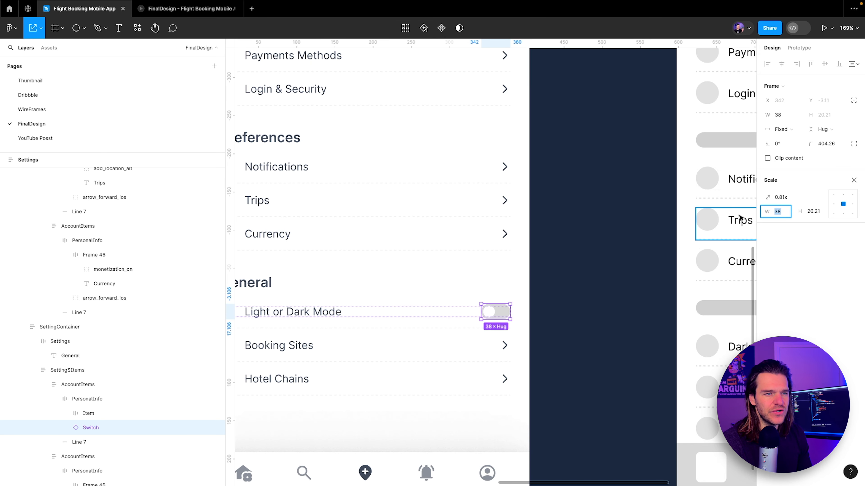
{"action": "left_click", "coordinate": [186, 14]}
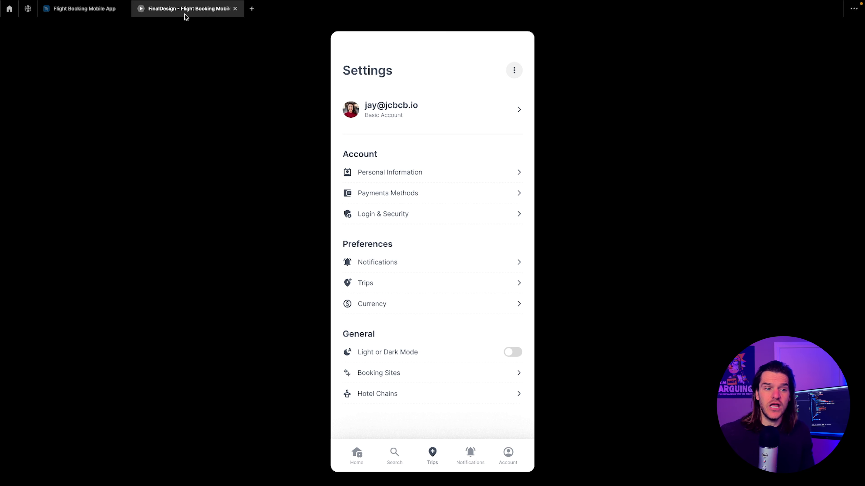
{"action": "left_click", "coordinate": [510, 355]}
{"action": "left_click", "coordinate": [511, 356]}
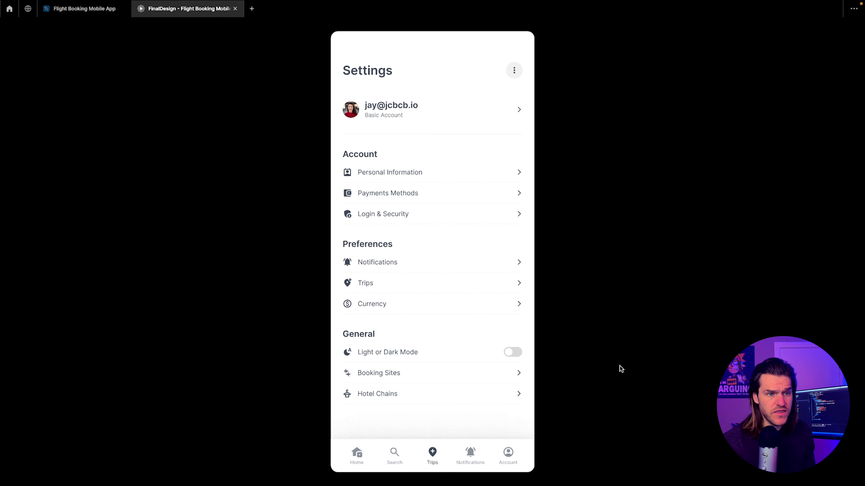
{"action": "left_click", "coordinate": [517, 358]}
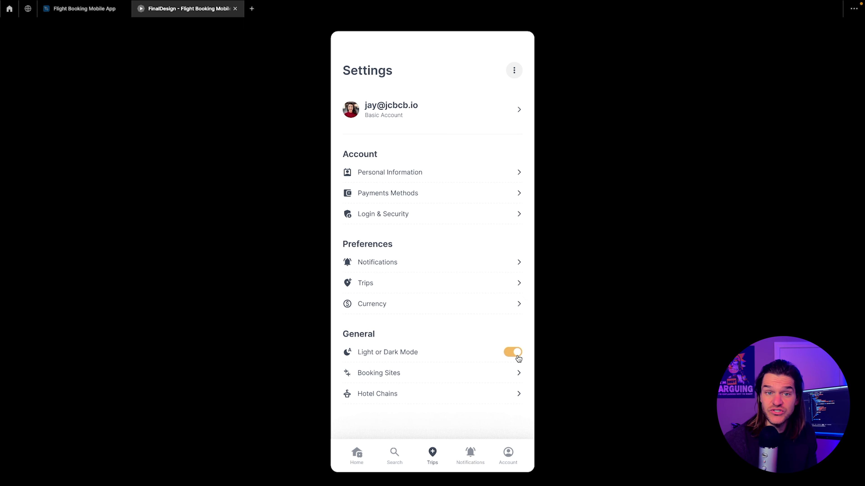
{"action": "left_click", "coordinate": [517, 357]}
{"action": "left_click", "coordinate": [601, 335]}
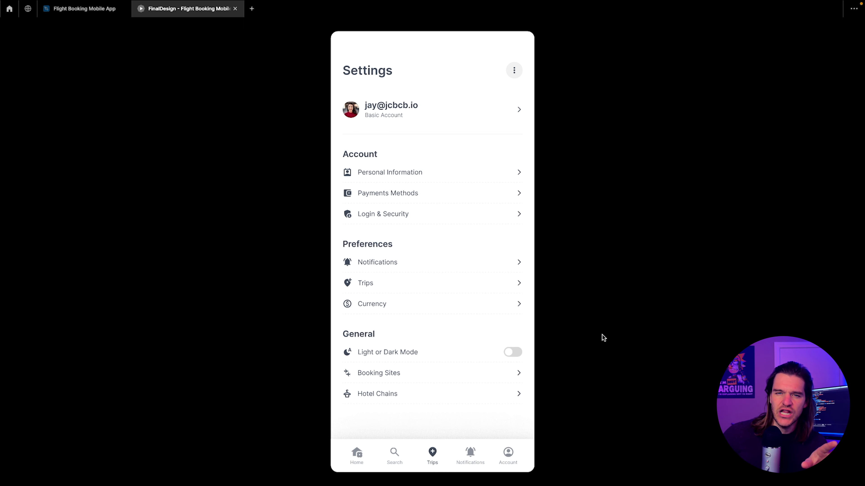
Step: Delete the Settings-Page-WireFrame frame from the FinalDesign page and check the original on the WireFrames page
{"action": "left_click", "coordinate": [109, 12]}
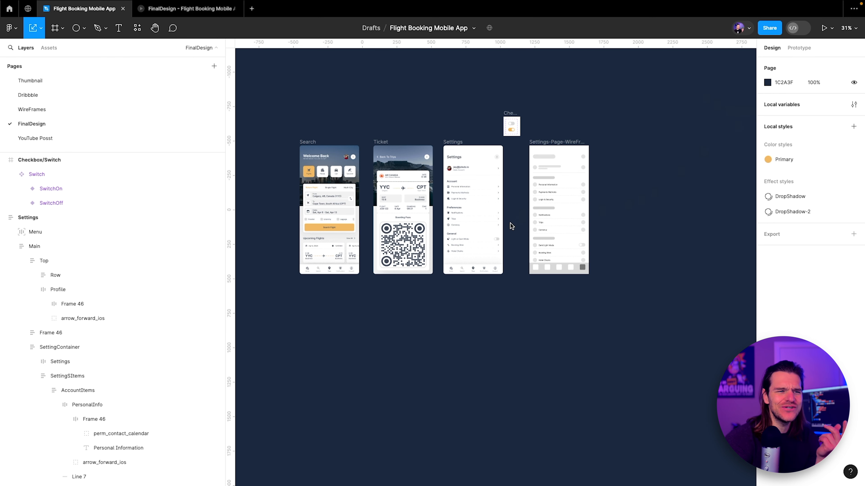
{"action": "scroll", "coordinate": [489, 267], "scroll_direction": "up", "scroll_amount": 3, "text": "ctrl"}
{"action": "scroll", "coordinate": [489, 266], "scroll_direction": "up", "scroll_amount": 5, "text": "ctrl"}
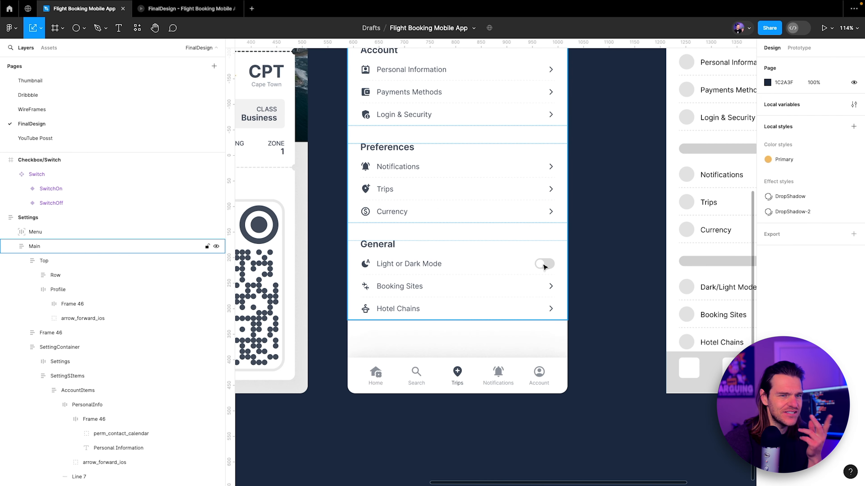
{"action": "left_click_drag", "start_coordinate": [593, 216], "coordinate": [553, 256]}
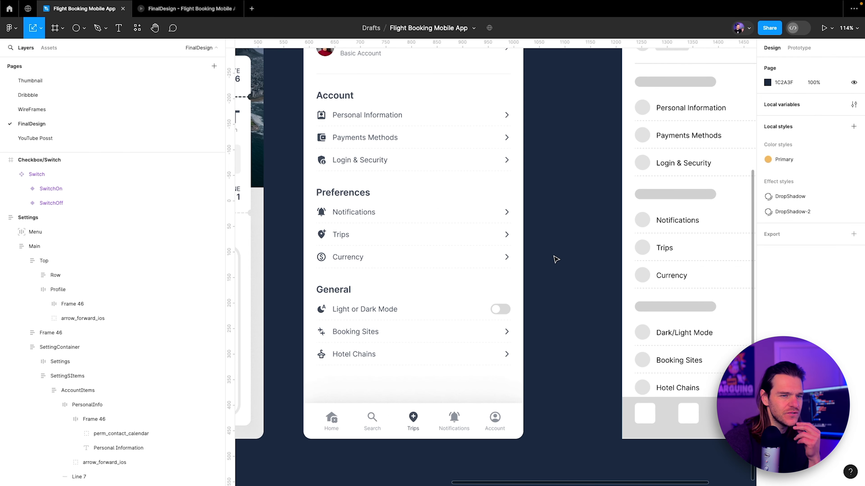
{"action": "scroll", "coordinate": [555, 260], "scroll_direction": "down", "scroll_amount": 5, "text": "ctrl"}
{"action": "left_click", "coordinate": [609, 131]}
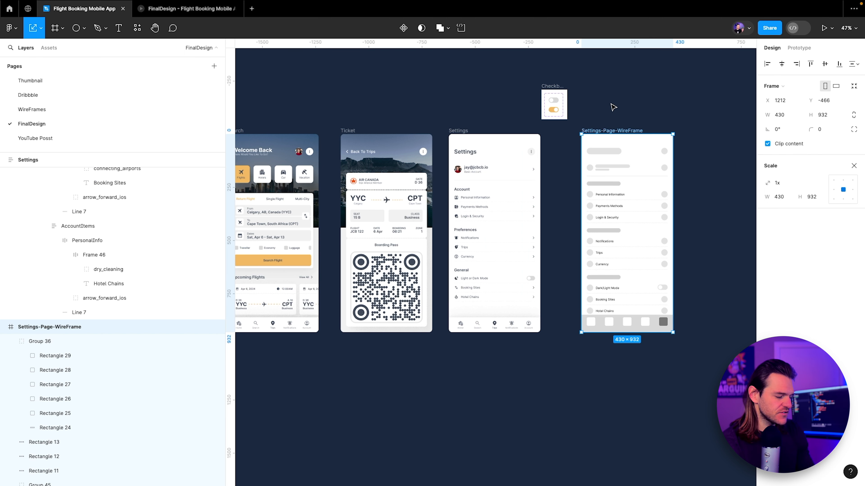
{"action": "key", "text": "Delete"}
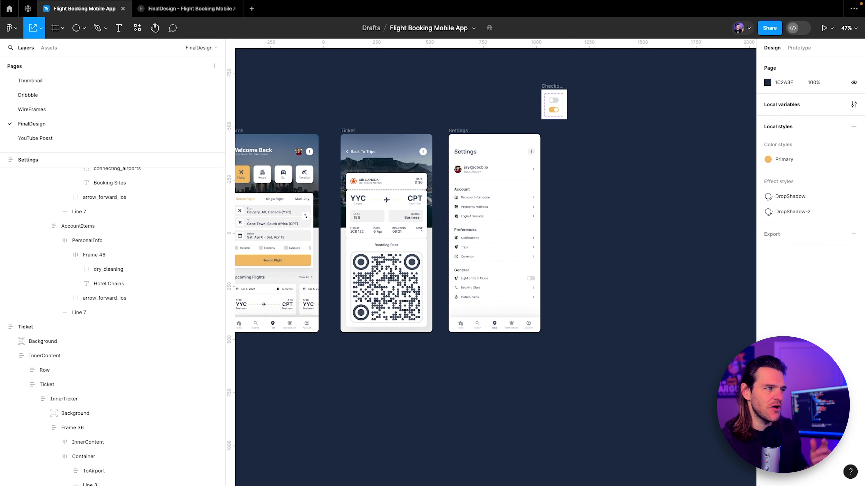
{"action": "left_click", "coordinate": [21, 110]}
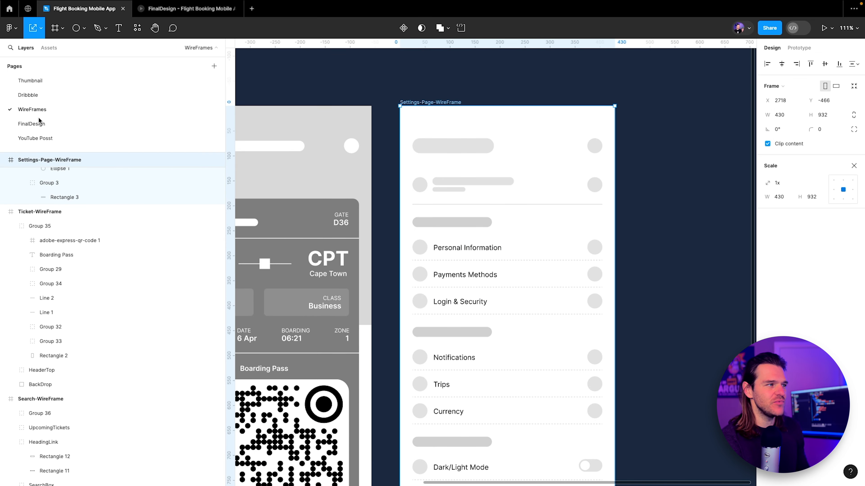
{"action": "left_click", "coordinate": [81, 125]}
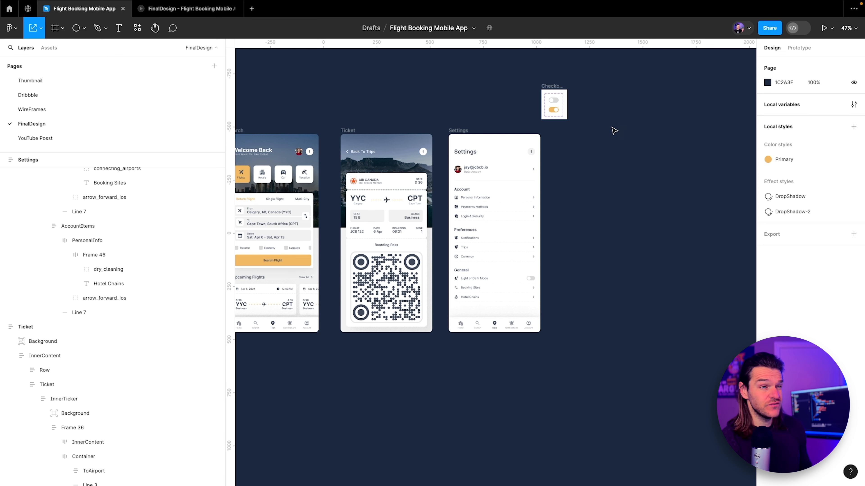
Step: Move the Settings frame to X 615 and place the Checkbox/Switch frame above it at X 615, Y -671
{"action": "left_click_drag", "start_coordinate": [462, 132], "coordinate": [467, 132]}
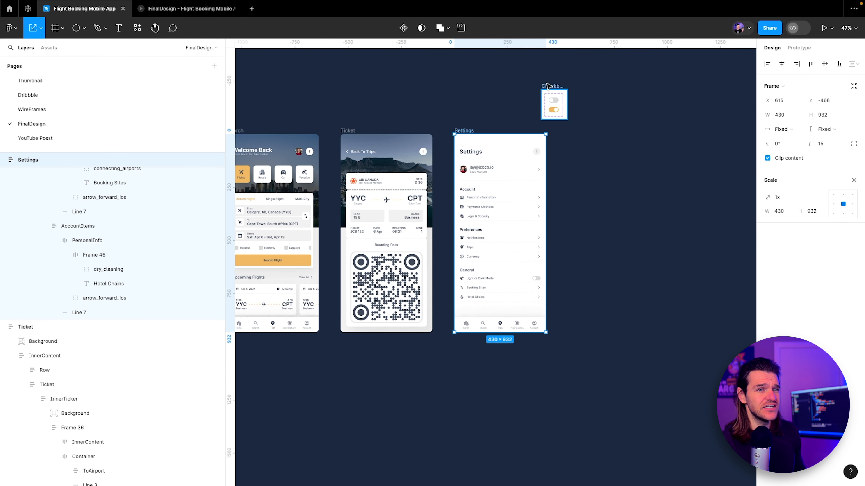
{"action": "left_click_drag", "start_coordinate": [548, 86], "coordinate": [461, 87]}
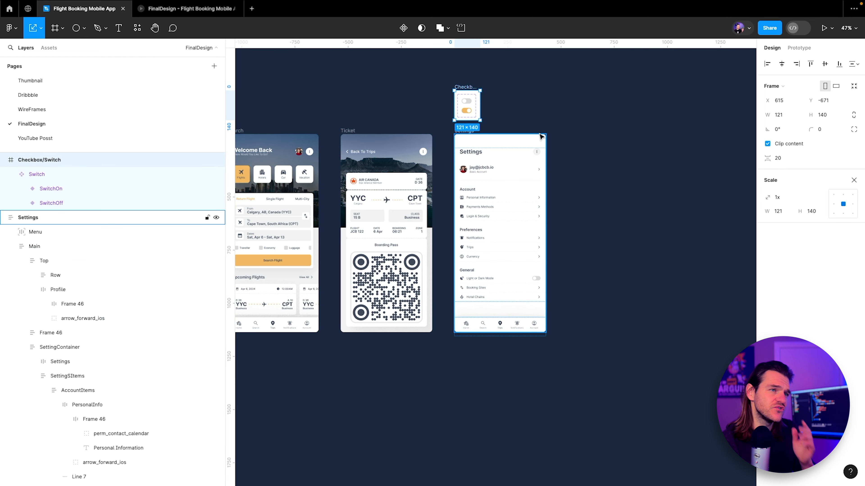
Step: Inspect the Light or Dark Mode switch on the Settings screen and review the Mobile-App local variables
{"action": "scroll", "coordinate": [482, 354], "scroll_direction": "up", "scroll_amount": 5}
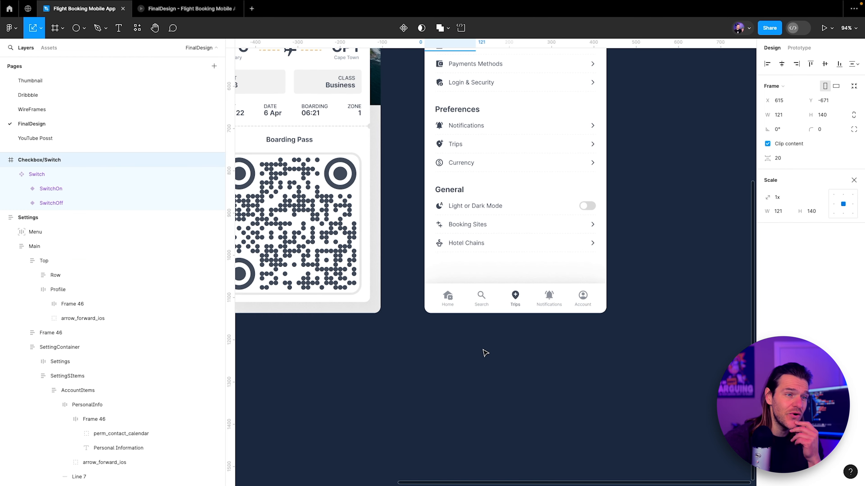
{"action": "left_click_drag", "start_coordinate": [636, 257], "coordinate": [624, 311]}
{"action": "left_click", "coordinate": [580, 261], "text": "super"}
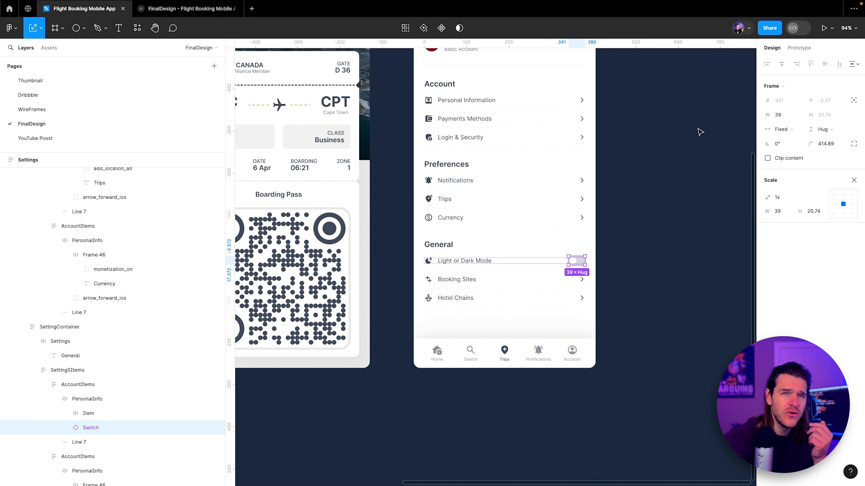
{"action": "left_click", "coordinate": [738, 108]}
{"action": "left_click", "coordinate": [854, 104]}
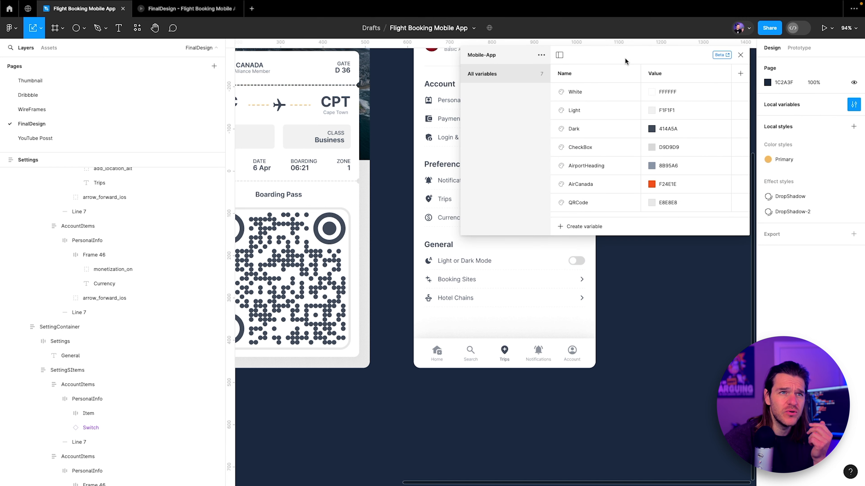
{"action": "left_click_drag", "start_coordinate": [625, 61], "coordinate": [524, 113]}
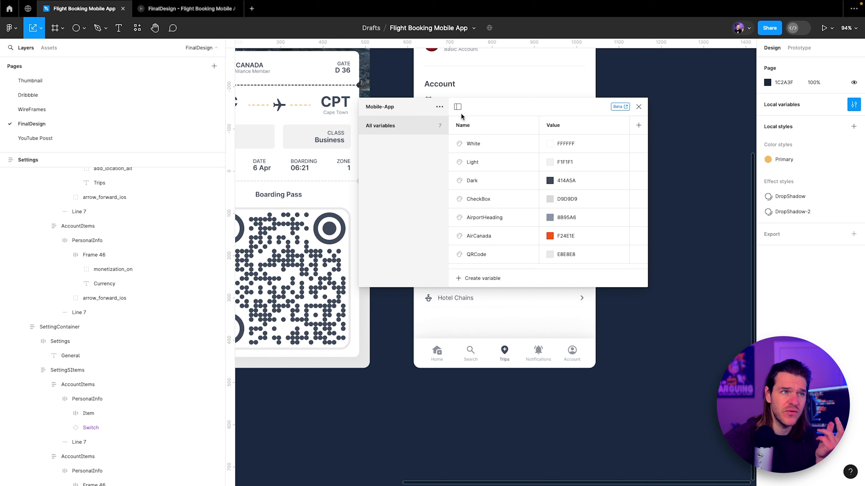
{"action": "left_click", "coordinate": [638, 107]}
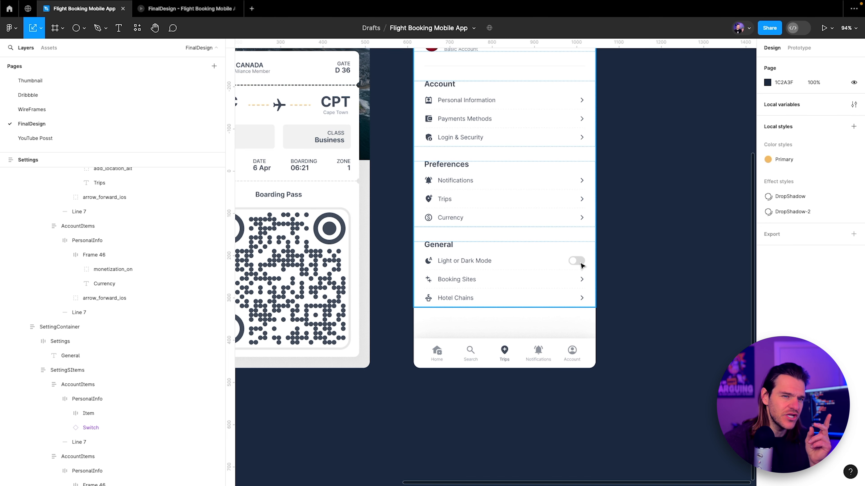
Step: Select the Light or Dark Mode switch instance and examine its prototype interactions and scroll behavior
{"action": "left_click", "coordinate": [581, 265]}
{"action": "double_click", "coordinate": [581, 266]}
{"action": "double_click", "coordinate": [581, 265]}
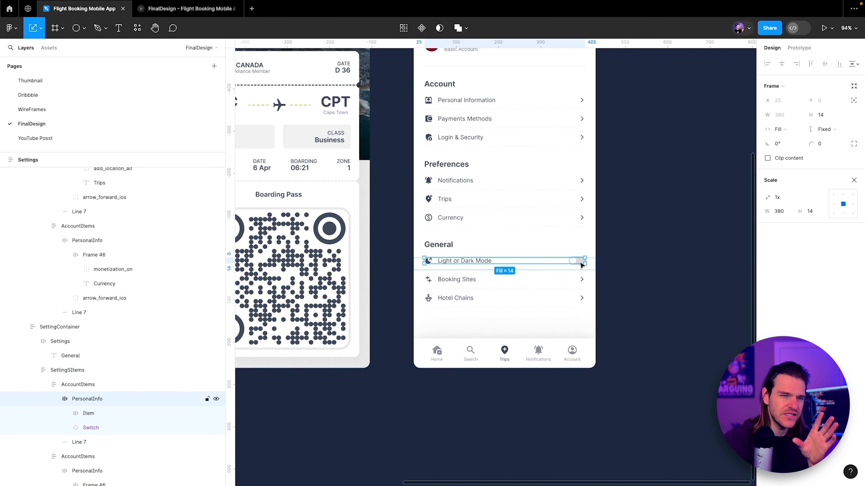
{"action": "double_click", "coordinate": [581, 265]}
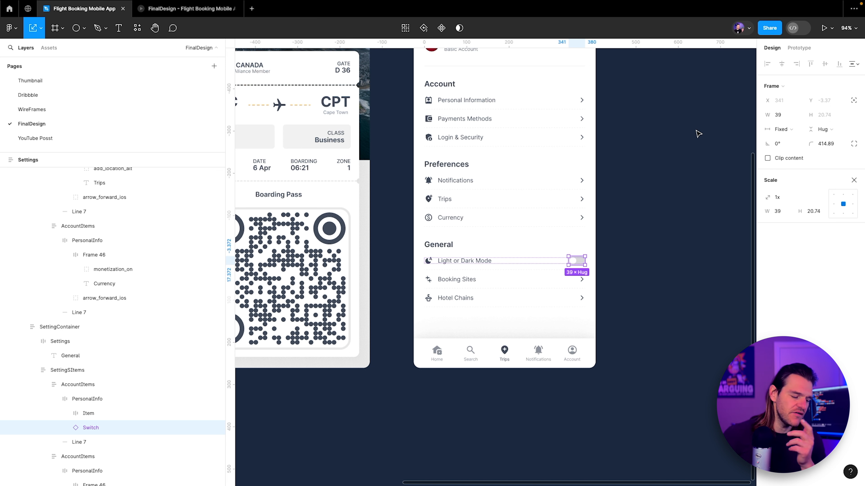
{"action": "left_click", "coordinate": [794, 48]}
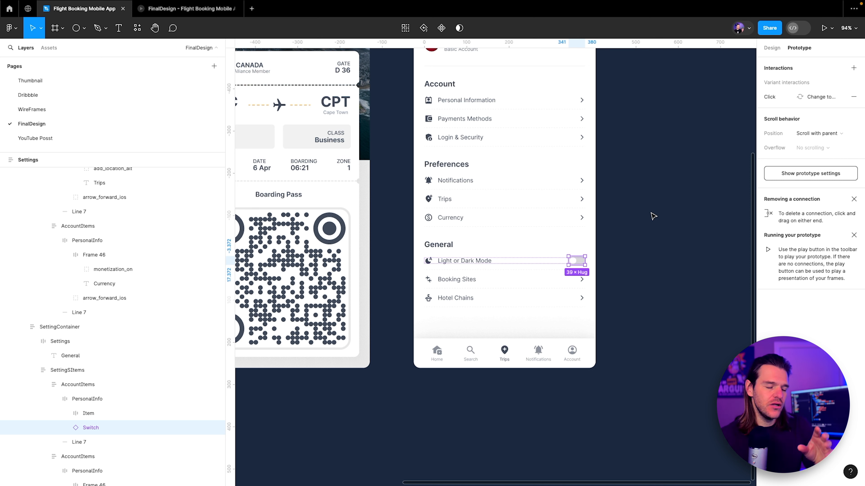
{"action": "scroll", "coordinate": [652, 216], "scroll_direction": "up", "scroll_amount": 8}
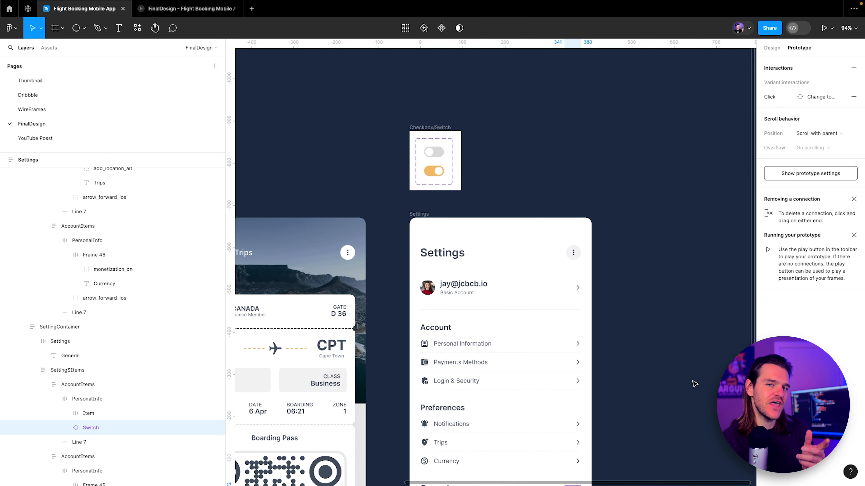
{"action": "scroll", "coordinate": [694, 383], "scroll_direction": "down", "scroll_amount": 6}
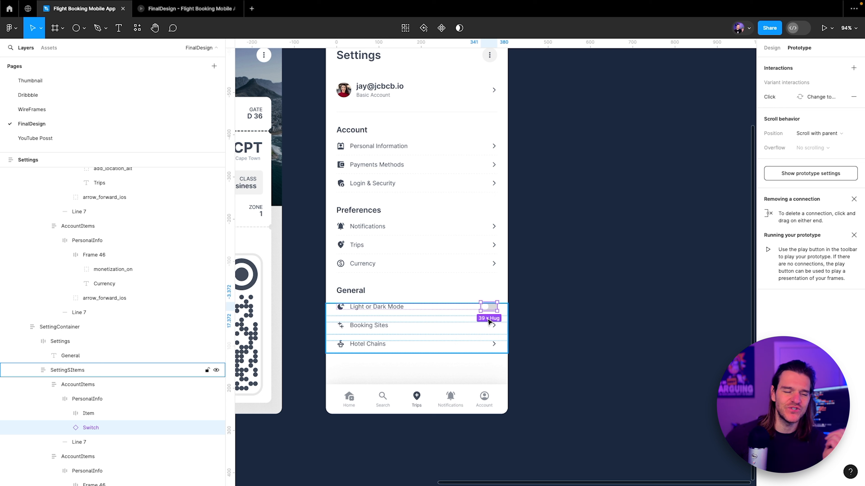
Step: Examine the click interaction from the SwitchOff variant to SwitchOn in the Checkbox/Switch frame
{"action": "scroll", "coordinate": [477, 306], "scroll_direction": "up", "scroll_amount": 5}
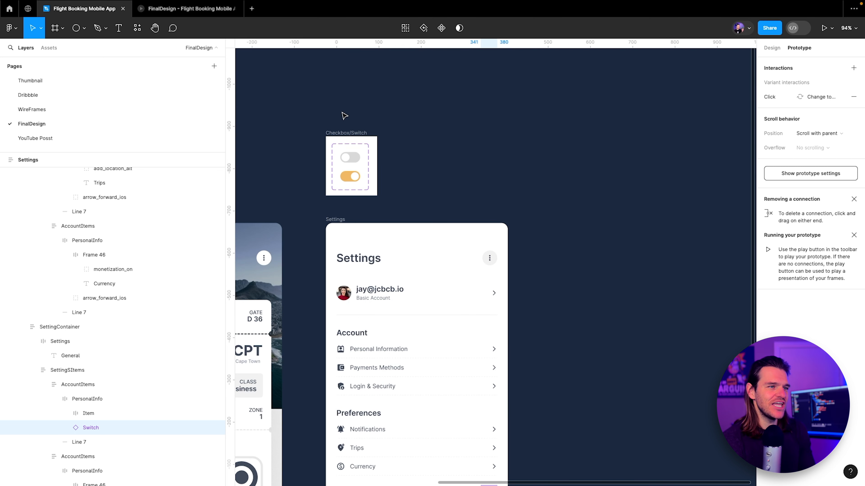
{"action": "scroll", "coordinate": [343, 162], "scroll_direction": "up", "scroll_amount": 4}
{"action": "scroll", "coordinate": [342, 161], "scroll_direction": "up", "scroll_amount": 5}
{"action": "left_click", "coordinate": [395, 171]}
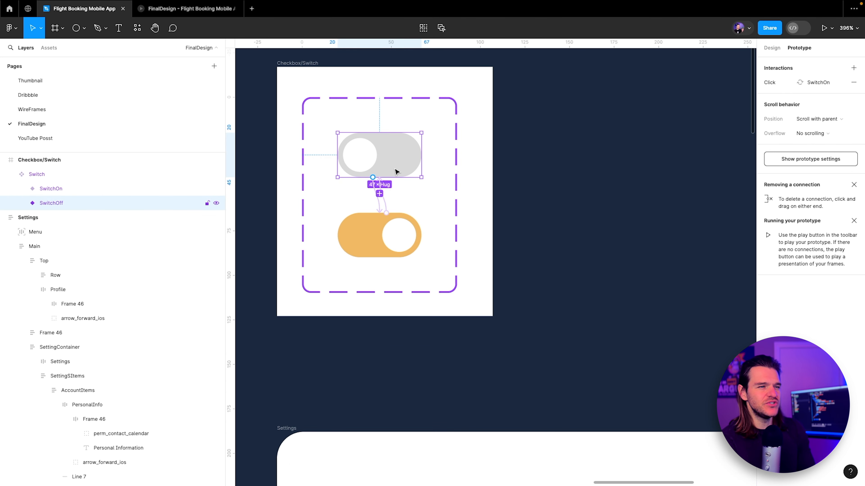
{"action": "left_click", "coordinate": [378, 203]}
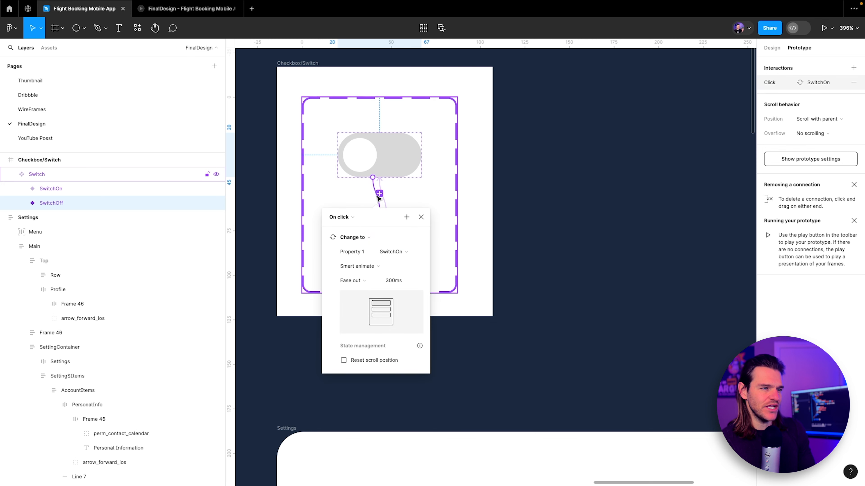
{"action": "left_click_drag", "start_coordinate": [366, 218], "coordinate": [434, 181]}
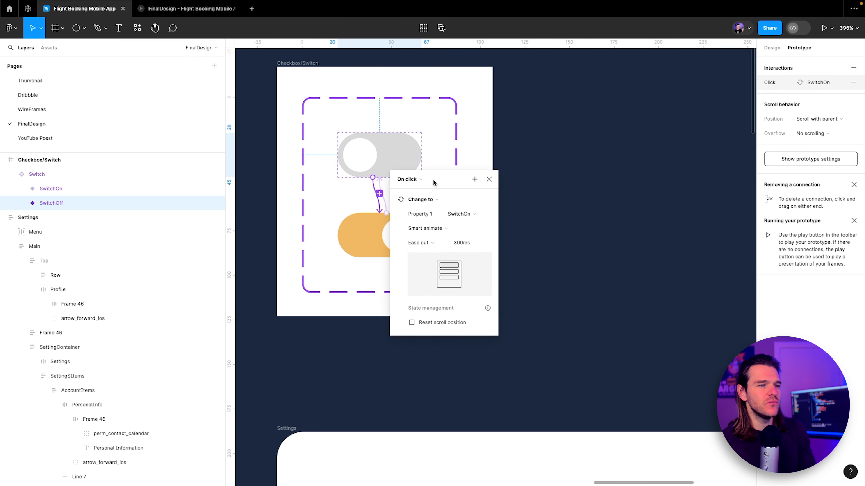
{"action": "left_click", "coordinate": [475, 200]}
{"action": "left_click", "coordinate": [478, 200]}
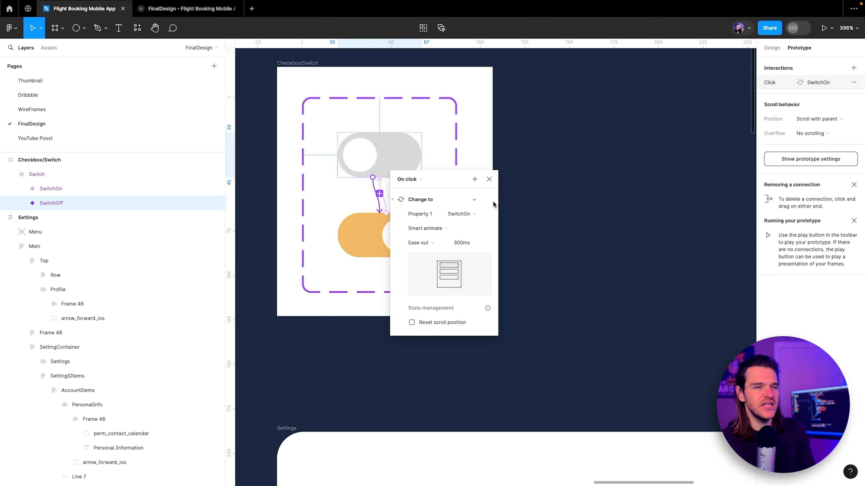
{"action": "left_click", "coordinate": [393, 201]}
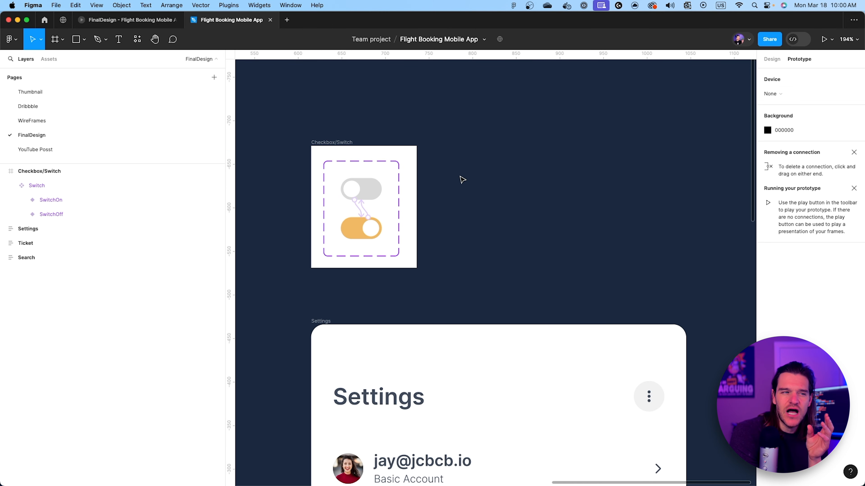
Step: Add an iPhone 14 & 15 Pro Max frame, 430 × 932, beside the Settings screen
{"action": "scroll", "coordinate": [702, 179], "scroll_direction": "right", "scroll_amount": 3}
{"action": "scroll", "coordinate": [514, 152], "scroll_direction": "down", "scroll_amount": 5}
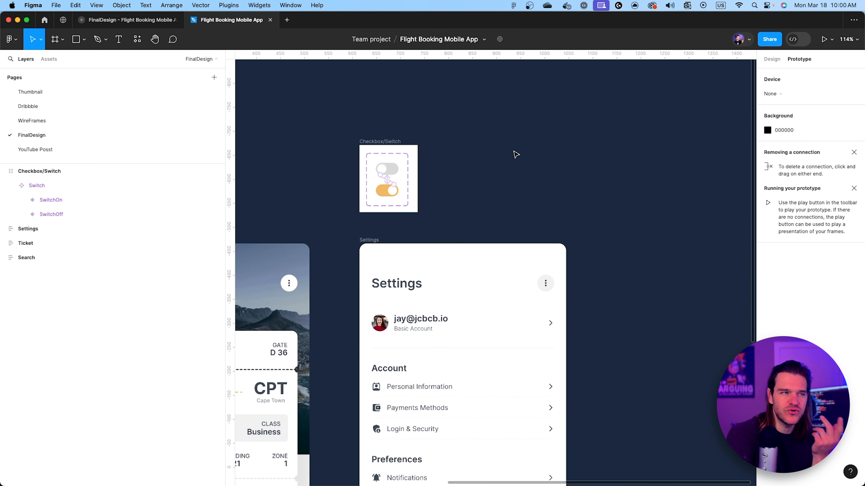
{"action": "scroll", "coordinate": [514, 152], "scroll_direction": "down", "scroll_amount": 5}
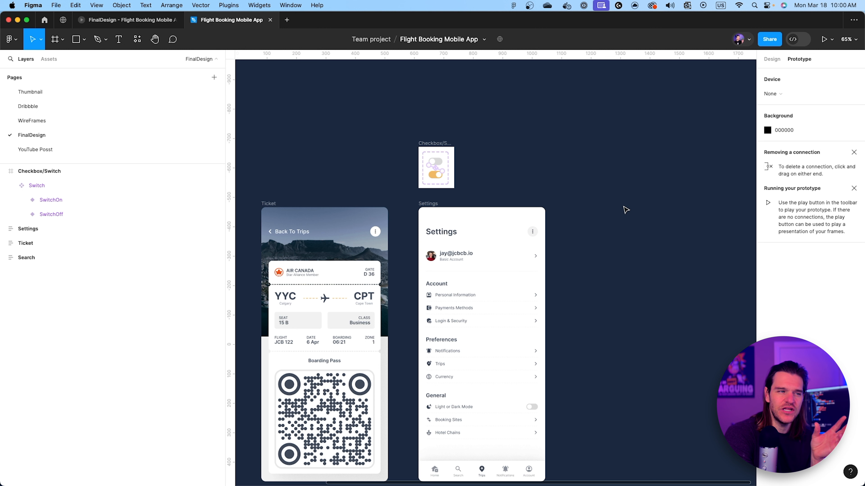
{"action": "scroll", "coordinate": [623, 209], "scroll_direction": "right", "scroll_amount": 2}
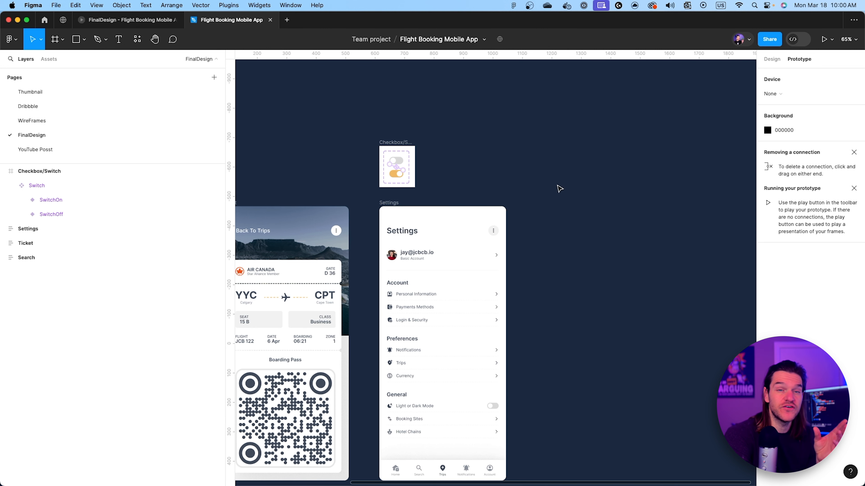
{"action": "left_click", "coordinate": [59, 49]}
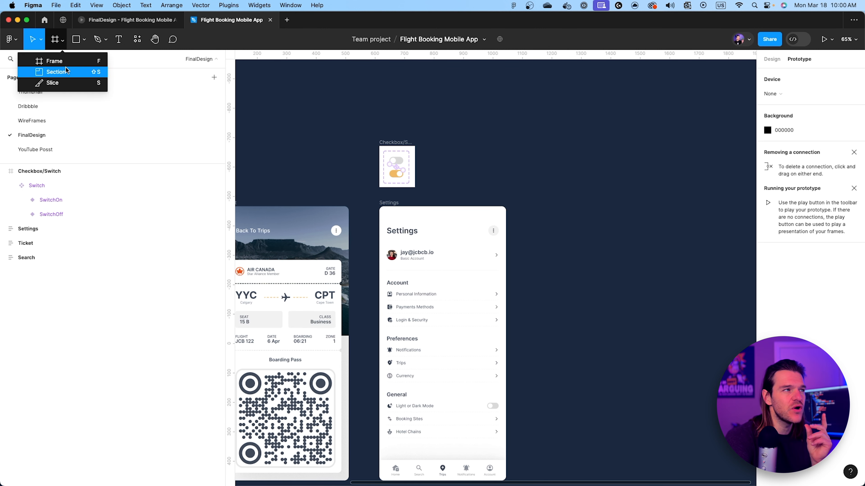
{"action": "left_click", "coordinate": [73, 64]}
{"action": "left_click", "coordinate": [831, 105]}
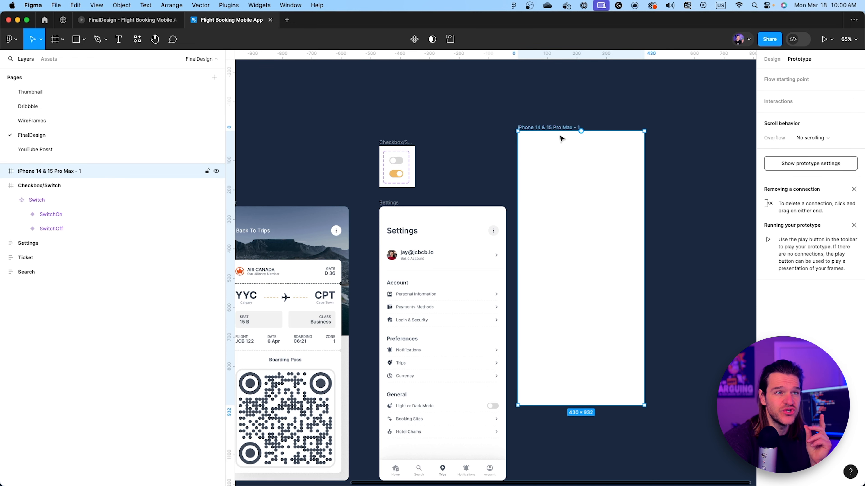
Step: Fill the new iPhone frame with the dark-mode flight search screen image and place it up beside the Checkbox/Switch frame
{"action": "left_click_drag", "start_coordinate": [550, 129], "coordinate": [578, 209]}
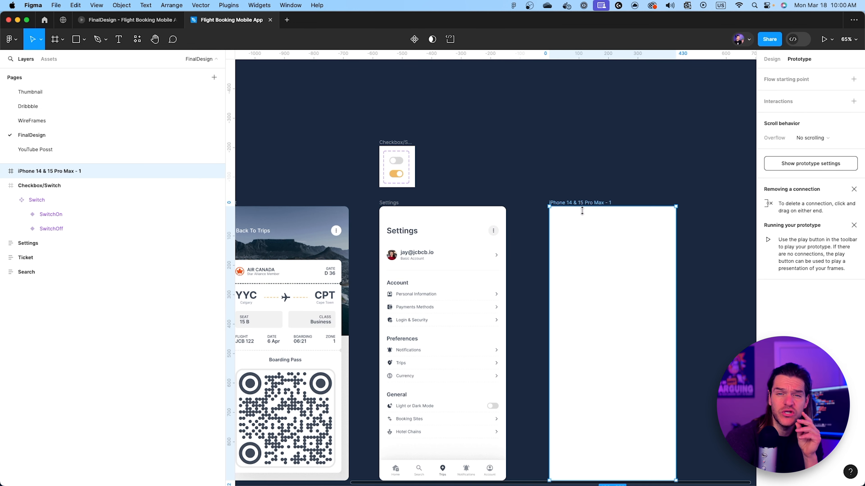
{"action": "left_click", "coordinate": [770, 59]}
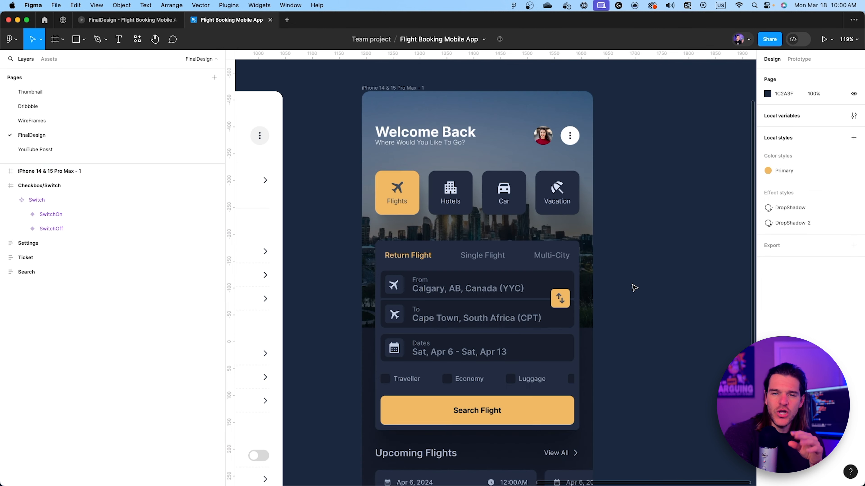
{"action": "scroll", "coordinate": [634, 288], "scroll_direction": "down", "scroll_amount": 3}
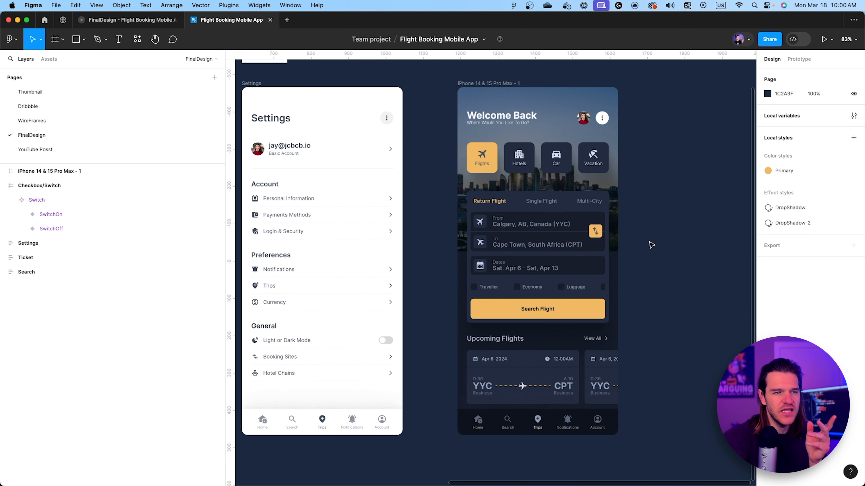
{"action": "left_click_drag", "start_coordinate": [649, 245], "coordinate": [743, 245]}
{"action": "left_click_drag", "start_coordinate": [663, 243], "coordinate": [581, 404]}
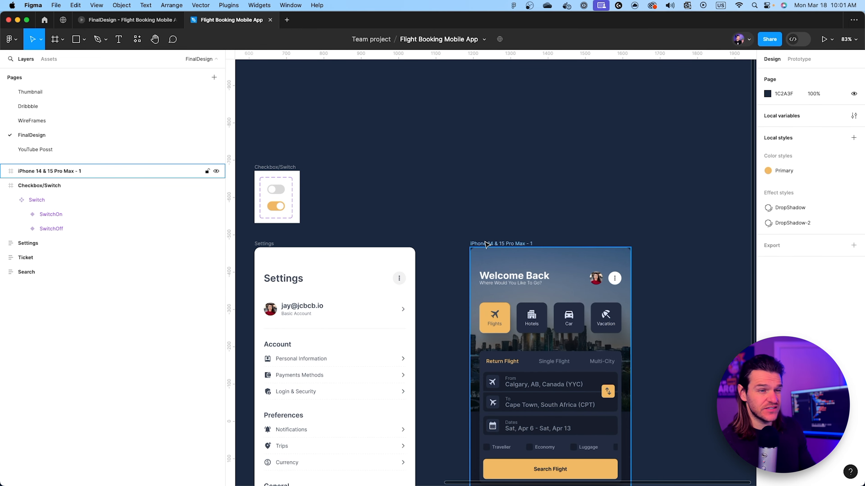
{"action": "left_click_drag", "start_coordinate": [487, 244], "coordinate": [464, 86]}
{"action": "left_click_drag", "start_coordinate": [376, 187], "coordinate": [444, 179]}
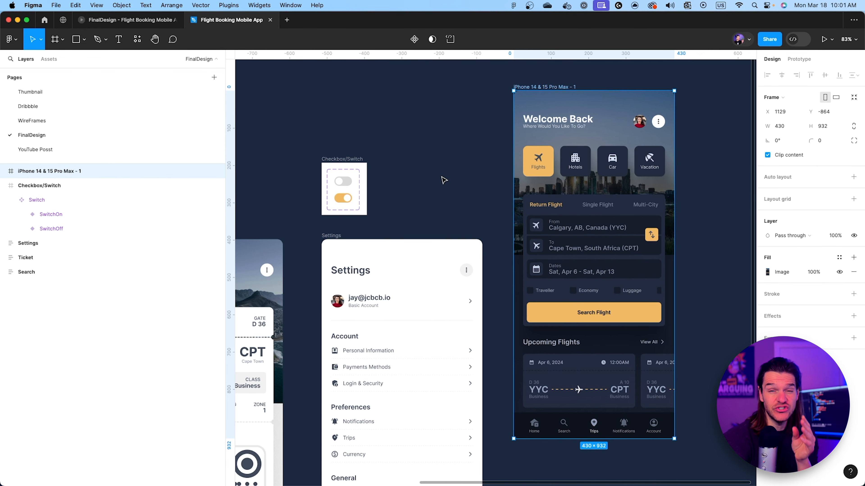
Step: In the SwitchOff variant's click interaction, choose White as the target of the Set variable action
{"action": "scroll", "coordinate": [373, 198], "scroll_direction": "up", "scroll_amount": 5}
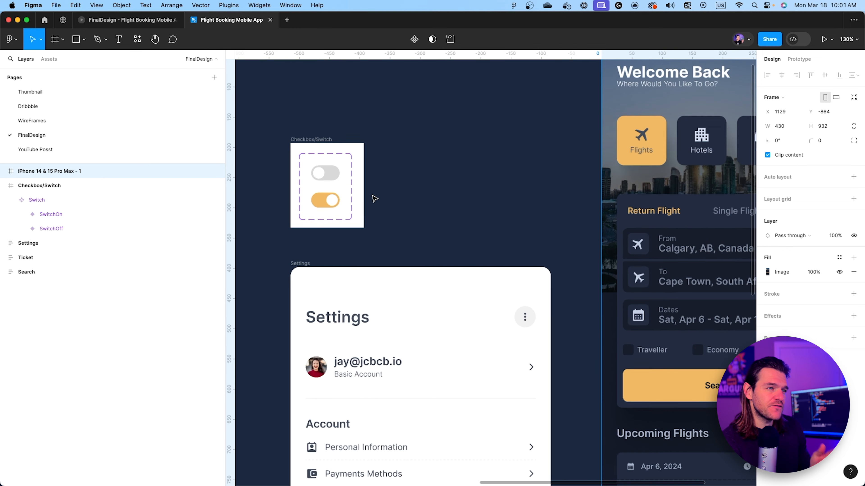
{"action": "double_click", "coordinate": [331, 178]}
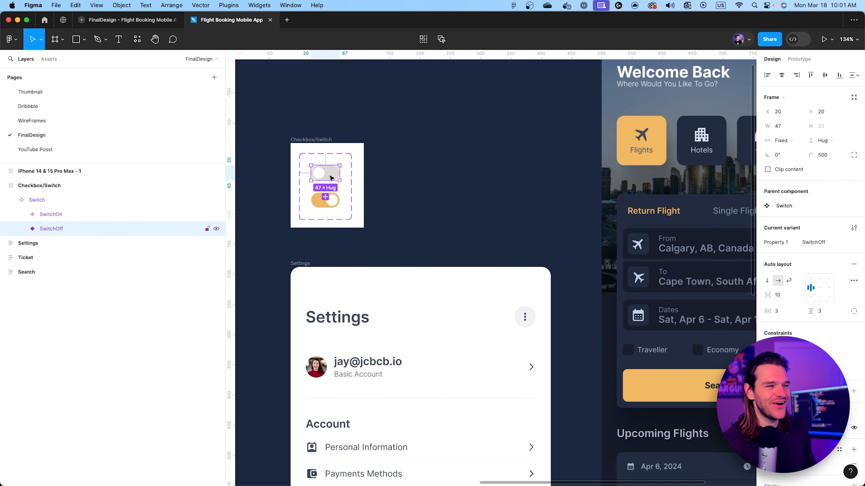
{"action": "left_click", "coordinate": [799, 59]}
{"action": "scroll", "coordinate": [331, 206], "scroll_direction": "up", "scroll_amount": 6}
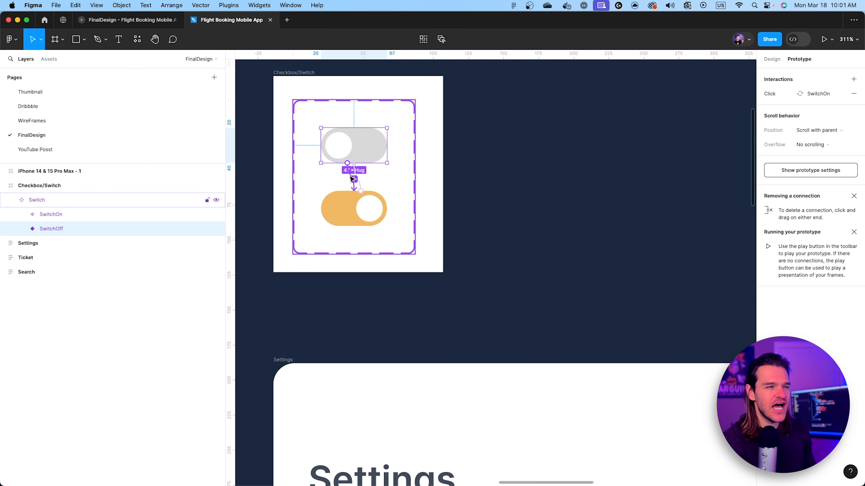
{"action": "left_click", "coordinate": [353, 179]}
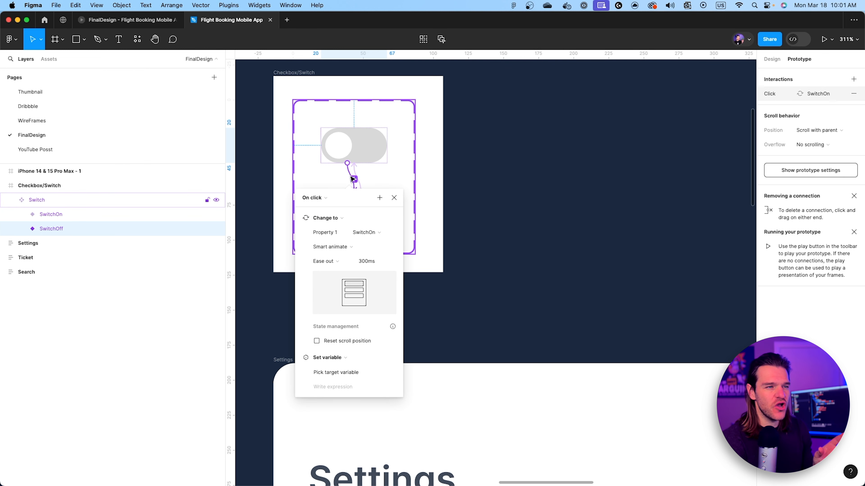
{"action": "left_click", "coordinate": [297, 220]}
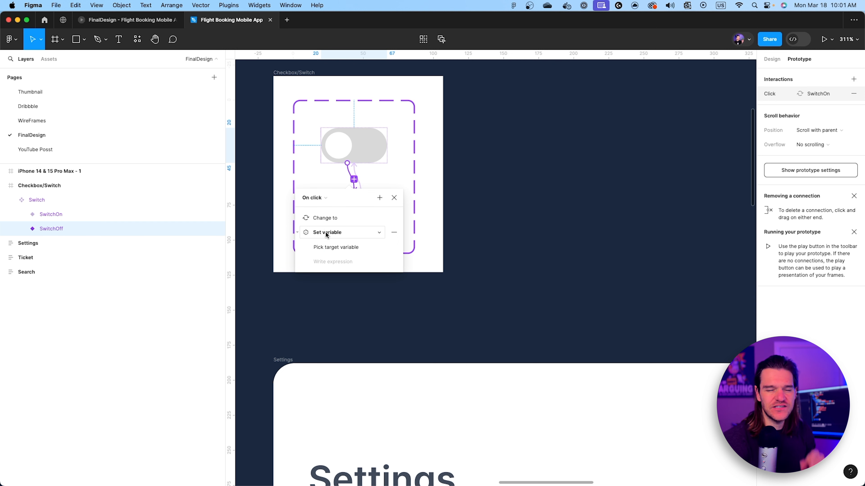
{"action": "left_click", "coordinate": [350, 248]}
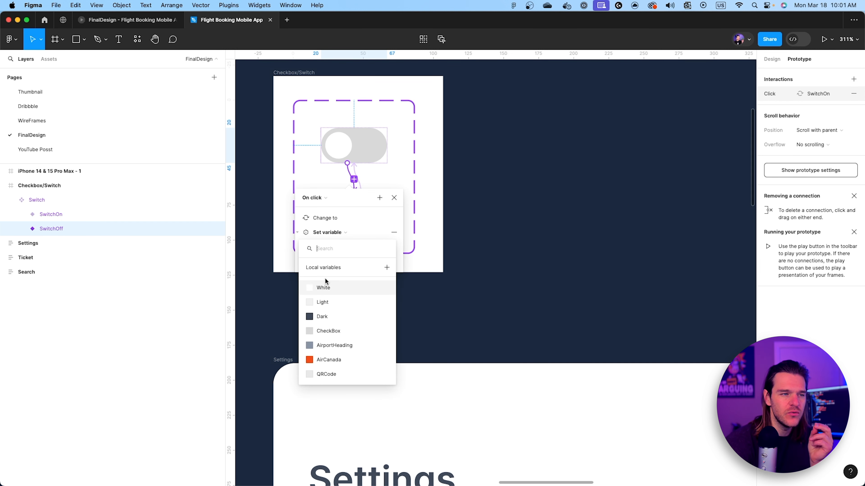
{"action": "left_click", "coordinate": [313, 291]}
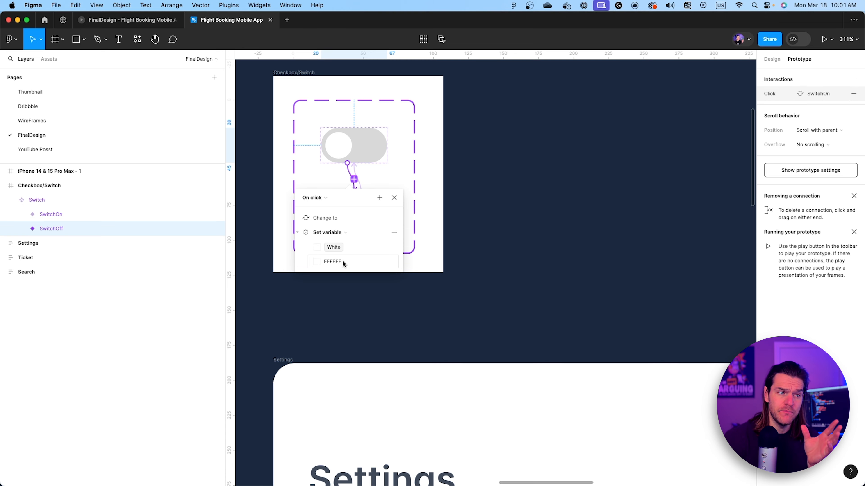
Step: Set the White variable's value in the click interaction to 242C40, sampled from the dark-mode reference frame
{"action": "key", "text": "shift+1"}
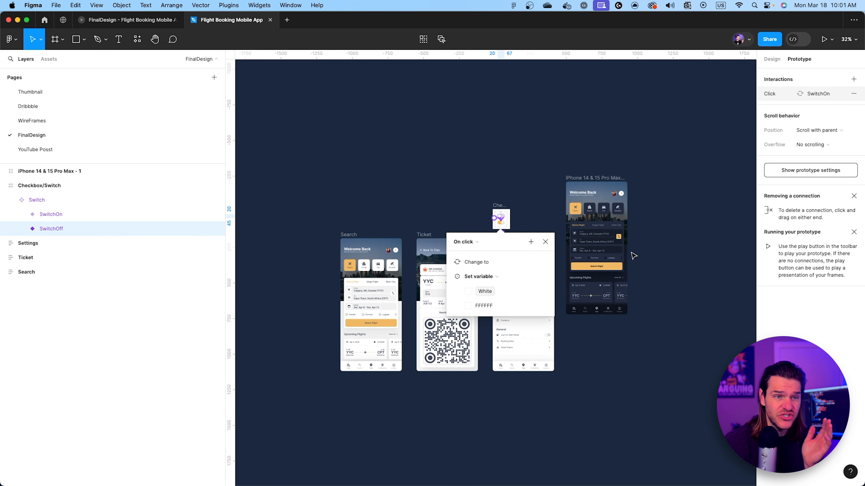
{"action": "scroll", "coordinate": [633, 256], "scroll_direction": "up", "scroll_amount": 5}
{"action": "left_click", "coordinate": [348, 253]}
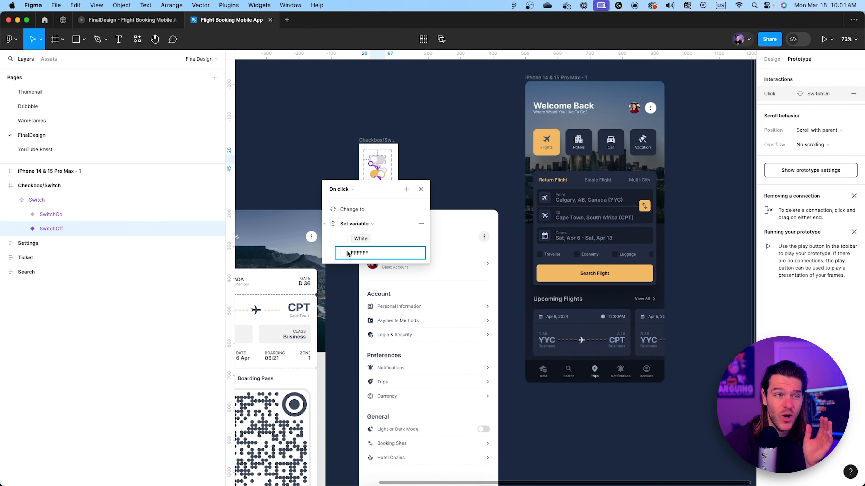
{"action": "left_click", "coordinate": [348, 253]}
{"action": "left_click", "coordinate": [347, 378]}
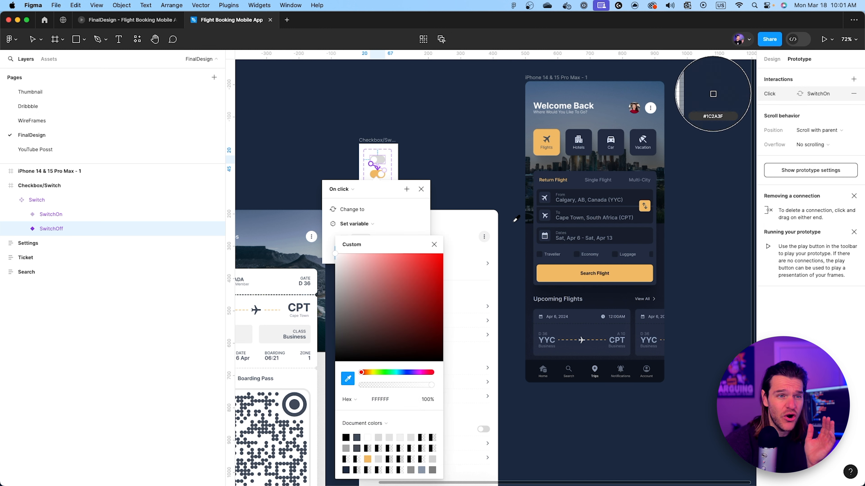
{"action": "left_click", "coordinate": [567, 247]}
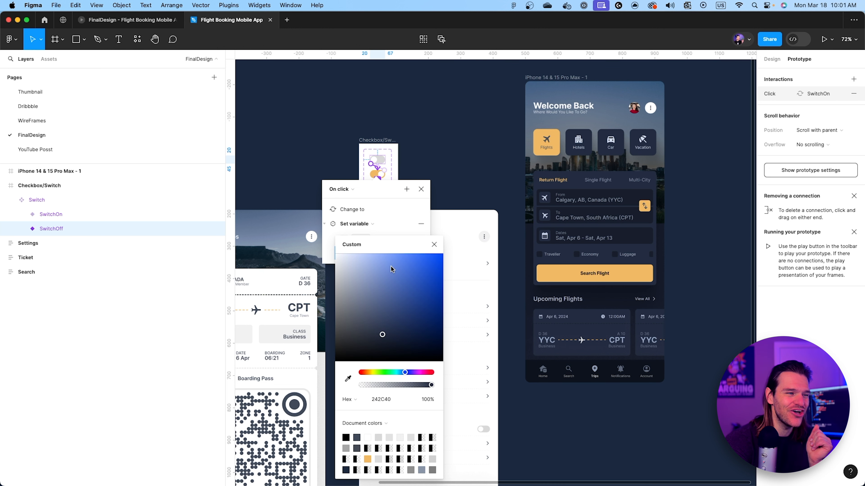
{"action": "left_click", "coordinate": [431, 244]}
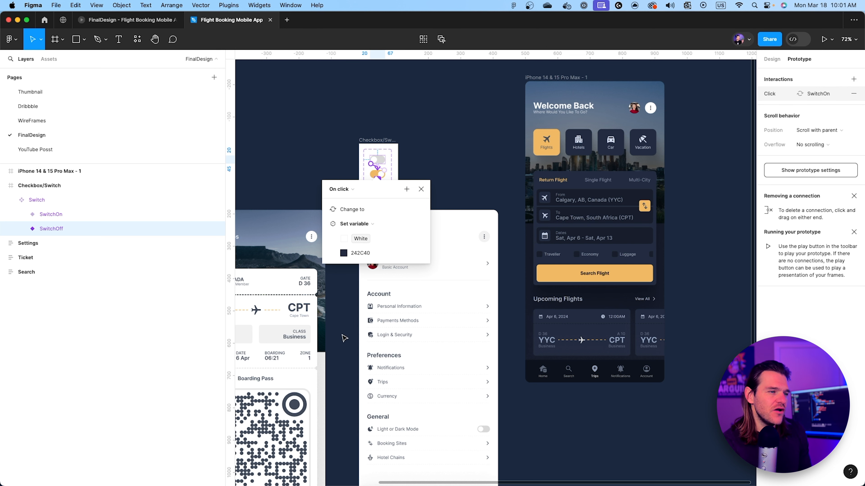
Step: Compare the light Search, Ticket and Settings screens with the dark-mode reference frame, then close the interaction details
{"action": "scroll", "coordinate": [340, 335], "scroll_direction": "left", "scroll_amount": 10}
{"action": "scroll", "coordinate": [340, 335], "scroll_direction": "down", "scroll_amount": 3}
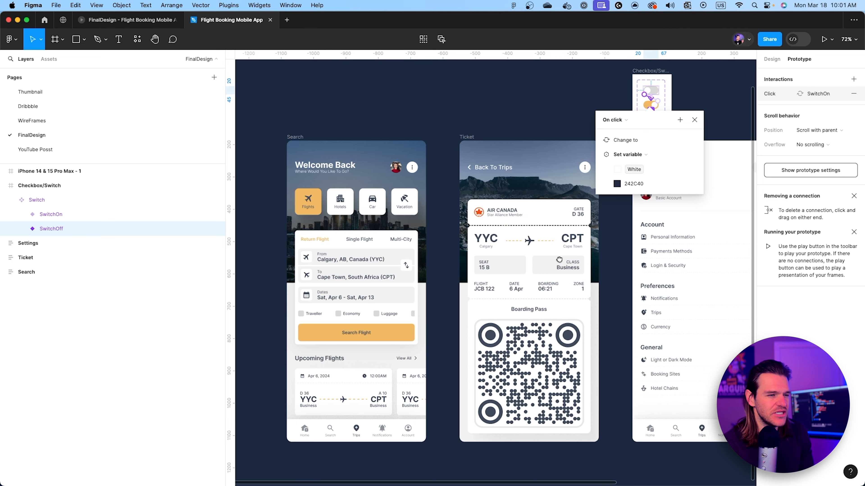
{"action": "scroll", "coordinate": [539, 262], "scroll_direction": "right", "scroll_amount": 5}
{"action": "scroll", "coordinate": [539, 262], "scroll_direction": "up", "scroll_amount": 1}
{"action": "scroll", "coordinate": [484, 276], "scroll_direction": "right", "scroll_amount": 5}
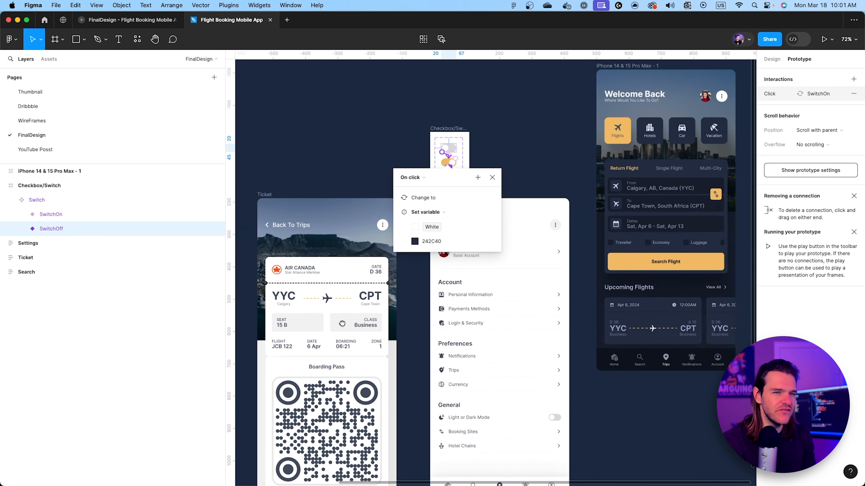
{"action": "scroll", "coordinate": [516, 267], "scroll_direction": "up", "scroll_amount": 5}
{"action": "scroll", "coordinate": [516, 267], "scroll_direction": "up", "scroll_amount": 3}
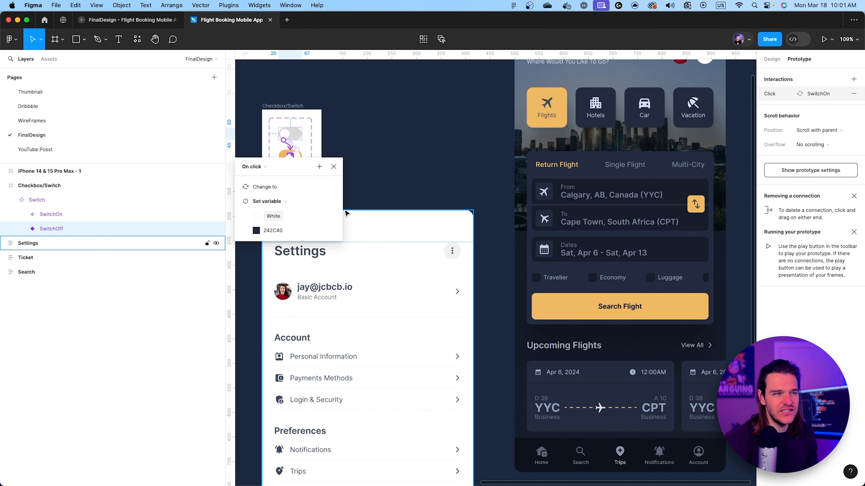
{"action": "left_click", "coordinate": [440, 166]}
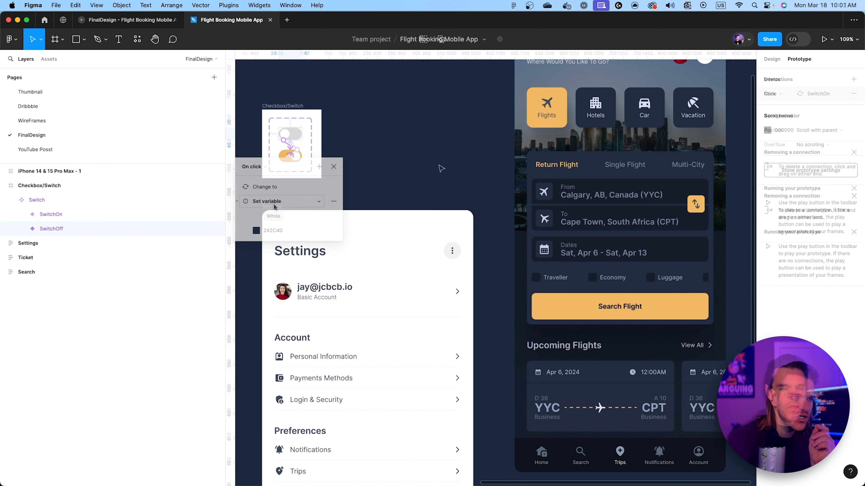
Step: Draw a swatch rectangle about 61 × 57 on the empty canvas beside the dark-mode reference frame
{"action": "scroll", "coordinate": [441, 167], "scroll_direction": "down", "scroll_amount": 3}
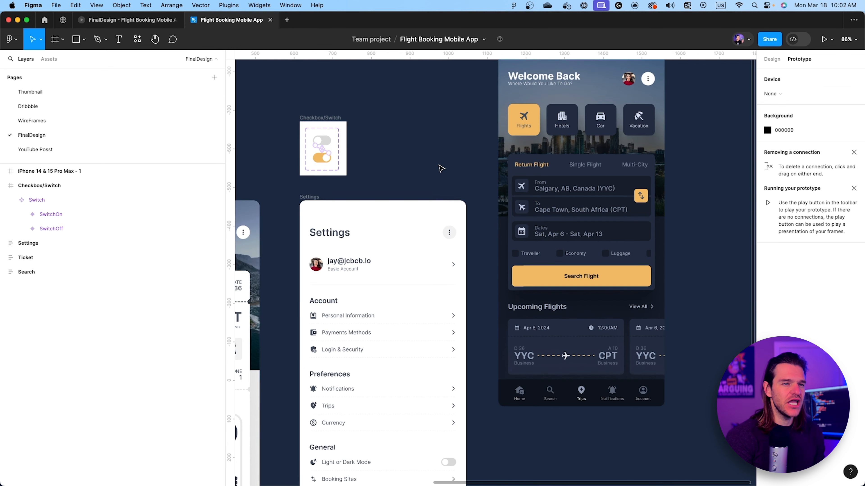
{"action": "left_click_drag", "start_coordinate": [553, 163], "coordinate": [404, 151]}
{"action": "scroll", "coordinate": [487, 217], "scroll_direction": "up", "scroll_amount": 5}
{"action": "scroll", "coordinate": [483, 217], "scroll_direction": "up", "scroll_amount": 1}
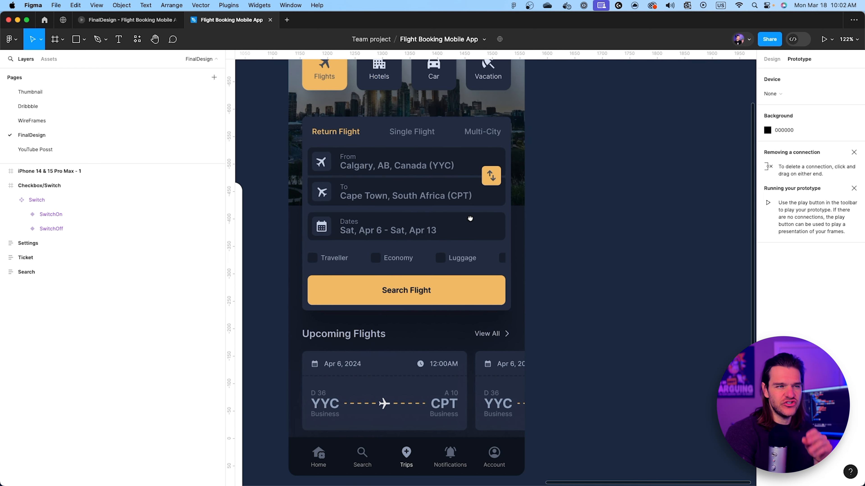
{"action": "left_click", "coordinate": [772, 59]}
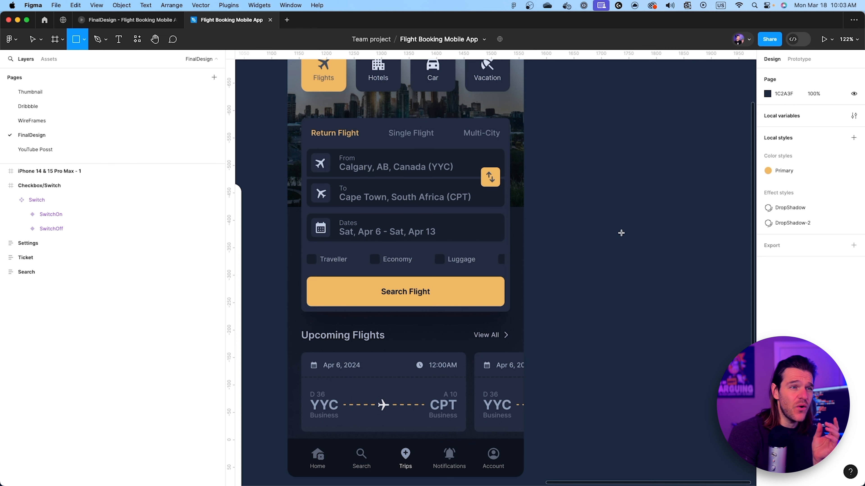
{"action": "mouse_move", "coordinate": [606, 228]}
{"action": "left_mouse_down"}
{"action": "mouse_move", "coordinate": [639, 256]}
{"action": "mouse_move", "coordinate": [585, 239]}
{"action": "mouse_move", "coordinate": [582, 246]}
{"action": "left_mouse_up"}
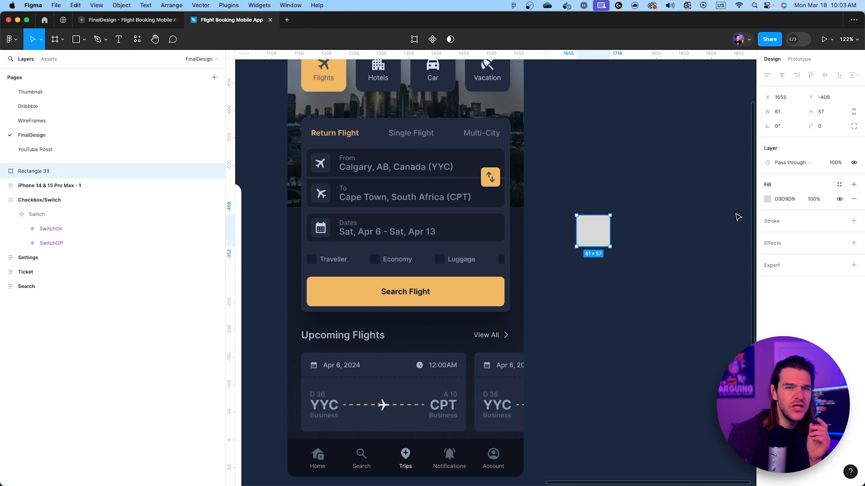
Step: Fill the swatch rectangle with 161C2B, sampled from the dark-mode reference frame
{"action": "left_click", "coordinate": [768, 199]}
{"action": "left_click", "coordinate": [661, 353]}
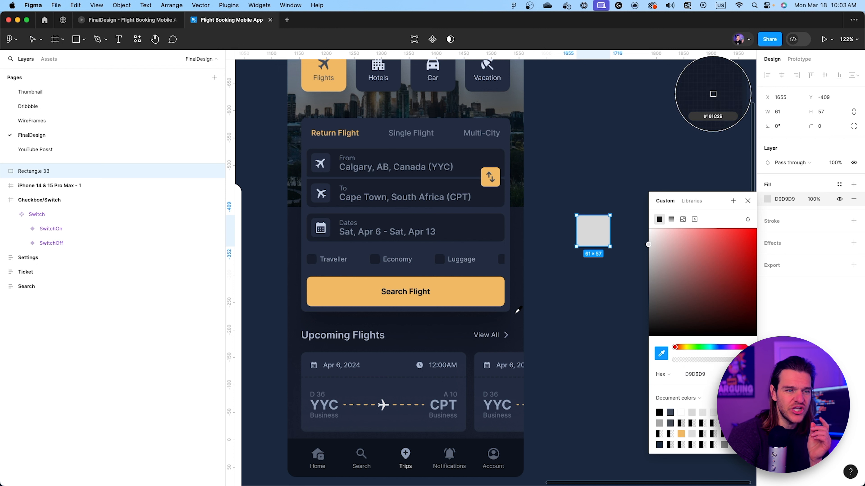
{"action": "left_click", "coordinate": [713, 94]}
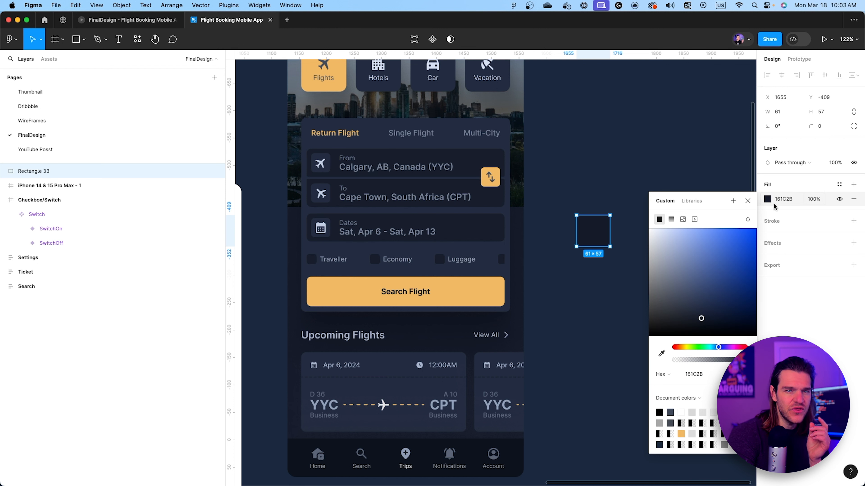
{"action": "left_click", "coordinate": [796, 201]}
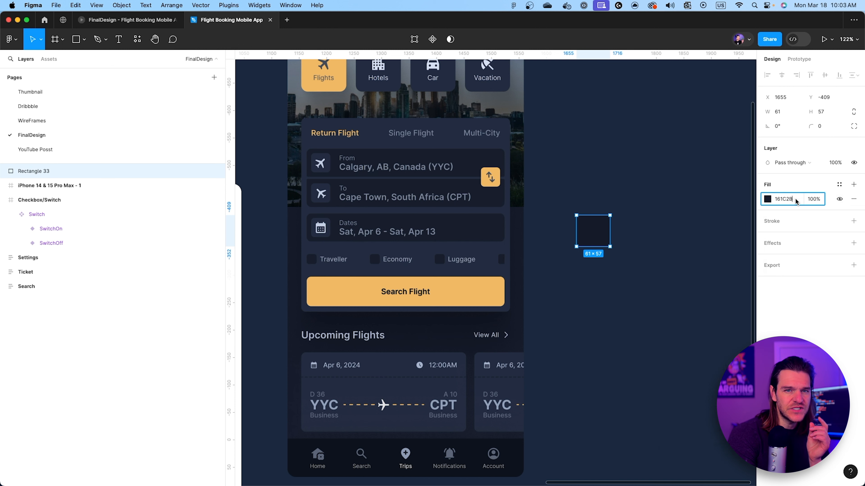
{"action": "left_click", "coordinate": [635, 256]}
Step: Duplicate the swatch directly above the original and fill the copy with 242C40, sampled from the dark flight search card
{"action": "left_click", "coordinate": [597, 243]}
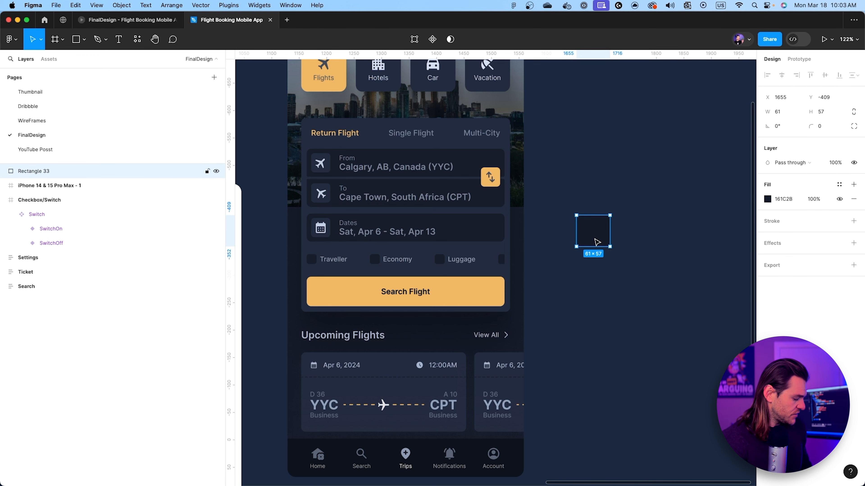
{"action": "left_click_drag", "start_coordinate": [598, 243], "coordinate": [598, 190]}
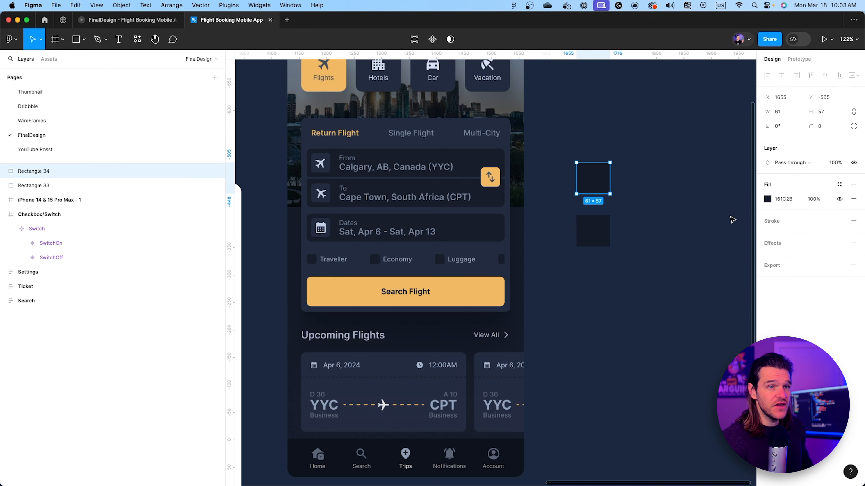
{"action": "left_click", "coordinate": [768, 200]}
{"action": "left_click", "coordinate": [662, 353]}
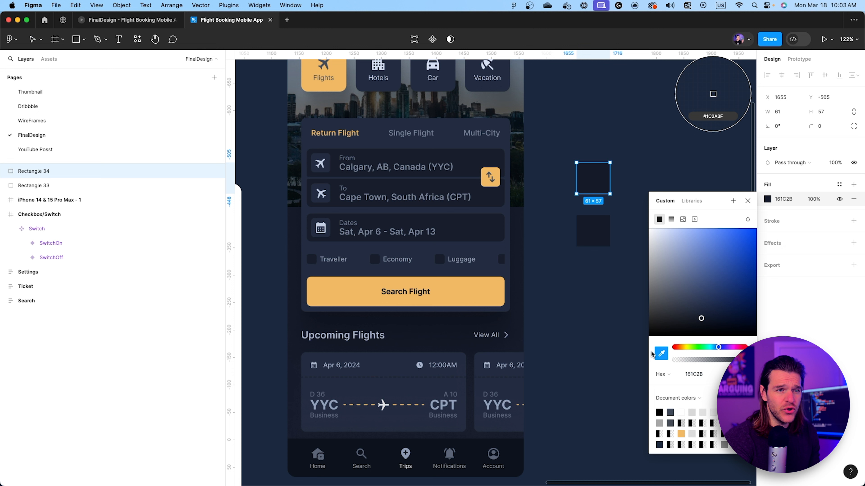
{"action": "left_click", "coordinate": [483, 250]}
{"action": "left_click", "coordinate": [639, 114]}
{"action": "left_click", "coordinate": [594, 188]}
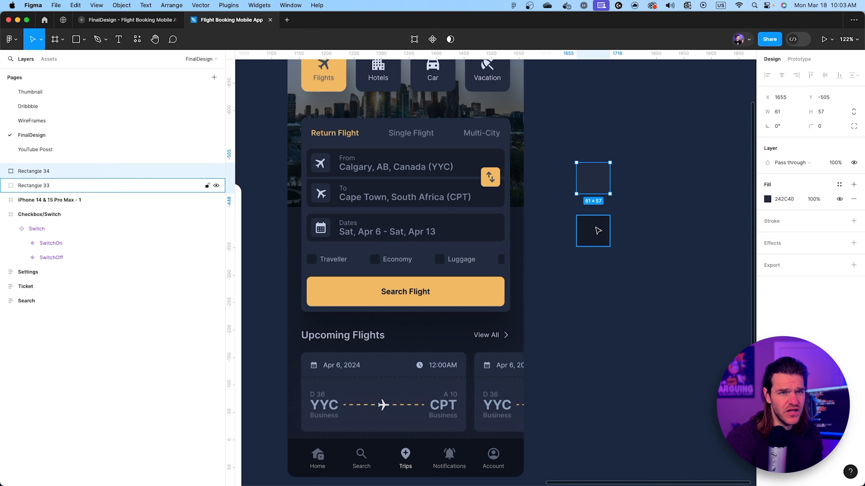
Step: Inspect the fill colours of the two dark swatches beside the reference frame
{"action": "left_click", "coordinate": [598, 230]}
{"action": "left_click", "coordinate": [694, 176]}
{"action": "left_click", "coordinate": [594, 177]}
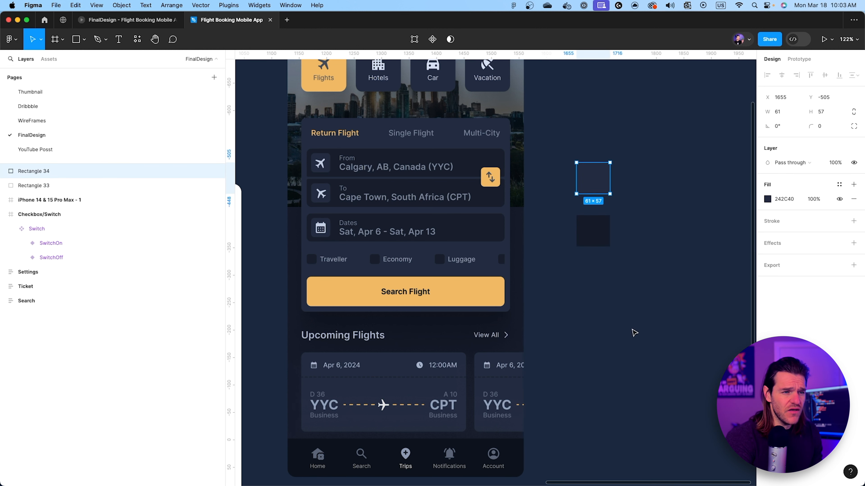
{"action": "left_click_drag", "start_coordinate": [623, 234], "coordinate": [625, 261]}
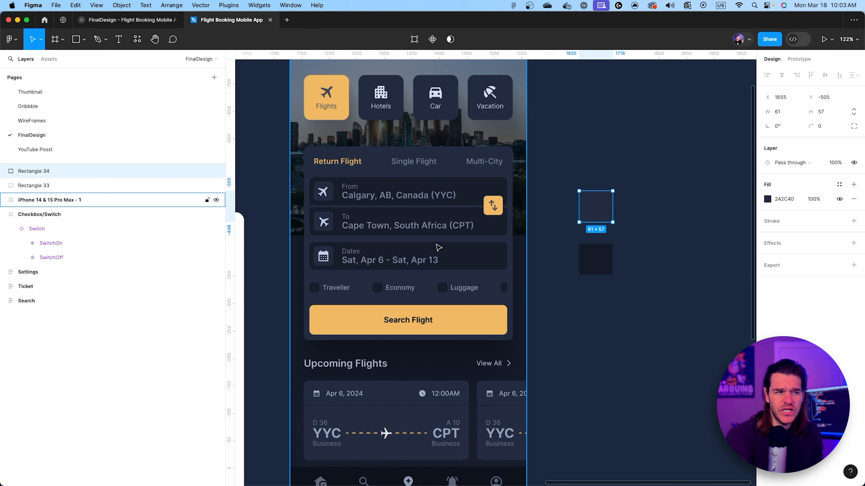
{"action": "left_click", "coordinate": [594, 258]}
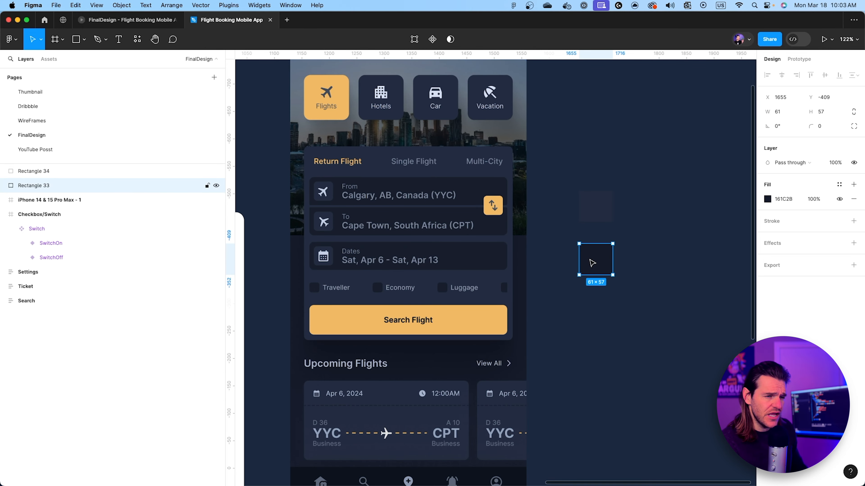
Step: Duplicate the 161C2B swatch directly below itself, fill the copy with 181E2C sampled from the dark-mode reference, and darken it slightly
{"action": "left_click_drag", "start_coordinate": [595, 263], "coordinate": [596, 315]}
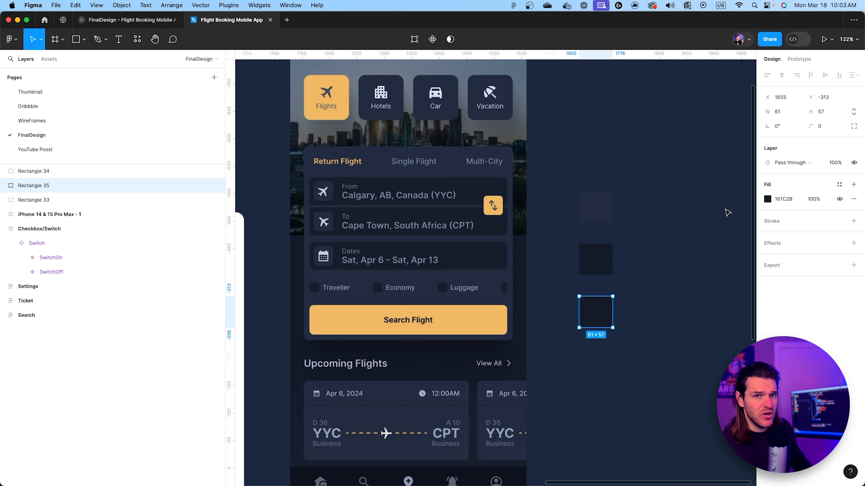
{"action": "left_click", "coordinate": [767, 199]}
{"action": "left_click", "coordinate": [661, 353]}
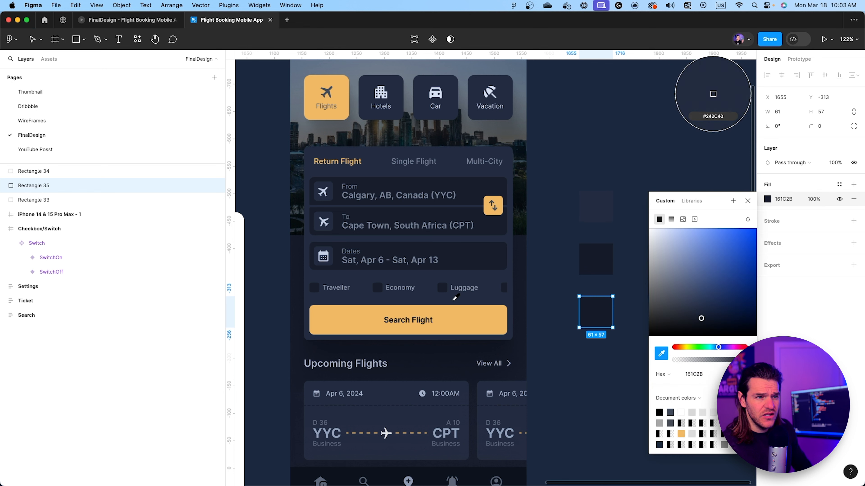
{"action": "left_click", "coordinate": [713, 93]}
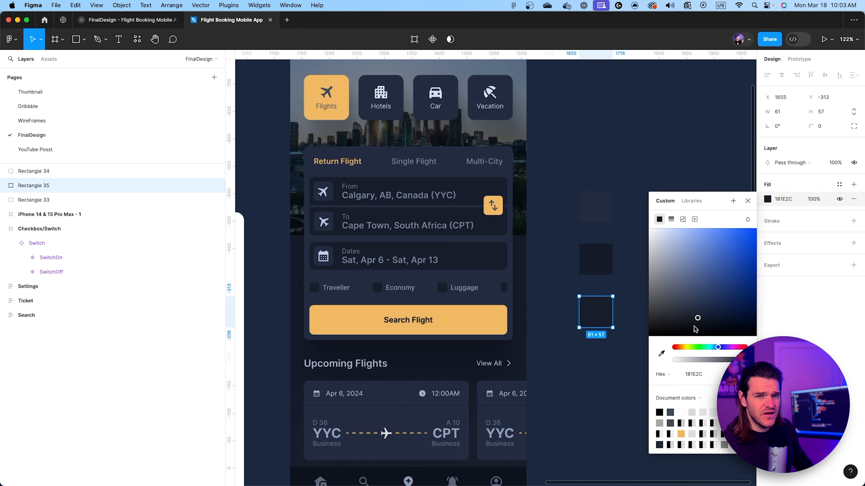
{"action": "left_click_drag", "start_coordinate": [697, 319], "coordinate": [697, 322]}
{"action": "left_click", "coordinate": [747, 201]}
{"action": "left_click", "coordinate": [635, 146]}
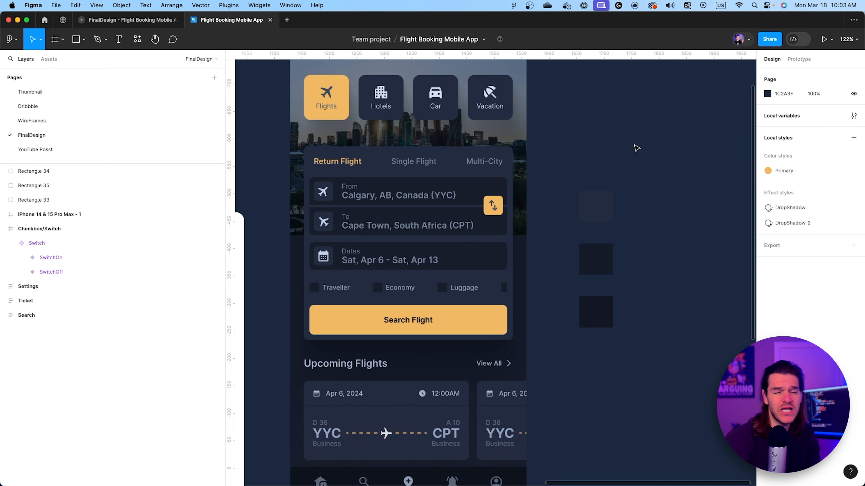
Step: Add a second Set variable action targeting the Light variable to the SwitchOff variant's on-click interaction
{"action": "scroll", "coordinate": [625, 163], "scroll_direction": "down", "scroll_amount": 5}
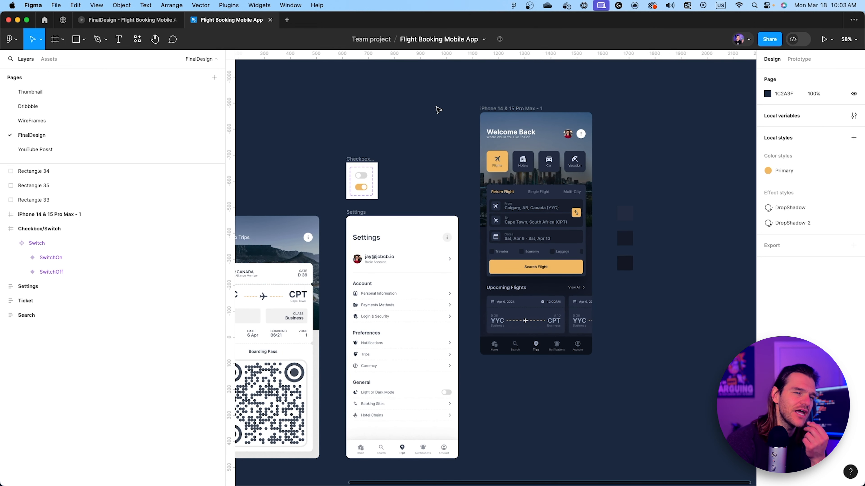
{"action": "left_click", "coordinate": [361, 176]}
{"action": "left_click", "coordinate": [361, 175]}
{"action": "scroll", "coordinate": [362, 176], "scroll_direction": "up", "scroll_amount": 5}
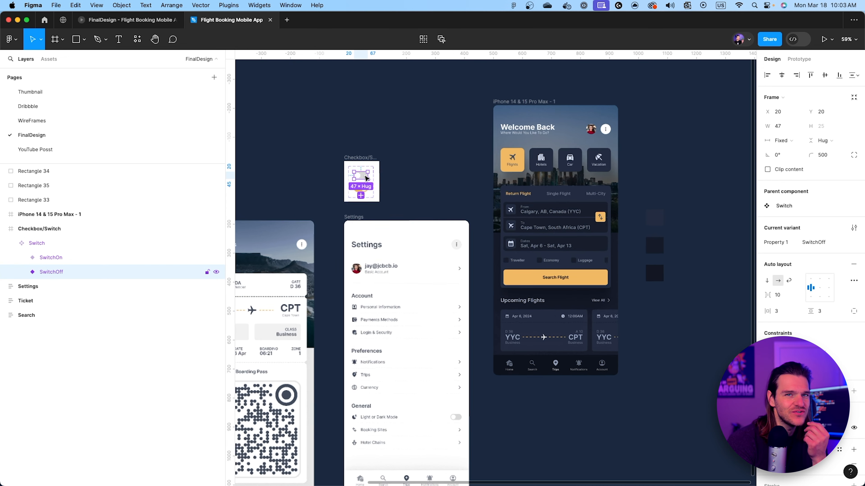
{"action": "left_click", "coordinate": [794, 60]}
{"action": "scroll", "coordinate": [467, 170], "scroll_direction": "right", "scroll_amount": 3}
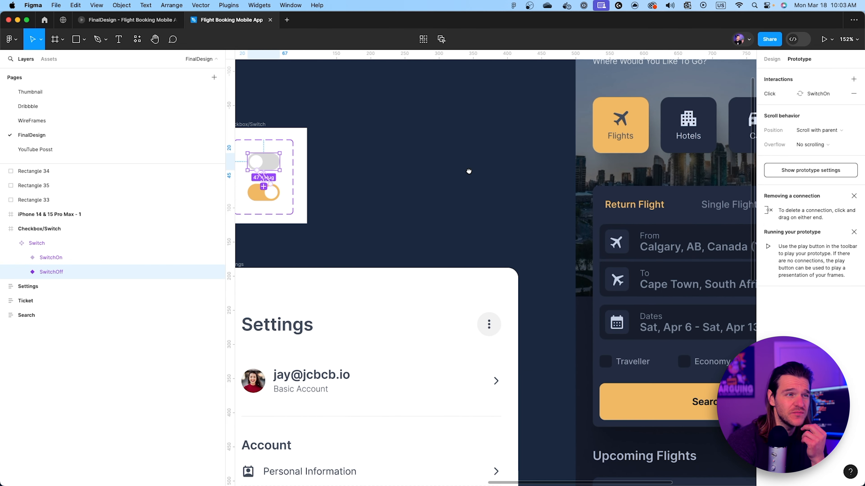
{"action": "left_click", "coordinate": [266, 181]}
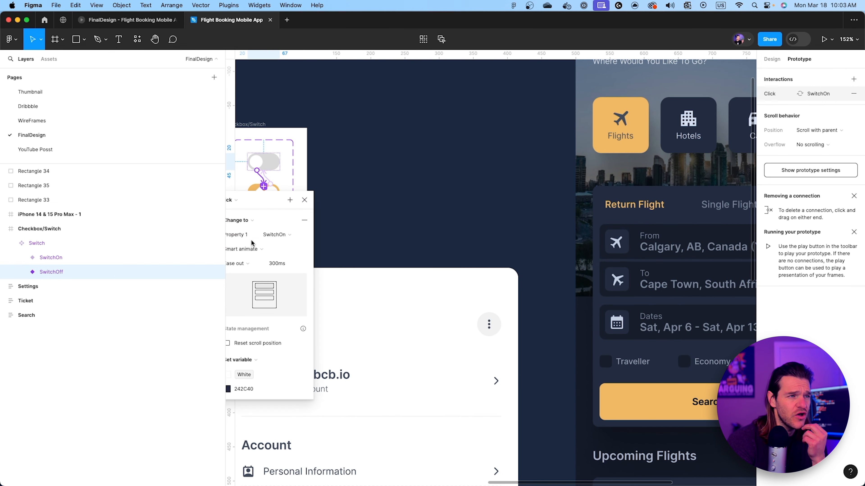
{"action": "scroll", "coordinate": [542, 208], "scroll_direction": "left", "scroll_amount": 3}
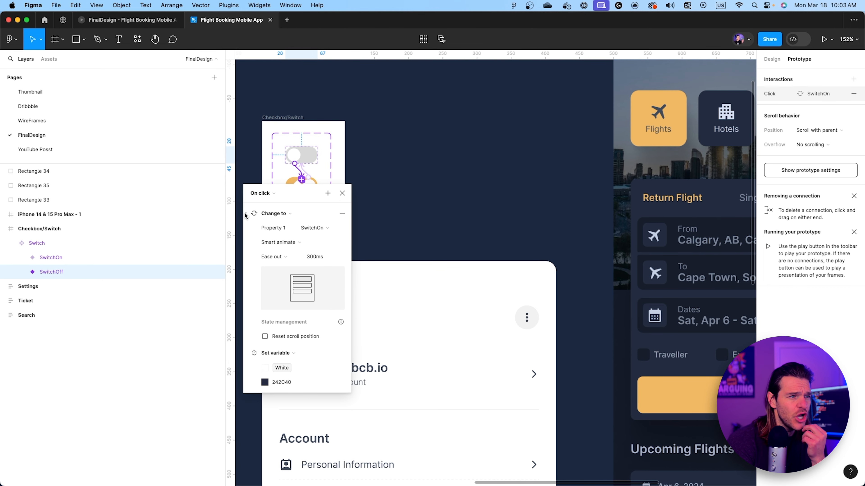
{"action": "left_click", "coordinate": [247, 218]}
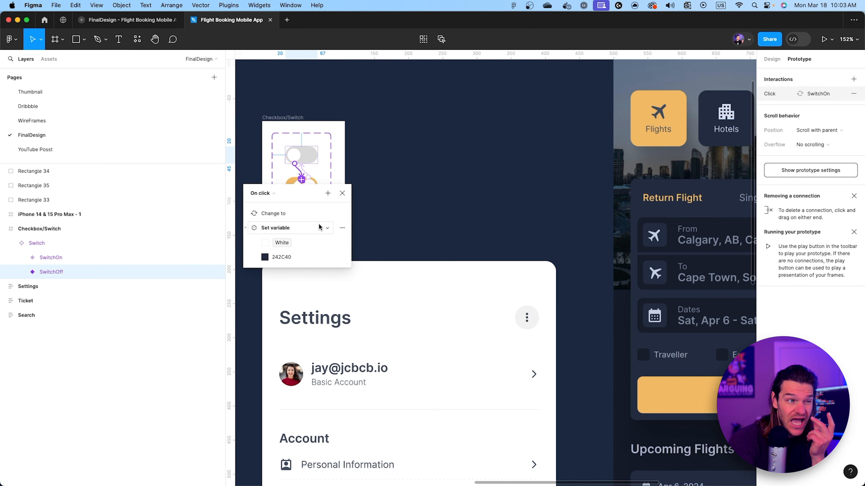
{"action": "left_click", "coordinate": [328, 193]}
{"action": "left_click", "coordinate": [347, 253]}
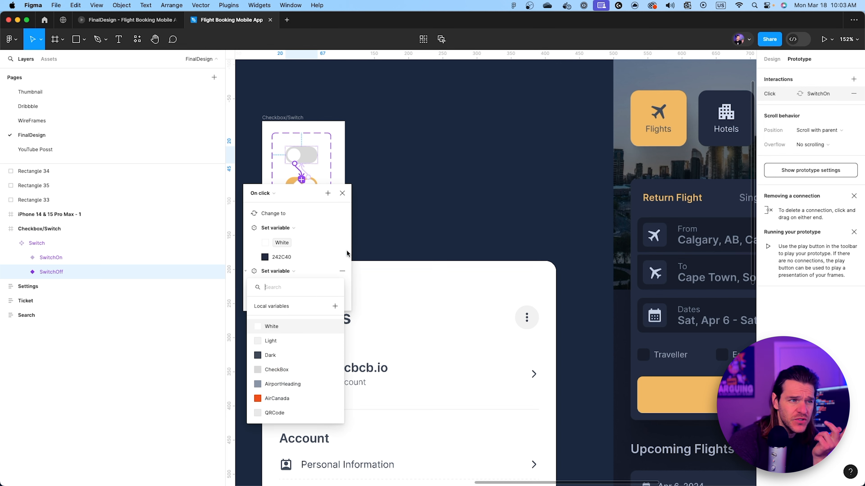
{"action": "left_click", "coordinate": [272, 341]}
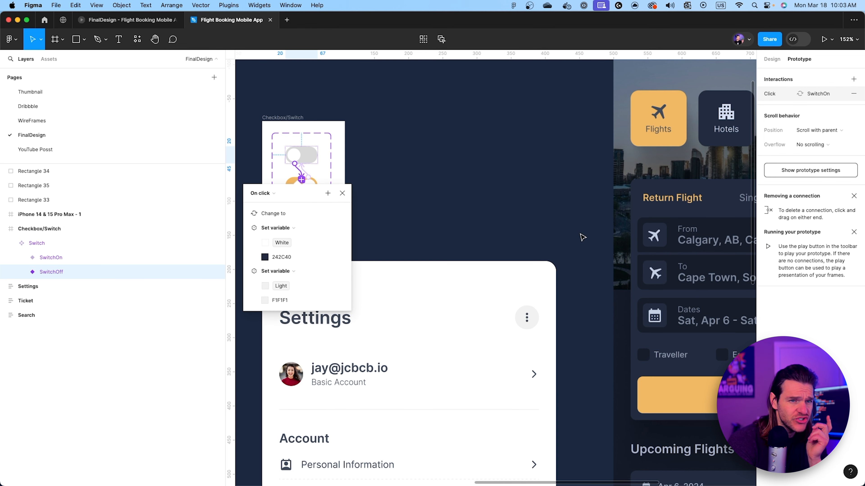
Step: Try to give the Light variable action the colour 161C2B by sampling the middle dark swatch
{"action": "left_click_drag", "start_coordinate": [582, 237], "coordinate": [376, 199]}
{"action": "scroll", "coordinate": [379, 201], "scroll_direction": "down", "scroll_amount": 5}
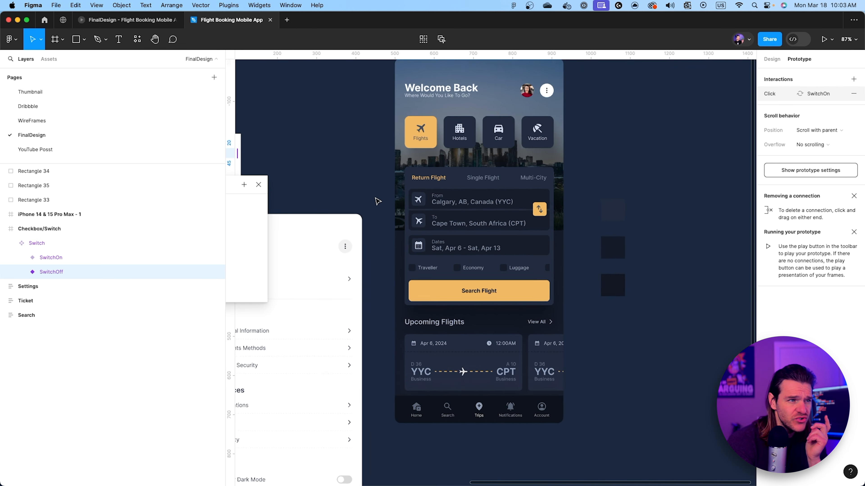
{"action": "left_click_drag", "start_coordinate": [333, 271], "coordinate": [358, 269]}
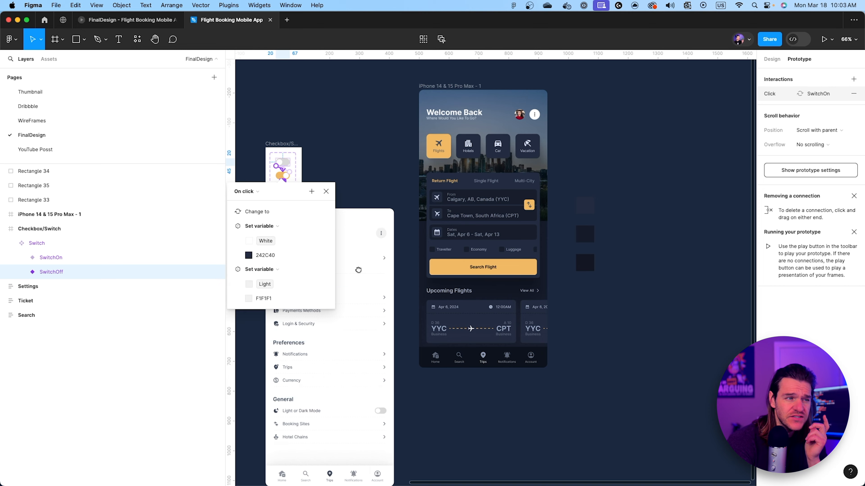
{"action": "left_click", "coordinate": [248, 298]}
{"action": "left_click", "coordinate": [252, 379]}
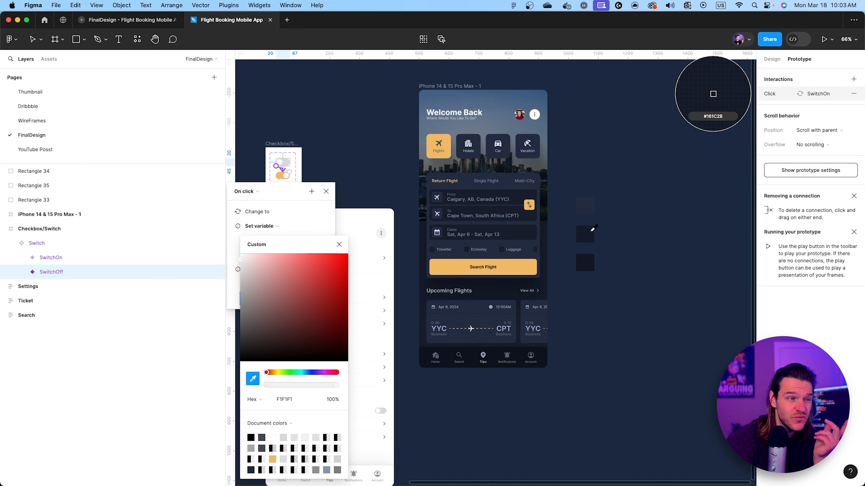
{"action": "key", "text": "Escape"}
{"action": "left_click", "coordinate": [339, 245]}
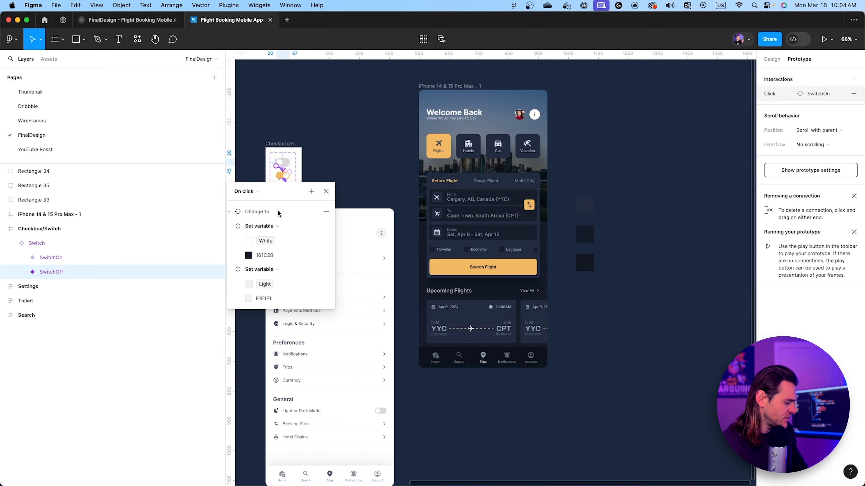
Step: Set the White variable's value in the SwitchOff interaction back to 242C40 by resampling the colour
{"action": "left_click", "coordinate": [270, 255]}
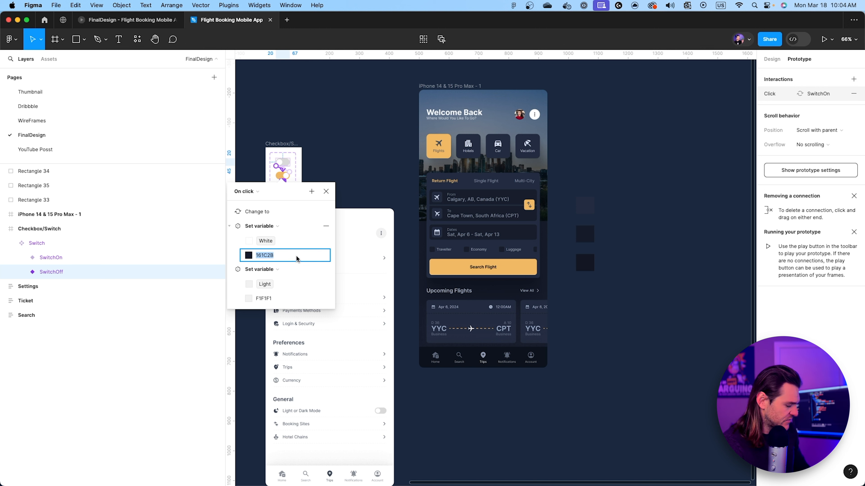
{"action": "left_click", "coordinate": [294, 266]}
{"action": "left_click", "coordinate": [323, 282]}
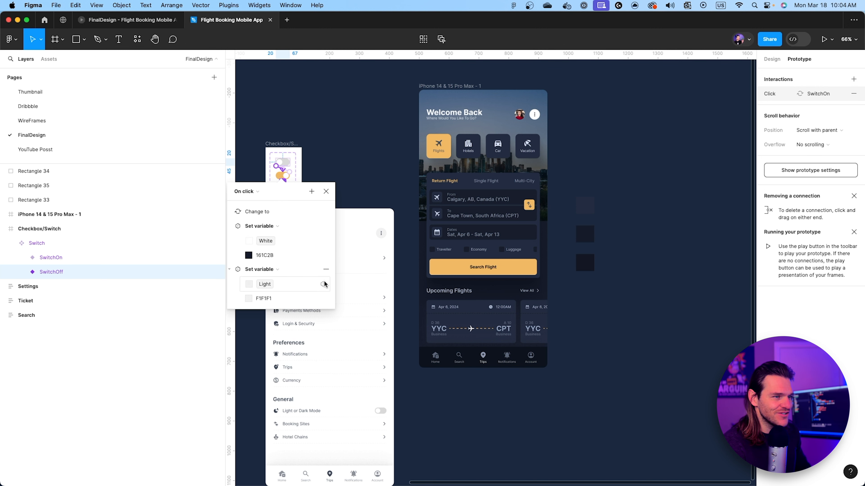
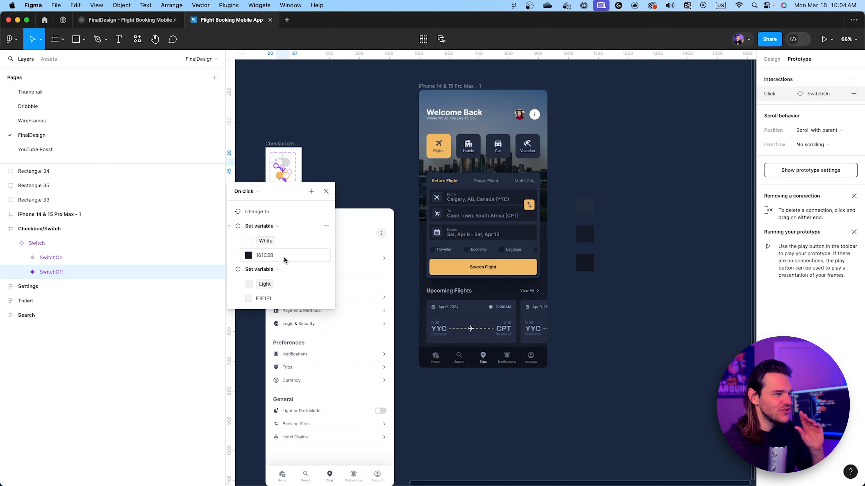
{"action": "left_click", "coordinate": [278, 260]}
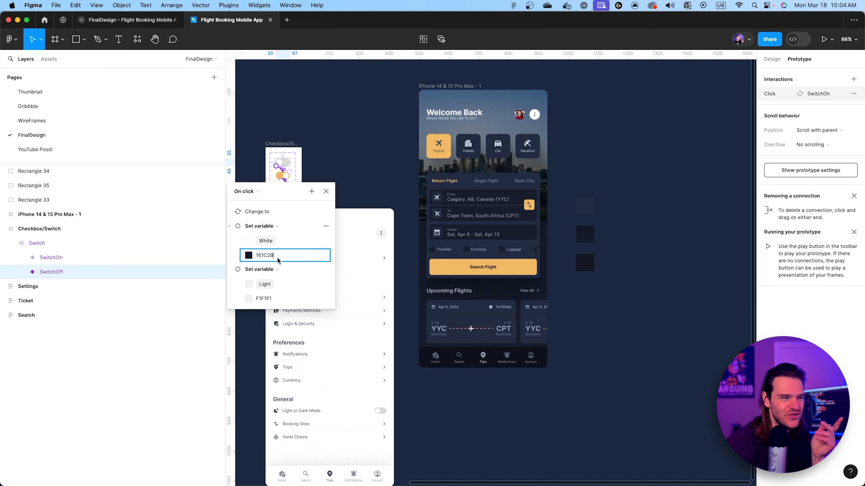
{"action": "left_click", "coordinate": [249, 255]}
{"action": "left_click", "coordinate": [253, 378]}
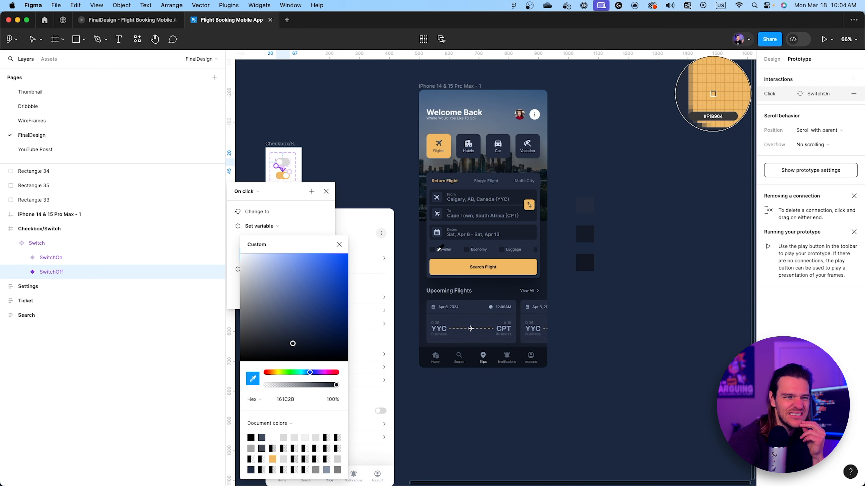
{"action": "left_click", "coordinate": [713, 94]}
{"action": "left_click", "coordinate": [339, 245]}
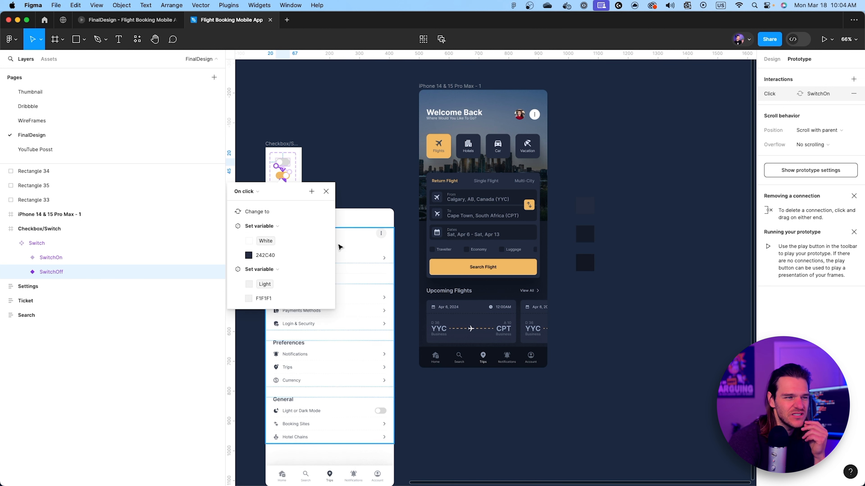
Step: Copy the fill hex code 161C2B of the middle dark swatch
{"action": "left_click", "coordinate": [584, 234]}
{"action": "left_click", "coordinate": [772, 59]}
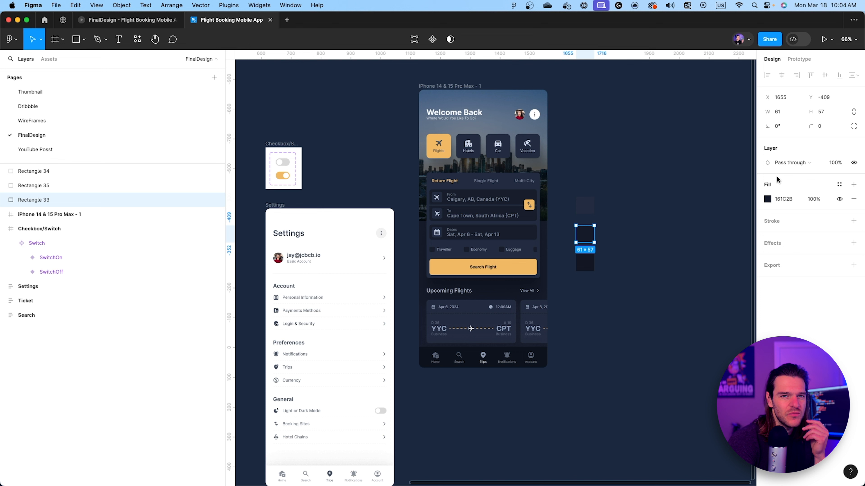
{"action": "left_click", "coordinate": [784, 199]}
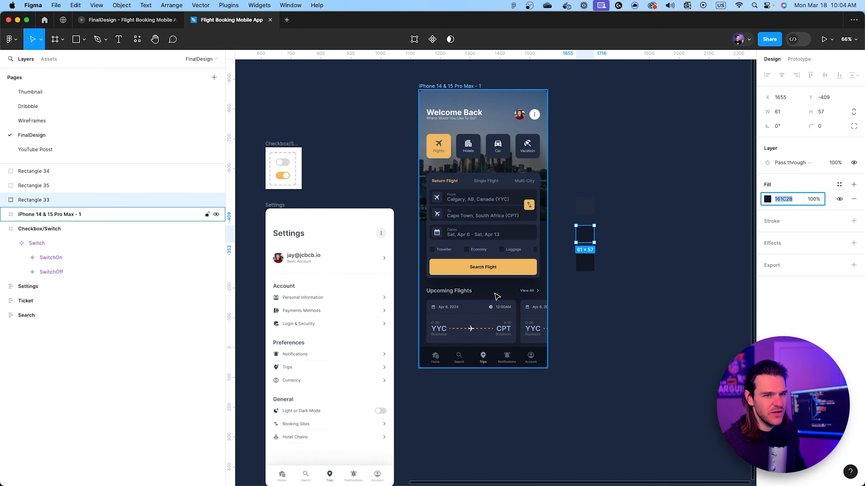
Step: Set the Light variable's value to 161C2B in the SwitchOff variant's on-click interaction and close the interaction details
{"action": "left_click", "coordinate": [283, 168]}
{"action": "scroll", "coordinate": [282, 170], "scroll_direction": "up", "scroll_amount": 5}
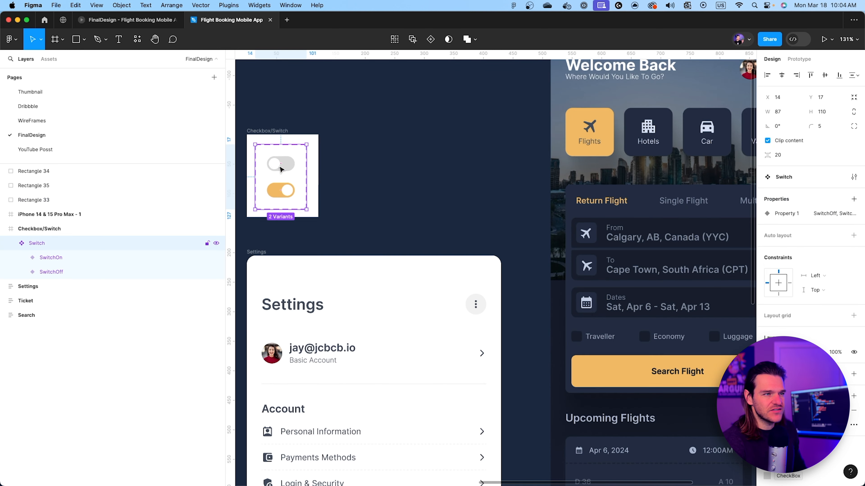
{"action": "left_click", "coordinate": [799, 59]}
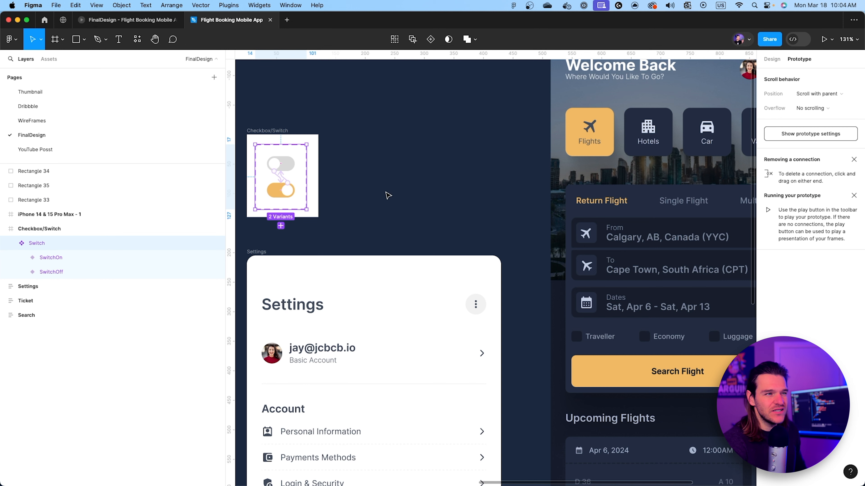
{"action": "left_click", "coordinate": [282, 181]}
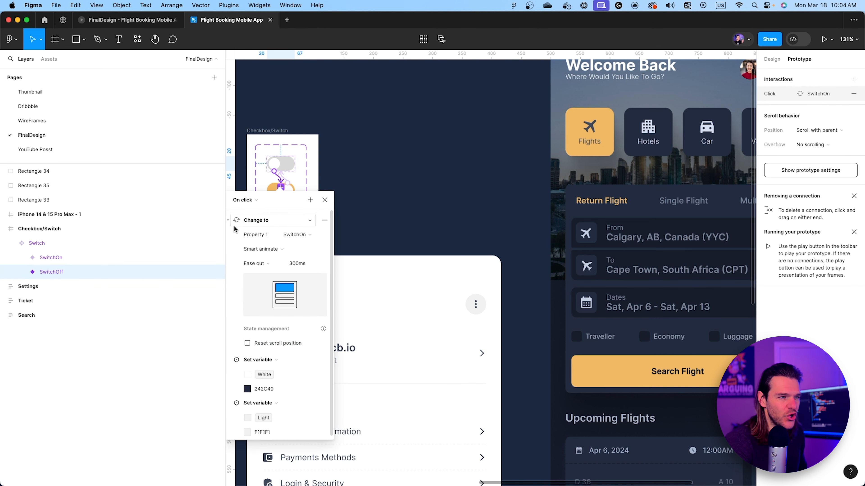
{"action": "scroll", "coordinate": [276, 401], "scroll_direction": "down", "scroll_amount": 1}
{"action": "left_click", "coordinate": [258, 431]}
{"action": "type", "text": "161C2B"}
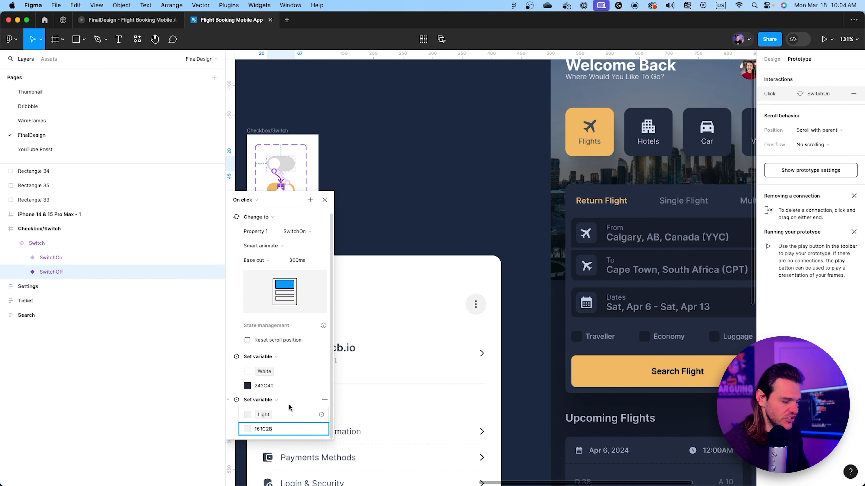
{"action": "key", "text": "Return"}
{"action": "left_click", "coordinate": [324, 200]}
{"action": "left_click", "coordinate": [386, 170]}
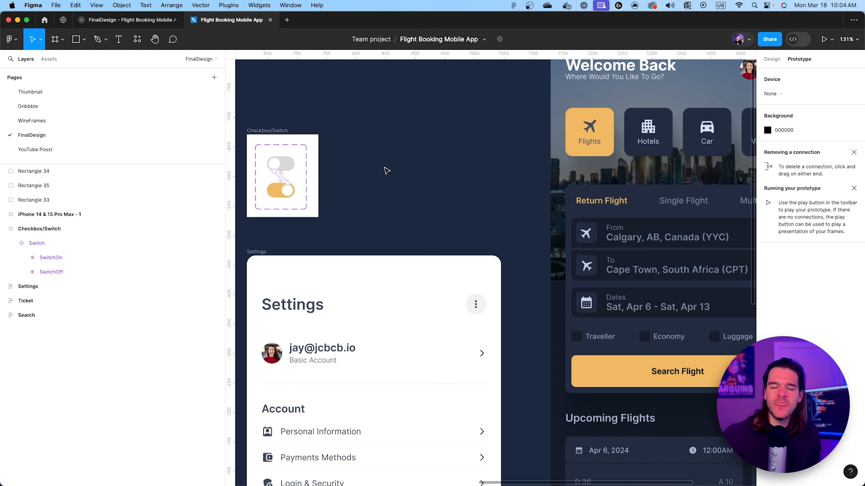
Step: Test the Light or Dark Mode switch on and off in the prototype preview, check the home screen's colours, and return to the design file
{"action": "left_click", "coordinate": [149, 23]}
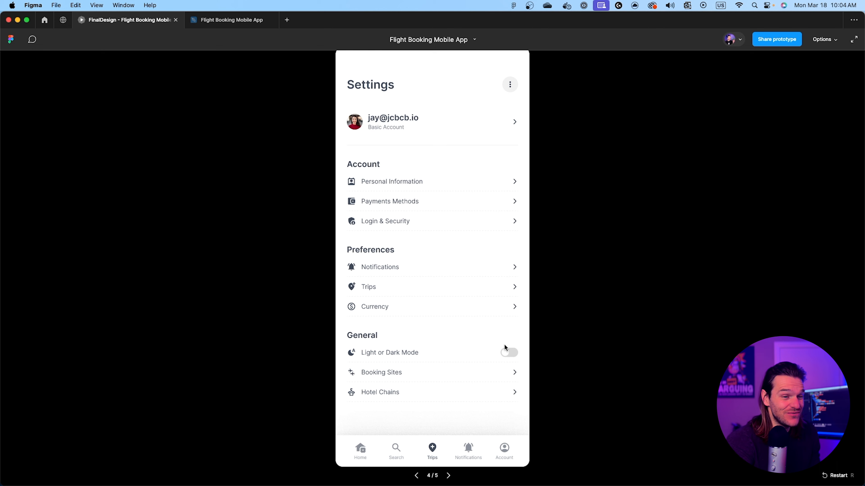
{"action": "left_click", "coordinate": [505, 353]}
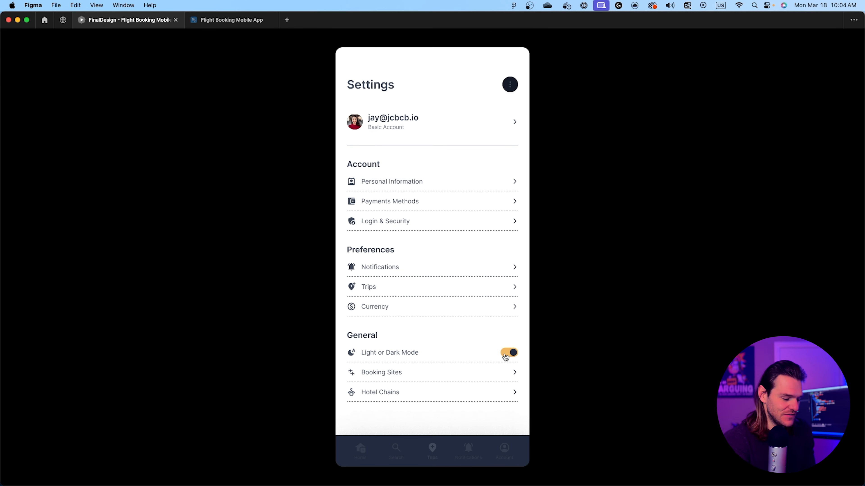
{"action": "key", "text": "Left"}
{"action": "key", "text": "Left"}
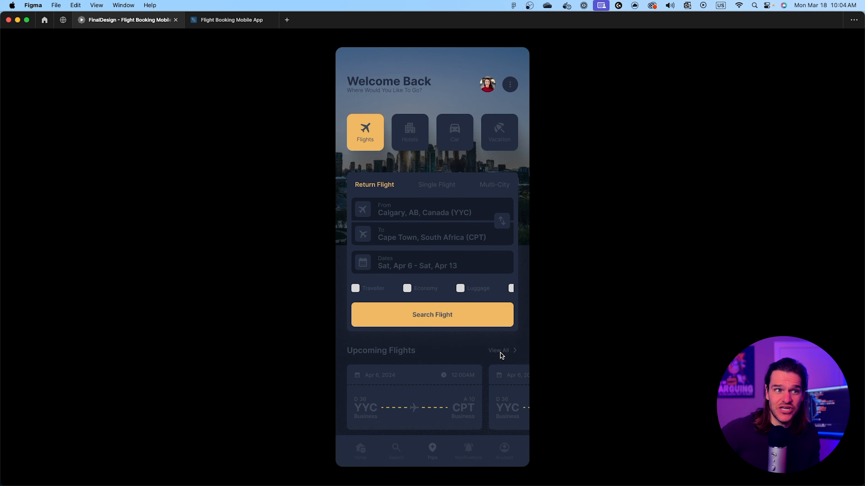
{"action": "key", "text": "Right"}
{"action": "key", "text": "Right"}
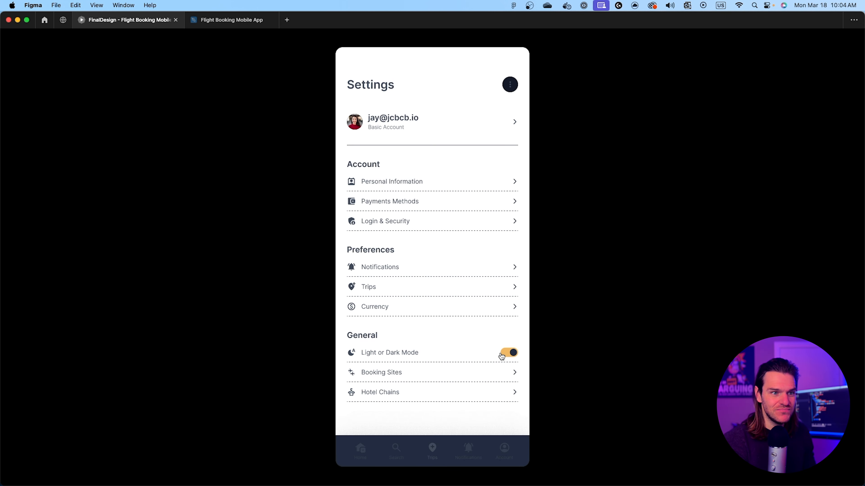
{"action": "left_click", "coordinate": [504, 354]}
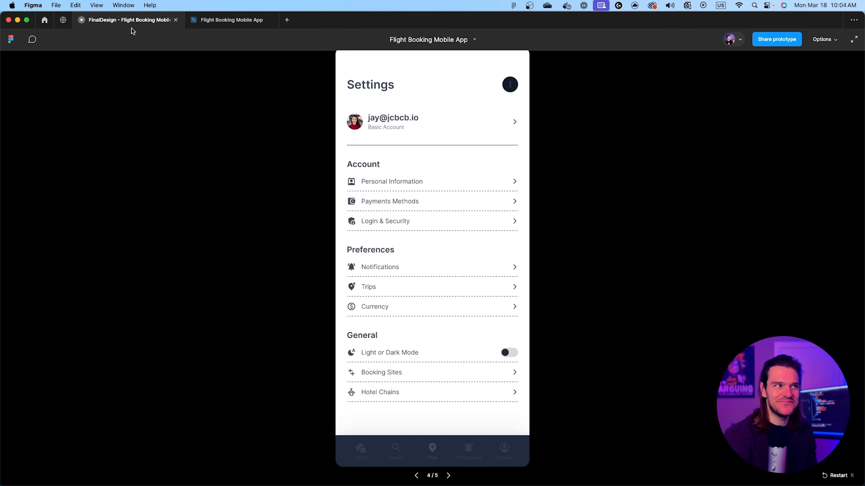
{"action": "left_click", "coordinate": [204, 20]}
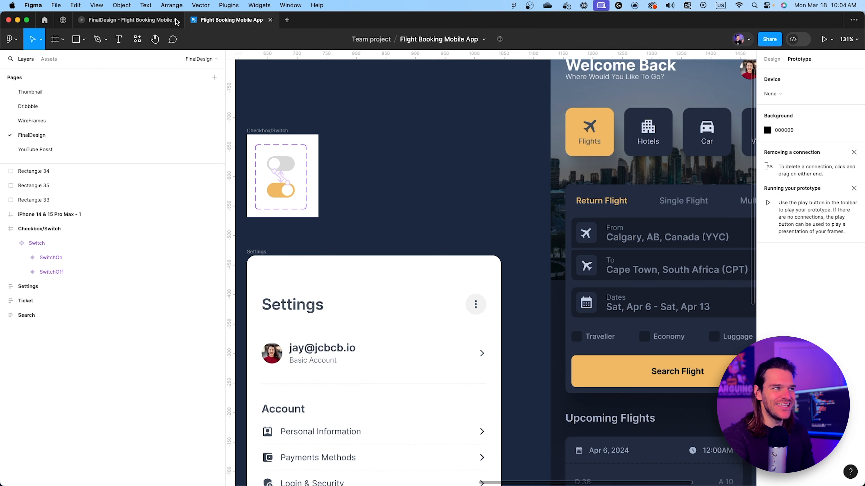
Step: Apply the White colour variable to the Settings frame's fill
{"action": "scroll", "coordinate": [370, 210], "scroll_direction": "down", "scroll_amount": 5}
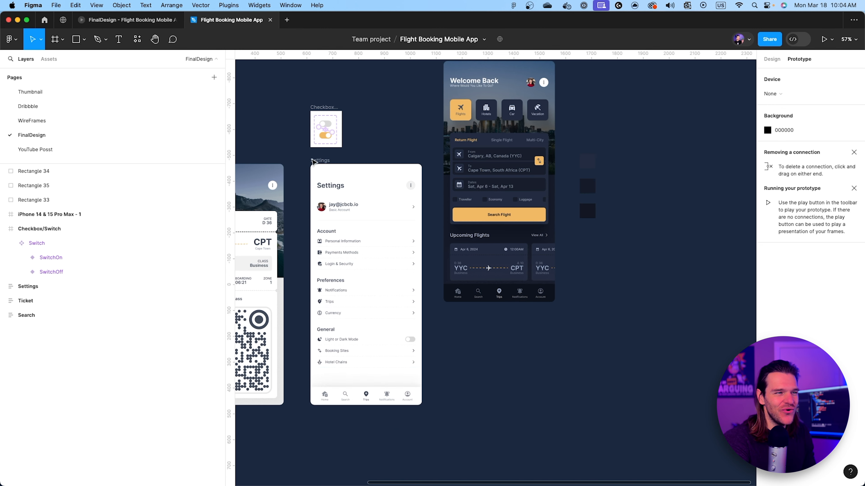
{"action": "left_click", "coordinate": [322, 161]}
{"action": "left_click", "coordinate": [772, 60]}
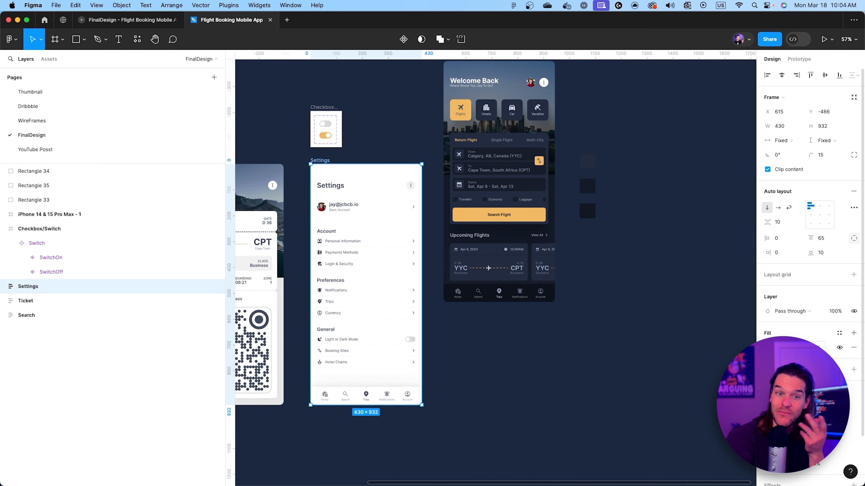
{"action": "left_click", "coordinate": [838, 333]}
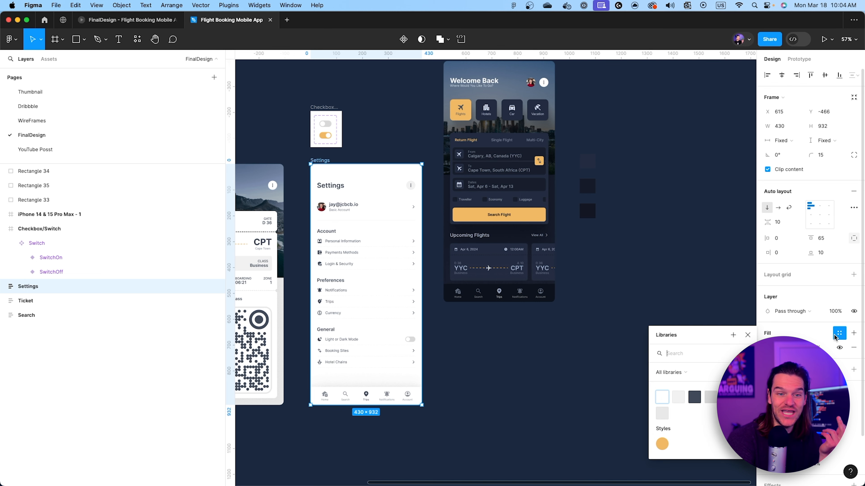
{"action": "left_click", "coordinate": [668, 402]}
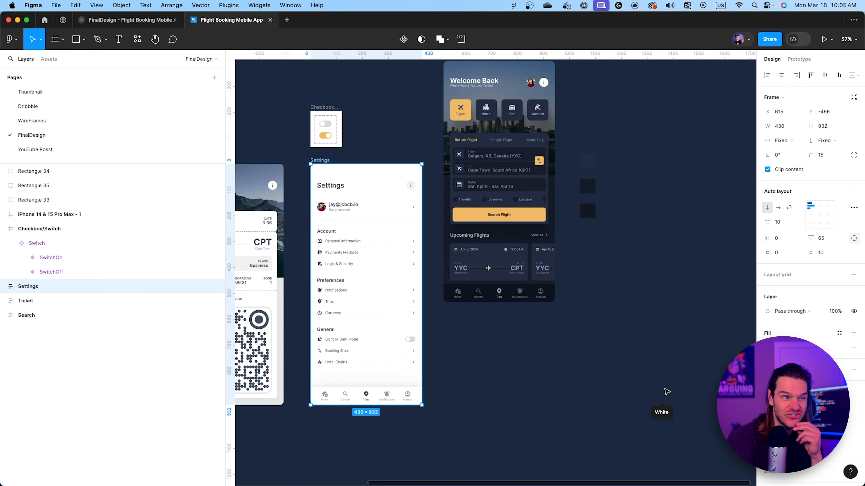
Step: Restart the prototype preview from the Settings frame, turn on the Light or Dark Mode switch to check its colours, and return to the design file
{"action": "left_click", "coordinate": [166, 21]}
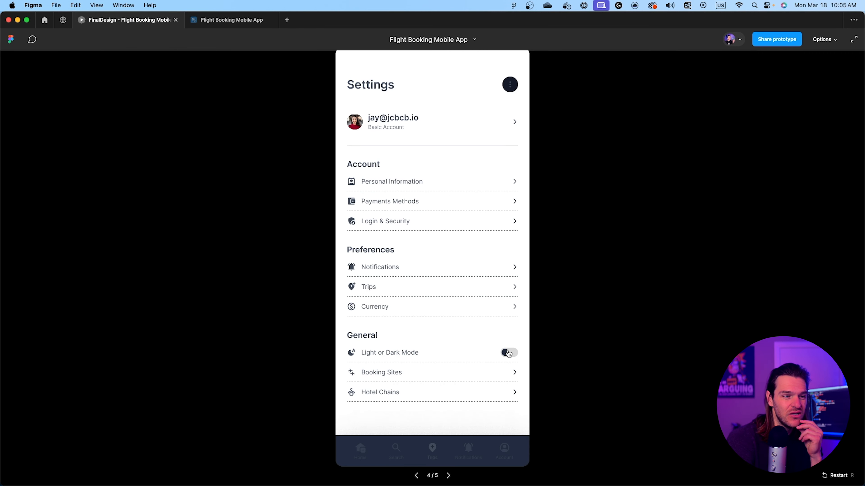
{"action": "left_click", "coordinate": [175, 20]}
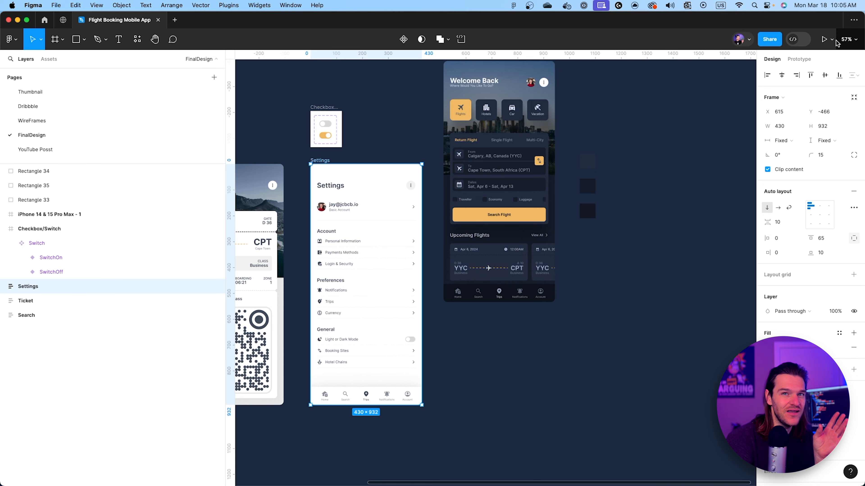
{"action": "left_click", "coordinate": [824, 40]}
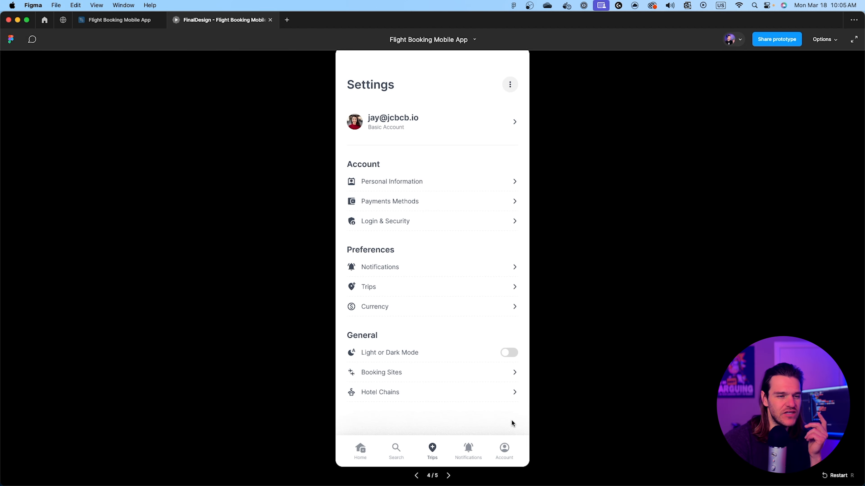
{"action": "left_click", "coordinate": [510, 354]}
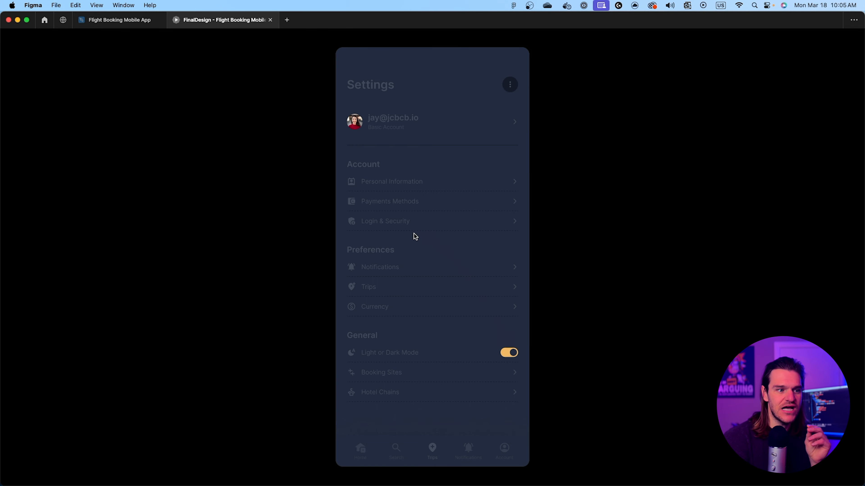
{"action": "left_click", "coordinate": [118, 20]}
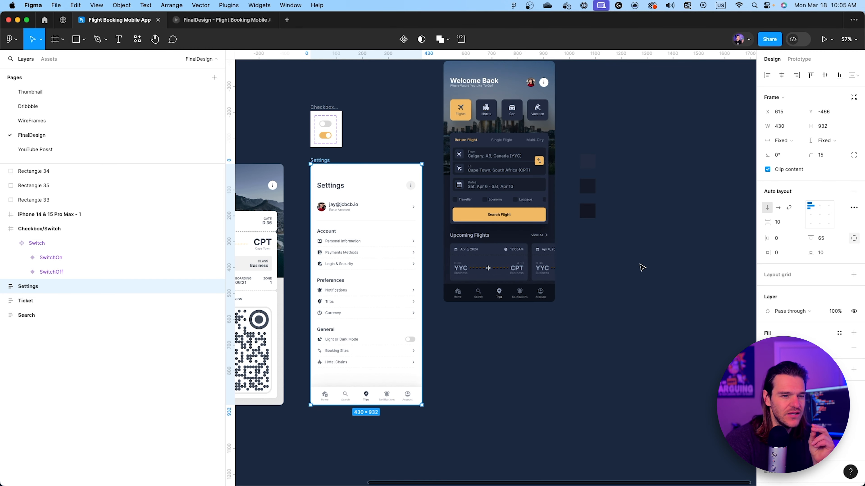
Step: Open the SwitchOff variant's on-click interaction details and collapse the White and Light variable actions
{"action": "scroll", "coordinate": [479, 356], "scroll_direction": "down", "scroll_amount": 5}
{"action": "scroll", "coordinate": [479, 356], "scroll_direction": "left", "scroll_amount": 3}
{"action": "scroll", "coordinate": [514, 255], "scroll_direction": "down", "scroll_amount": 2}
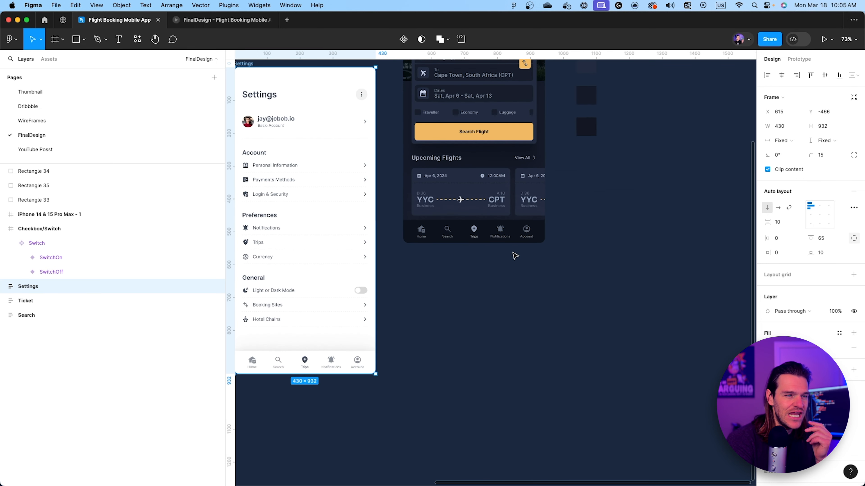
{"action": "scroll", "coordinate": [548, 290], "scroll_direction": "up", "scroll_amount": 3}
{"action": "left_click_drag", "start_coordinate": [553, 237], "coordinate": [629, 301]}
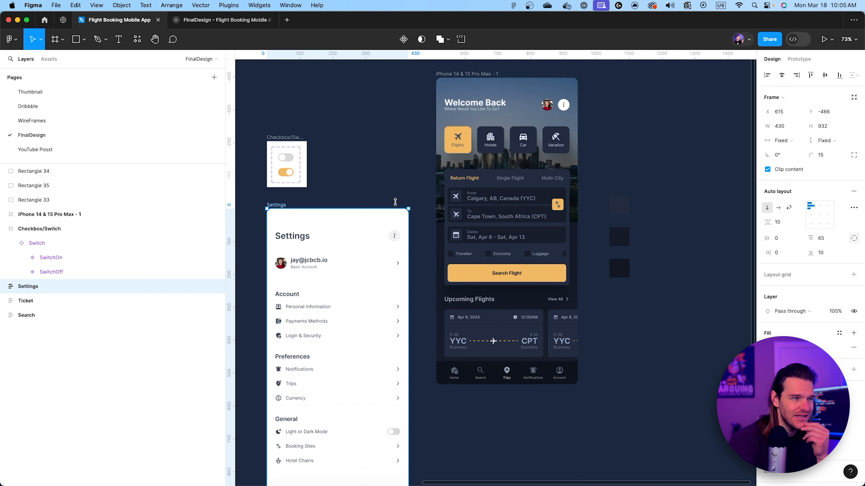
{"action": "scroll", "coordinate": [295, 165], "scroll_direction": "up", "scroll_amount": 3}
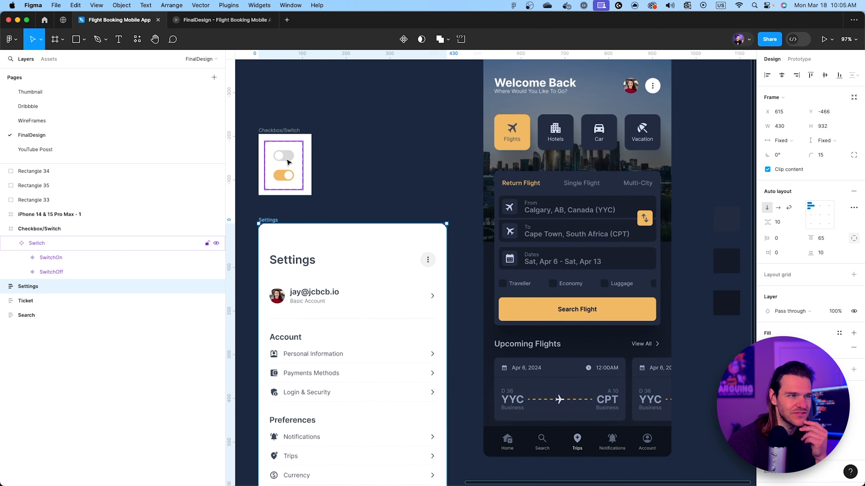
{"action": "double_click", "coordinate": [288, 159]}
{"action": "left_click", "coordinate": [799, 59]}
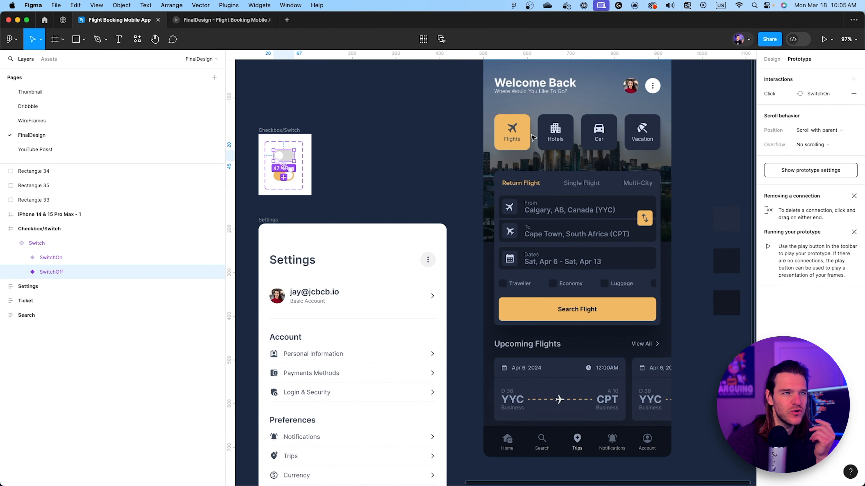
{"action": "scroll", "coordinate": [267, 158], "scroll_direction": "up", "scroll_amount": 5}
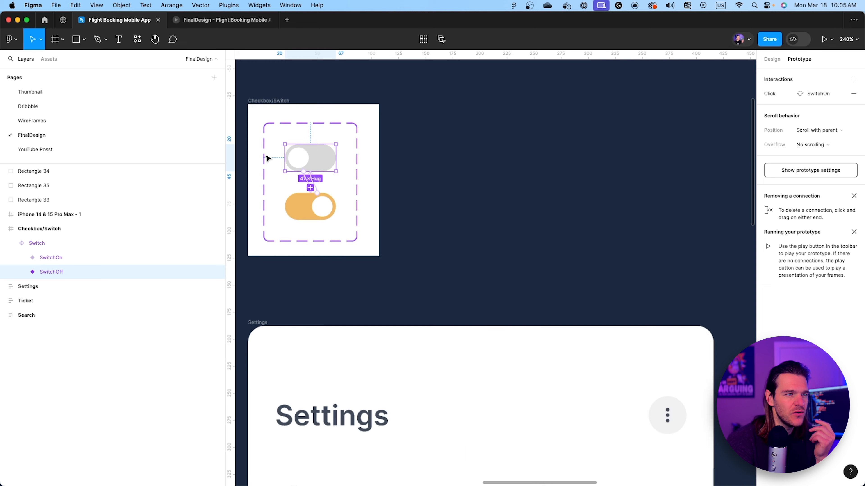
{"action": "left_click", "coordinate": [307, 178]}
{"action": "left_click", "coordinate": [252, 222]}
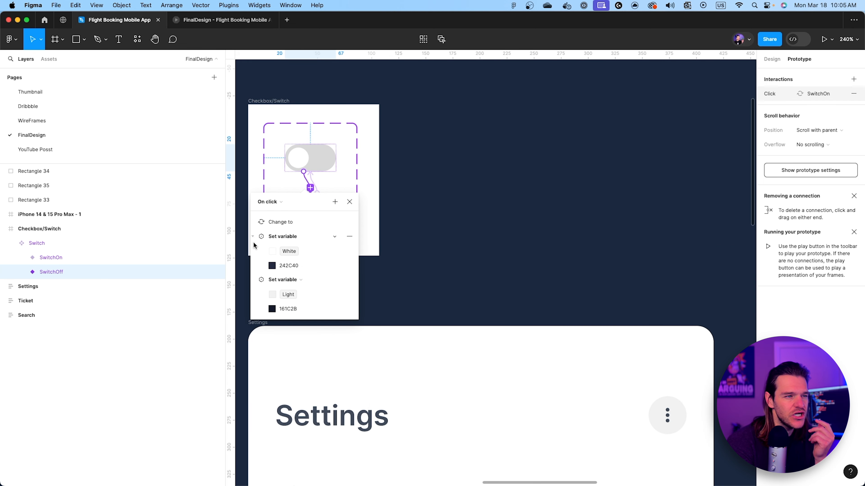
{"action": "left_click", "coordinate": [253, 237]}
{"action": "left_click", "coordinate": [254, 251]}
Step: Add a Set variable action to the SwitchOff interaction that sets CheckBox to 111622, darkened from 161C2B, and collapse it
{"action": "left_click", "coordinate": [335, 201]}
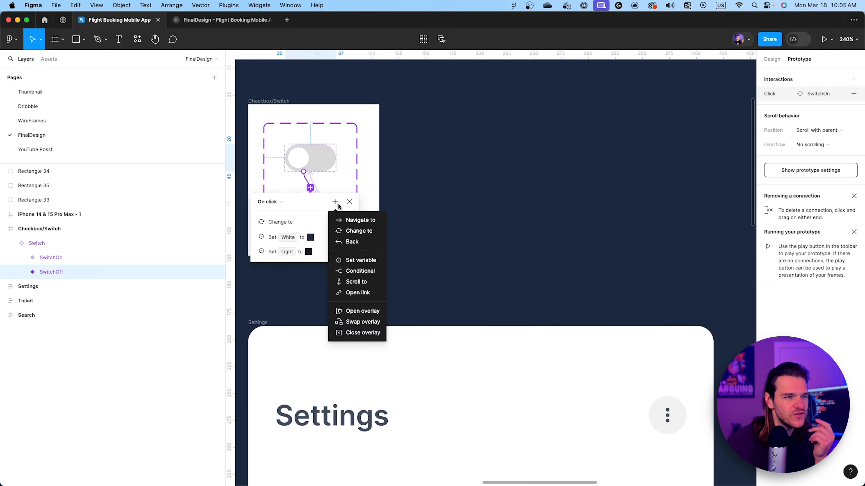
{"action": "left_click", "coordinate": [355, 261]}
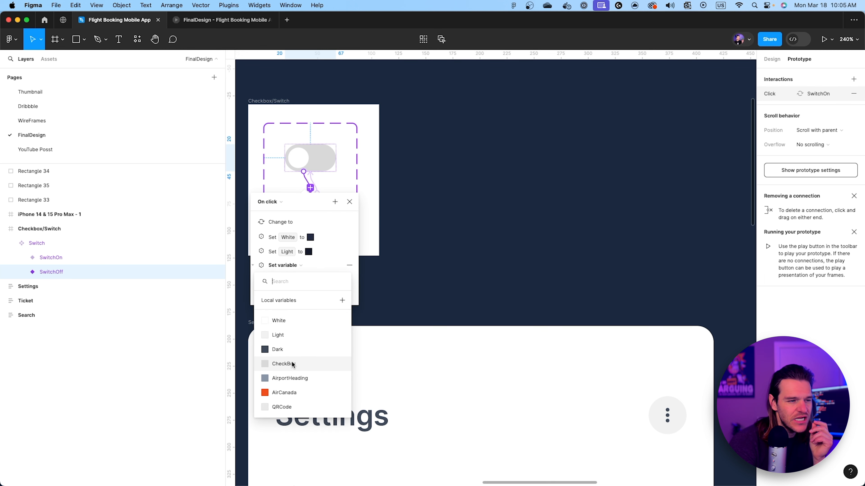
{"action": "left_click", "coordinate": [293, 363]}
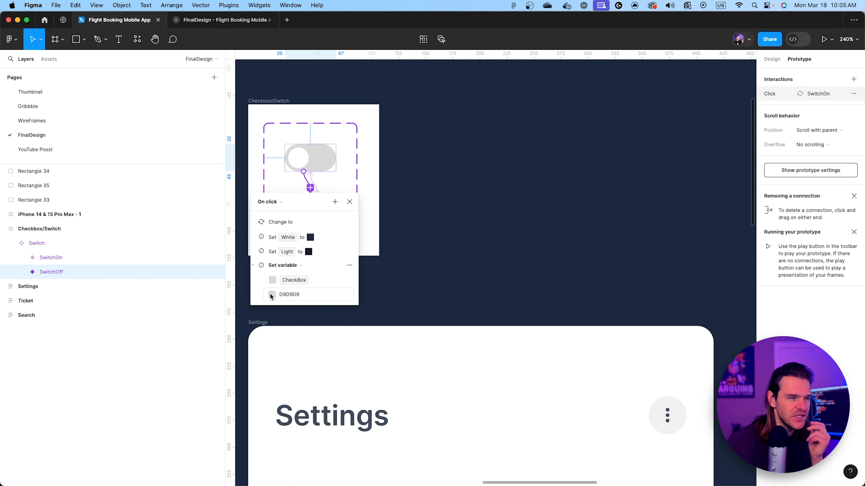
{"action": "left_click", "coordinate": [271, 294]}
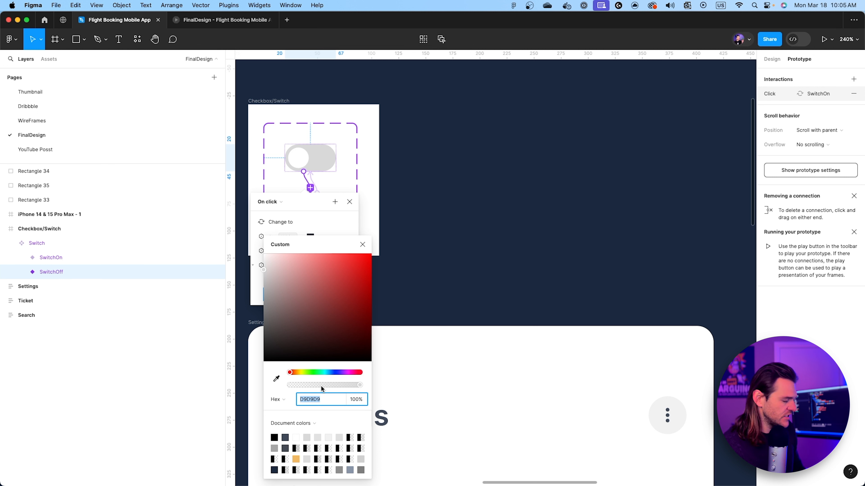
{"action": "type", "text": "161C2B"}
{"action": "key", "text": "Return"}
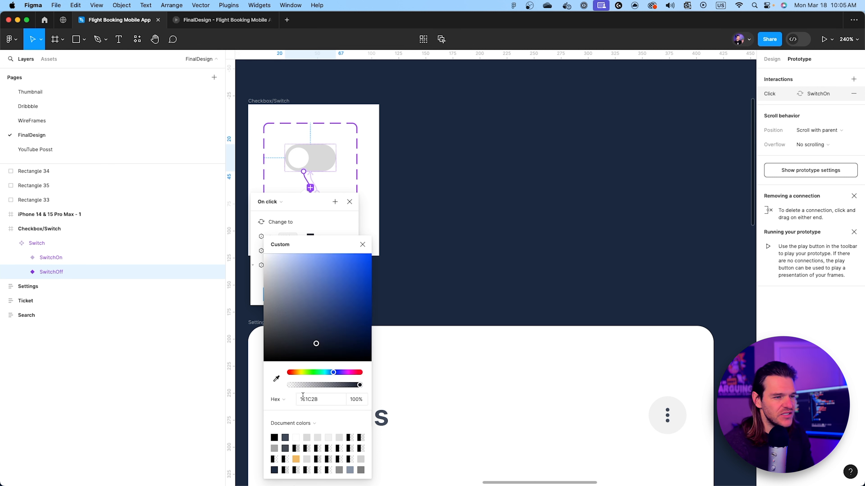
{"action": "left_click_drag", "start_coordinate": [317, 344], "coordinate": [317, 353]}
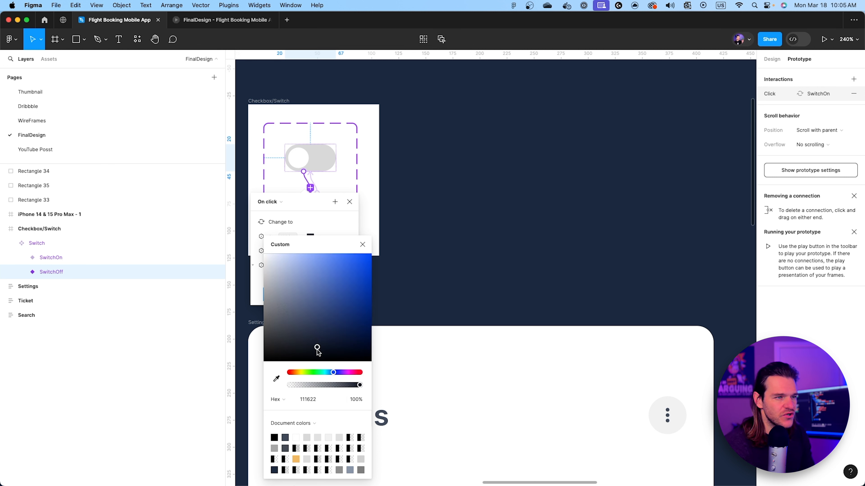
{"action": "left_click", "coordinate": [362, 244]}
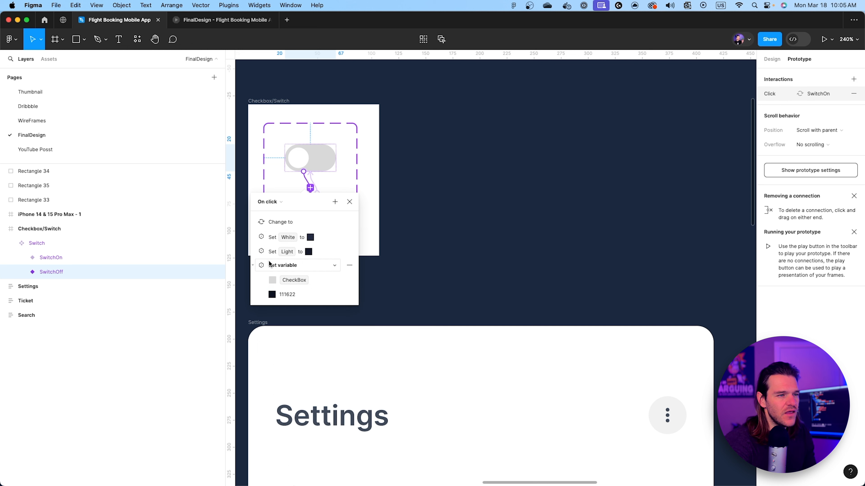
{"action": "left_click", "coordinate": [254, 266]}
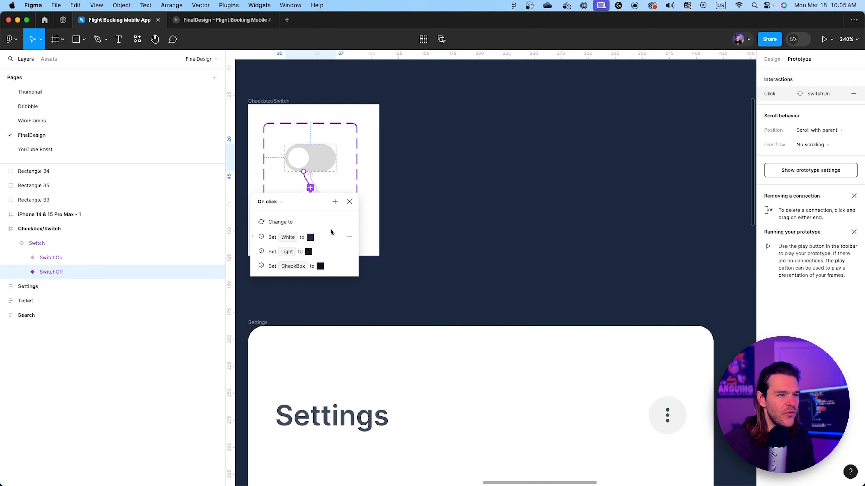
Step: Add another Set variable action to the SwitchOff interaction that sets QRCode to 161C2B
{"action": "left_click", "coordinate": [335, 202]}
{"action": "left_click", "coordinate": [372, 267]}
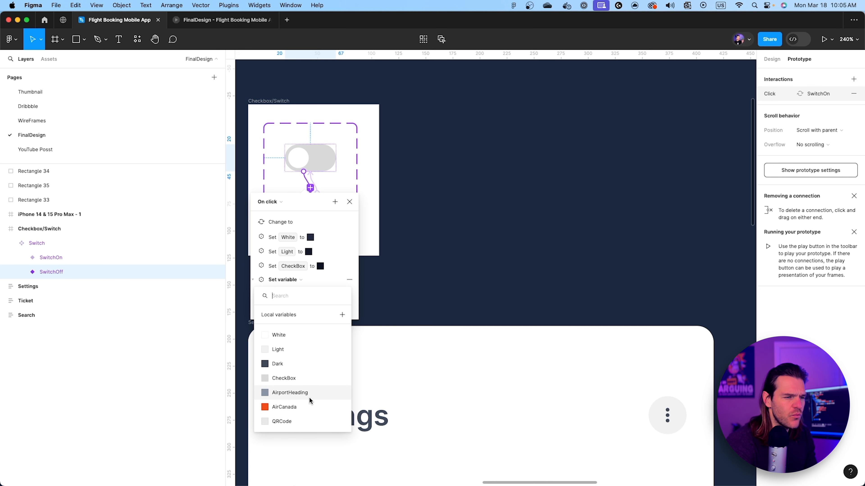
{"action": "scroll", "coordinate": [429, 361], "scroll_direction": "down", "scroll_amount": 5}
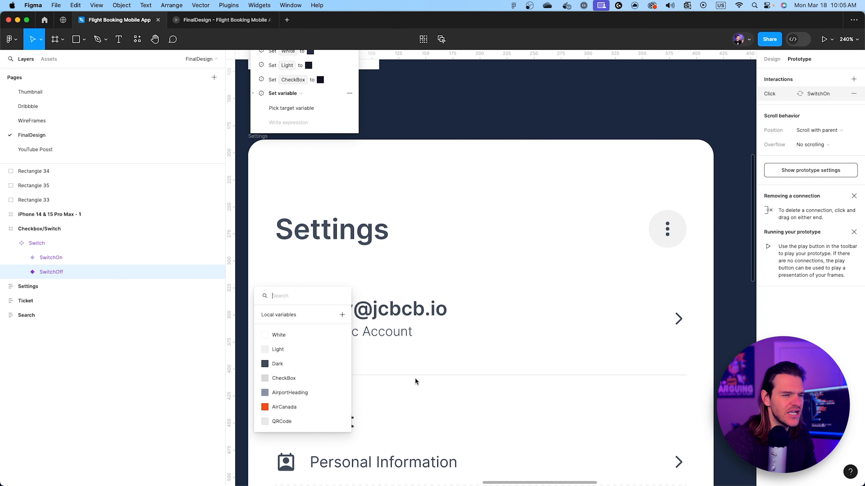
{"action": "scroll", "coordinate": [415, 378], "scroll_direction": "down", "scroll_amount": 4}
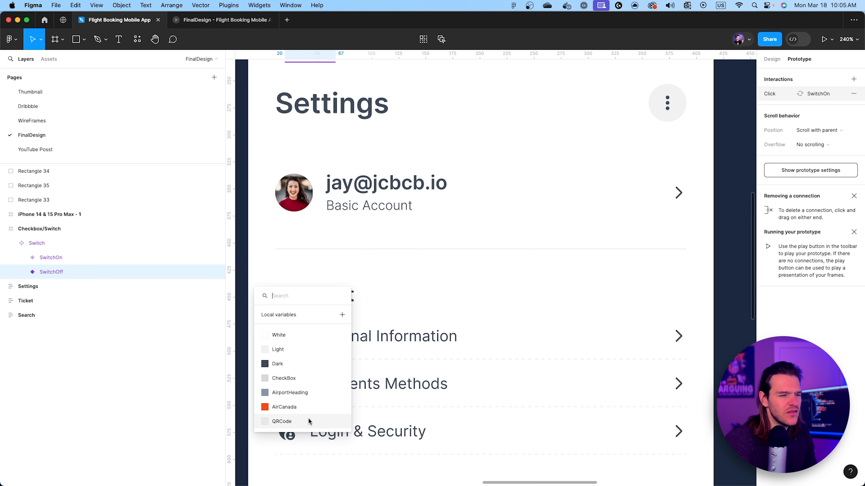
{"action": "scroll", "coordinate": [375, 356], "scroll_direction": "down", "scroll_amount": 1}
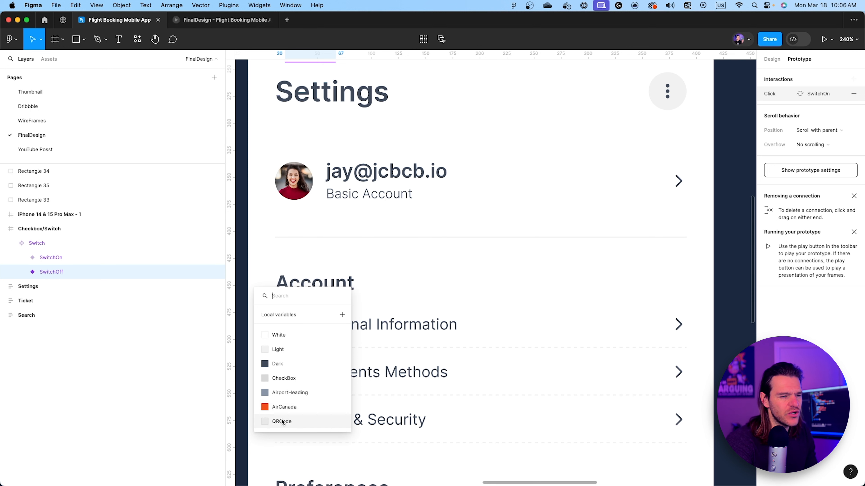
{"action": "left_click", "coordinate": [283, 421]}
{"action": "scroll", "coordinate": [312, 340], "scroll_direction": "up", "scroll_amount": 8}
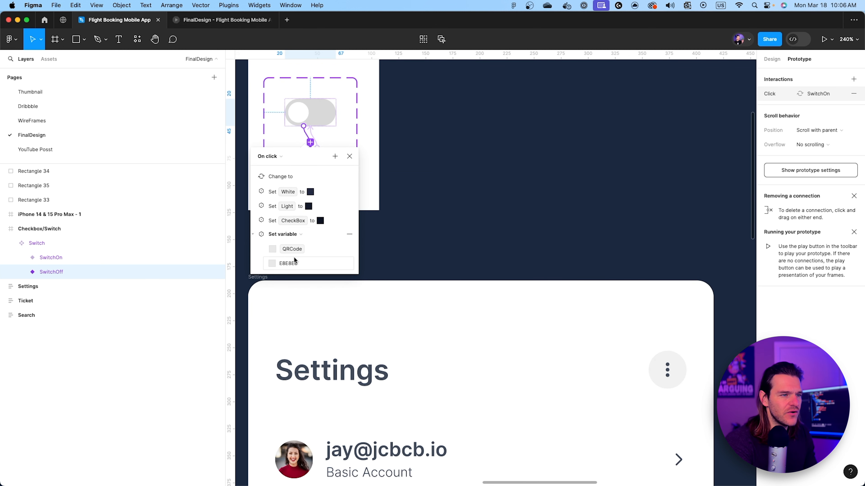
{"action": "left_click", "coordinate": [293, 263]}
{"action": "type", "text": "161C2B"}
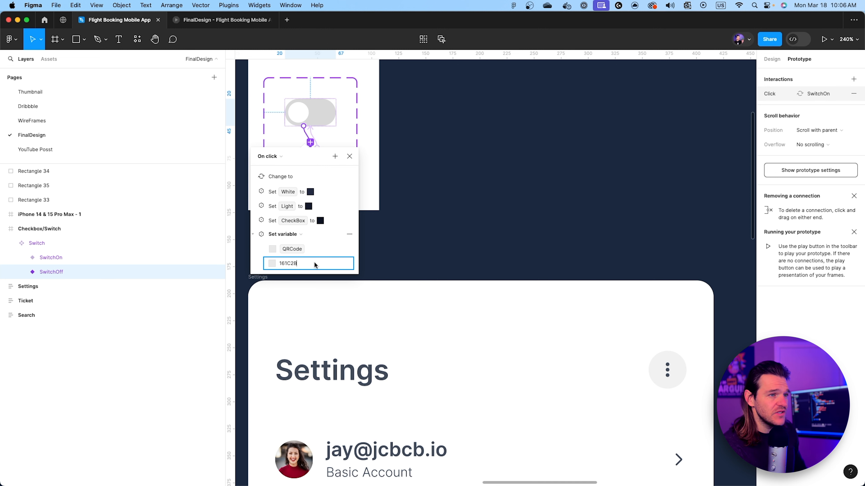
{"action": "left_click", "coordinate": [327, 247]}
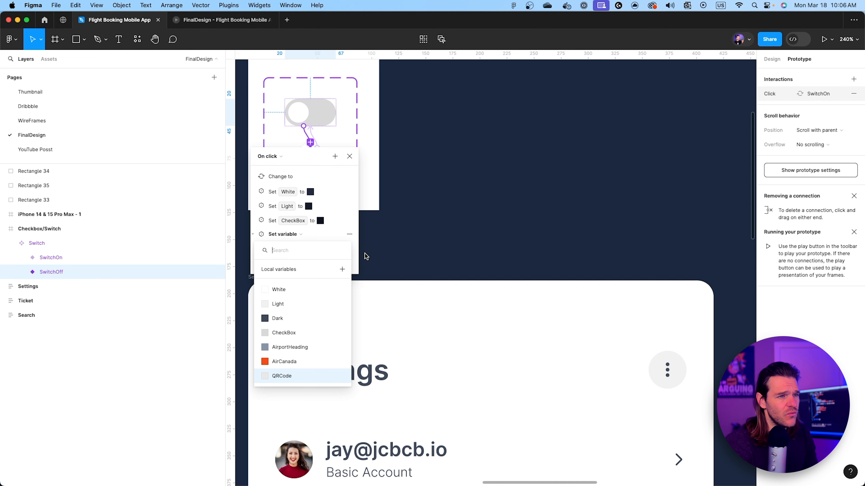
{"action": "left_click", "coordinate": [358, 258]}
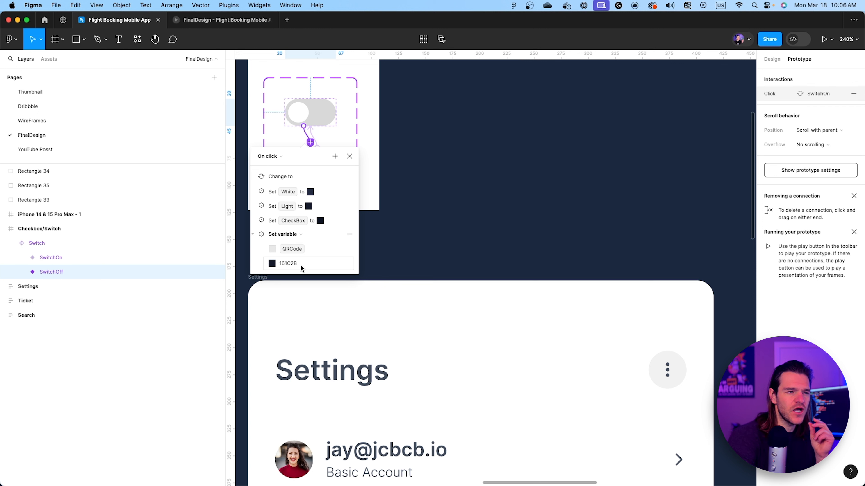
Step: Lighten the QRCode variable's value to 1E263C in the SwitchOff interaction and close the interaction details
{"action": "left_click", "coordinate": [270, 265]}
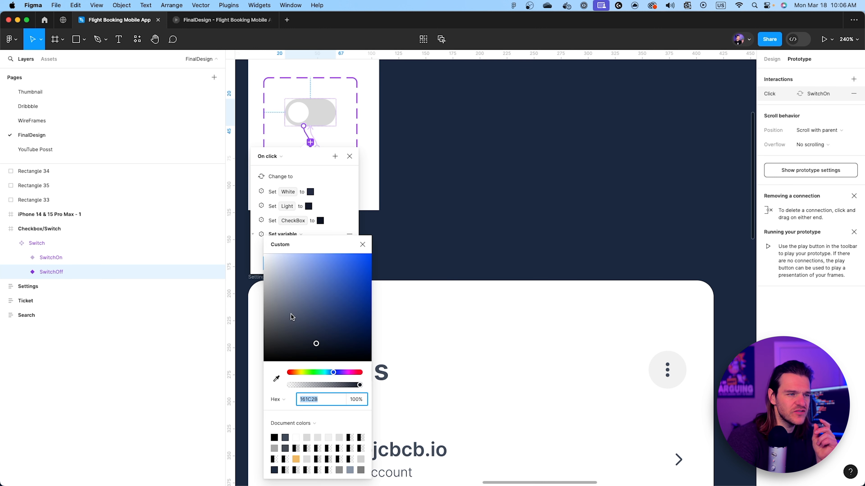
{"action": "left_click", "coordinate": [317, 343]}
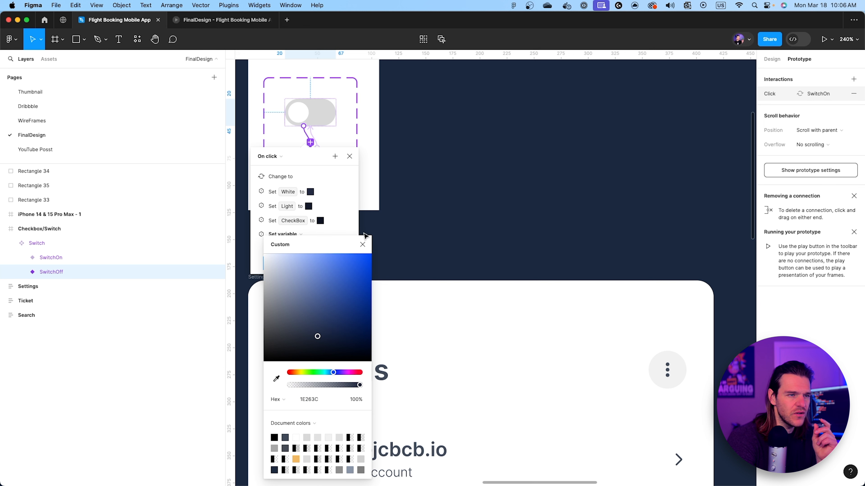
{"action": "left_click", "coordinate": [362, 245]}
{"action": "left_click", "coordinate": [348, 156]}
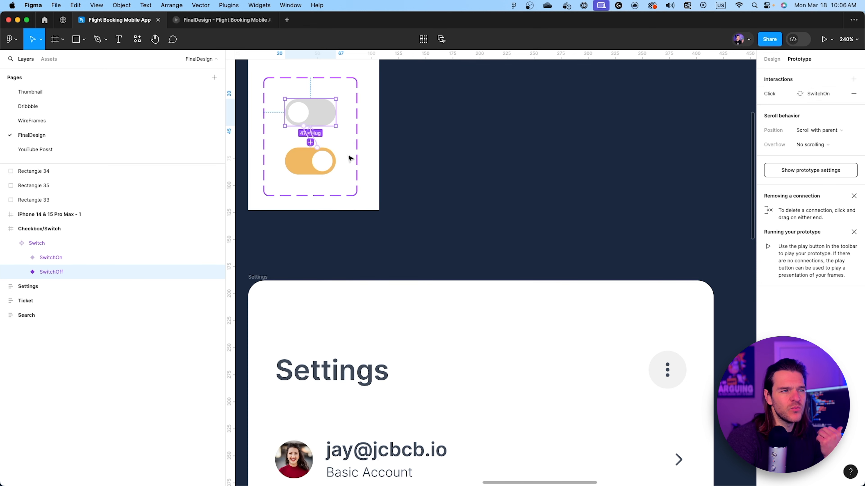
{"action": "scroll", "coordinate": [341, 152], "scroll_direction": "up", "scroll_amount": 2}
{"action": "scroll", "coordinate": [341, 152], "scroll_direction": "up", "scroll_amount": 2}
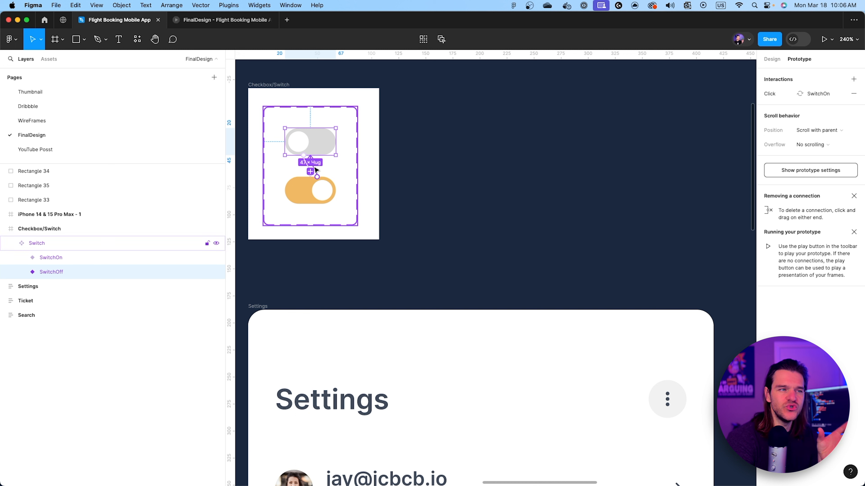
Step: Open the SwitchOn variant's on-click interaction, add a Set variable action that sets White to FFFFFF, and collapse it
{"action": "left_click_drag", "start_coordinate": [314, 169], "coordinate": [313, 170]}
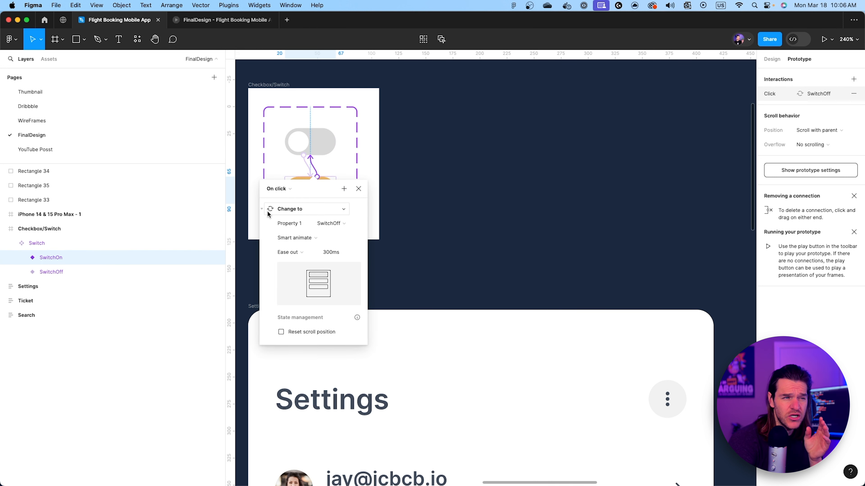
{"action": "left_click", "coordinate": [344, 188]}
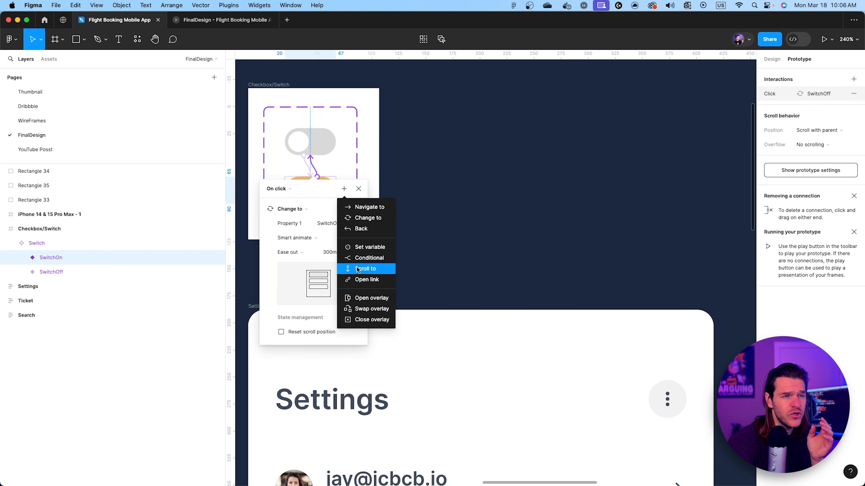
{"action": "left_click", "coordinate": [361, 247]}
{"action": "left_click", "coordinate": [279, 406]}
{"action": "scroll", "coordinate": [300, 375], "scroll_direction": "down", "scroll_amount": 1}
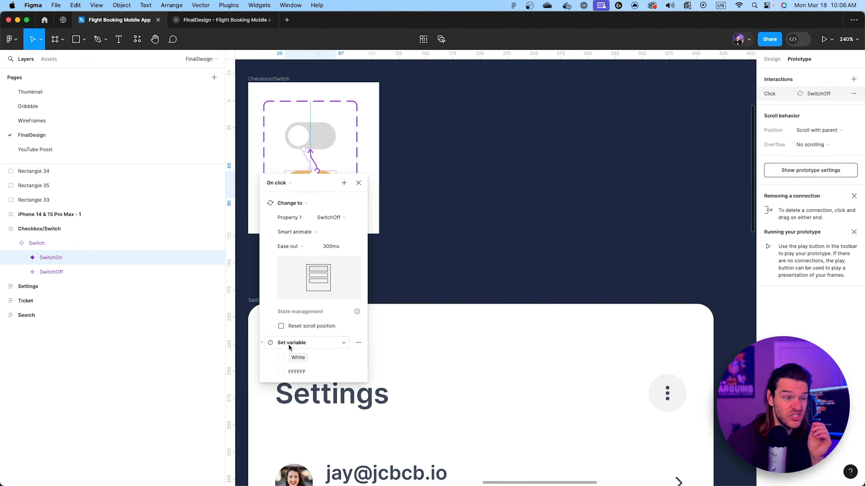
{"action": "left_click", "coordinate": [261, 343]}
Step: Add a Set variable action to the SwitchOn interaction that sets Light to F1F1F1, and collapse it
{"action": "left_click", "coordinate": [344, 182]}
{"action": "left_click", "coordinate": [361, 241]}
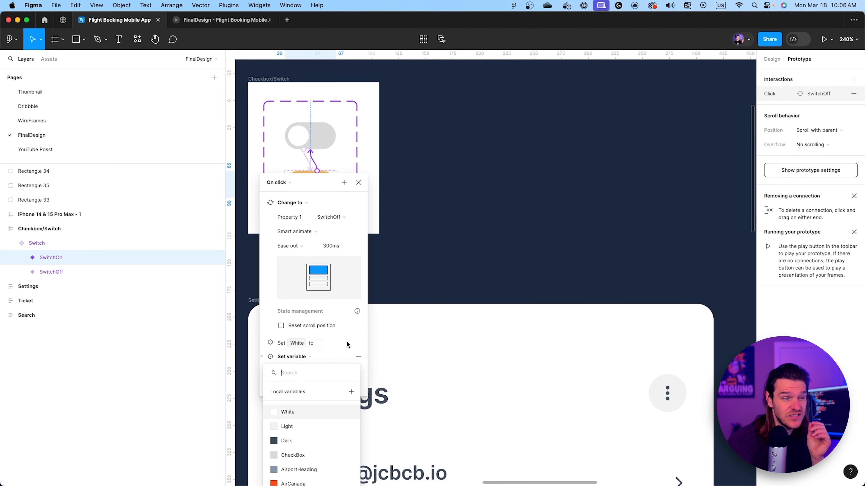
{"action": "left_click", "coordinate": [287, 426]}
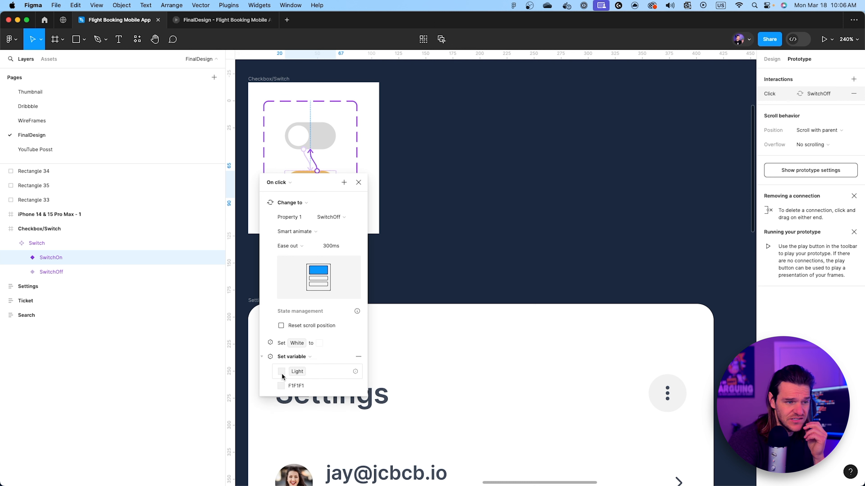
{"action": "left_click", "coordinate": [262, 357]}
Step: Add a Set variable action to the SwitchOn interaction that sets CheckBox to D9D9D9, collapse it, and close the interaction details
{"action": "left_click", "coordinate": [344, 183]}
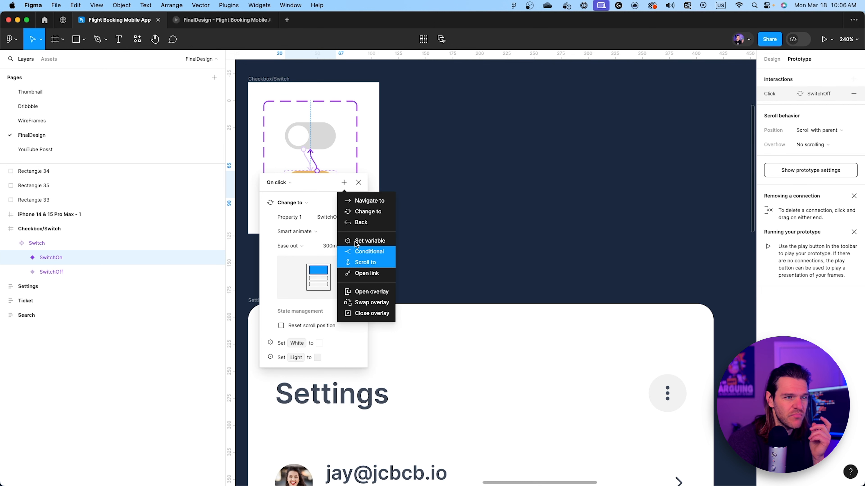
{"action": "left_click", "coordinate": [358, 242]}
{"action": "left_click", "coordinate": [288, 470]}
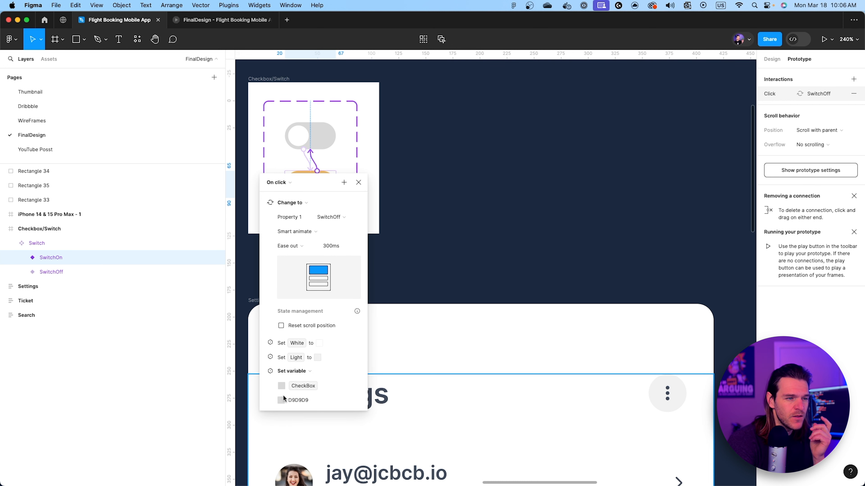
{"action": "left_click", "coordinate": [262, 372]}
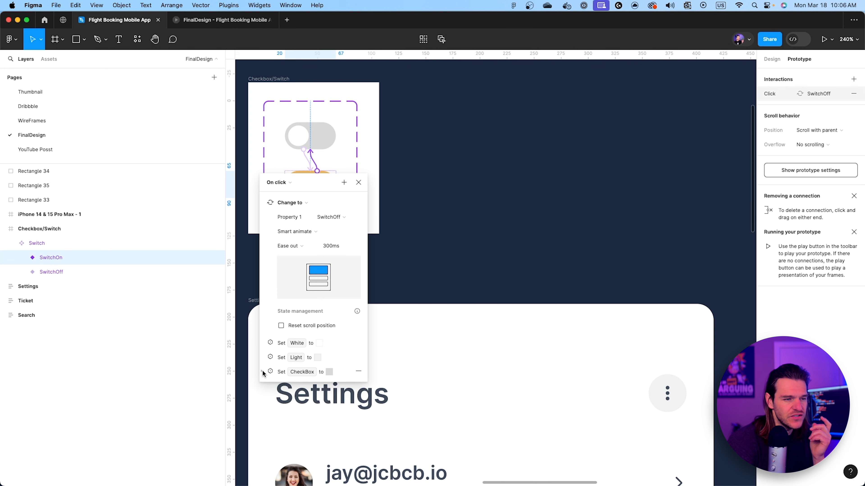
{"action": "scroll", "coordinate": [344, 303], "scroll_direction": "down", "scroll_amount": 2}
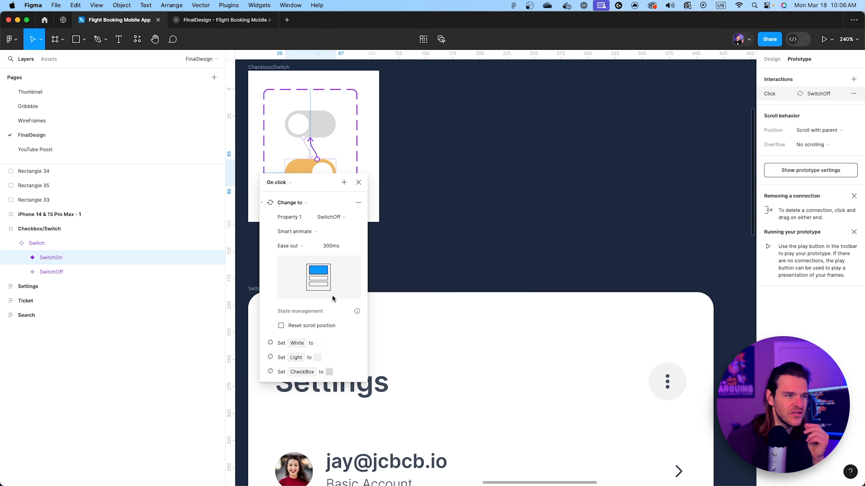
{"action": "left_click", "coordinate": [359, 182]}
{"action": "key", "text": "Escape"}
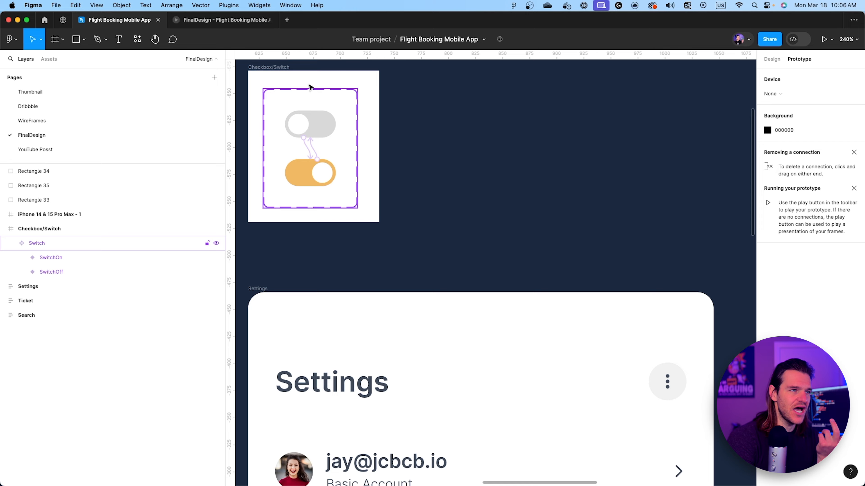
Step: In the prototype preview, toggle Light or Dark Mode on the Settings screen and check the home and Settings screens in dark mode
{"action": "left_click", "coordinate": [214, 20]}
{"action": "left_click", "coordinate": [514, 357]}
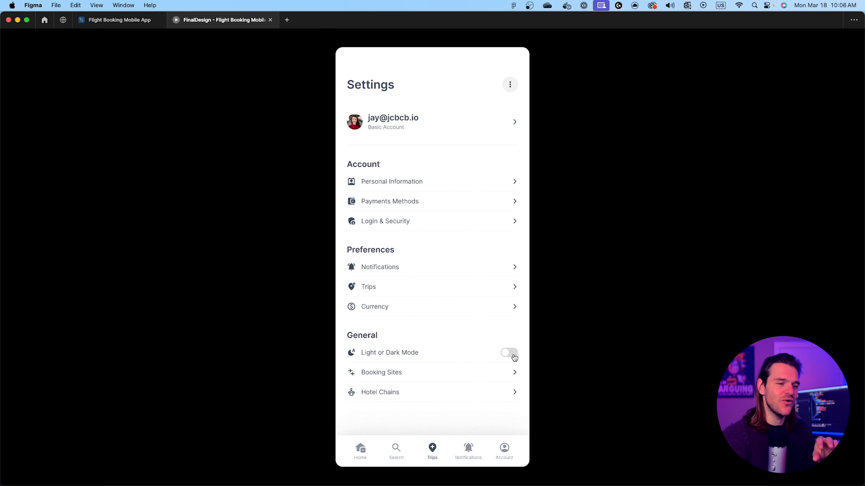
{"action": "left_click", "coordinate": [514, 357]}
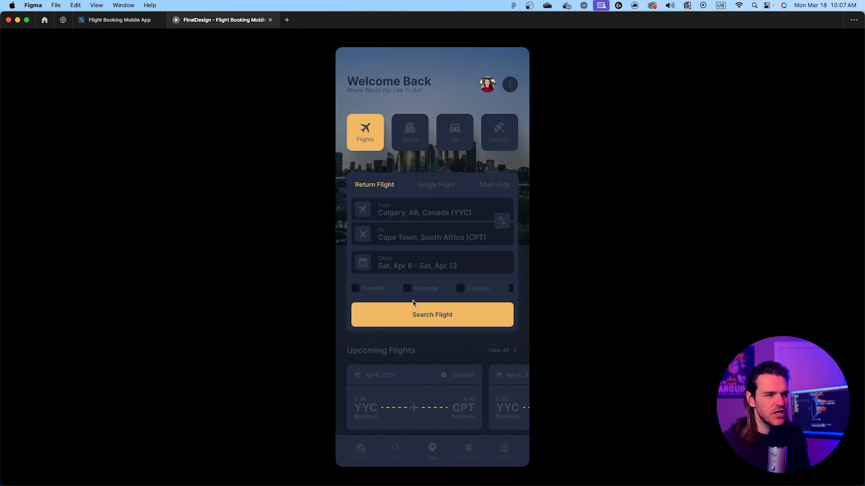
{"action": "key", "text": "Right"}
{"action": "key", "text": "Right"}
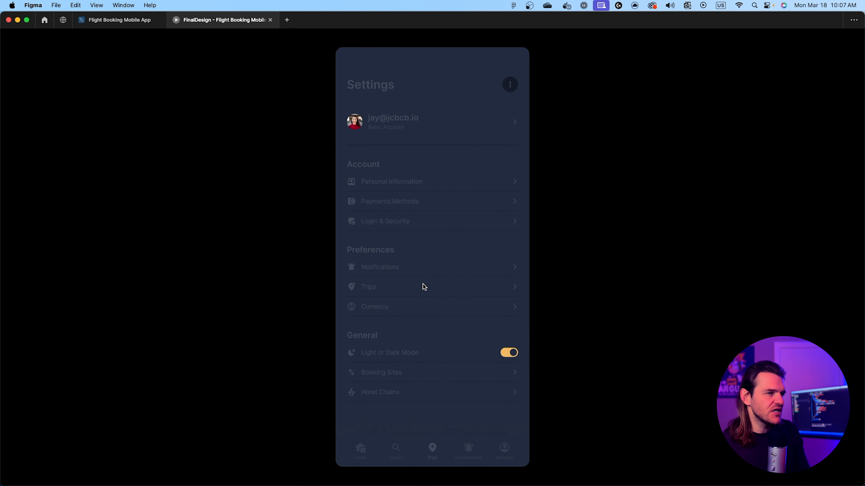
{"action": "key", "text": "Left"}
{"action": "key", "text": "Left"}
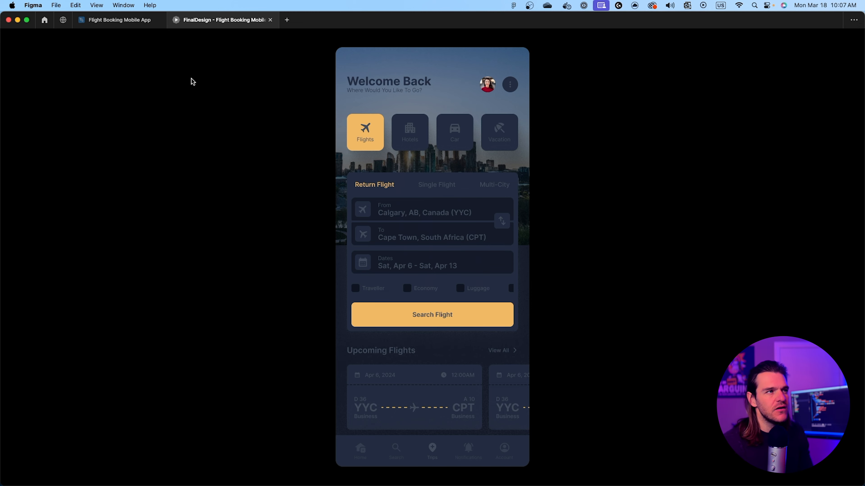
Step: Return to the design file and add a Set variable action for Dark to the SwitchOff variant's on-click interaction
{"action": "left_click", "coordinate": [90, 17]}
{"action": "scroll", "coordinate": [267, 139], "scroll_direction": "up", "scroll_amount": 3}
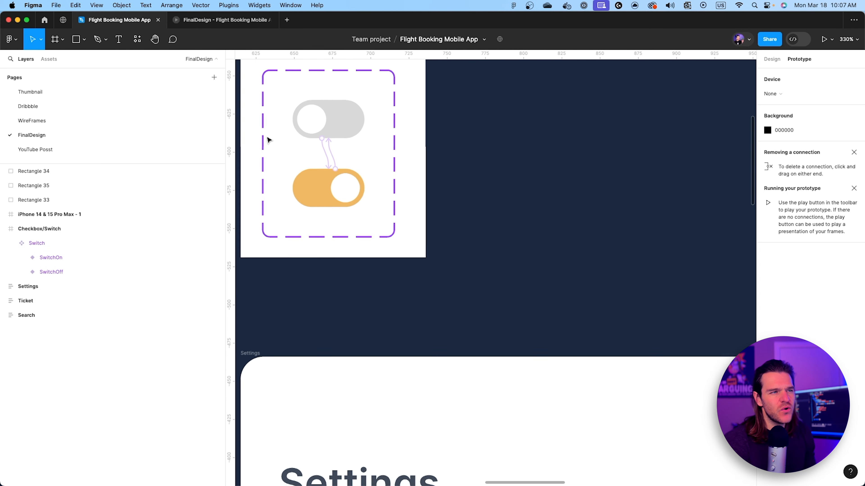
{"action": "left_click", "coordinate": [325, 150]}
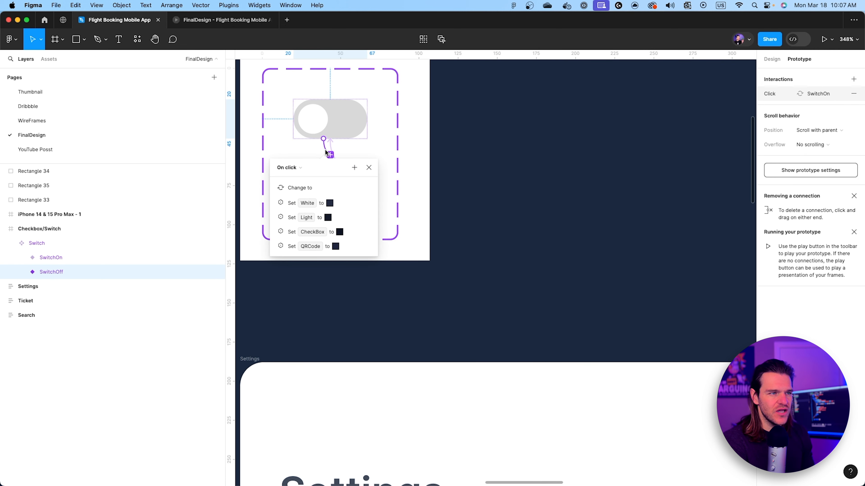
{"action": "left_click", "coordinate": [341, 185]}
{"action": "left_click", "coordinate": [361, 227]}
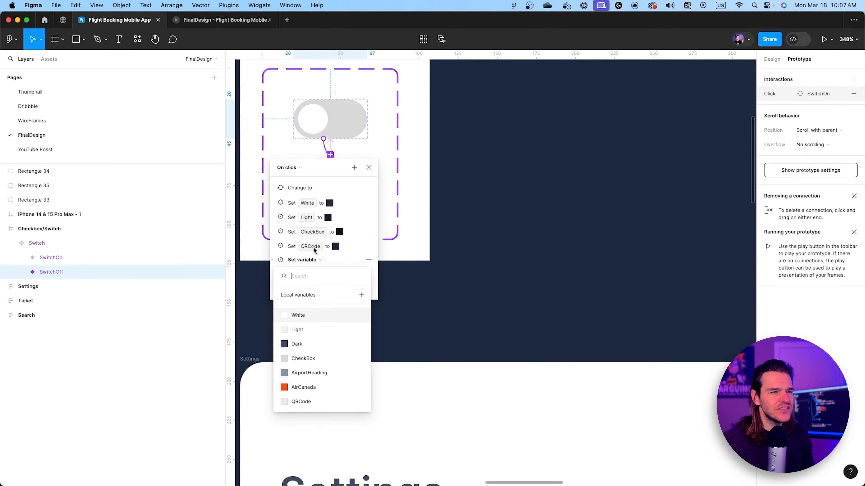
{"action": "left_click", "coordinate": [302, 344]}
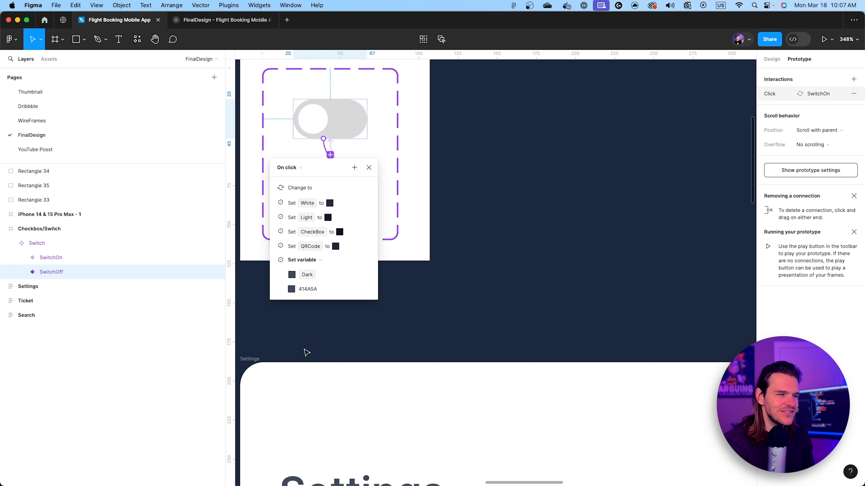
Step: Set the Dark variable's value to F4F4F4 in the SwitchOff interaction and close the interaction details
{"action": "left_click", "coordinate": [314, 289]}
{"action": "left_click", "coordinate": [292, 289]}
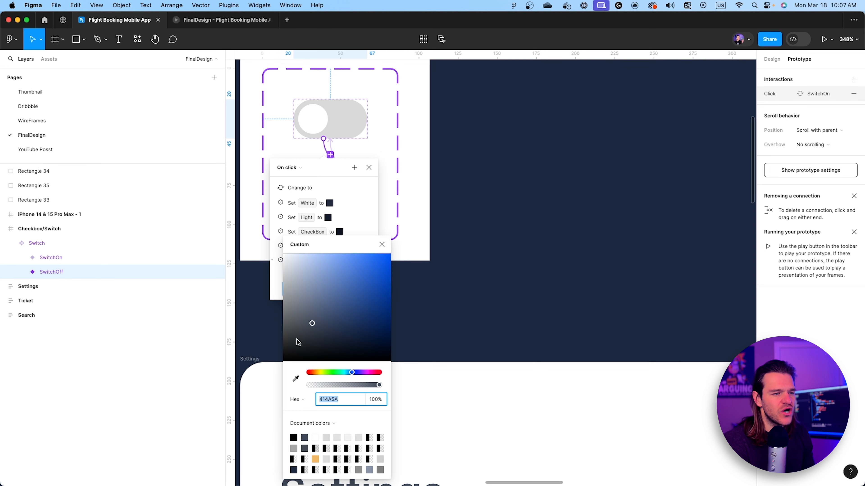
{"action": "left_click_drag", "start_coordinate": [312, 326], "coordinate": [285, 262]}
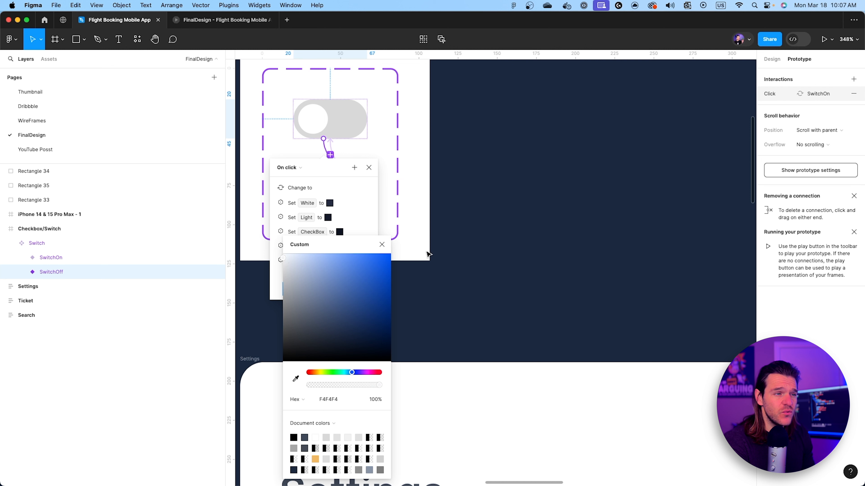
{"action": "left_click", "coordinate": [382, 245]}
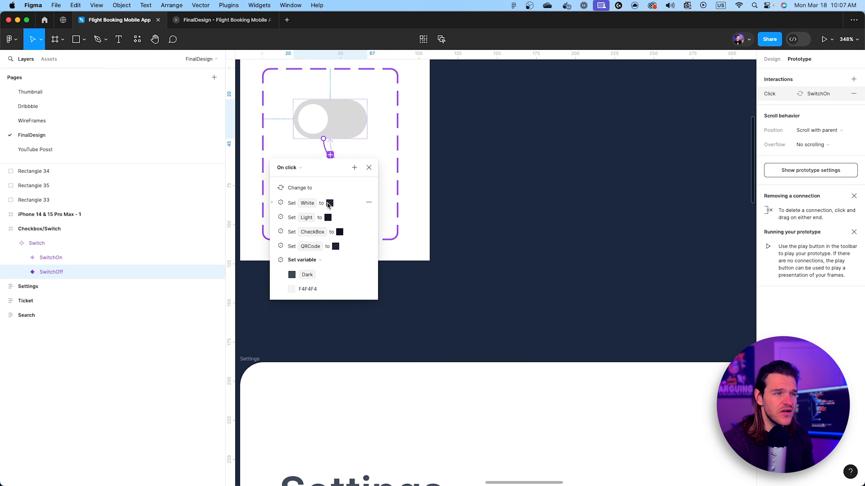
{"action": "left_click", "coordinate": [368, 168]}
Step: Add a Set variable action to the SwitchOn variant's on-click interaction that sets Dark to 414A5A
{"action": "left_click", "coordinate": [339, 176]}
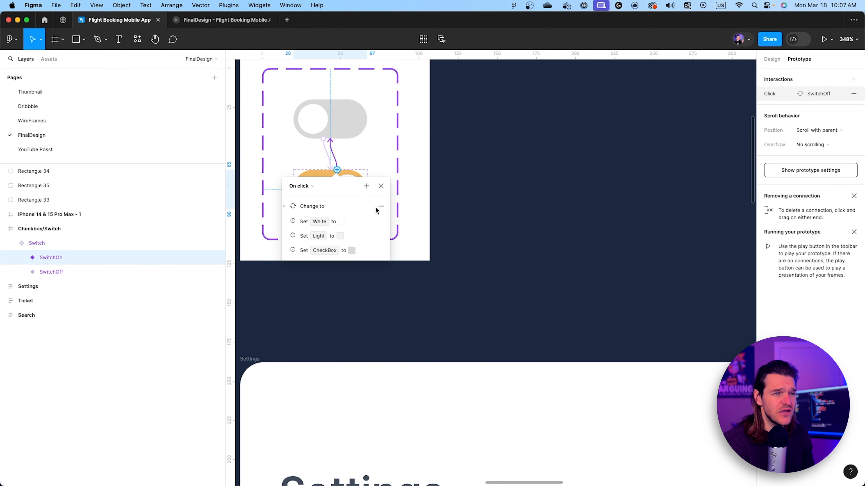
{"action": "left_click", "coordinate": [367, 186]}
{"action": "left_click", "coordinate": [374, 248]}
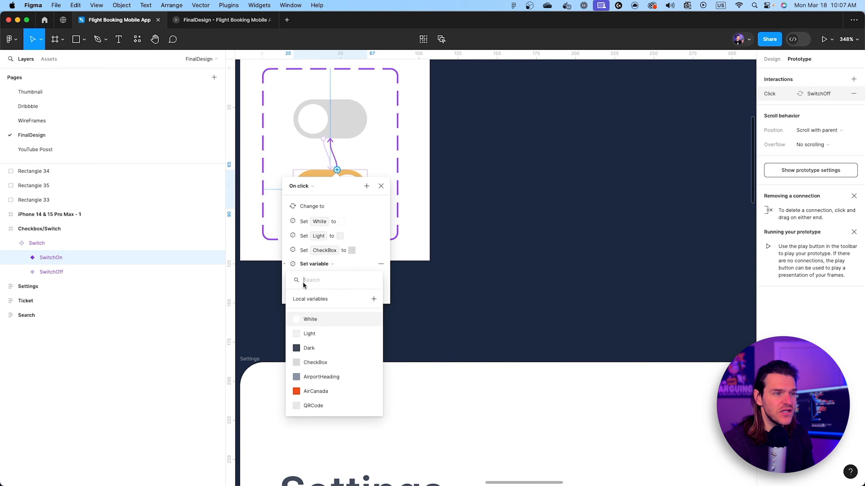
{"action": "left_click", "coordinate": [312, 353]}
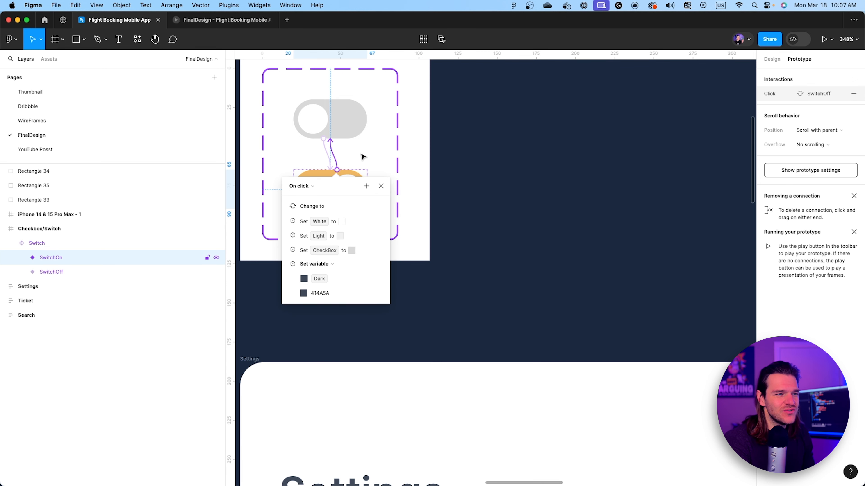
Step: In the prototype preview, test the Light or Dark Mode switch by returning to light mode, paging through the screens, and turning dark mode on
{"action": "left_click", "coordinate": [235, 20]}
{"action": "key", "text": "Right"}
{"action": "key", "text": "Right"}
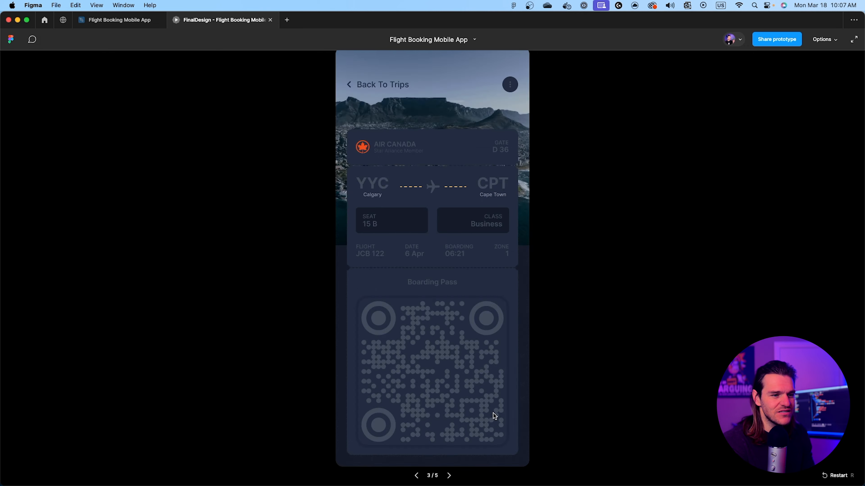
{"action": "left_click", "coordinate": [514, 353]}
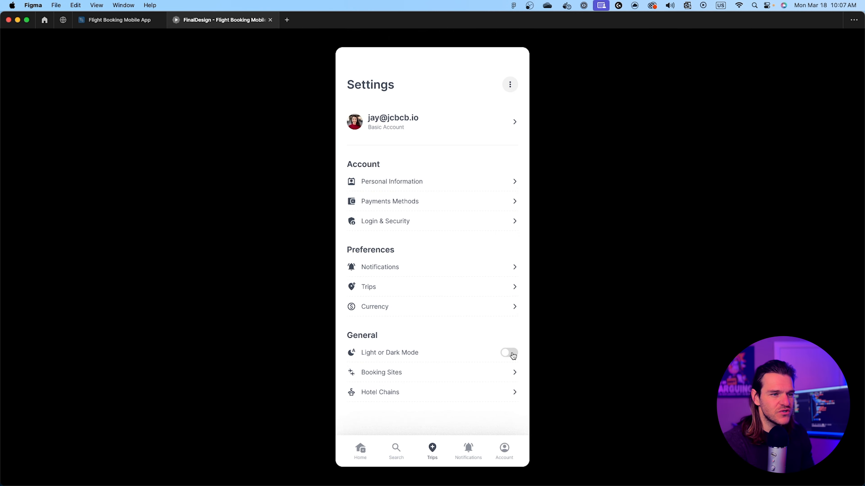
{"action": "key", "text": "Left"}
{"action": "key", "text": "Left"}
{"action": "key", "text": "Right"}
{"action": "key", "text": "Right"}
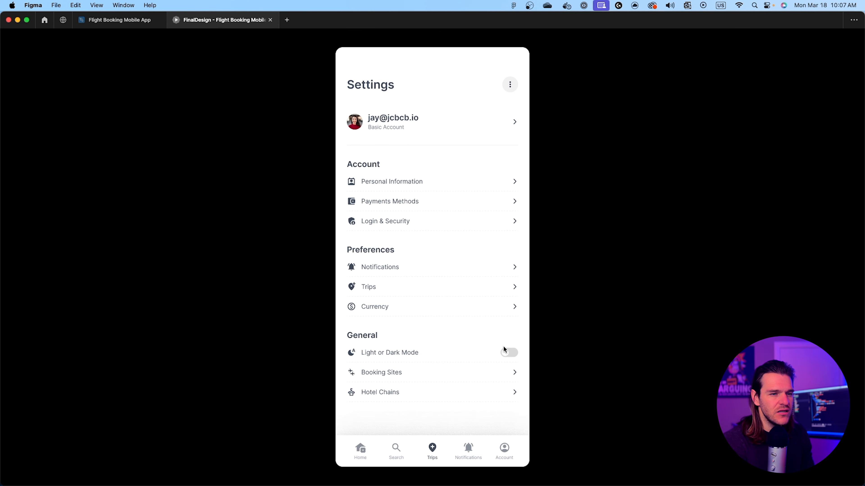
{"action": "left_click", "coordinate": [507, 353]}
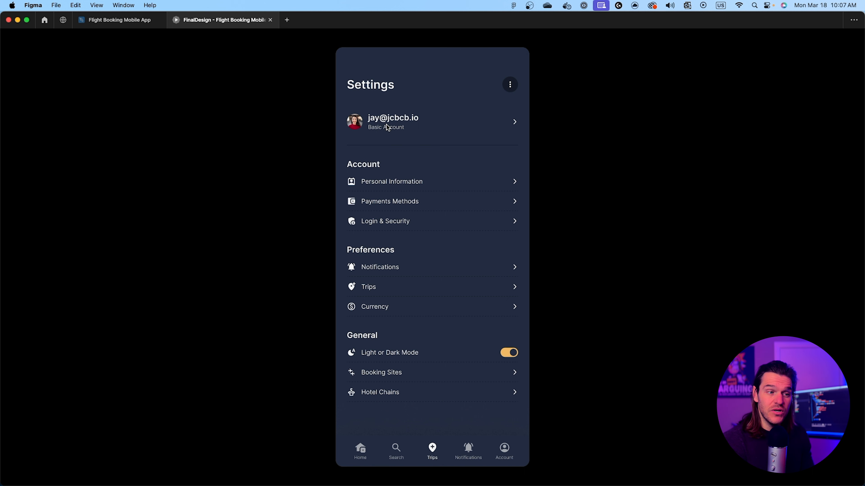
Step: Page back to the Welcome Back home screen to inspect its dark-mode text and icons, and return to the Settings screen
{"action": "key", "text": "Left"}
{"action": "key", "text": "Left"}
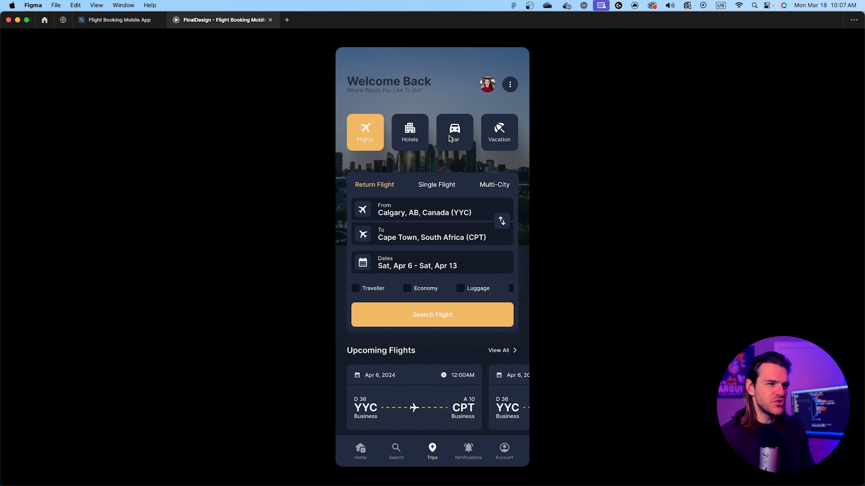
{"action": "key", "text": "Right"}
{"action": "key", "text": "Right"}
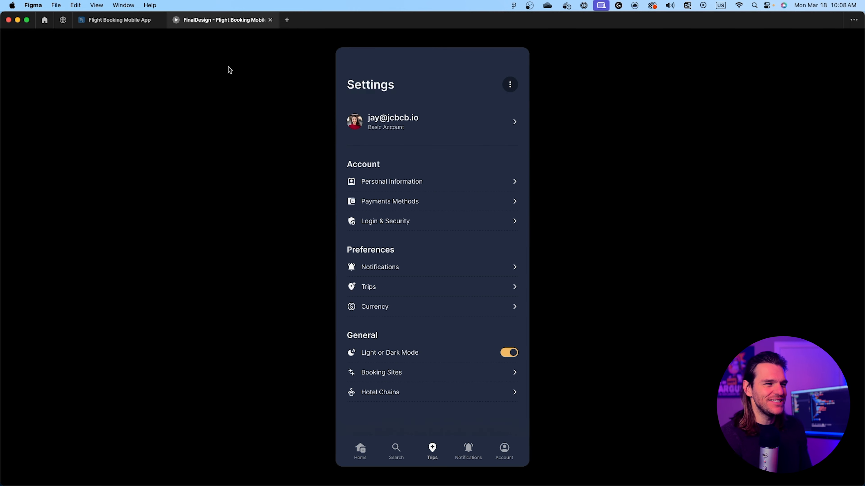
Step: Return to the design file and examine the colours of the dark flight search mockup and the swatches beside it
{"action": "left_click", "coordinate": [118, 20]}
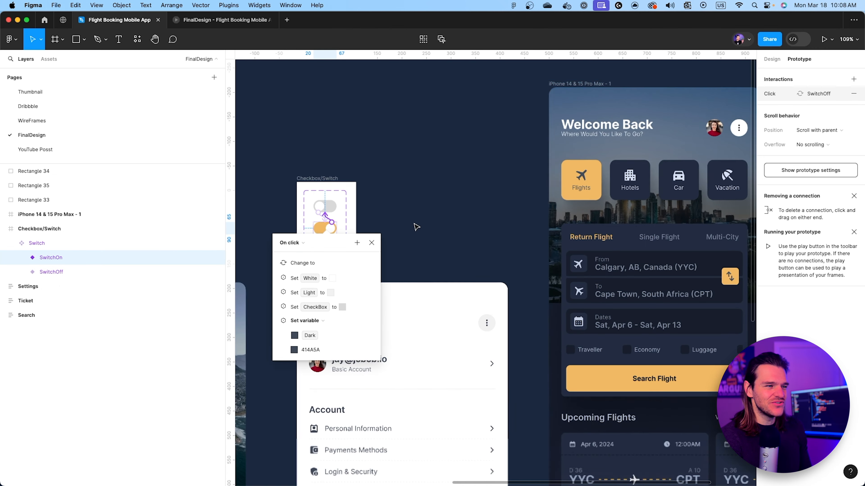
{"action": "scroll", "coordinate": [504, 245], "scroll_direction": "up", "scroll_amount": 10}
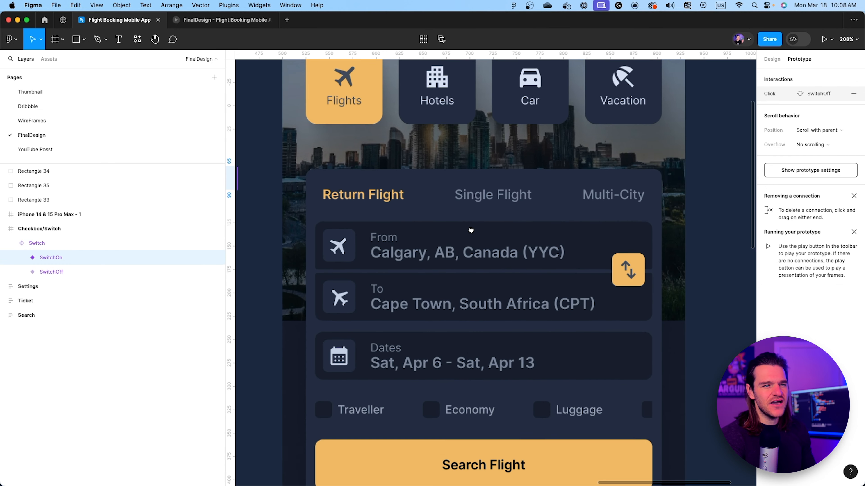
{"action": "left_click", "coordinate": [477, 202]}
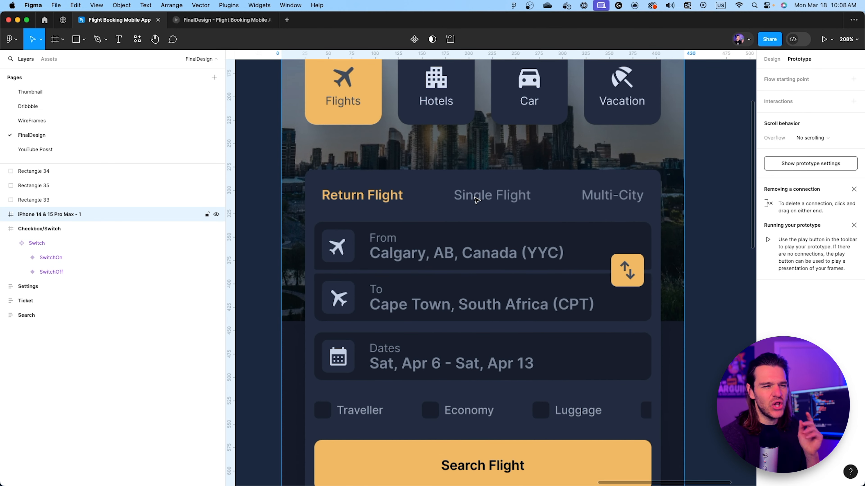
{"action": "scroll", "coordinate": [598, 201], "scroll_direction": "right", "scroll_amount": 5}
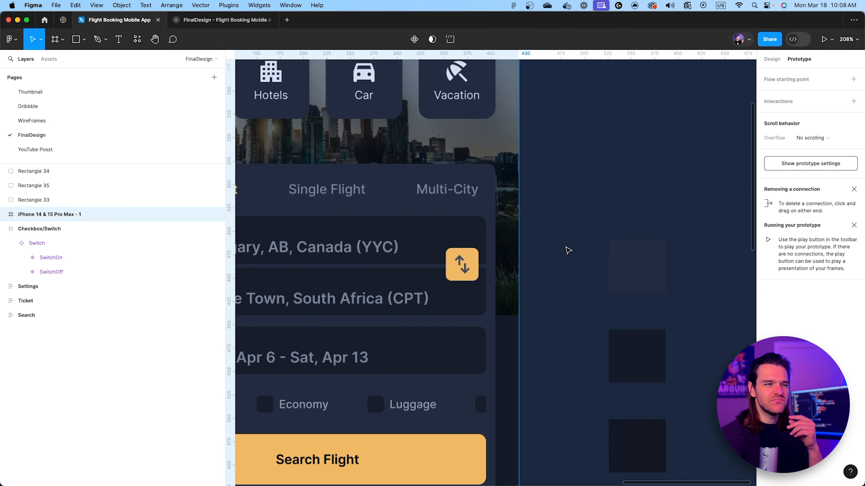
{"action": "scroll", "coordinate": [605, 307], "scroll_direction": "down", "scroll_amount": 3}
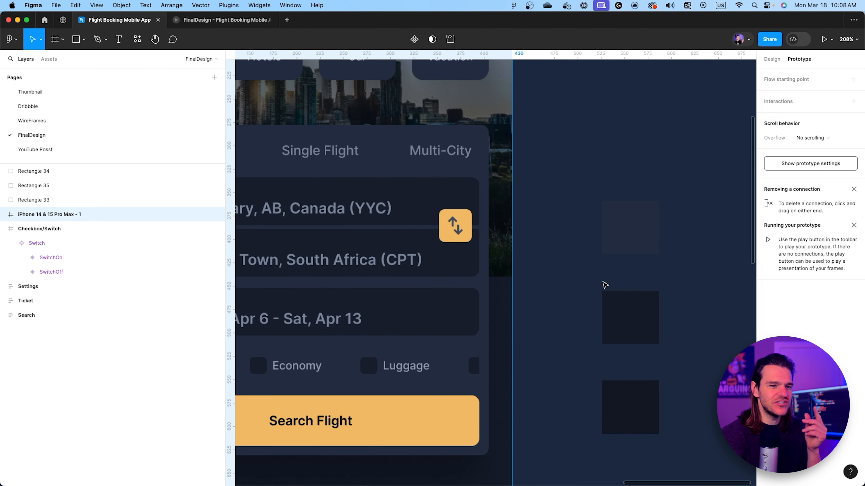
Step: Fill the uppermost swatch beside the dark mockup with the Single Flight text colour, 7A869A, using the eyedropper, and copy its hex code
{"action": "left_click", "coordinate": [626, 228]}
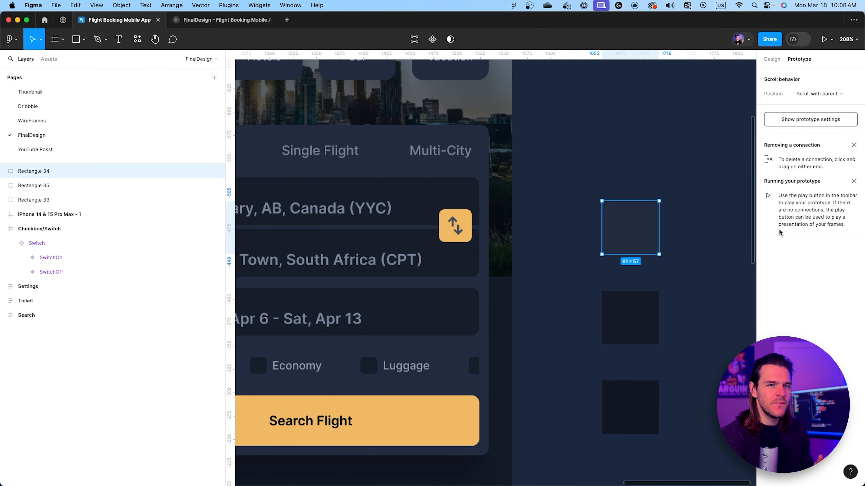
{"action": "left_click", "coordinate": [771, 59]}
{"action": "left_click", "coordinate": [767, 199]}
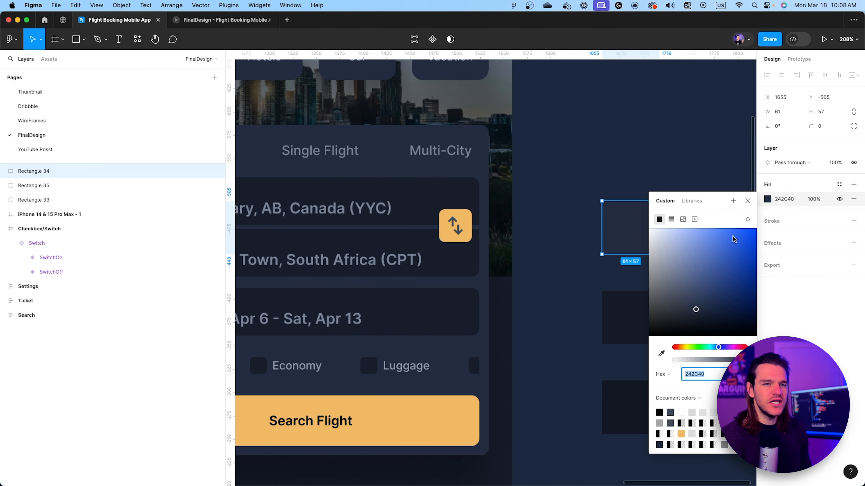
{"action": "left_click", "coordinate": [661, 354]}
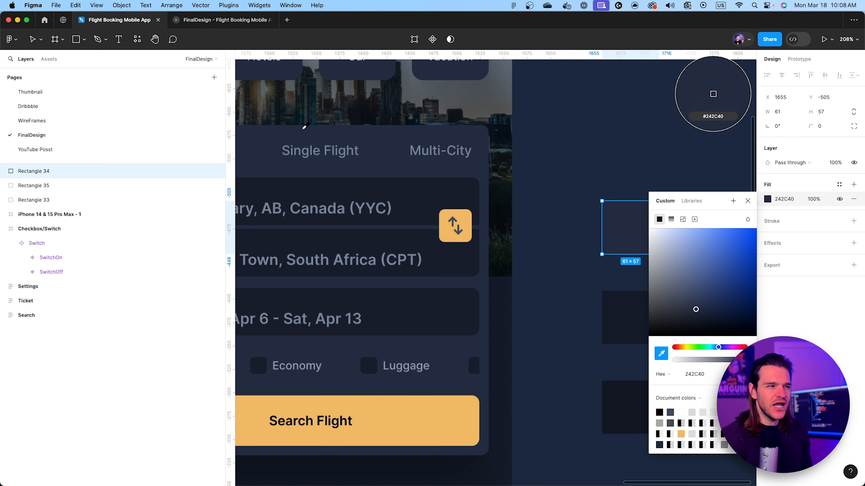
{"action": "left_click", "coordinate": [287, 151]}
{"action": "left_click", "coordinate": [685, 374]}
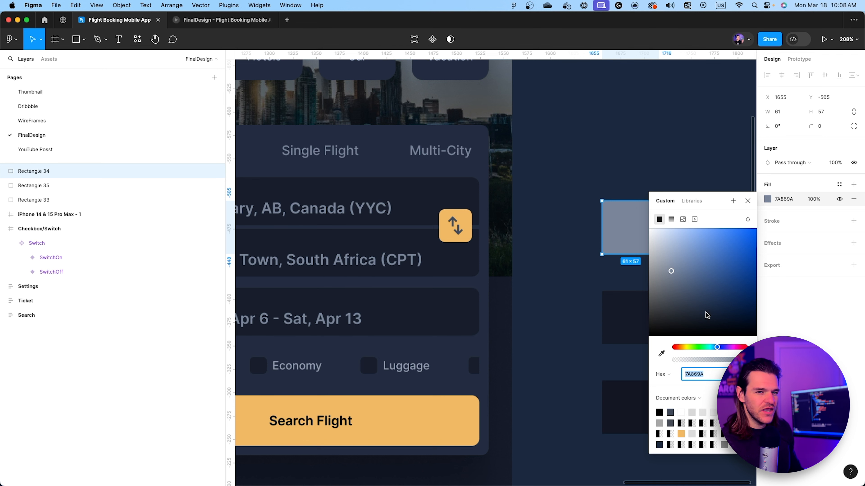
{"action": "left_click", "coordinate": [747, 201]}
{"action": "left_click", "coordinate": [646, 167]}
Step: Set the Dark variable to 7A869A in the SwitchOff variant's on-click interaction
{"action": "scroll", "coordinate": [503, 164], "scroll_direction": "down", "scroll_amount": 5}
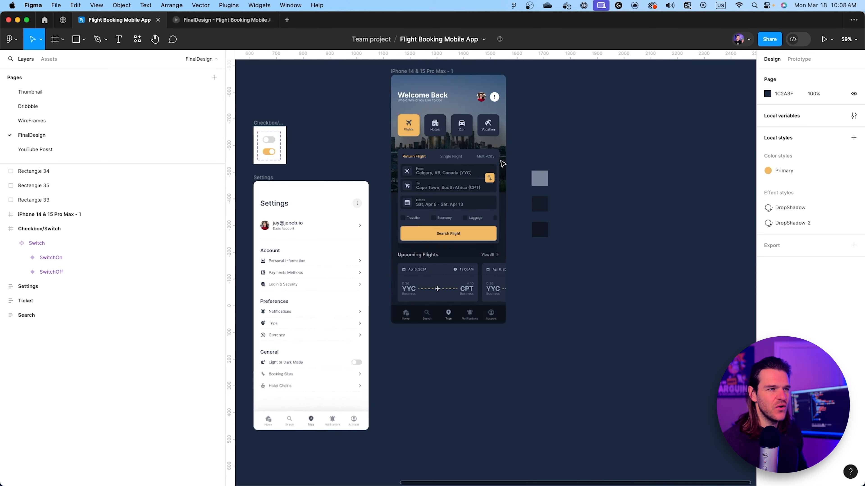
{"action": "scroll", "coordinate": [493, 170], "scroll_direction": "left", "scroll_amount": 3}
{"action": "scroll", "coordinate": [493, 170], "scroll_direction": "up", "scroll_amount": 2}
{"action": "scroll", "coordinate": [327, 208], "scroll_direction": "up", "scroll_amount": 6}
{"action": "left_click", "coordinate": [416, 219]}
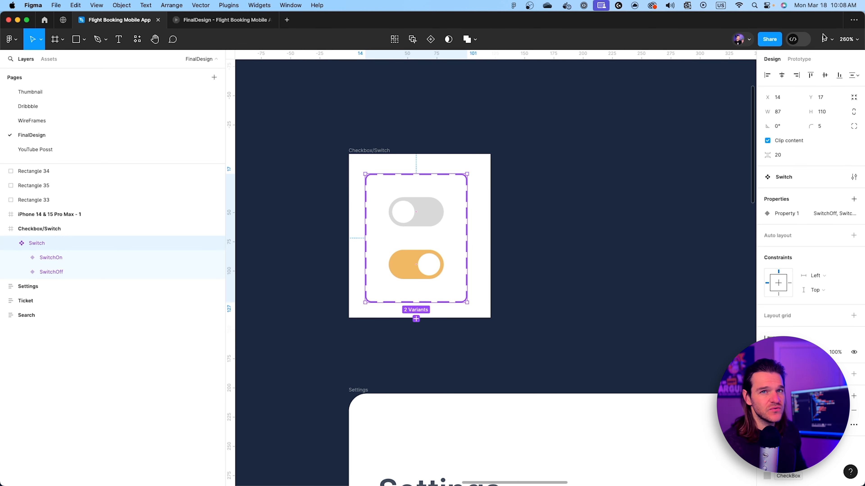
{"action": "left_click", "coordinate": [799, 59]}
{"action": "left_click", "coordinate": [414, 236]}
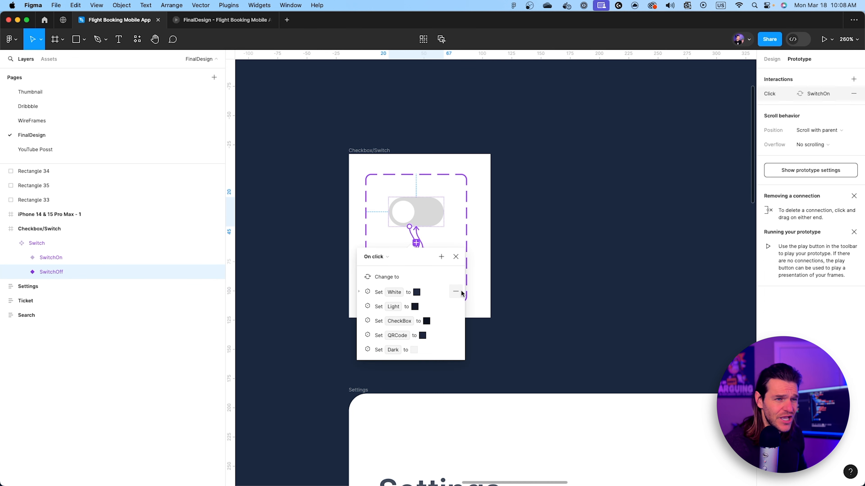
{"action": "left_click", "coordinate": [365, 351]}
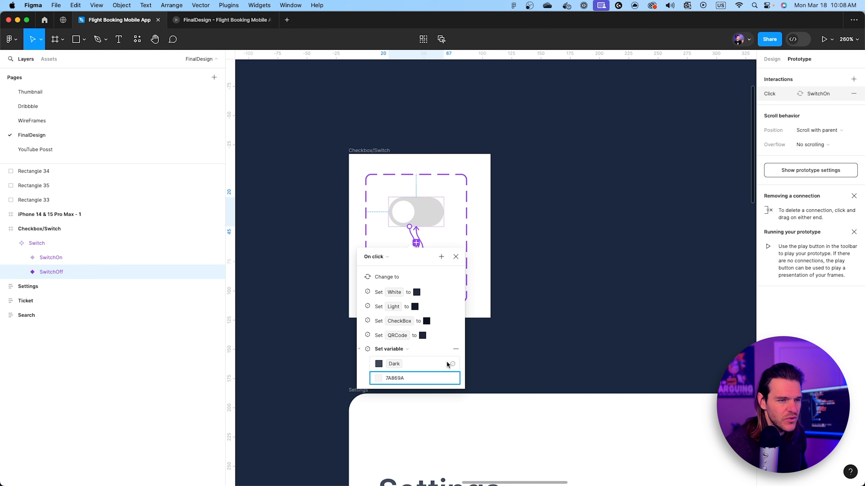
{"action": "left_click", "coordinate": [400, 105]}
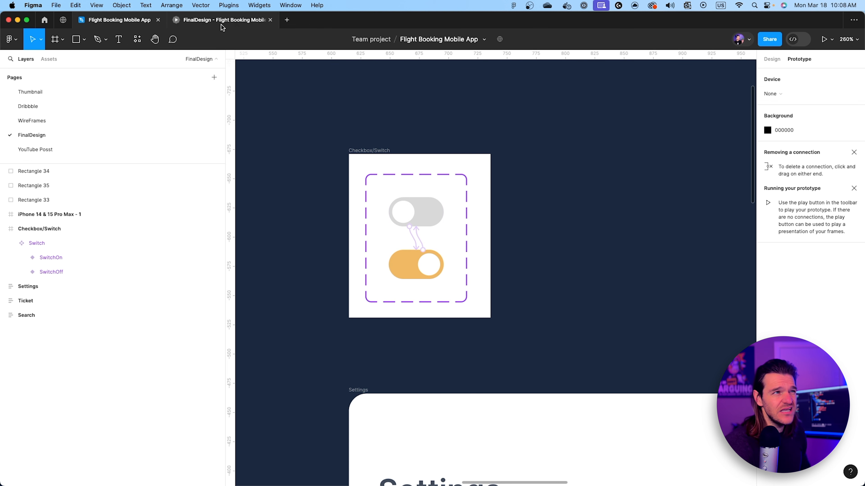
Step: In the prototype preview, toggle the Light or Dark Mode switch off and on, and check the text on the boarding pass and home screens
{"action": "left_click", "coordinate": [222, 24]}
{"action": "left_click", "coordinate": [513, 354]}
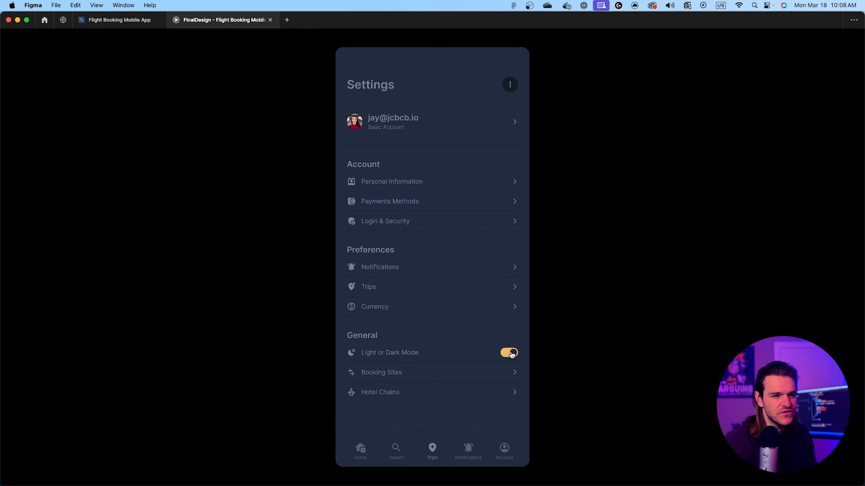
{"action": "left_click", "coordinate": [511, 354]}
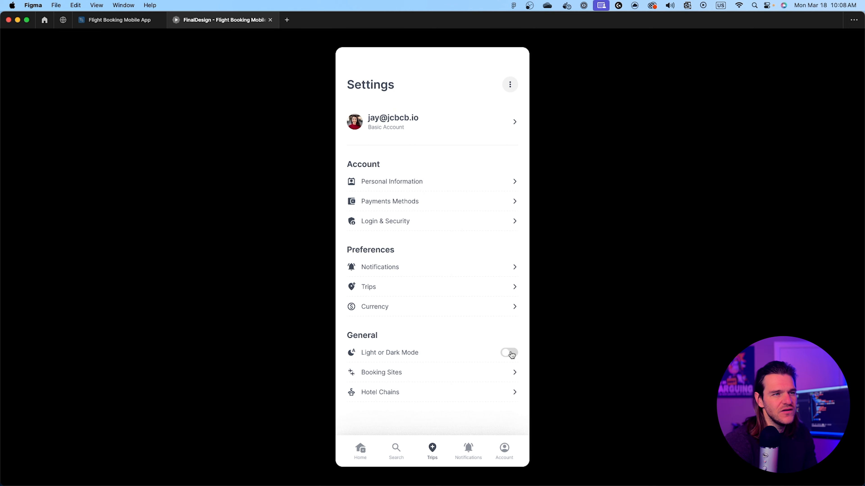
{"action": "left_click", "coordinate": [511, 354]}
{"action": "key", "text": "Left"}
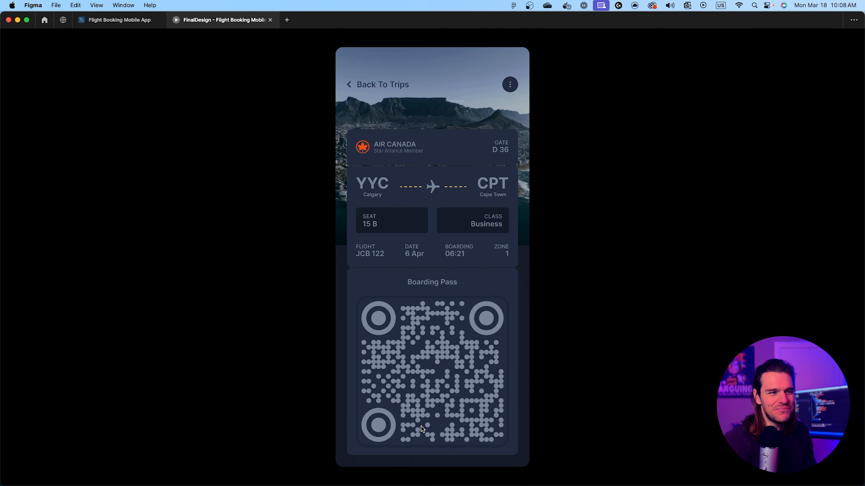
{"action": "key", "text": "Left"}
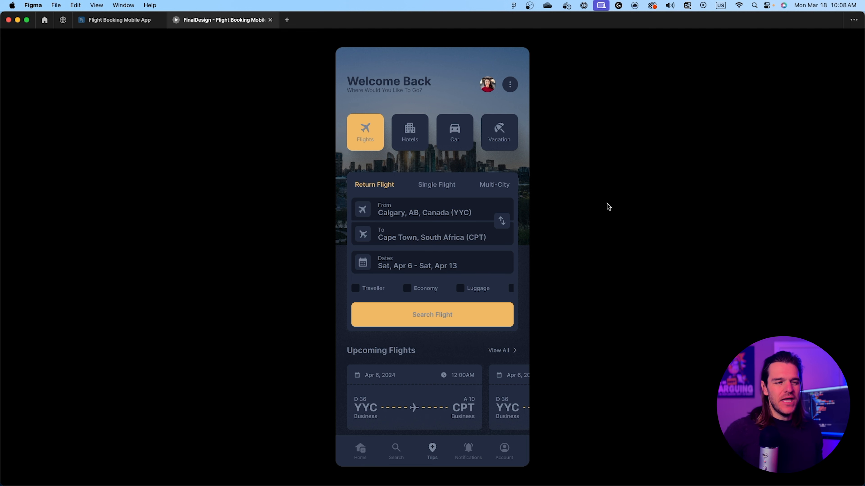
{"action": "key", "text": "Right"}
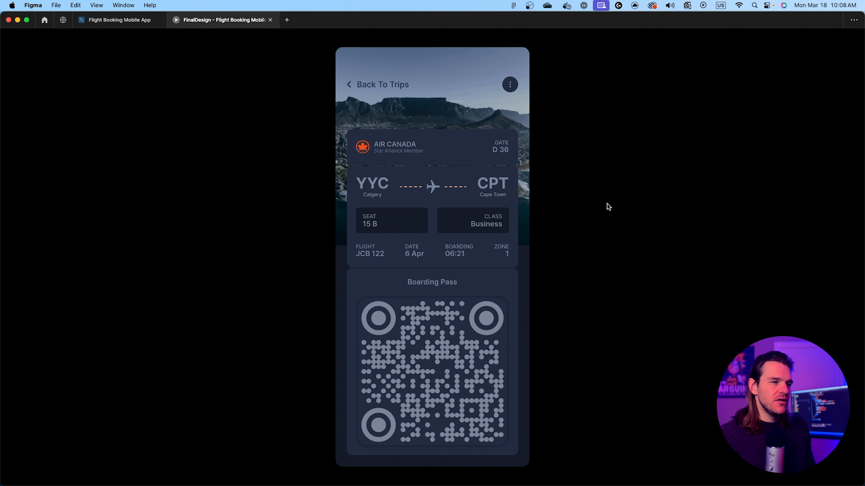
{"action": "key", "text": "Right"}
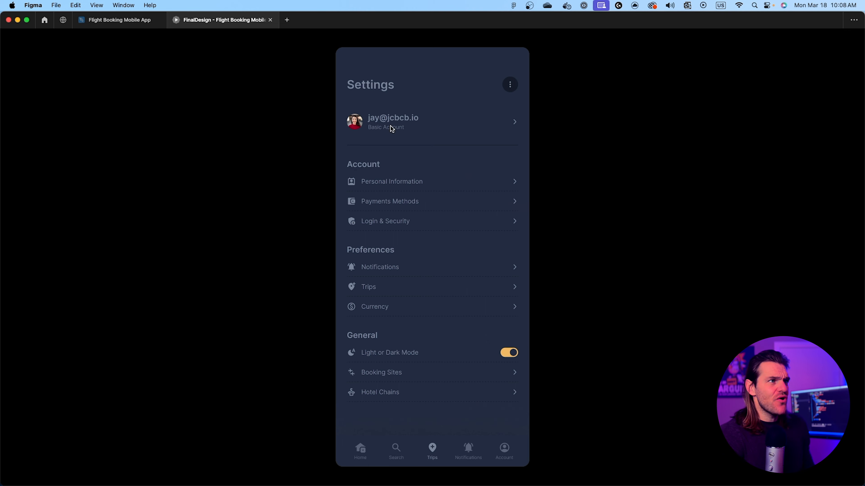
Step: Return to the design file and lighten the Dark variable's colour to 8D9BB0 in the SwitchOff variant's on-click interaction
{"action": "left_click", "coordinate": [118, 20]}
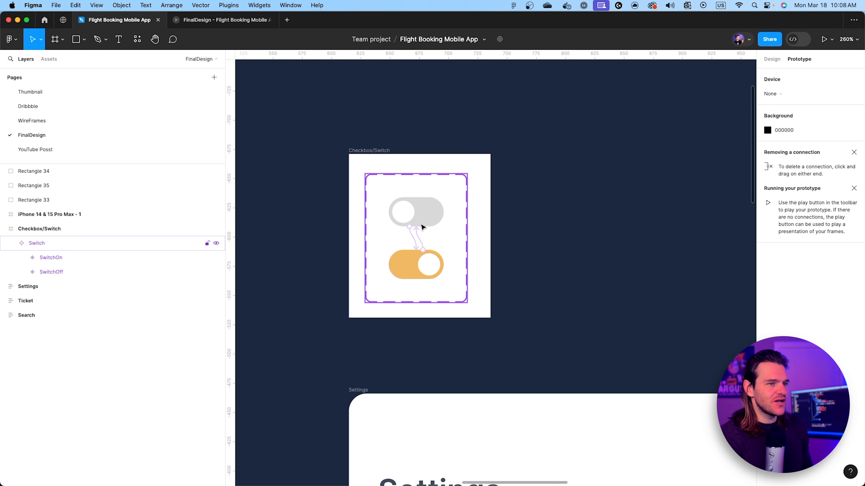
{"action": "left_click", "coordinate": [415, 238]}
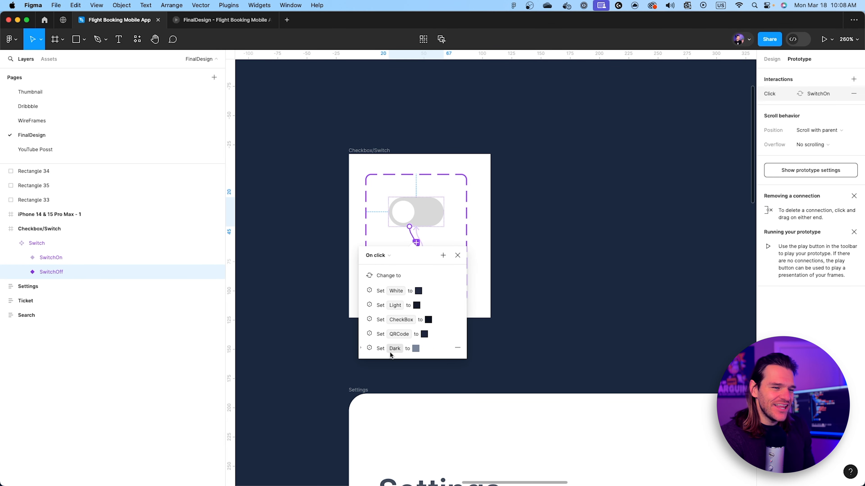
{"action": "left_click", "coordinate": [362, 349]}
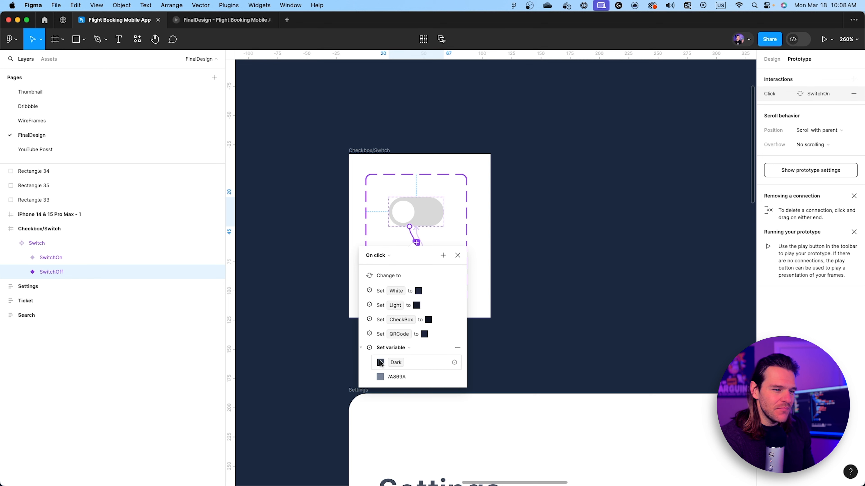
{"action": "left_click", "coordinate": [381, 376]}
{"action": "left_click_drag", "start_coordinate": [394, 297], "coordinate": [393, 288]}
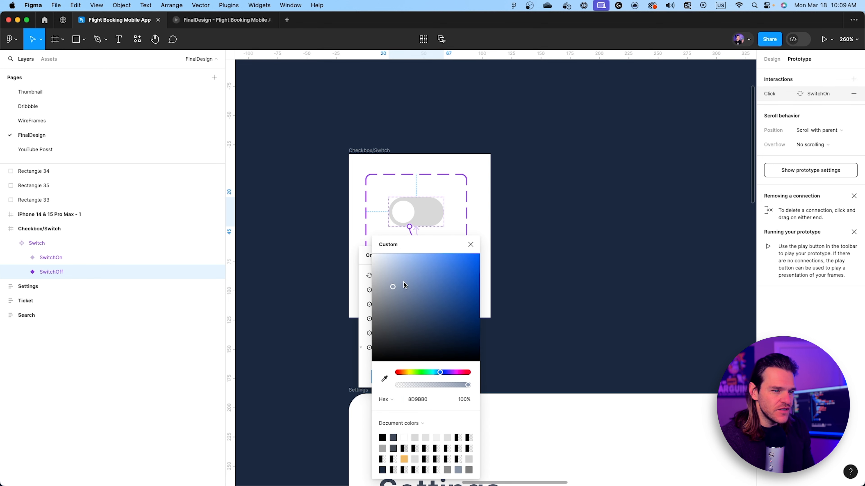
{"action": "left_click", "coordinate": [473, 246]}
{"action": "left_click", "coordinate": [589, 153]}
Step: Switch to the prototype preview, re-apply dark mode from Settings, and check the text contrast on the boarding pass and Welcome Back screens
{"action": "left_click", "coordinate": [218, 20]}
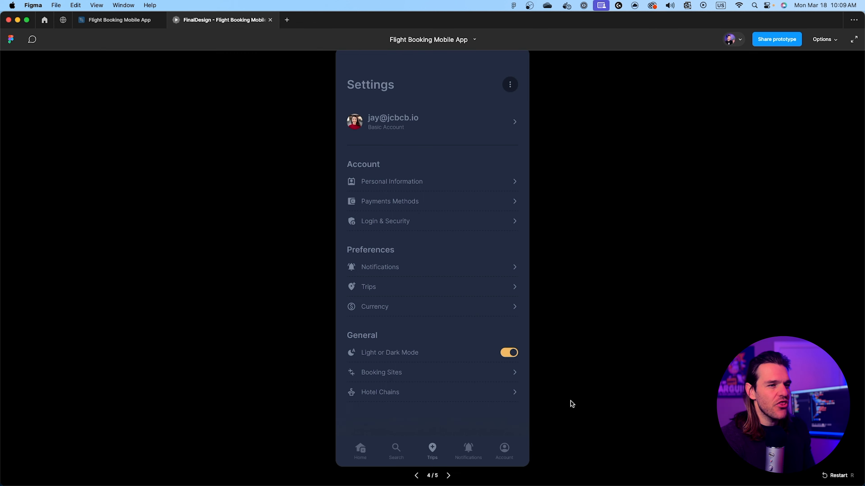
{"action": "left_click", "coordinate": [510, 353]}
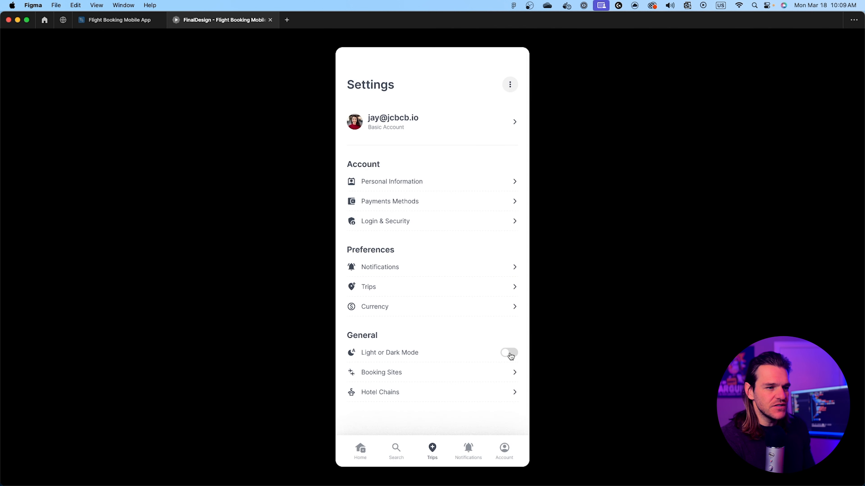
{"action": "left_click", "coordinate": [510, 354]}
{"action": "key", "text": "Left"}
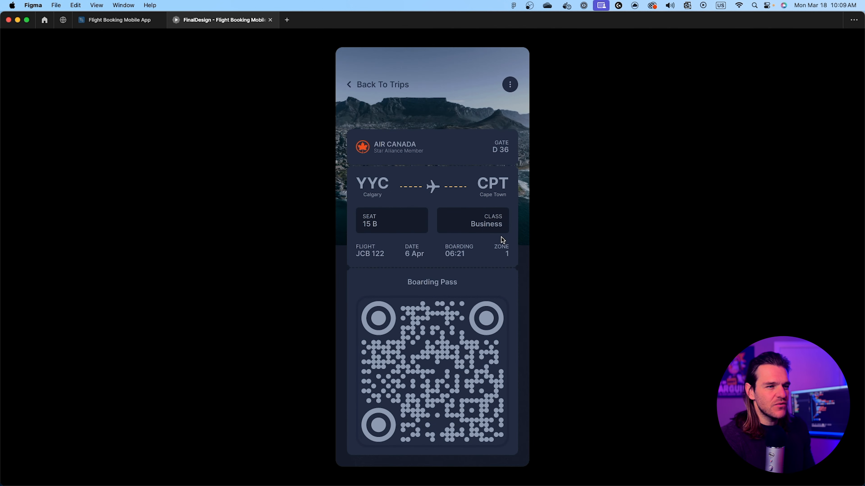
{"action": "key", "text": "Left"}
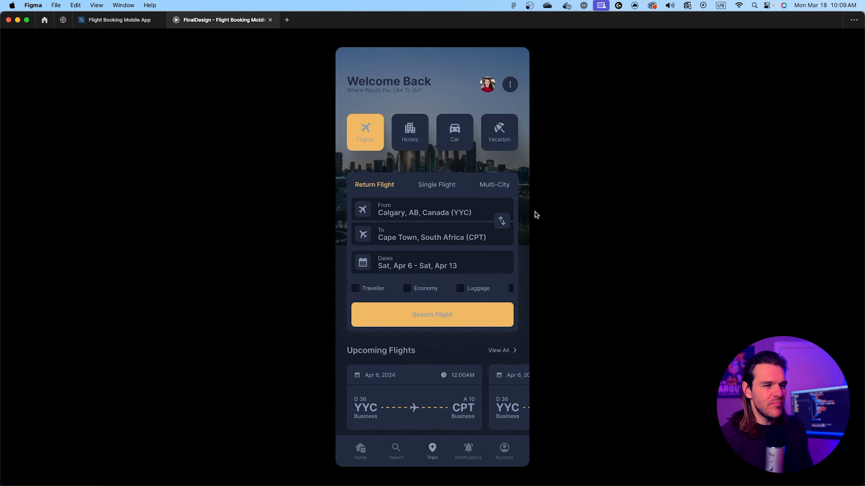
Step: Back in the design file, set the Dark variable to 9EADC6 in the SwitchOff variant's on-click interaction
{"action": "left_click", "coordinate": [133, 21]}
{"action": "left_click", "coordinate": [464, 278]}
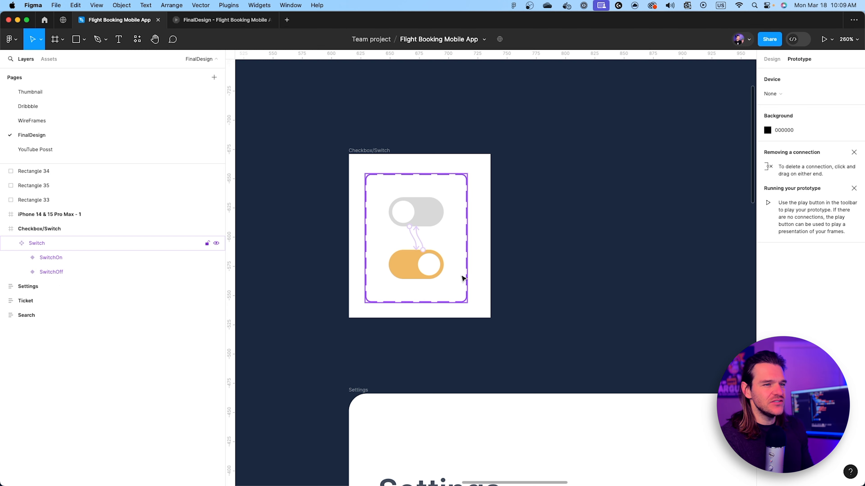
{"action": "left_click", "coordinate": [416, 243]}
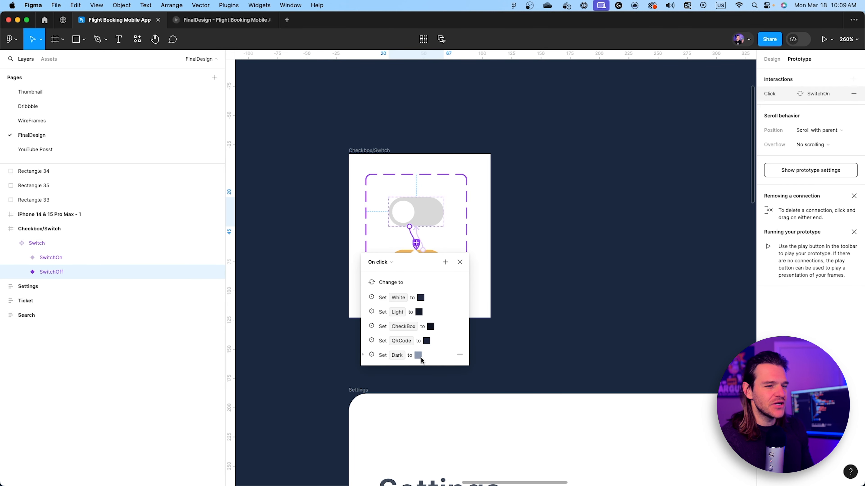
{"action": "left_click", "coordinate": [363, 355]}
{"action": "left_click", "coordinate": [383, 384]}
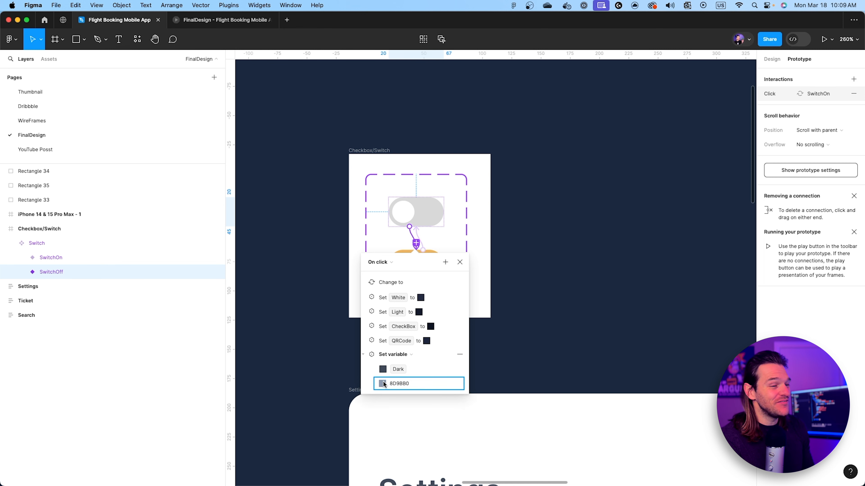
{"action": "type", "text": "9EADC6"}
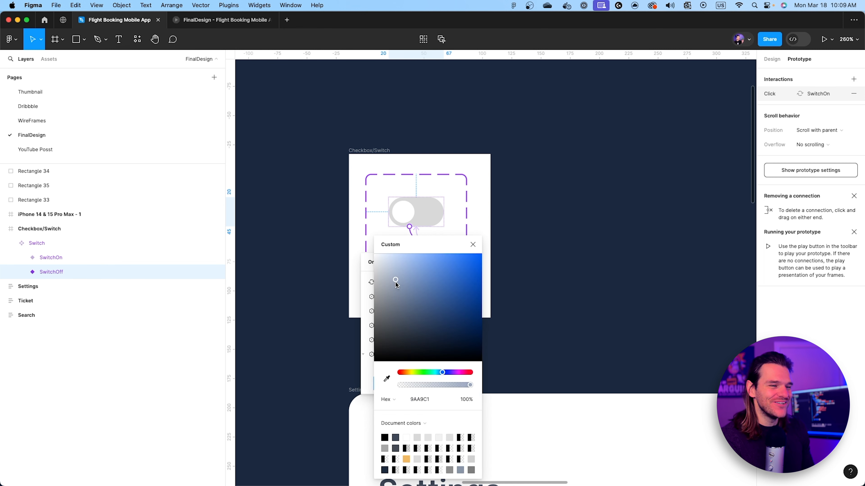
{"action": "key", "text": "Return"}
{"action": "left_click", "coordinate": [472, 245]}
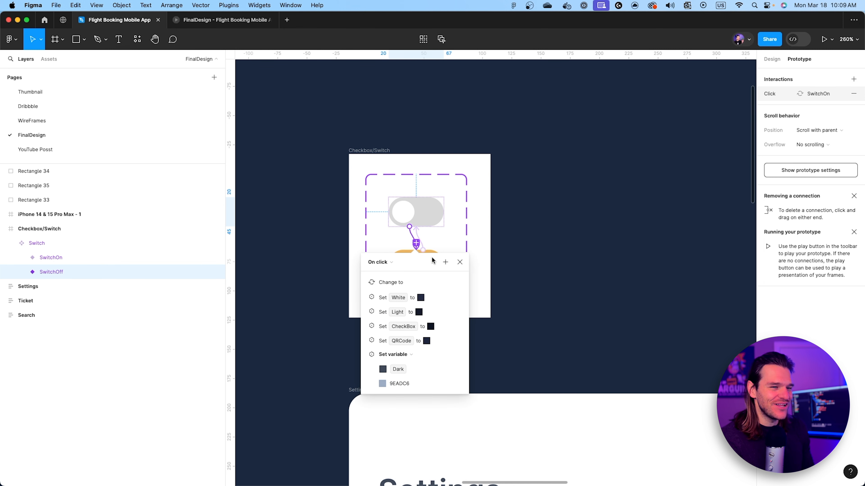
{"action": "left_click", "coordinate": [460, 262]}
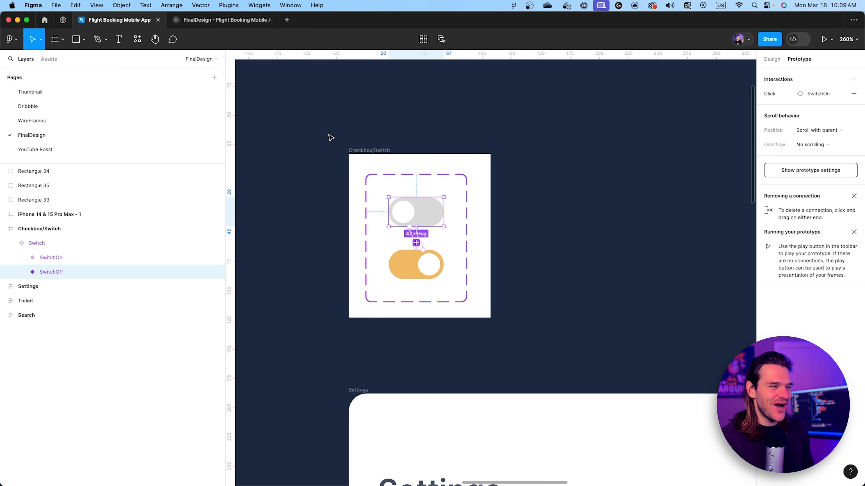
Step: In the prototype preview, go to Settings, toggle dark mode off and on, and inspect the text and icons on the boarding pass and home screens
{"action": "left_click", "coordinate": [185, 21]}
{"action": "key", "text": "Right"}
{"action": "key", "text": "Right"}
{"action": "key", "text": "Right"}
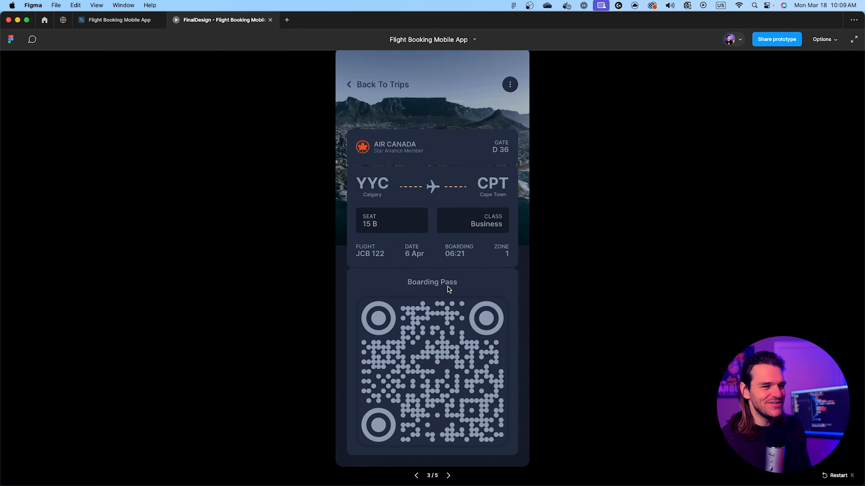
{"action": "key", "text": "Left"}
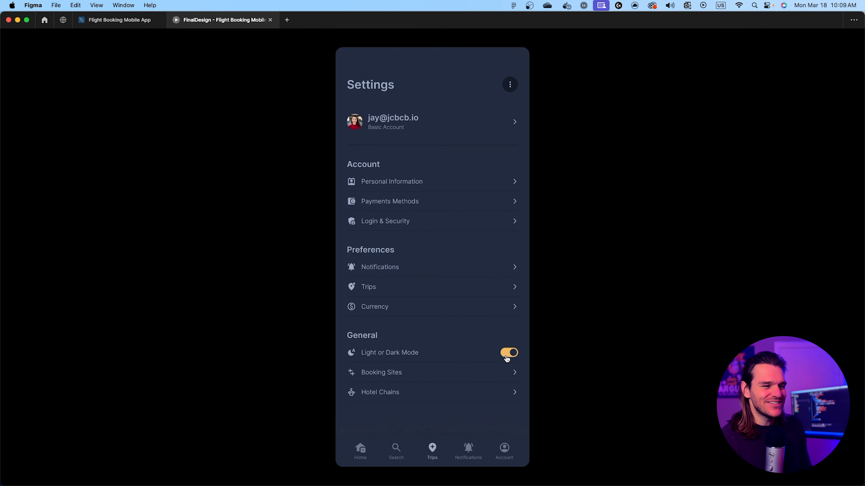
{"action": "left_click", "coordinate": [504, 355]}
{"action": "left_click", "coordinate": [508, 356]}
{"action": "key", "text": "Left"}
{"action": "key", "text": "Left"}
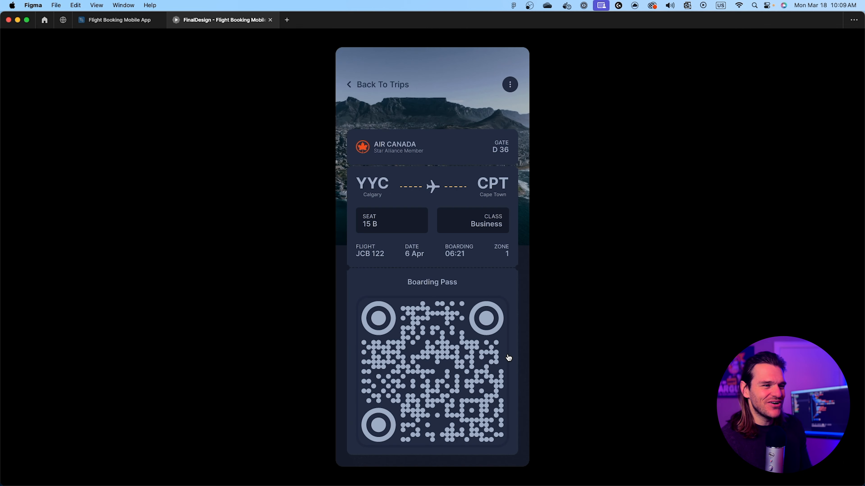
{"action": "key", "text": "Right"}
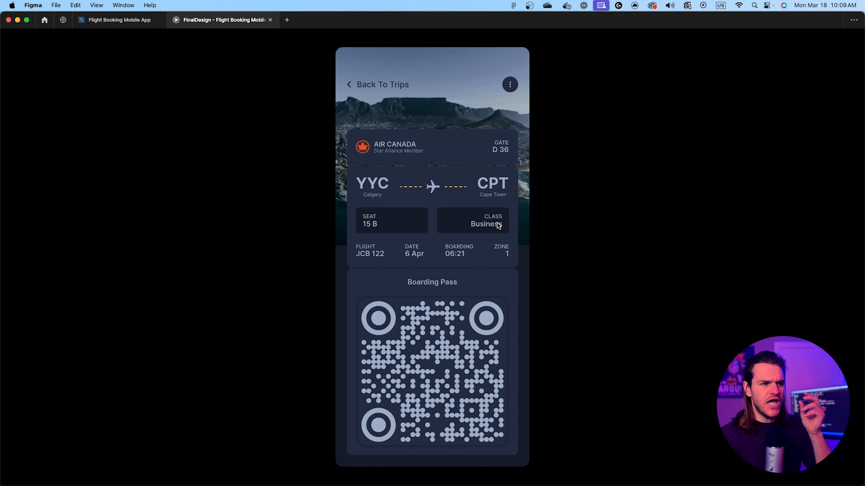
{"action": "key", "text": "Left"}
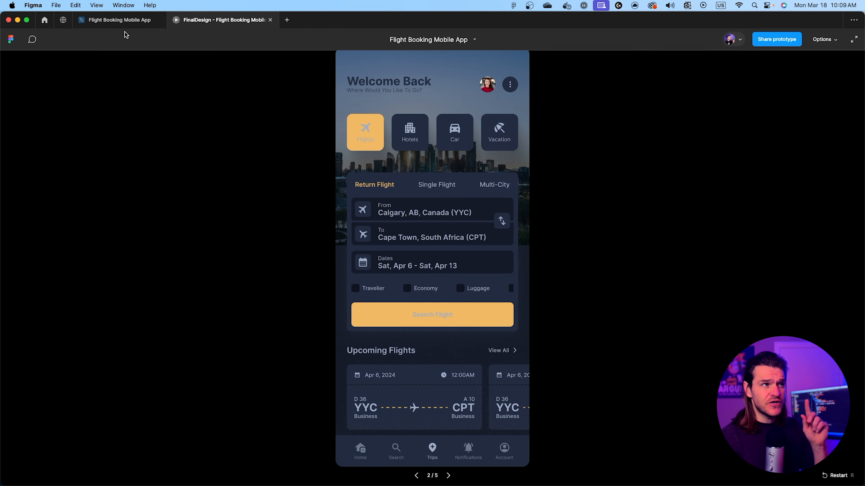
{"action": "left_click", "coordinate": [123, 21]}
{"action": "scroll", "coordinate": [439, 383], "scroll_direction": "down", "scroll_amount": 3}
{"action": "scroll", "coordinate": [440, 384], "scroll_direction": "down", "scroll_amount": 5}
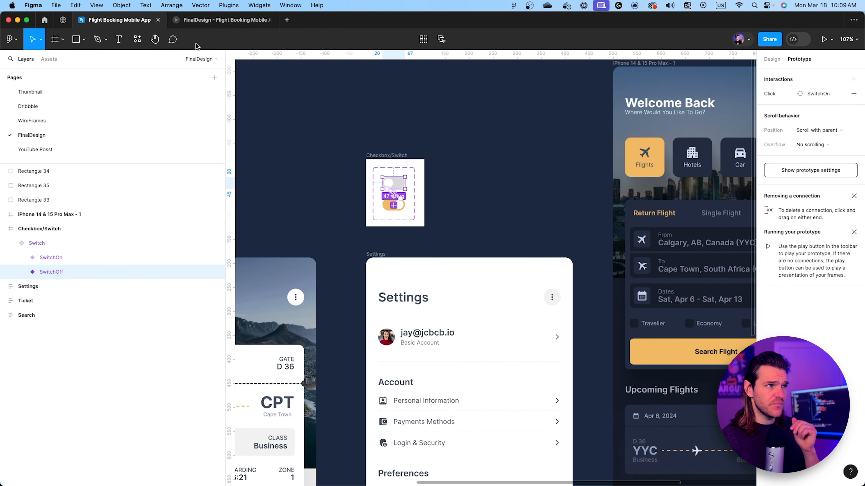
{"action": "left_click", "coordinate": [205, 21]}
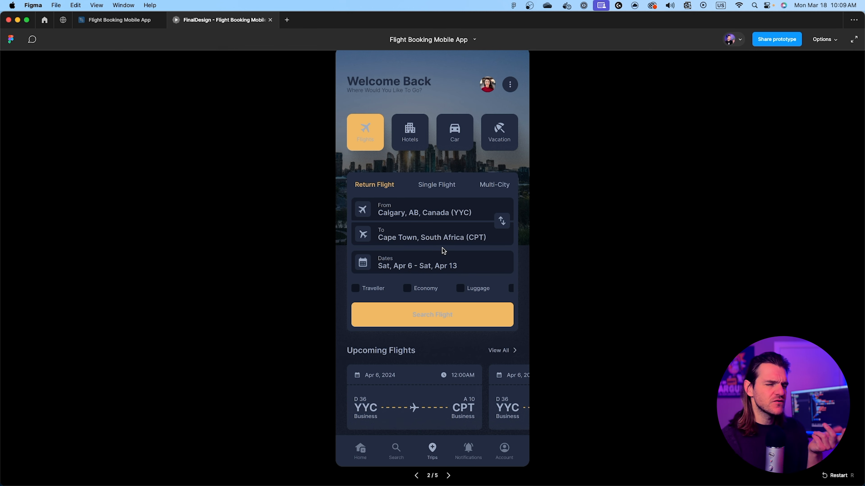
Step: Return to the design file and detach the White variable from the fill of the Search screen's bottom navigation Menu frame
{"action": "left_click", "coordinate": [118, 24]}
{"action": "scroll", "coordinate": [422, 392], "scroll_direction": "down", "scroll_amount": 8}
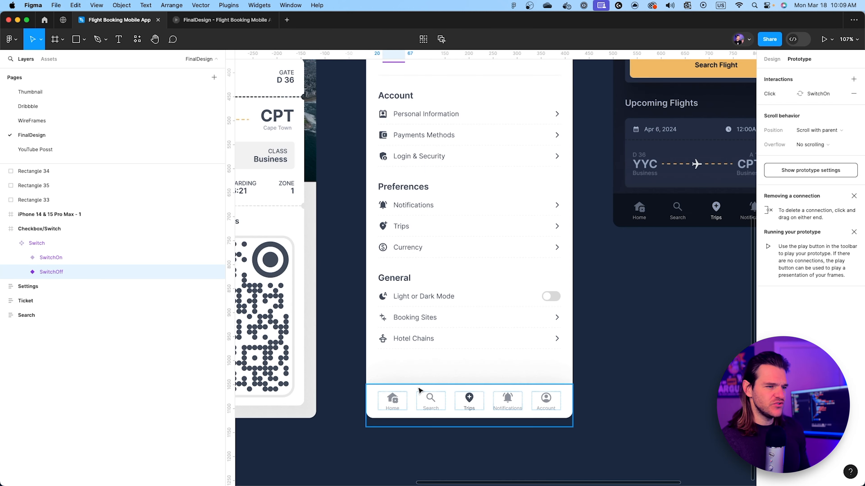
{"action": "scroll", "coordinate": [417, 388], "scroll_direction": "down", "scroll_amount": 5}
{"action": "scroll", "coordinate": [401, 426], "scroll_direction": "down", "scroll_amount": 4}
{"action": "scroll", "coordinate": [401, 426], "scroll_direction": "left", "scroll_amount": 3}
{"action": "scroll", "coordinate": [311, 282], "scroll_direction": "up", "scroll_amount": 6}
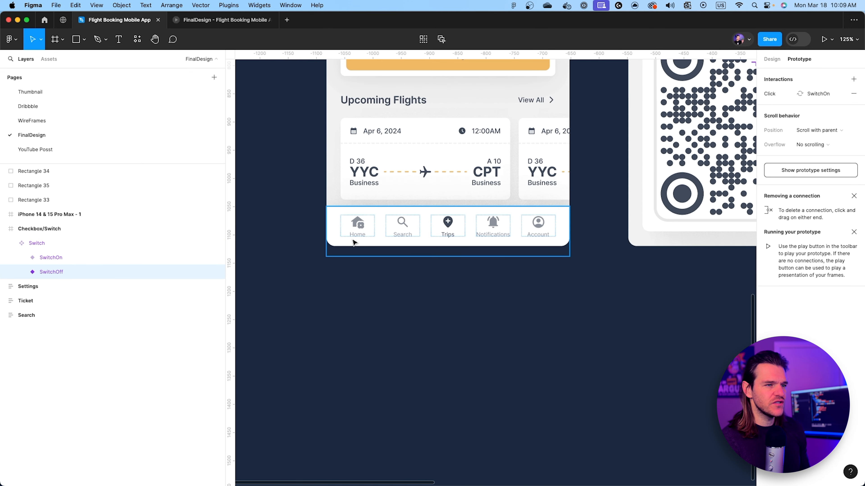
{"action": "left_click", "coordinate": [313, 238]}
{"action": "left_click", "coordinate": [335, 232]}
{"action": "key", "text": "alt+8"}
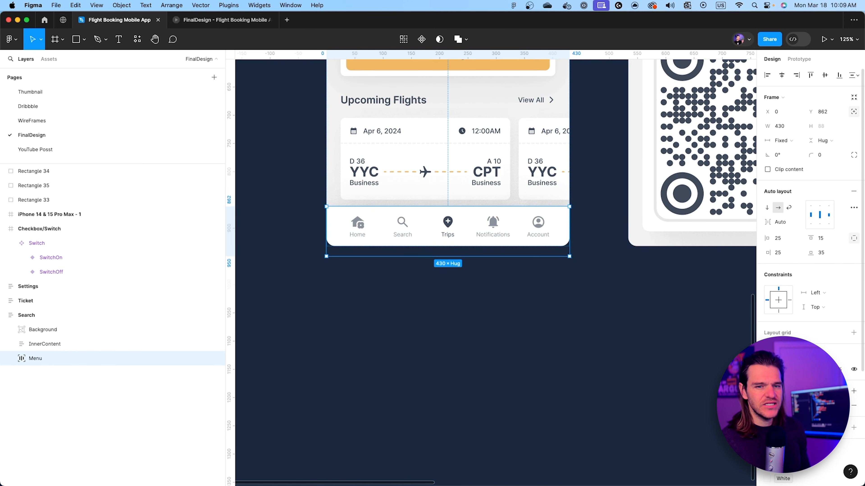
{"action": "left_click", "coordinate": [783, 406]}
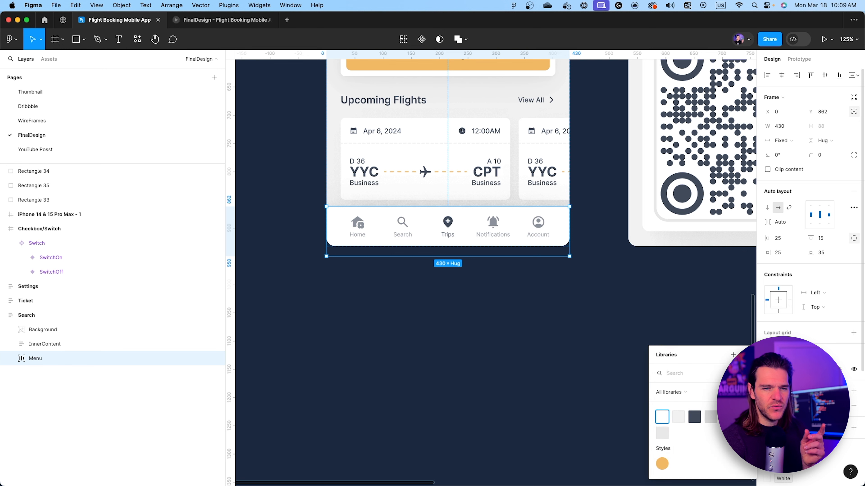
{"action": "left_click", "coordinate": [840, 406]}
{"action": "left_click", "coordinate": [839, 405]}
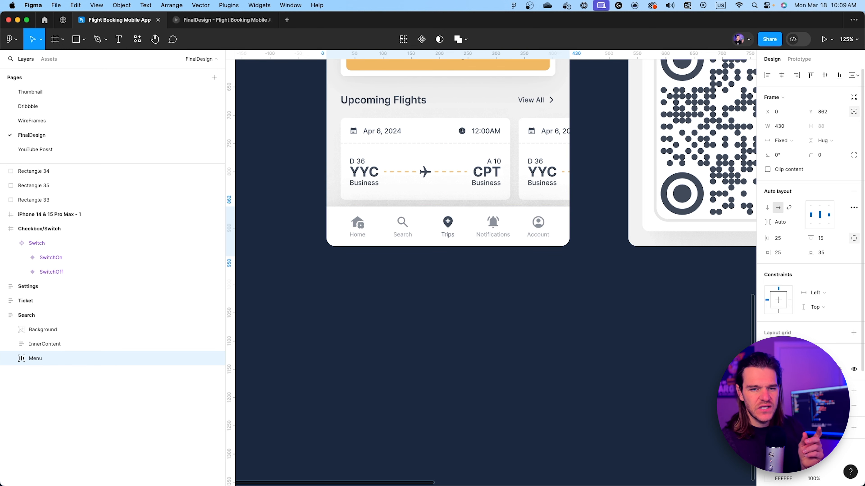
Step: Create a colour variable named NavigationBg with value FFFFFF in the Mobile-App collection for the Search screen's Menu fill
{"action": "left_click", "coordinate": [782, 406]}
{"action": "left_click", "coordinate": [733, 355]}
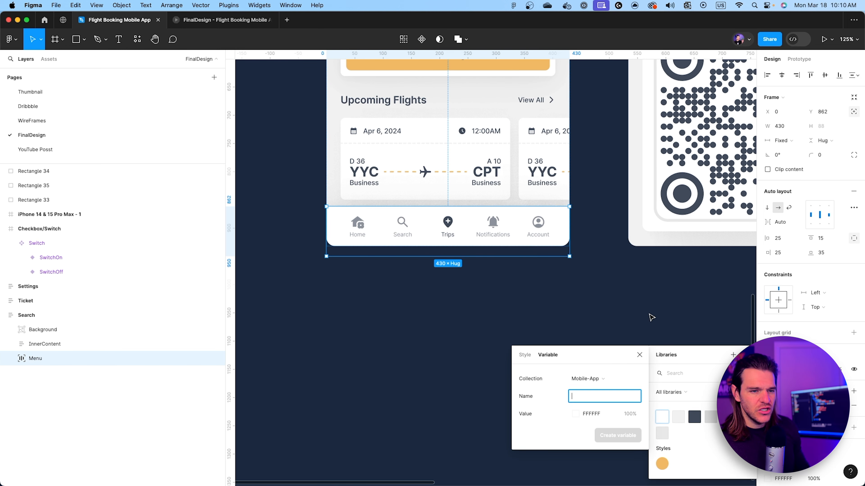
{"action": "type", "text": "Navig"}
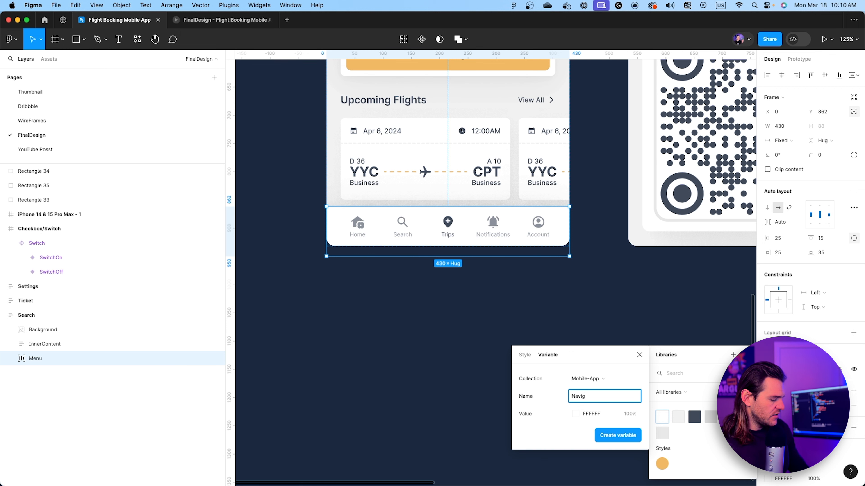
{"action": "type", "text": "ationBg"}
{"action": "key", "text": "Return"}
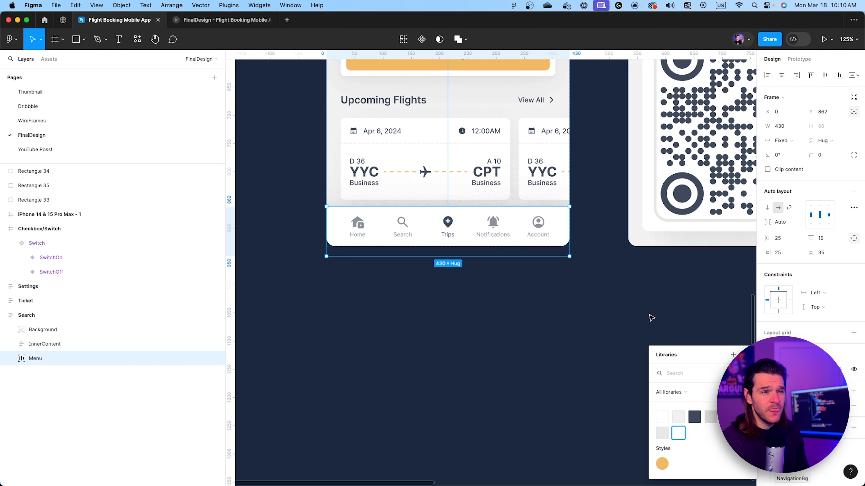
Step: Replace the White variable with NavigationBg on the fill of the Settings screen's bottom navigation Menu frame
{"action": "scroll", "coordinate": [378, 231], "scroll_direction": "down", "scroll_amount": 5}
{"action": "scroll", "coordinate": [555, 201], "scroll_direction": "right", "scroll_amount": 10}
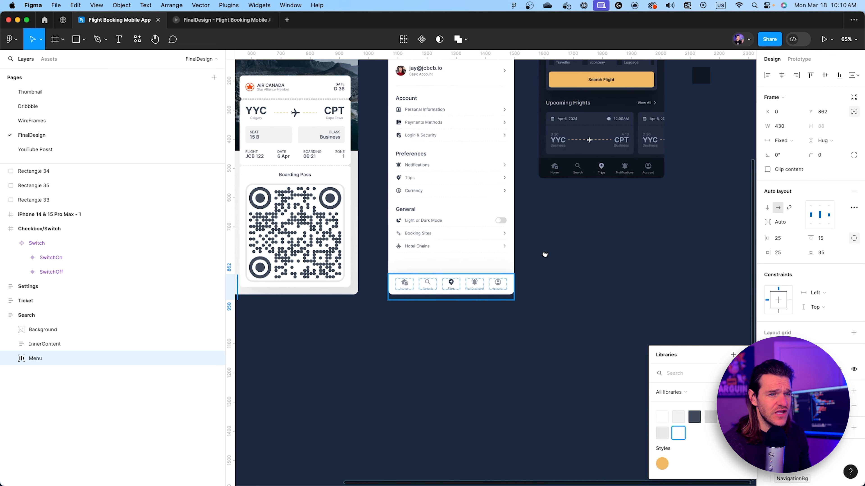
{"action": "left_click", "coordinate": [384, 300]}
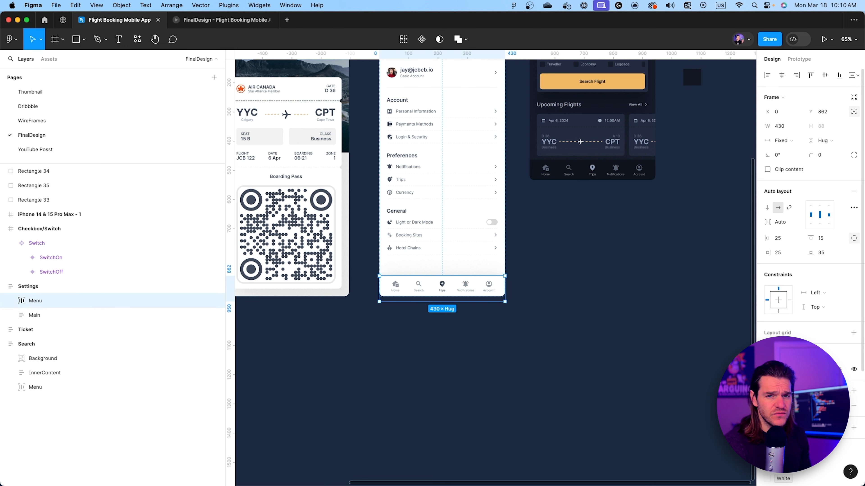
{"action": "left_click", "coordinate": [826, 406]}
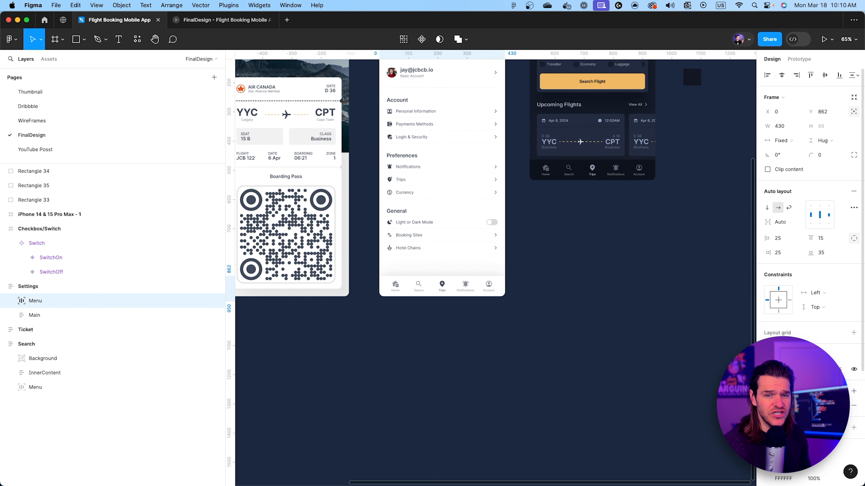
{"action": "left_click", "coordinate": [839, 391]}
{"action": "left_click", "coordinate": [676, 434]}
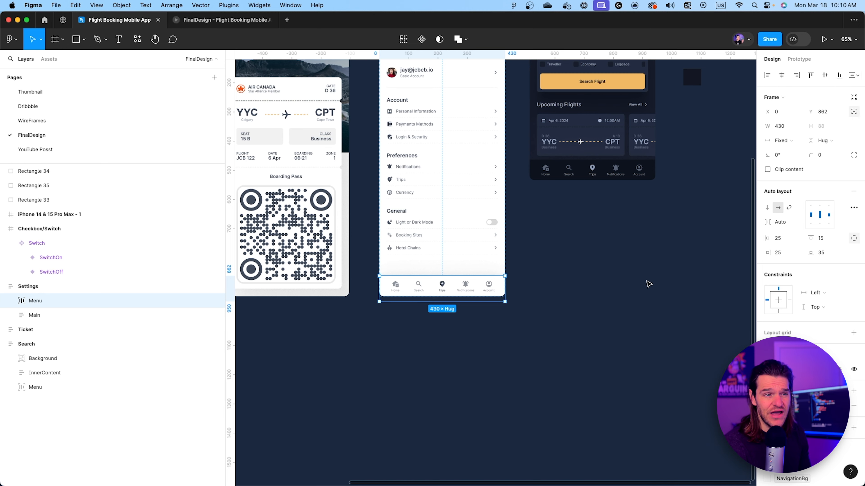
{"action": "left_click", "coordinate": [648, 283]}
Step: Switch to the prototype preview and check the bottom navigation bar on the dark-mode Welcome Back screen
{"action": "scroll", "coordinate": [419, 299], "scroll_direction": "up", "scroll_amount": 5}
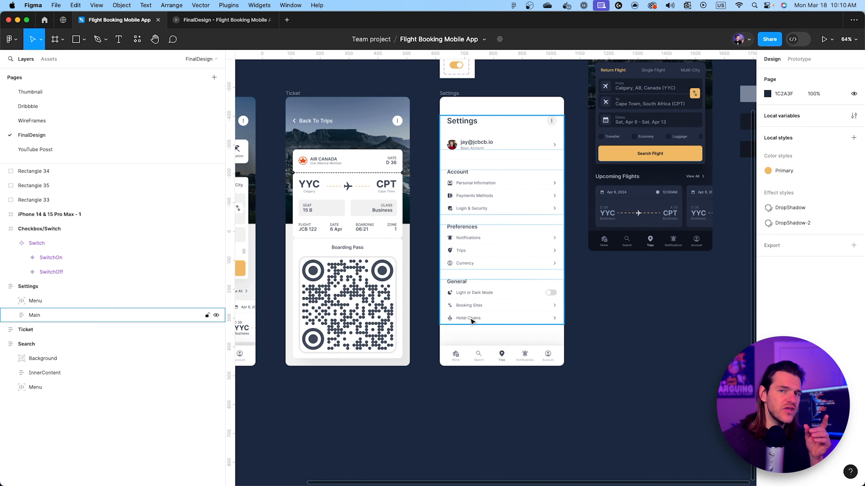
{"action": "scroll", "coordinate": [467, 323], "scroll_direction": "left", "scroll_amount": 10}
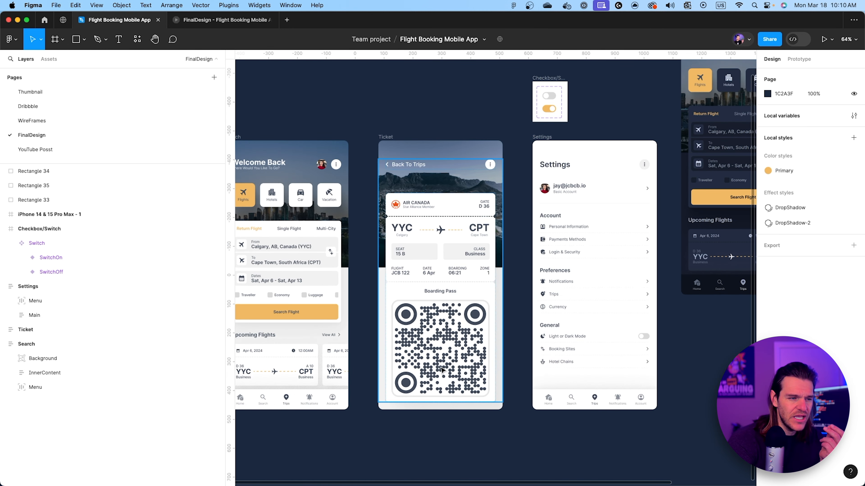
{"action": "left_click", "coordinate": [228, 21]}
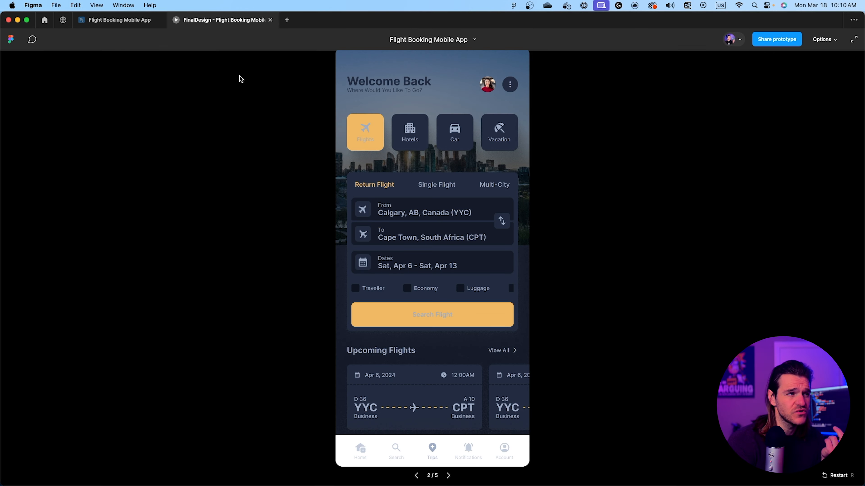
Step: Back in the design file, add a Set variable action targeting NavigationBg to the SwitchOff variant's on-click interaction
{"action": "left_click", "coordinate": [101, 21]}
{"action": "scroll", "coordinate": [380, 184], "scroll_direction": "right", "scroll_amount": 5}
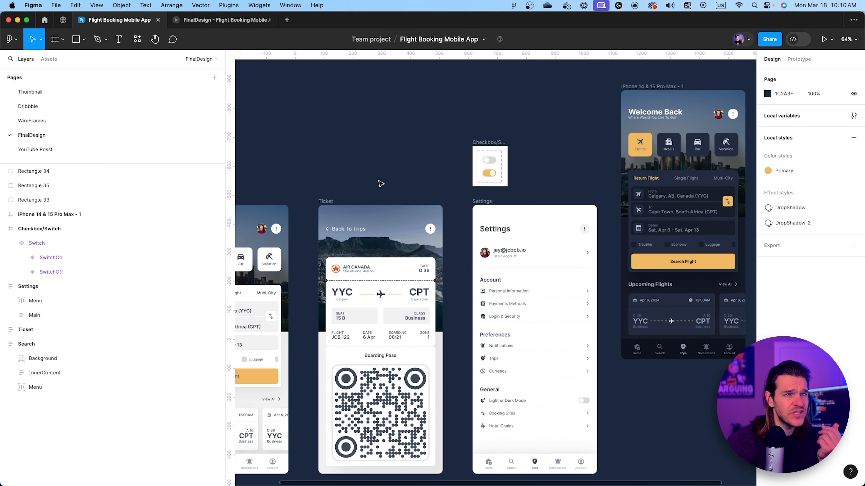
{"action": "scroll", "coordinate": [558, 139], "scroll_direction": "up", "scroll_amount": 8}
{"action": "double_click", "coordinate": [345, 211]}
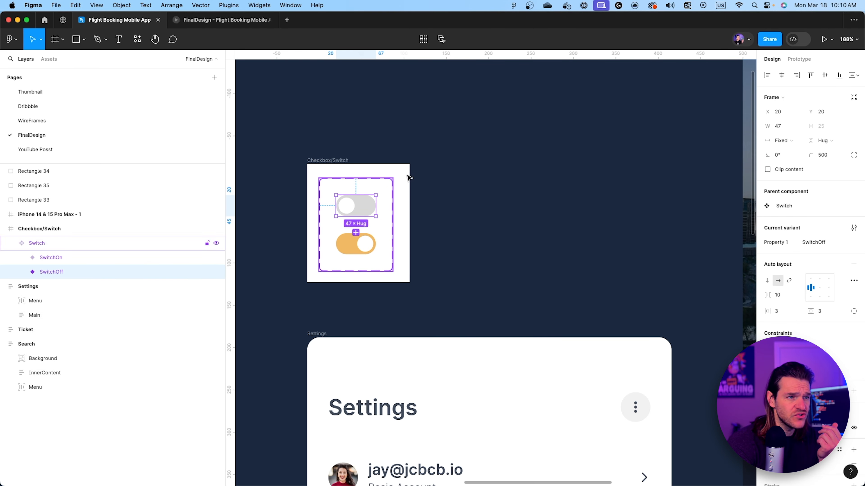
{"action": "left_click", "coordinate": [798, 60]}
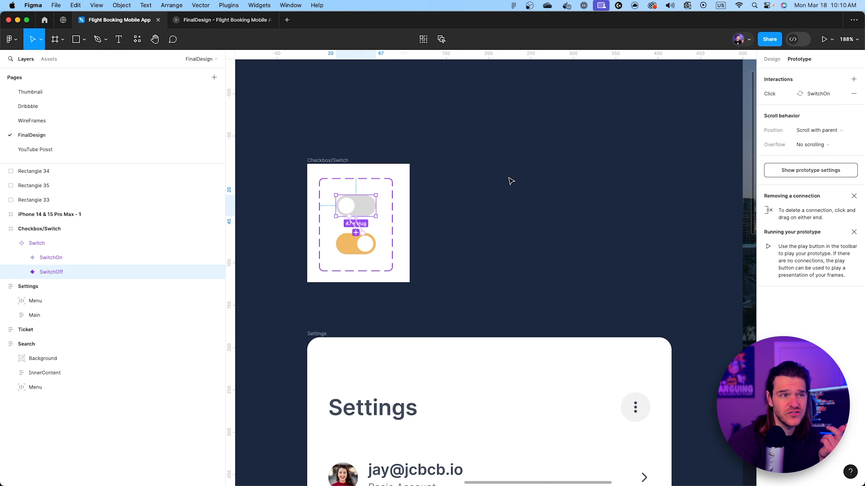
{"action": "left_click", "coordinate": [353, 228]}
{"action": "left_click", "coordinate": [381, 248]}
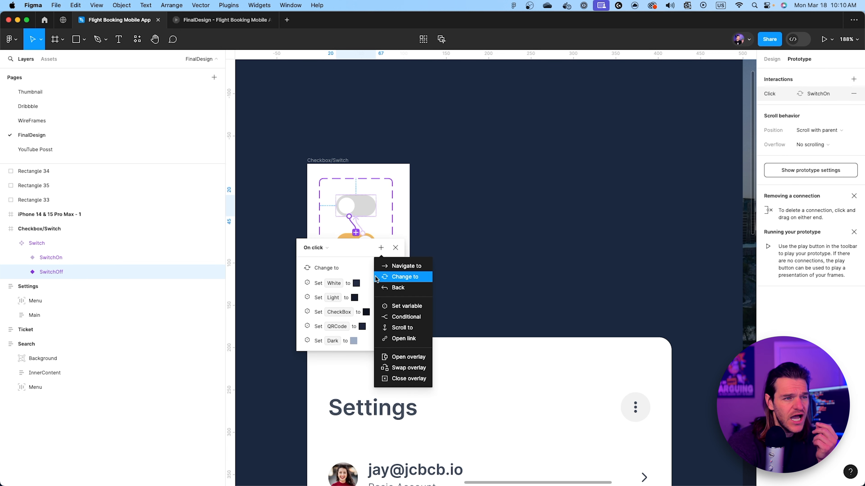
{"action": "left_click", "coordinate": [405, 306]}
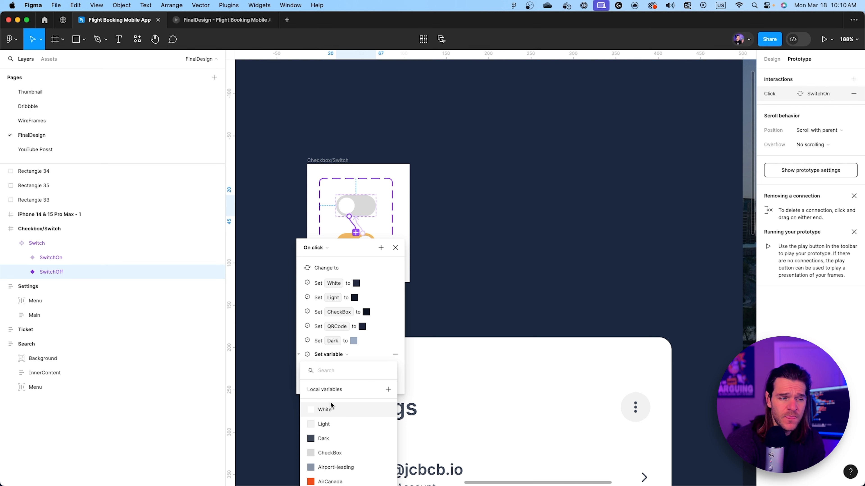
{"action": "scroll", "coordinate": [445, 383], "scroll_direction": "down", "scroll_amount": 2}
{"action": "left_click", "coordinate": [356, 250]}
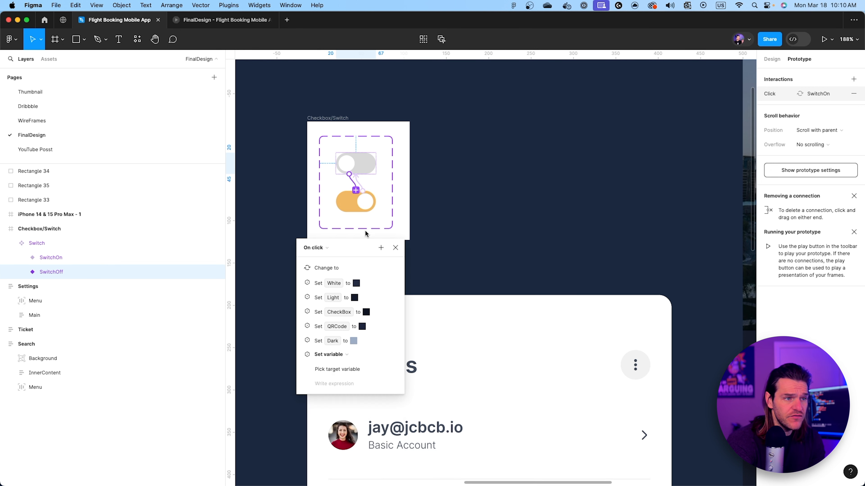
{"action": "left_click_drag", "start_coordinate": [345, 249], "coordinate": [432, 124]}
{"action": "left_click", "coordinate": [437, 261]}
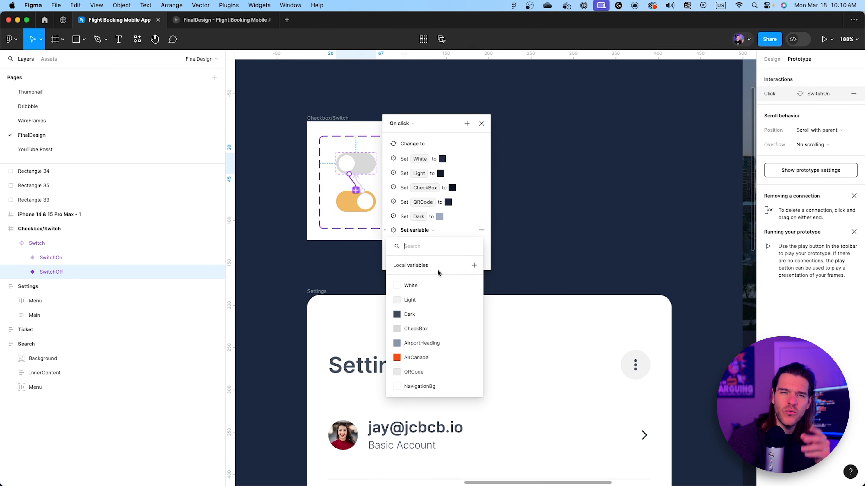
{"action": "left_click", "coordinate": [424, 386]}
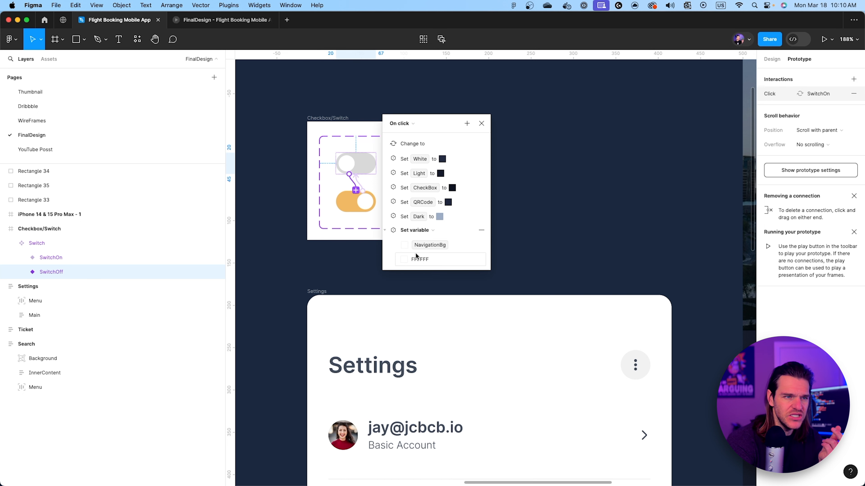
Step: Set NavigationBg to 151B2D in the SwitchOff interaction by copying the QRCode colour 1E263C and darkening it
{"action": "left_click", "coordinate": [448, 203]}
{"action": "left_click", "coordinate": [430, 231]}
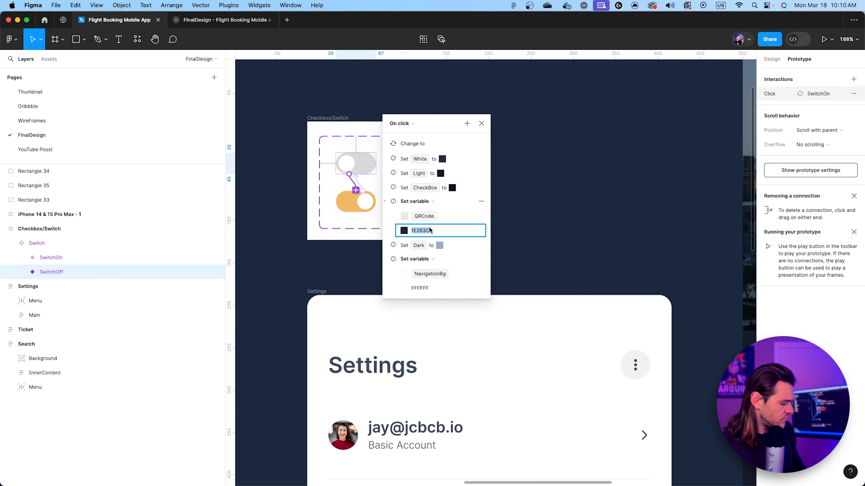
{"action": "key", "text": "super+c"}
{"action": "left_click", "coordinate": [409, 289]}
{"action": "key", "text": "super+v"}
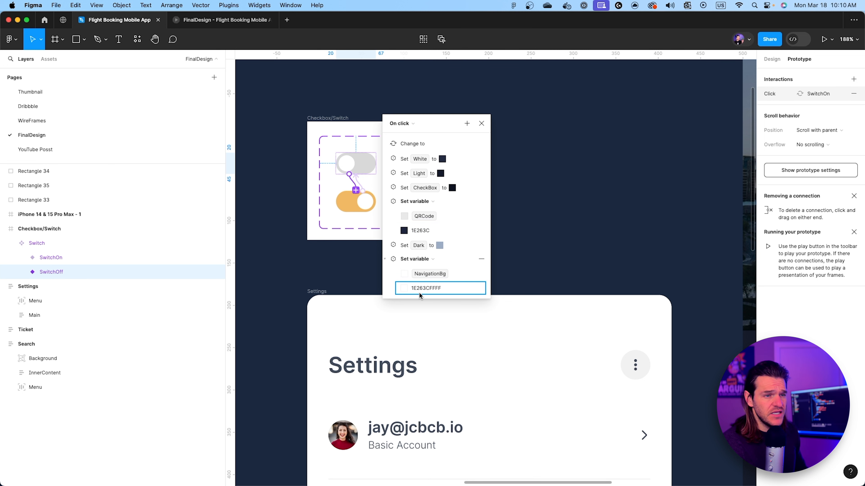
{"action": "key", "text": "super+a"}
{"action": "key", "text": "super+v"}
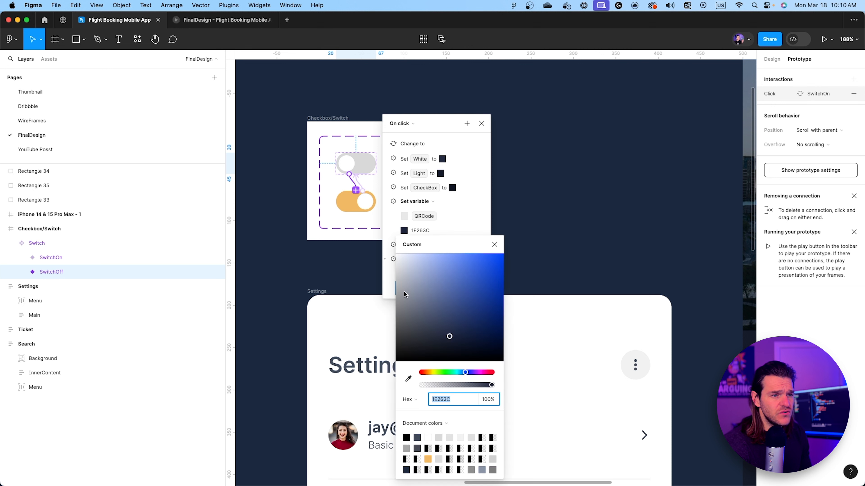
{"action": "left_click", "coordinate": [404, 288]}
{"action": "left_click_drag", "start_coordinate": [450, 338], "coordinate": [451, 346]}
{"action": "left_click", "coordinate": [494, 244]}
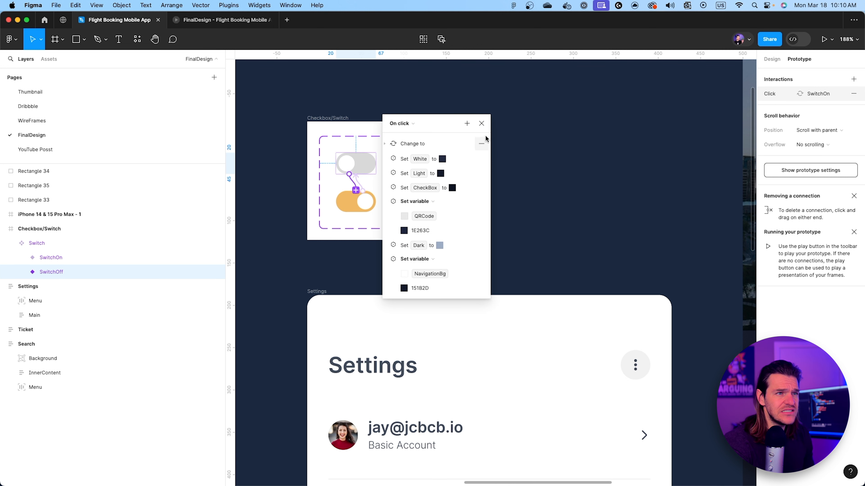
{"action": "left_click", "coordinate": [481, 124]}
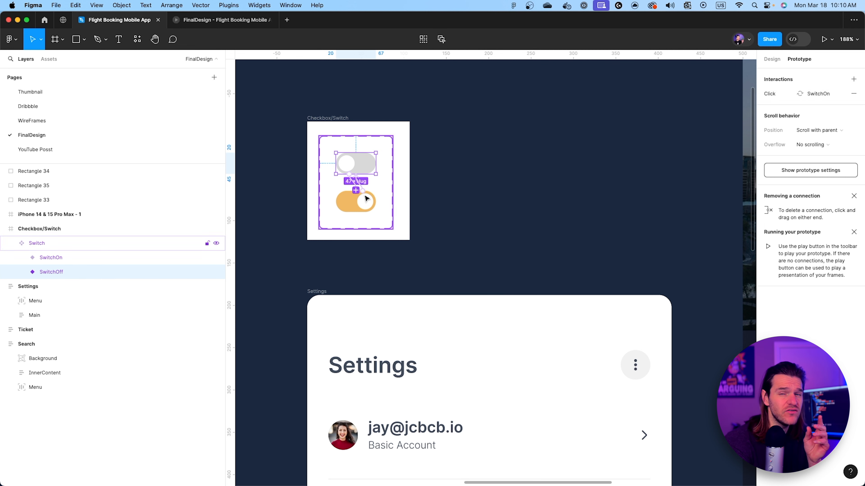
Step: Add a Set variable action to the SwitchOn variant's on-click interaction that sets NavigationBg to FFFFFF
{"action": "left_click", "coordinate": [357, 183]}
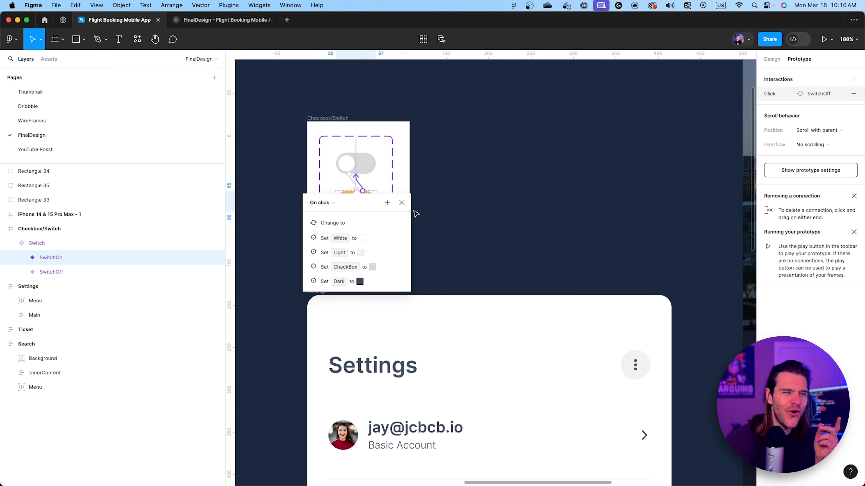
{"action": "left_click", "coordinate": [387, 203]}
{"action": "left_click", "coordinate": [405, 261]}
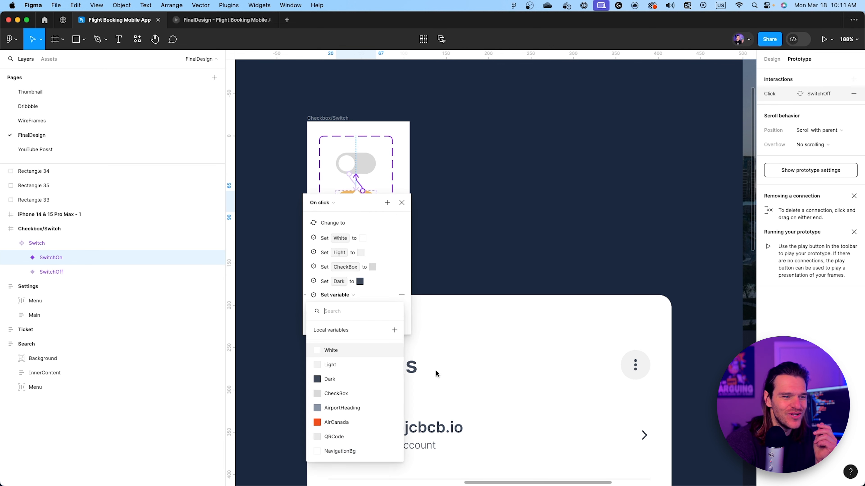
{"action": "left_click", "coordinate": [346, 448]}
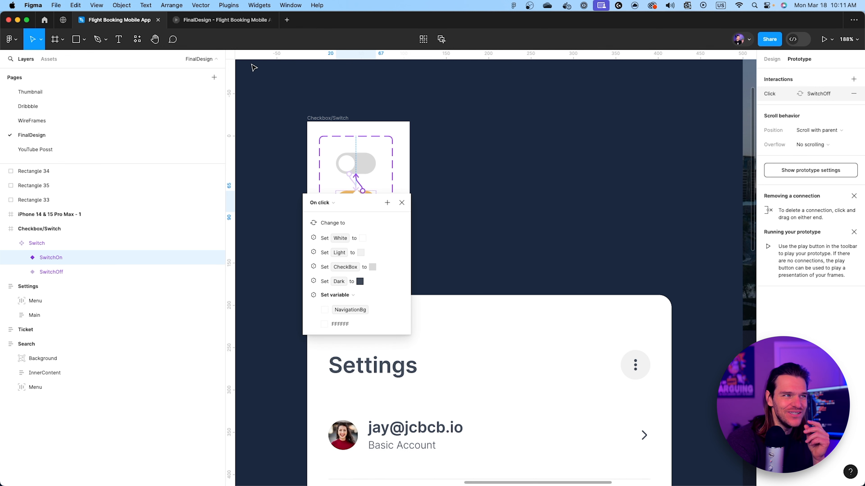
Step: In the prototype preview, toggle Light or Dark Mode off and on again in Settings and check the Welcome Back screen's bottom navigation
{"action": "left_click", "coordinate": [232, 21]}
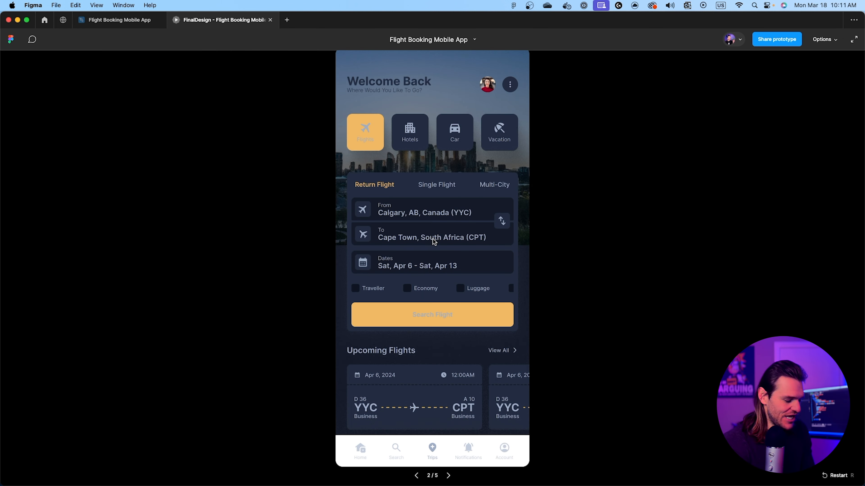
{"action": "key", "text": "Right"}
{"action": "key", "text": "Right"}
{"action": "left_click", "coordinate": [508, 353]}
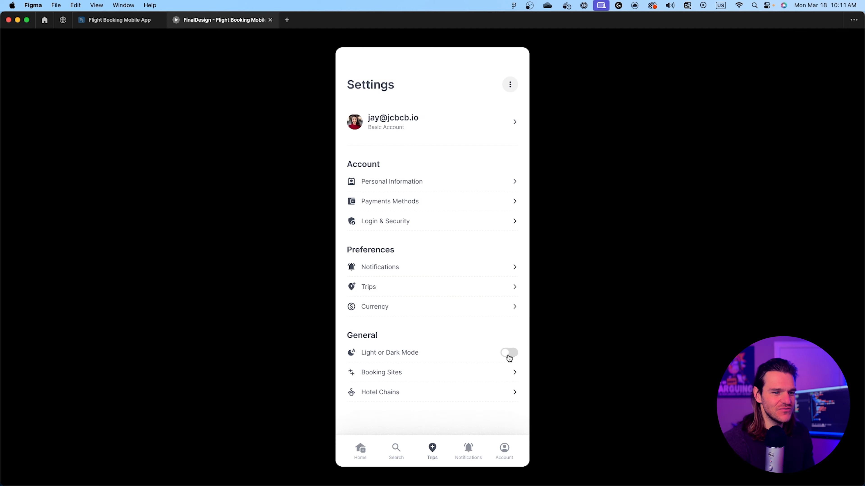
{"action": "left_click", "coordinate": [508, 354]}
{"action": "key", "text": "Left"}
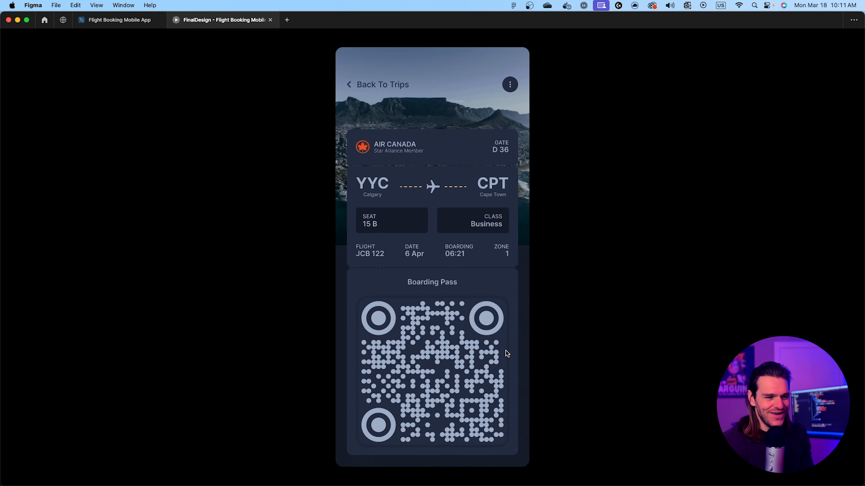
{"action": "key", "text": "Left"}
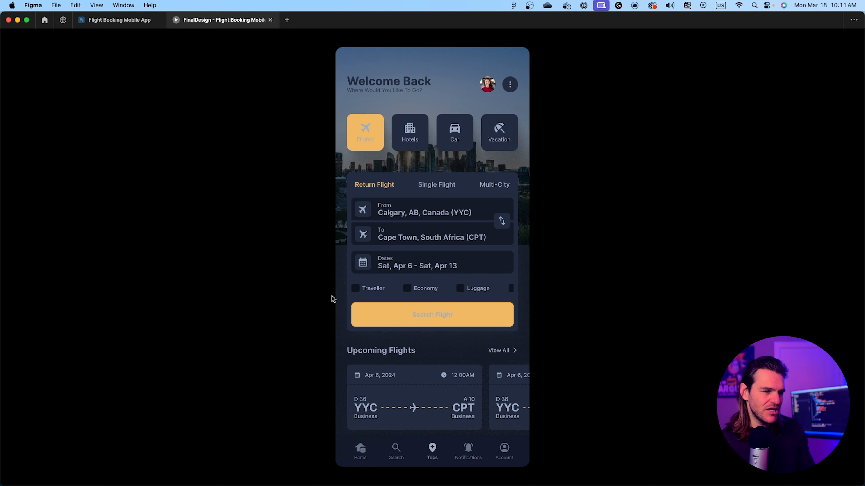
Step: Back in the design file, darken the NavigationBg value in the SwitchOff variant's on-click interaction to 0A0D14
{"action": "left_click", "coordinate": [101, 21]}
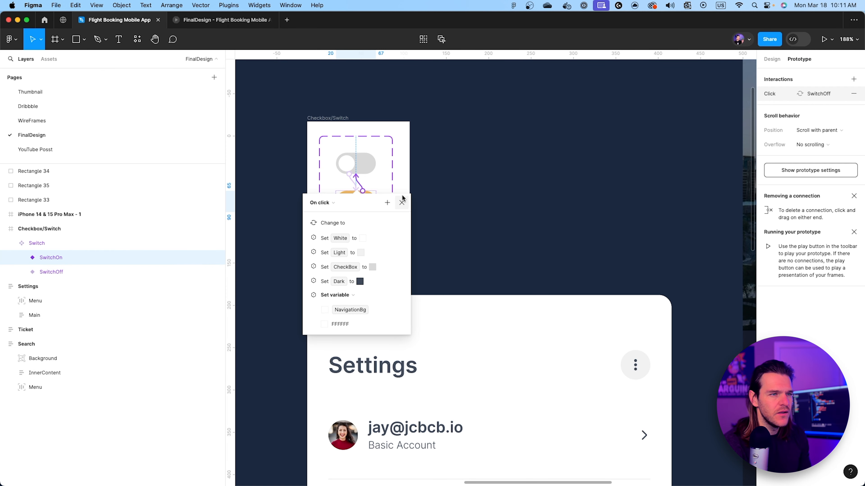
{"action": "left_click", "coordinate": [402, 202]}
{"action": "left_click", "coordinate": [356, 166]}
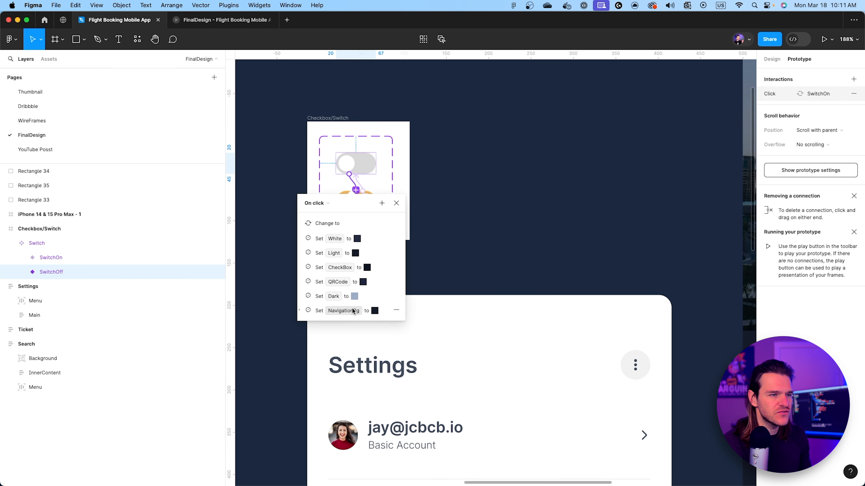
{"action": "left_click", "coordinate": [301, 310]}
{"action": "left_click", "coordinate": [322, 338]}
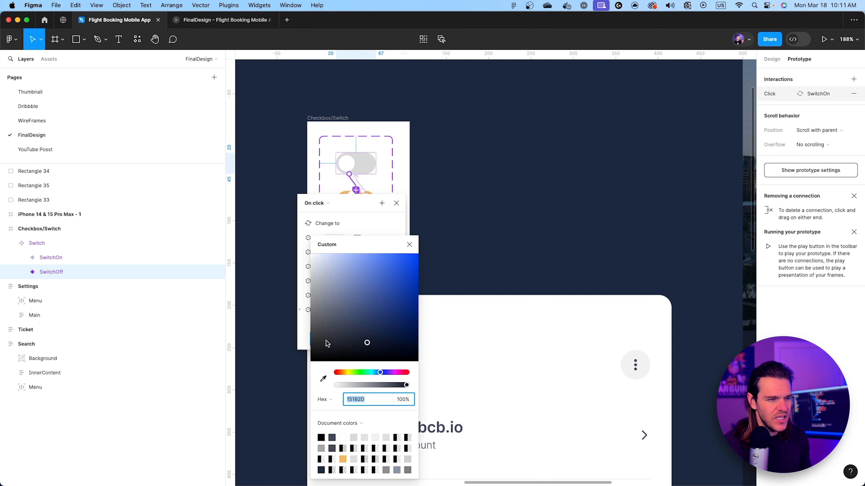
{"action": "left_click_drag", "start_coordinate": [368, 348], "coordinate": [368, 356]}
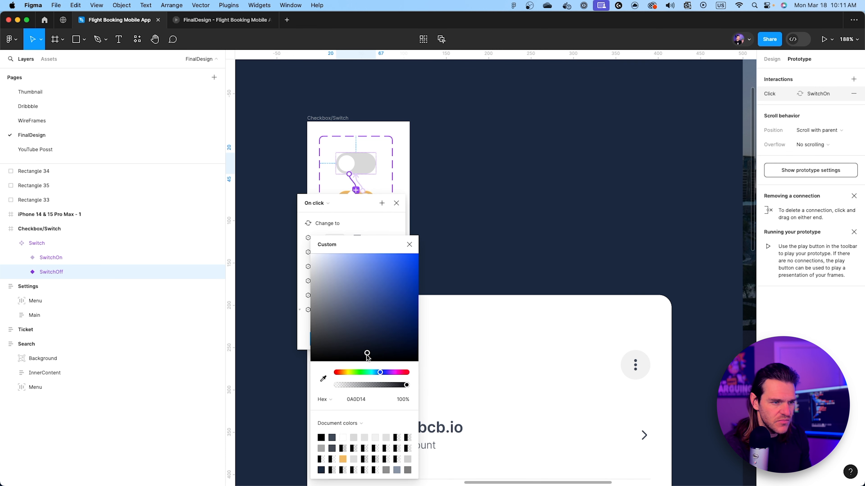
{"action": "left_click", "coordinate": [409, 245]}
Step: In the prototype preview, go to the Settings screen and toggle Light or Dark Mode off and on to test the darker navigation background
{"action": "left_click", "coordinate": [222, 20]}
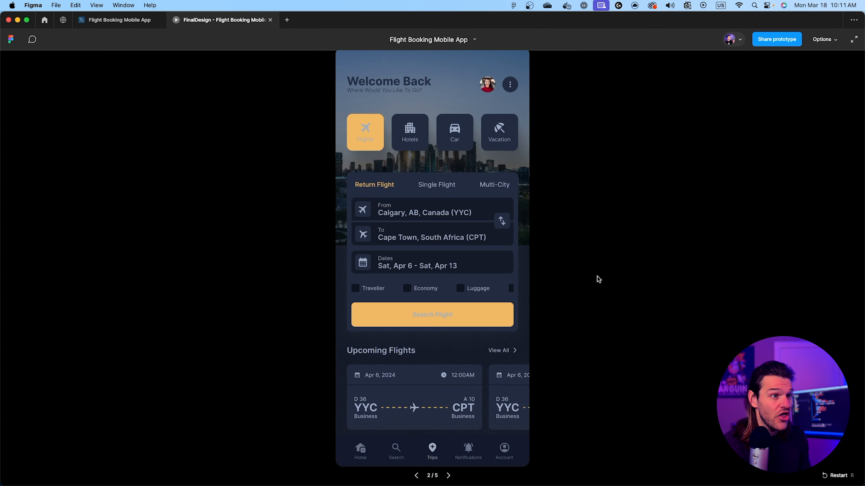
{"action": "key", "text": "Right"}
{"action": "key", "text": "Left"}
{"action": "key", "text": "Right"}
{"action": "key", "text": "Right"}
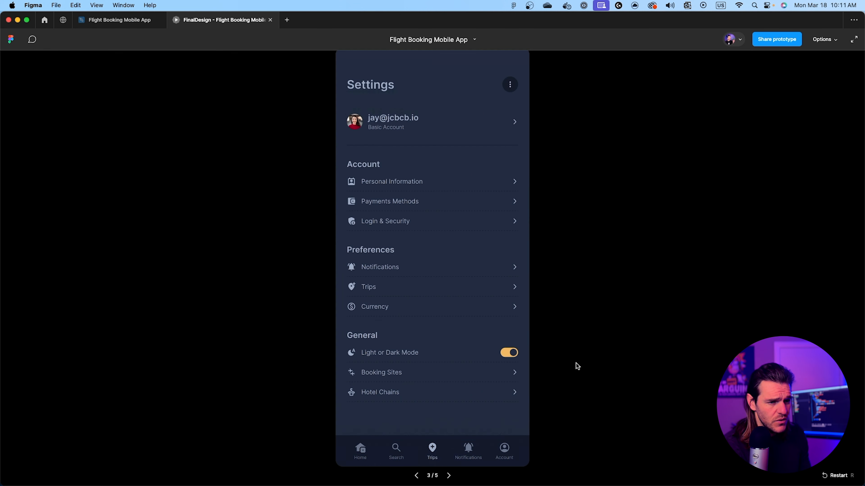
{"action": "key", "text": "Right"}
{"action": "key", "text": "Left"}
{"action": "left_click", "coordinate": [508, 358]}
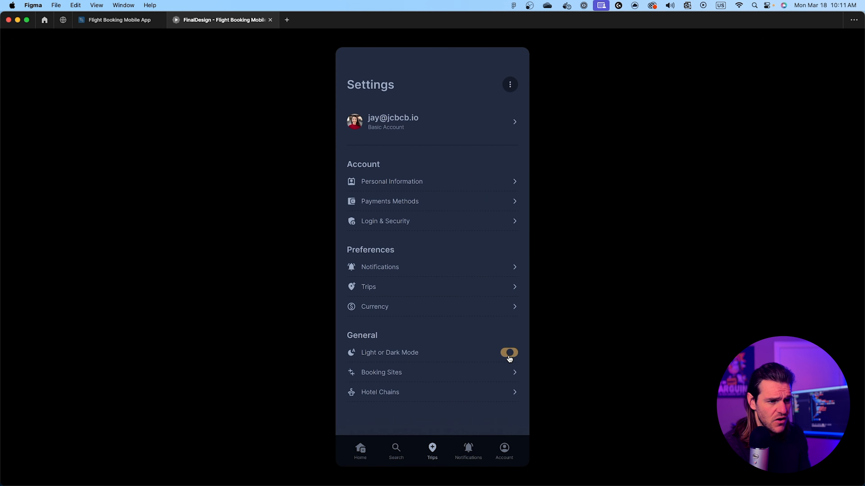
{"action": "left_click", "coordinate": [510, 358]}
Step: Page through the Welcome Back, boarding pass and Settings screens in dark mode to check text and navigation contrast
{"action": "key", "text": "Left"}
{"action": "key", "text": "Left"}
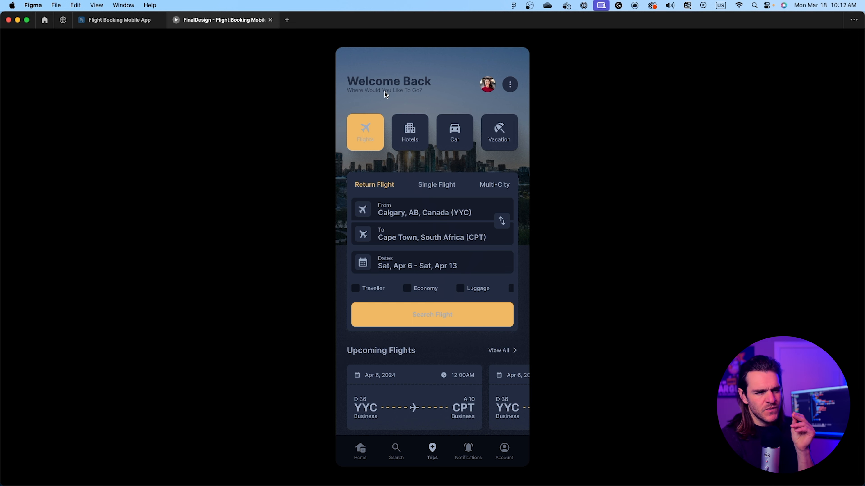
{"action": "key", "text": "Right"}
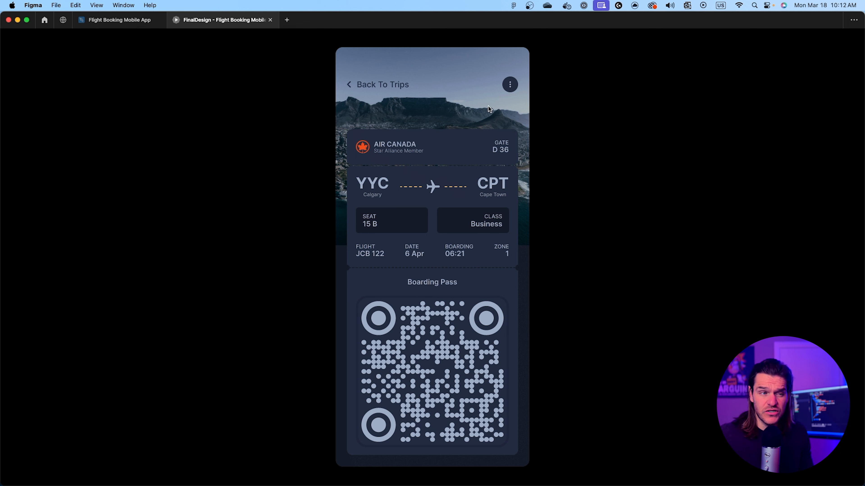
{"action": "key", "text": "Right"}
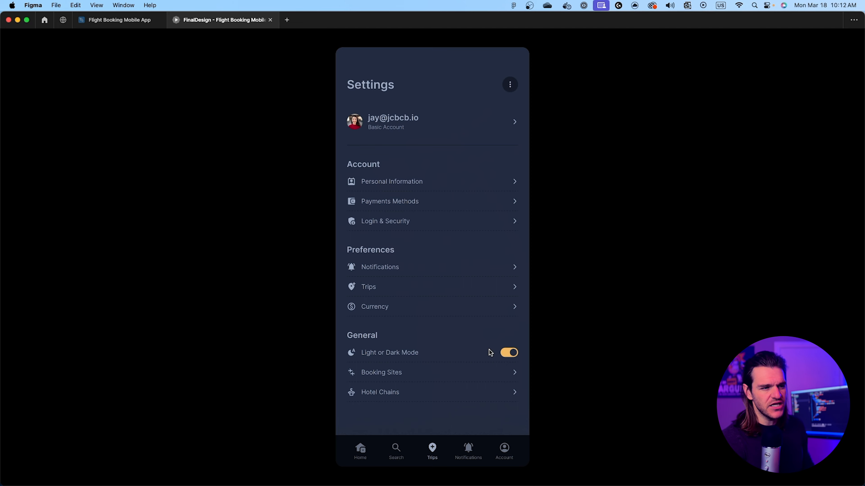
Step: Return to the design file and inspect the fill of the Search Flight button's text on the Search screen
{"action": "left_click", "coordinate": [118, 21]}
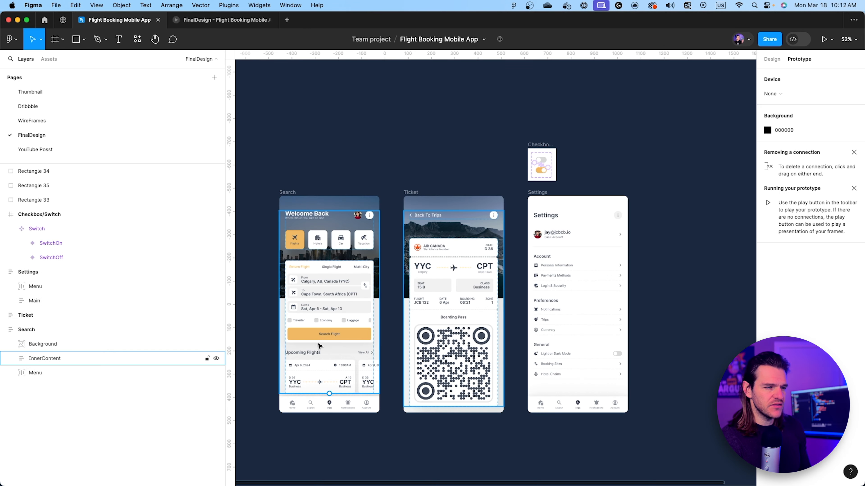
{"action": "scroll", "coordinate": [320, 348], "scroll_direction": "up", "scroll_amount": 5}
{"action": "scroll", "coordinate": [319, 348], "scroll_direction": "up", "scroll_amount": 3}
{"action": "left_click", "coordinate": [390, 292], "text": "super"}
{"action": "left_click", "coordinate": [772, 59]}
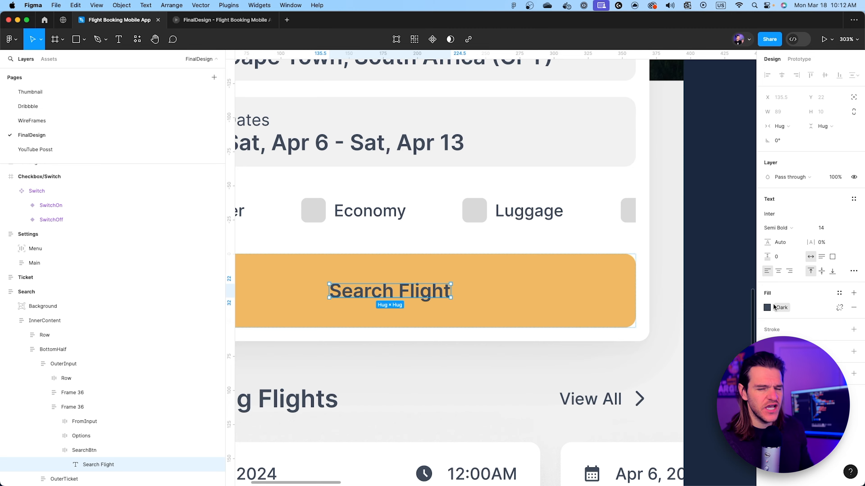
Step: Undo the recent changes to bring back the deleted iPhone 14 & 15 Pro Max - 1 dark-mode reference frame
{"action": "scroll", "coordinate": [517, 321], "scroll_direction": "down", "scroll_amount": 8}
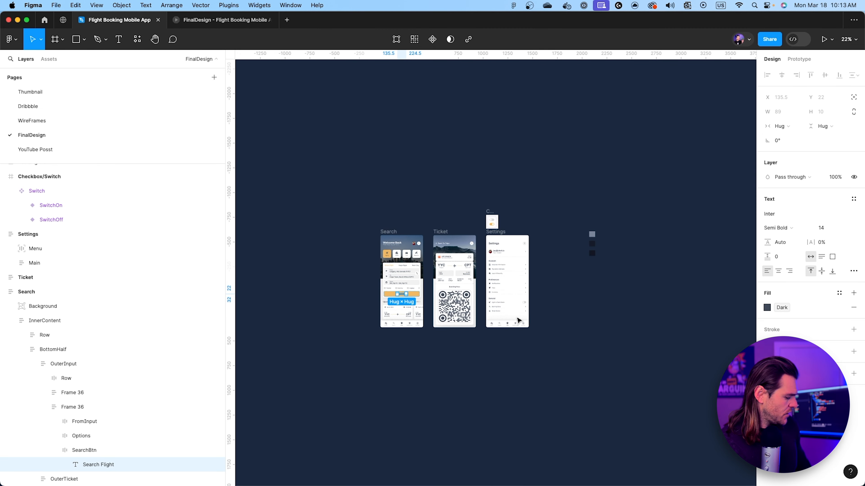
{"action": "key", "text": "shift+Return"}
{"action": "key", "text": "shift+Return"}
{"action": "key", "text": "shift+Return"}
{"action": "key", "text": "shift+Return"}
{"action": "key", "text": "shift+Return"}
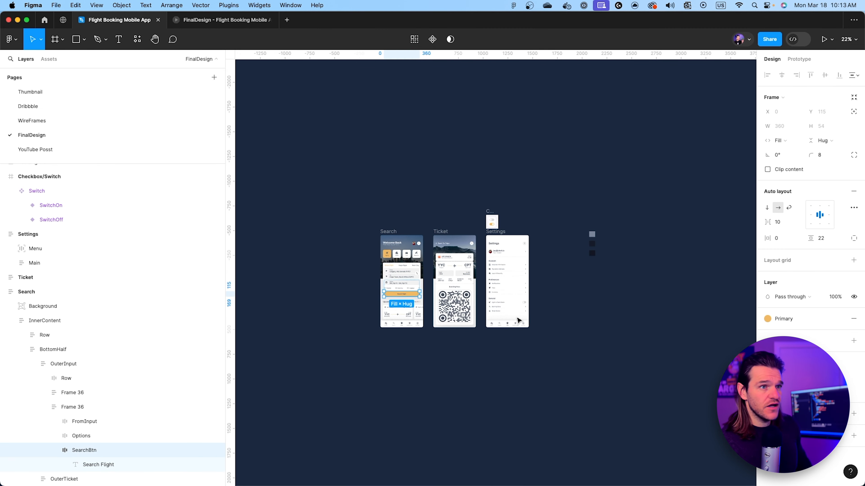
{"action": "key", "text": "super+z"}
{"action": "key", "text": "super+z"}
{"action": "key", "text": "super+z"}
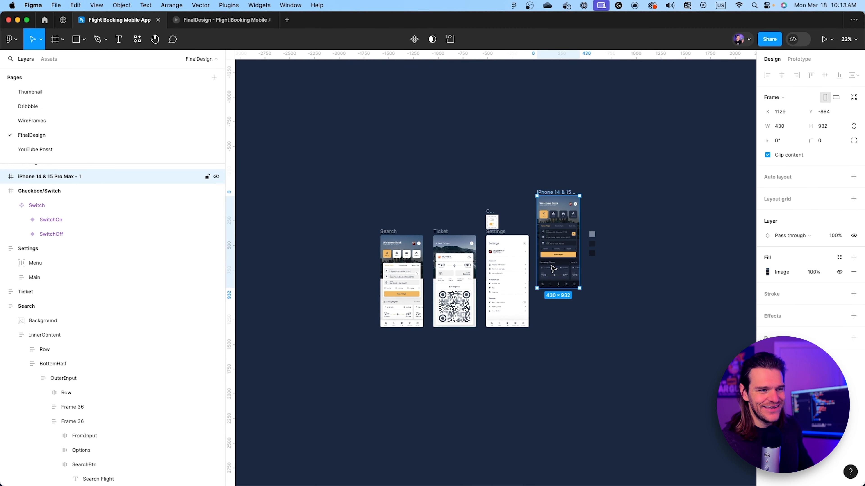
Step: Place the dark-mode reference frame beside the Settings screen and examine its Search Flight button and Flights tile colours
{"action": "left_click", "coordinate": [544, 191]}
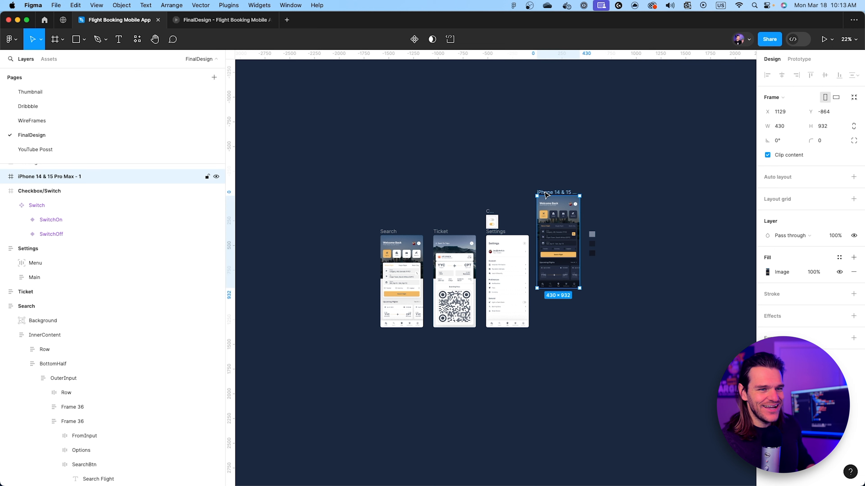
{"action": "scroll", "coordinate": [563, 274], "scroll_direction": "up", "scroll_amount": 10}
{"action": "scroll", "coordinate": [505, 121], "scroll_direction": "up", "scroll_amount": 5}
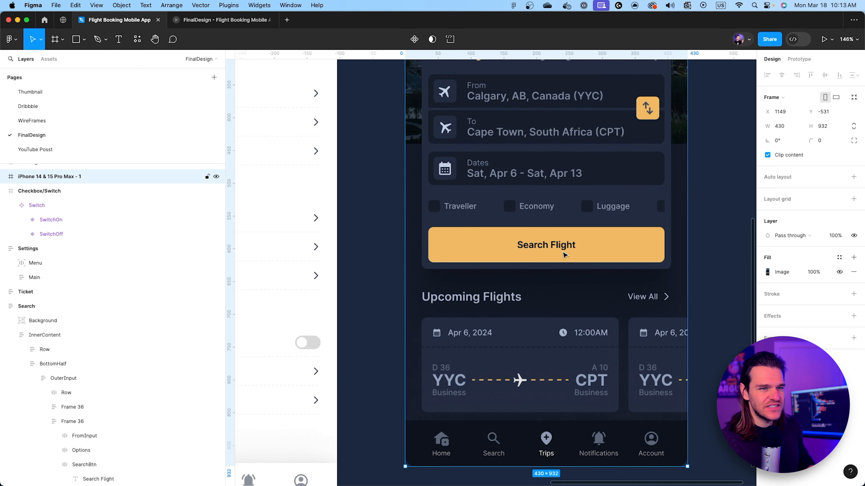
{"action": "scroll", "coordinate": [533, 160], "scroll_direction": "up", "scroll_amount": 7}
{"action": "scroll", "coordinate": [510, 217], "scroll_direction": "up", "scroll_amount": 3}
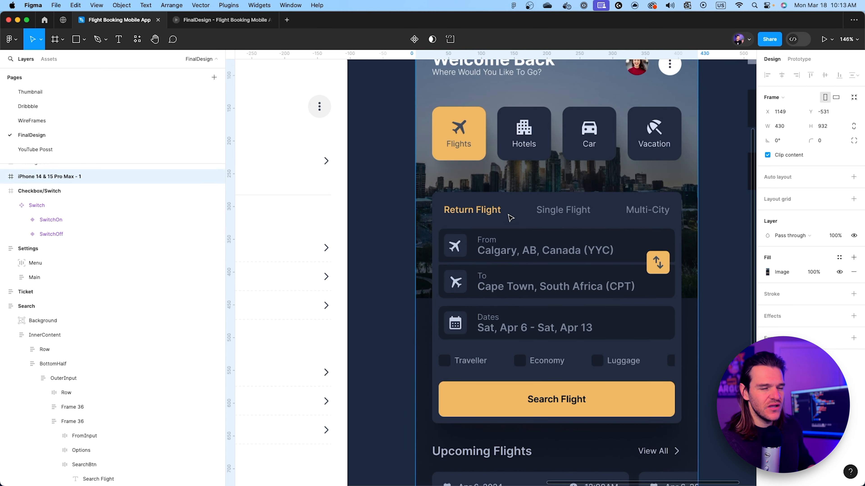
{"action": "scroll", "coordinate": [509, 217], "scroll_direction": "down", "scroll_amount": 8}
{"action": "left_click_drag", "start_coordinate": [462, 281], "coordinate": [533, 274]}
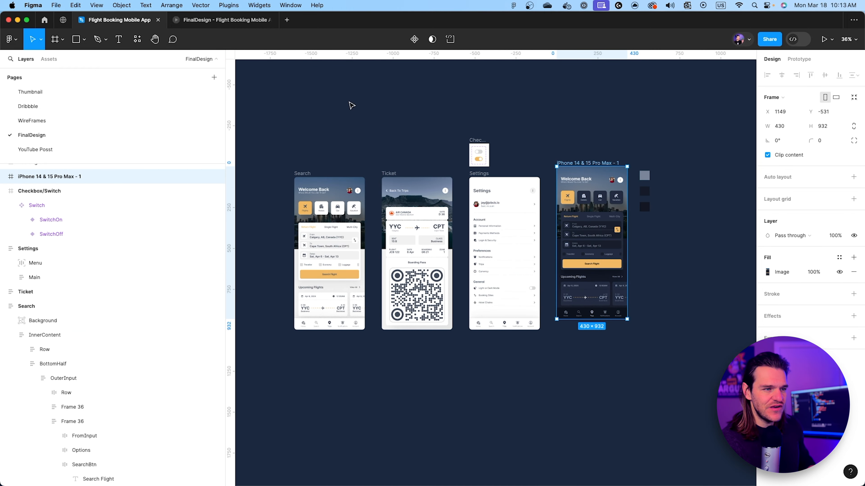
Step: Detach the Dark variable from the fill of the Search Flight button's text on the Search screen
{"action": "left_click", "coordinate": [222, 19]}
{"action": "key", "text": "Left"}
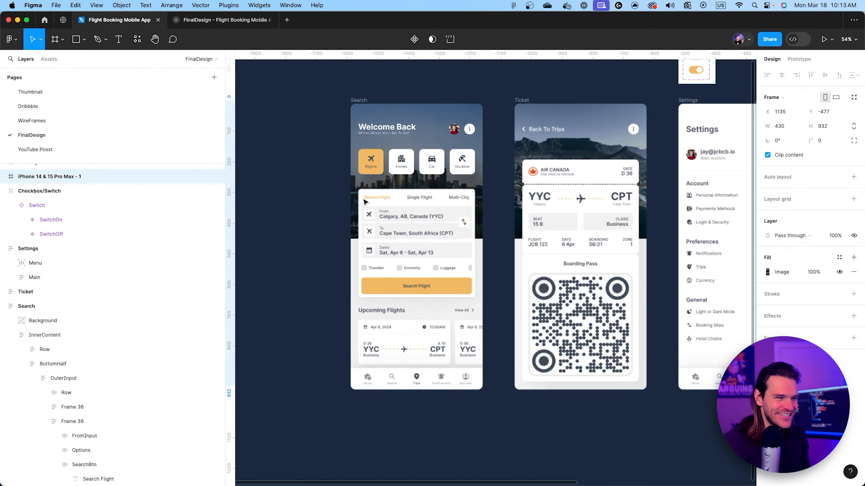
{"action": "scroll", "coordinate": [422, 265], "scroll_direction": "up", "scroll_amount": 5}
{"action": "left_click", "coordinate": [432, 321]}
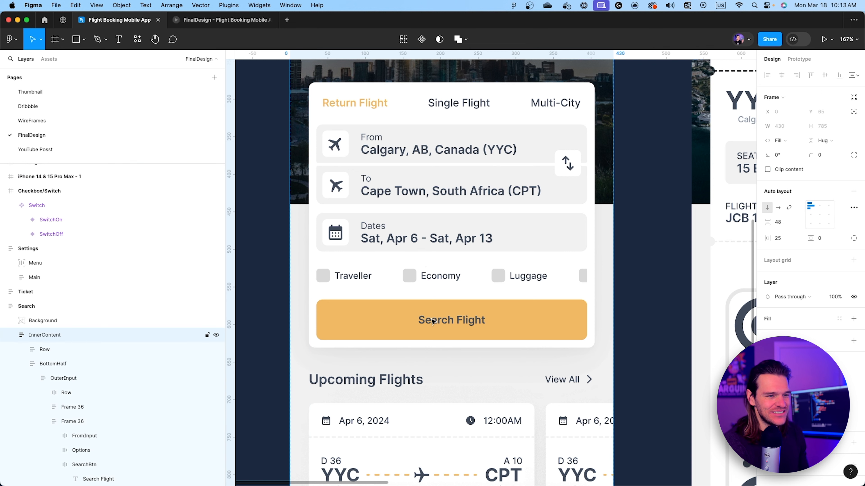
{"action": "left_click", "coordinate": [433, 321], "text": "super"}
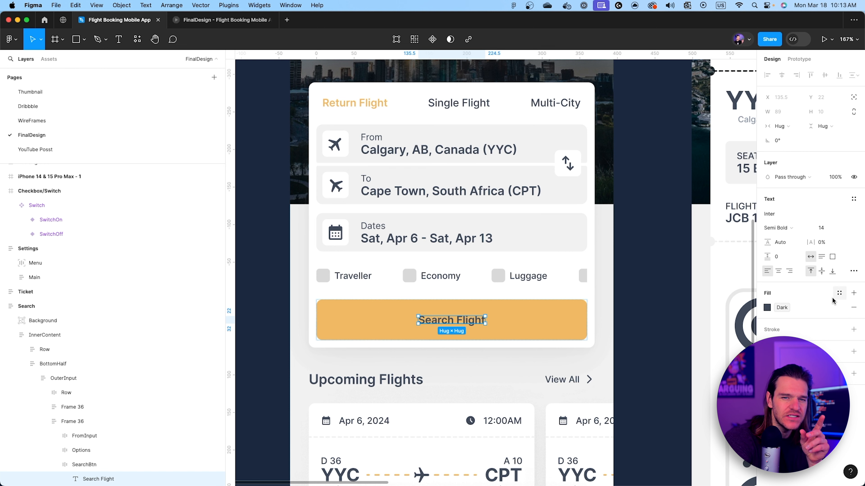
{"action": "left_click", "coordinate": [840, 308]}
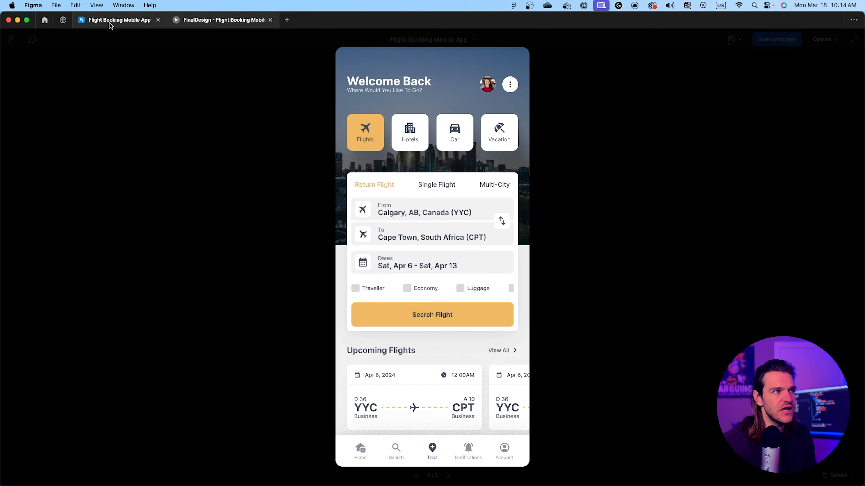
Step: Create a colour variable named PrimaryBtnColor in the Mobile-App collection from the Search Flight text's fill 303744
{"action": "left_click", "coordinate": [767, 308]}
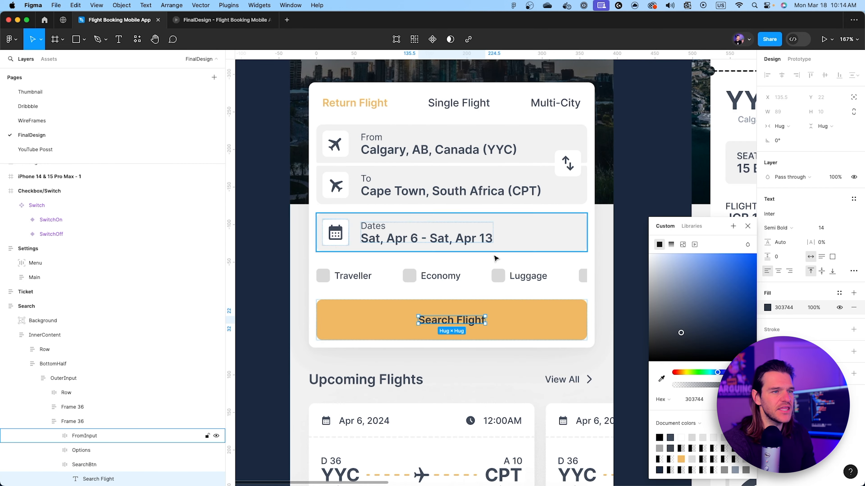
{"action": "scroll", "coordinate": [497, 266], "scroll_direction": "up", "scroll_amount": 1}
{"action": "left_click", "coordinate": [839, 293]}
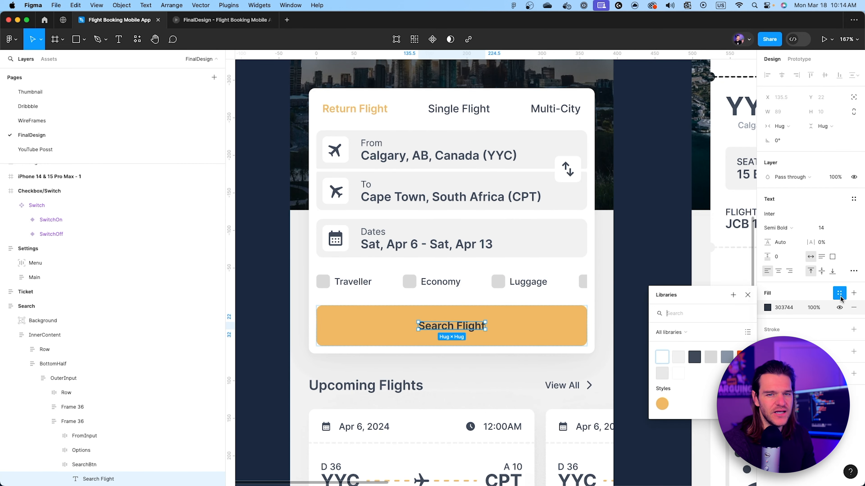
{"action": "left_click", "coordinate": [733, 295]}
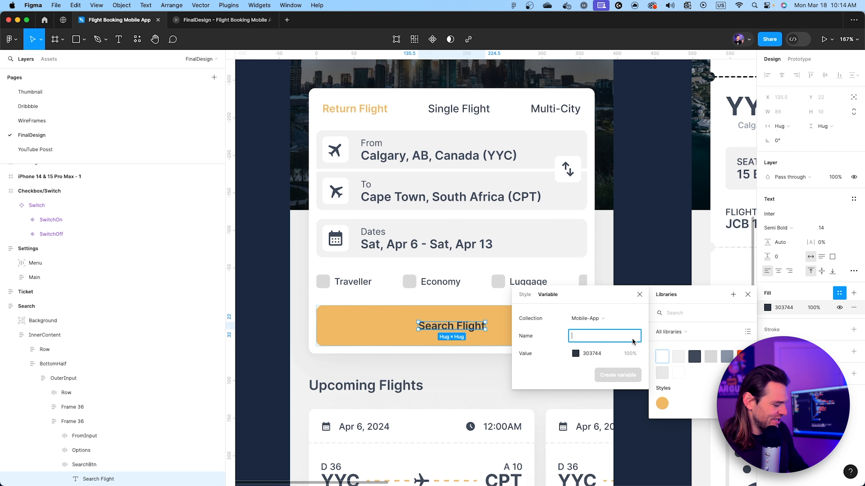
{"action": "type", "text": "PrimaryBtnColor"}
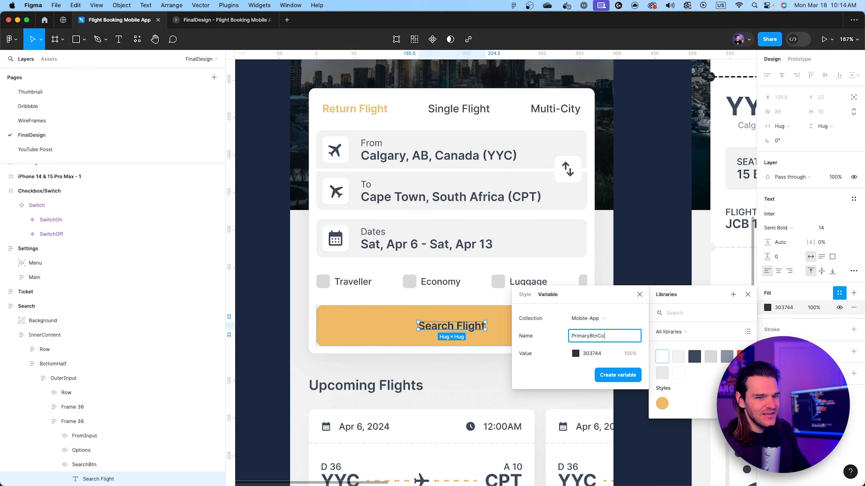
{"action": "key", "text": "Return"}
Step: Detach the Dark variable from the Flights tile's icon and label and apply the PrimaryBtnColor variable to both
{"action": "scroll", "coordinate": [449, 319], "scroll_direction": "up", "scroll_amount": 5}
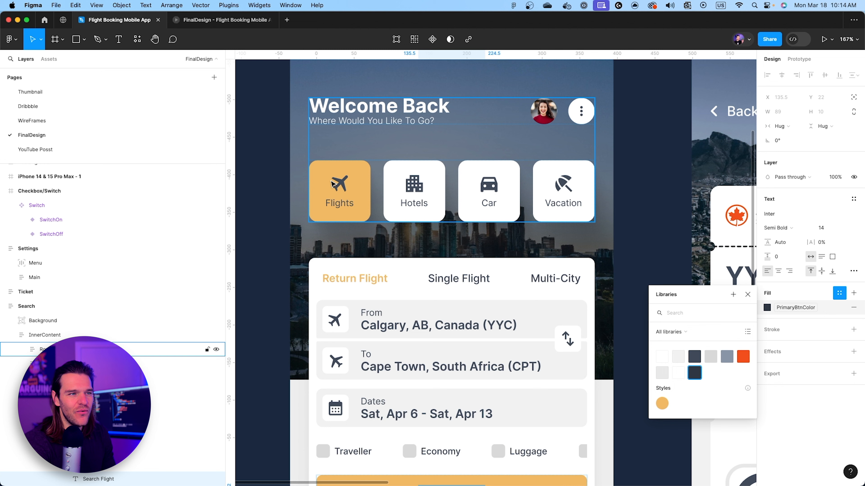
{"action": "double_click", "coordinate": [343, 188]}
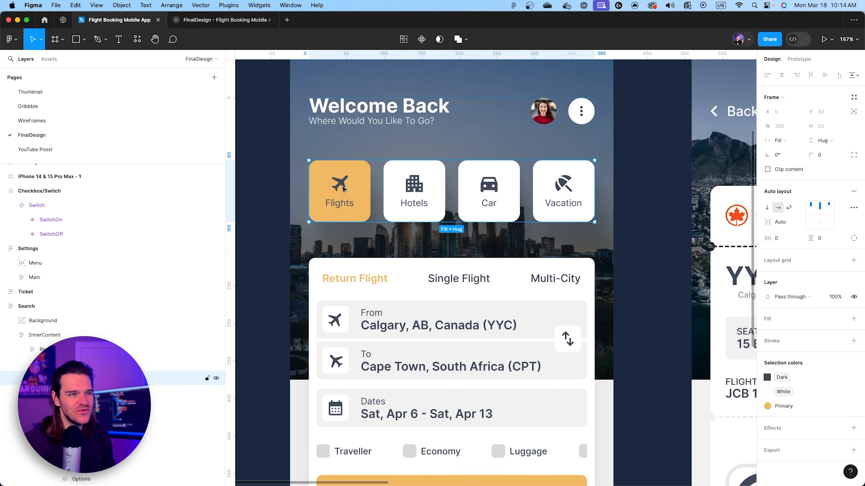
{"action": "double_click", "coordinate": [342, 189]}
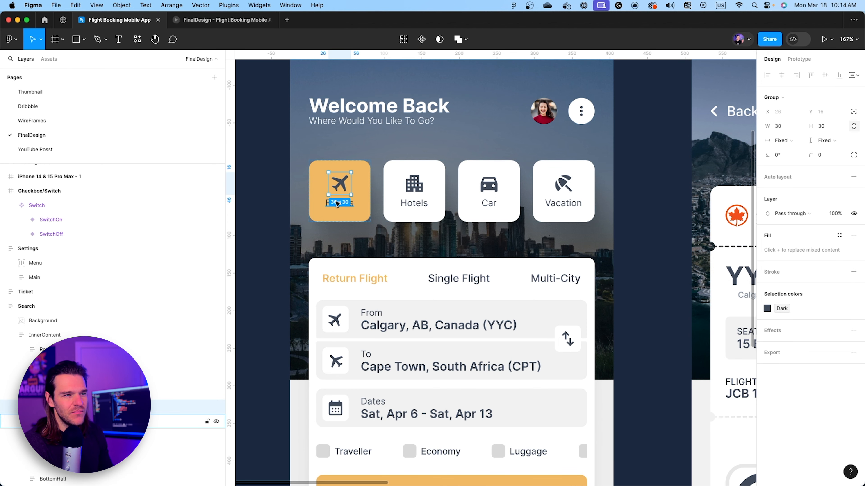
{"action": "left_click", "coordinate": [329, 209], "text": "shift"}
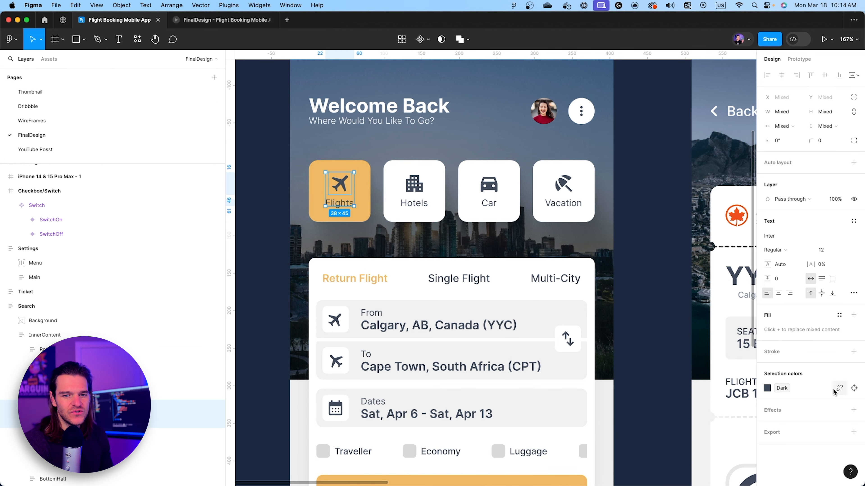
{"action": "left_click", "coordinate": [839, 389]}
{"action": "left_click", "coordinate": [839, 389]}
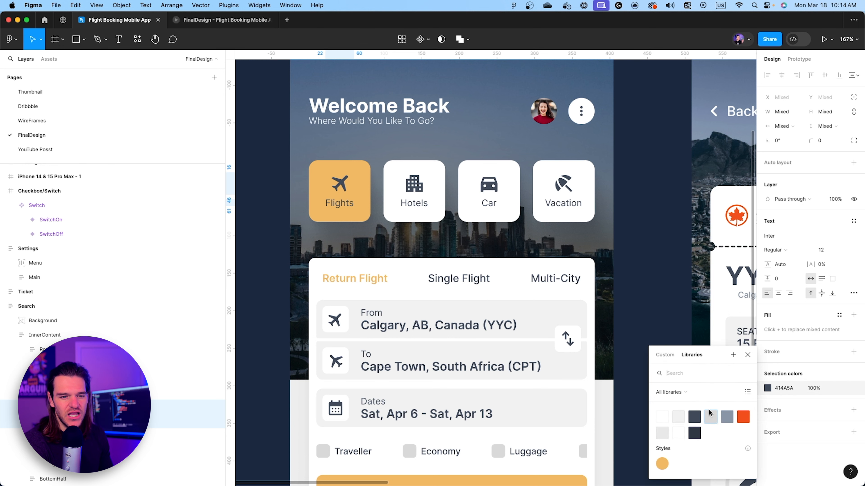
{"action": "left_click", "coordinate": [699, 434]}
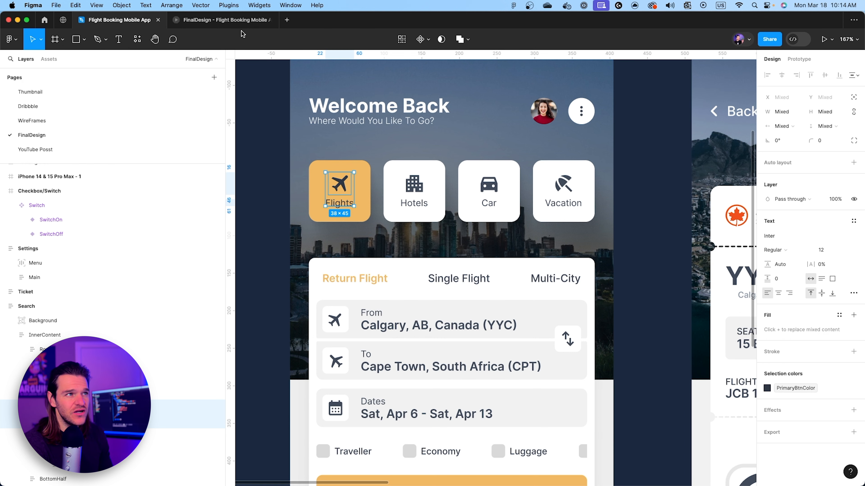
Step: Turn on dark mode in the prototype preview and check the colours on the Search and Ticket screens
{"action": "left_click", "coordinate": [235, 21]}
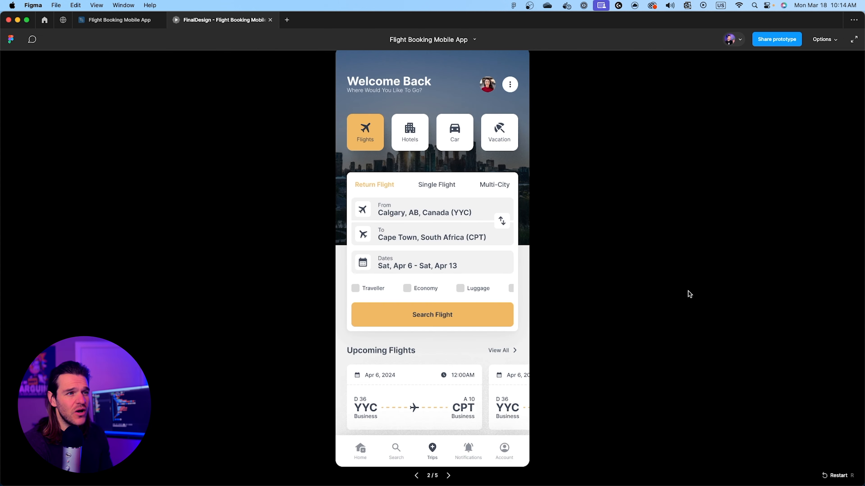
{"action": "left_click", "coordinate": [493, 366]}
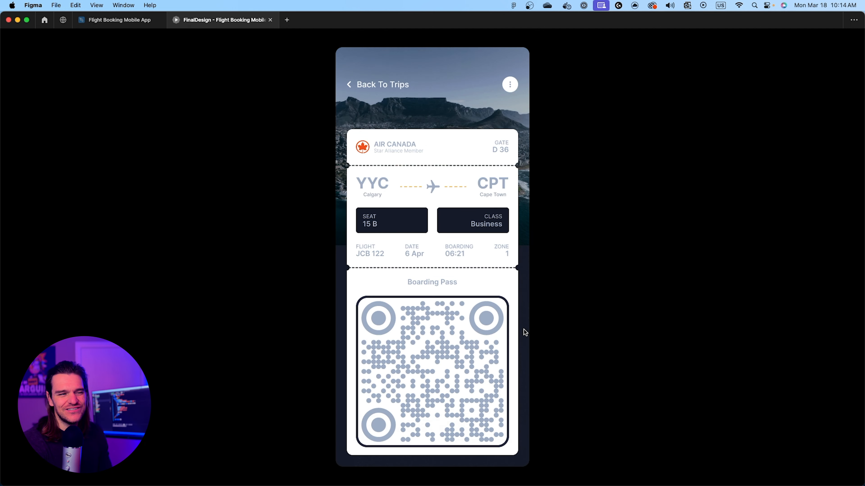
{"action": "left_click", "coordinate": [476, 357]}
{"action": "left_click", "coordinate": [511, 352]}
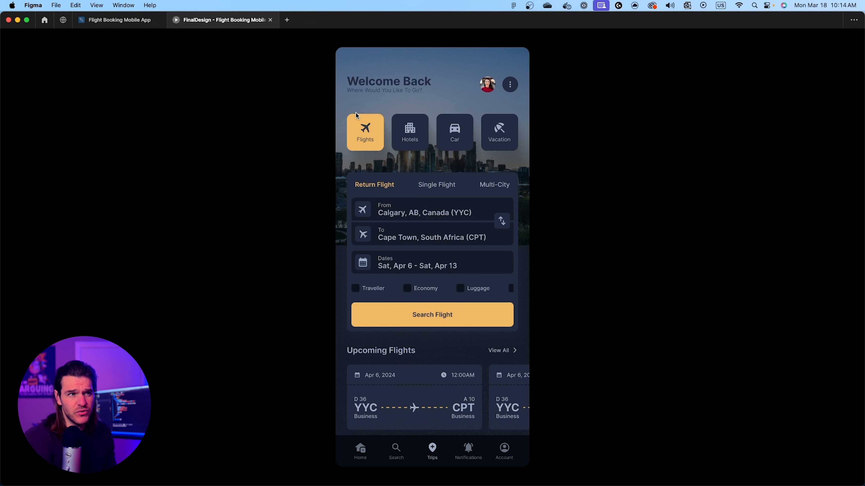
{"action": "key", "text": "Right"}
{"action": "key", "text": "Right"}
{"action": "key", "text": "Left"}
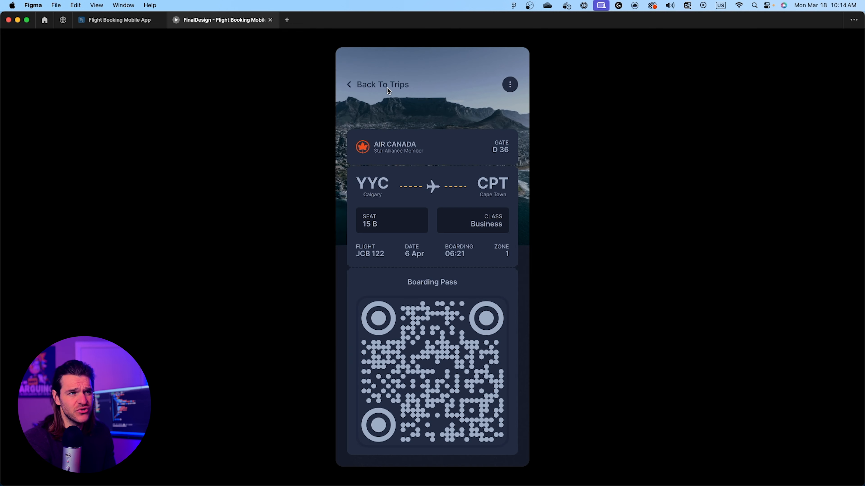
{"action": "key", "text": "Left"}
Step: Create a colour variable named HeadingColor in the Mobile-App collection from the White fill of the Search screen's Welcome Back heading and subheading
{"action": "left_click", "coordinate": [118, 21]}
{"action": "left_click", "coordinate": [90, 365]}
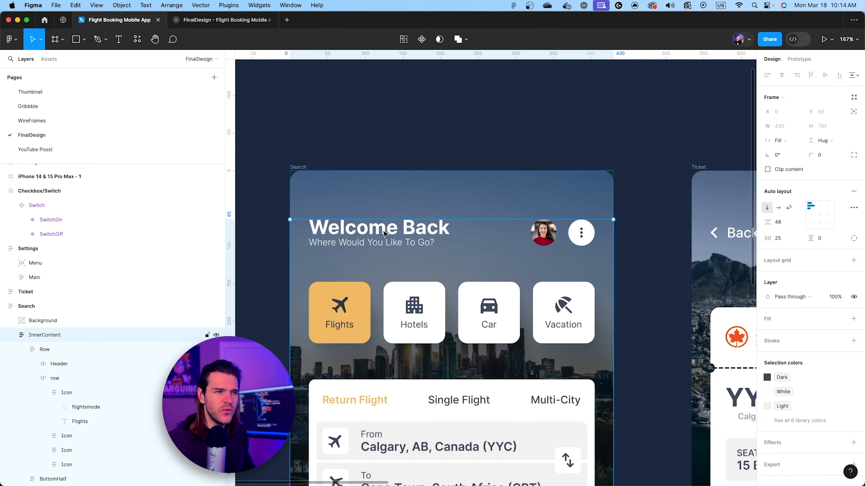
{"action": "left_click", "coordinate": [33, 364]}
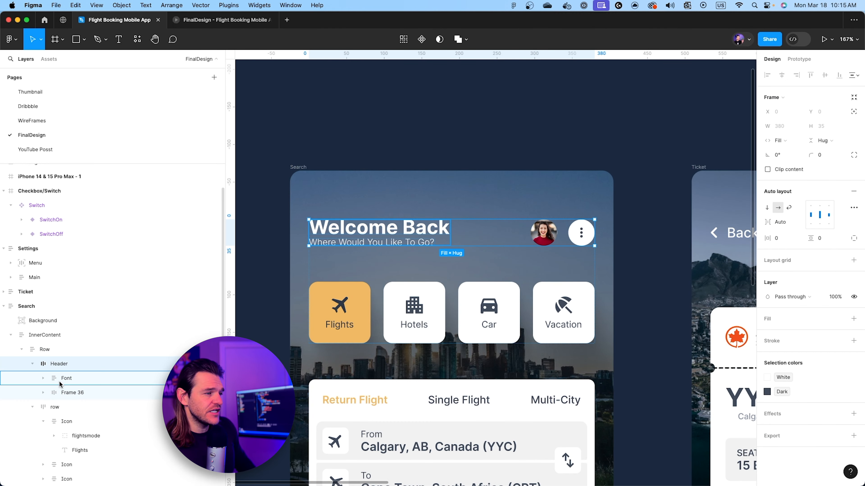
{"action": "left_click", "coordinate": [58, 379]}
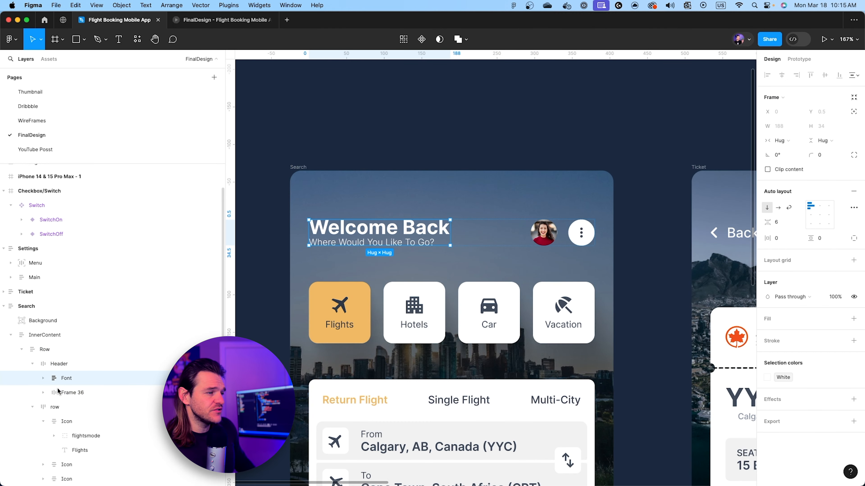
{"action": "left_click", "coordinate": [43, 378]}
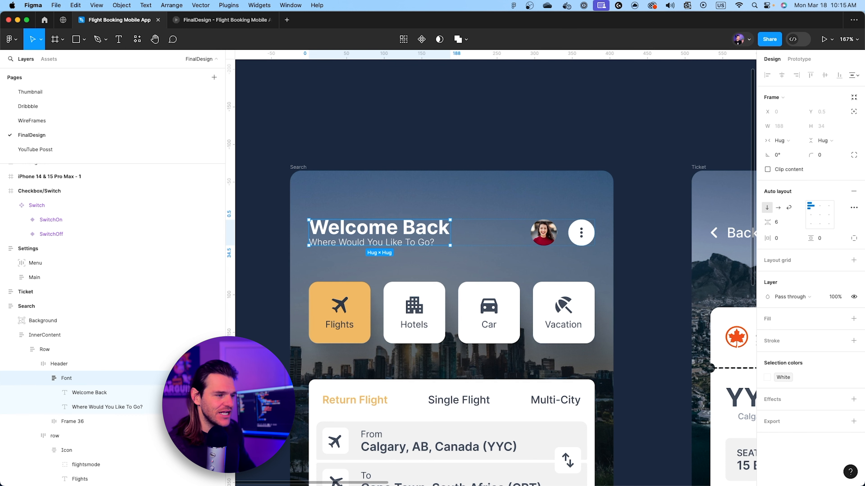
{"action": "left_click", "coordinate": [90, 392]}
{"action": "left_click", "coordinate": [88, 407], "text": "shift"}
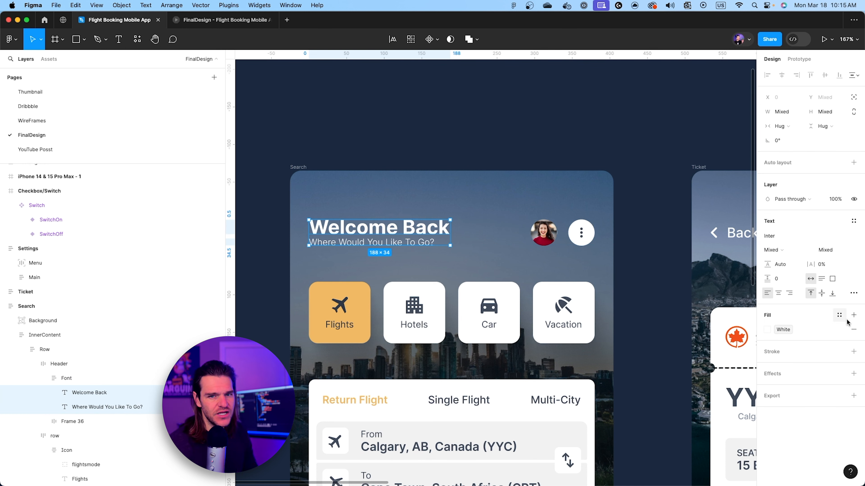
{"action": "left_click", "coordinate": [840, 315]}
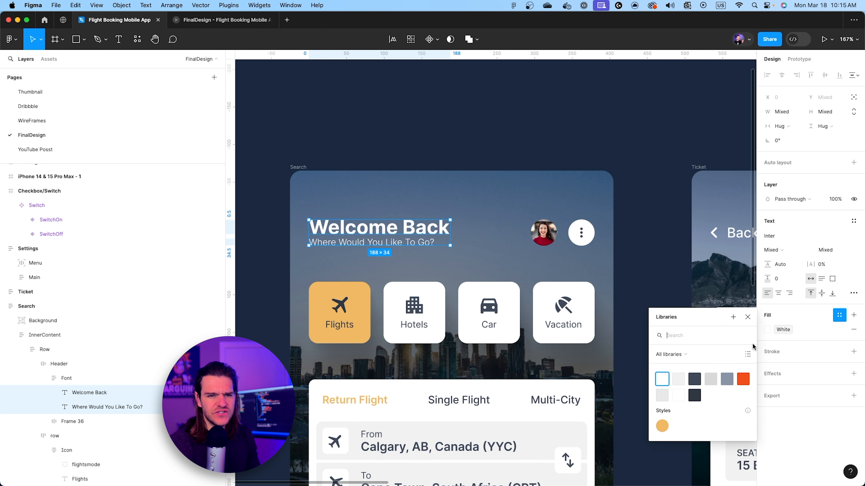
{"action": "left_click", "coordinate": [733, 317]}
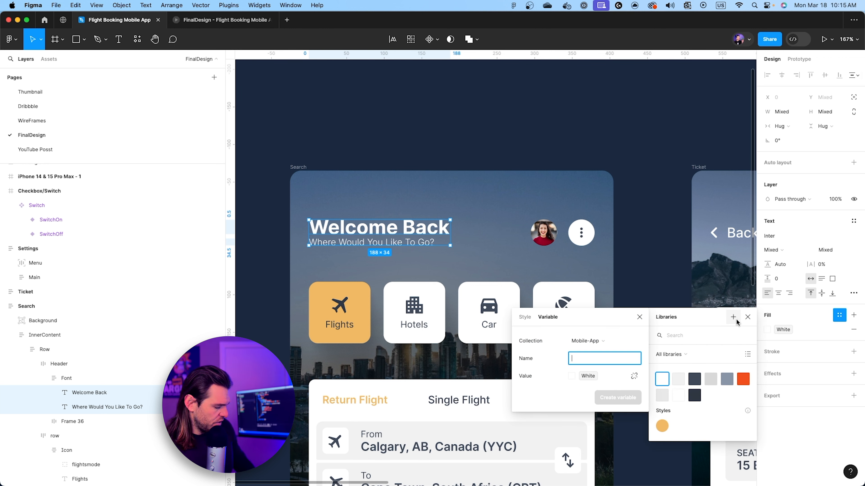
{"action": "type", "text": "HeadingColor"}
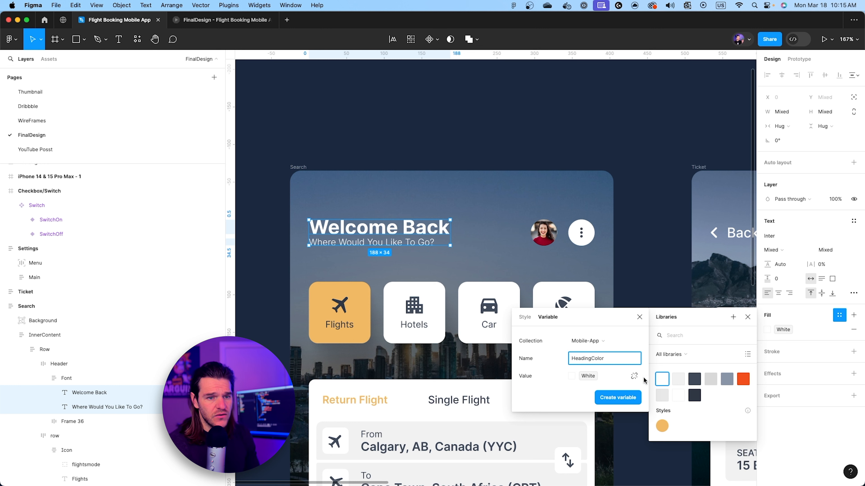
{"action": "left_click", "coordinate": [622, 396]}
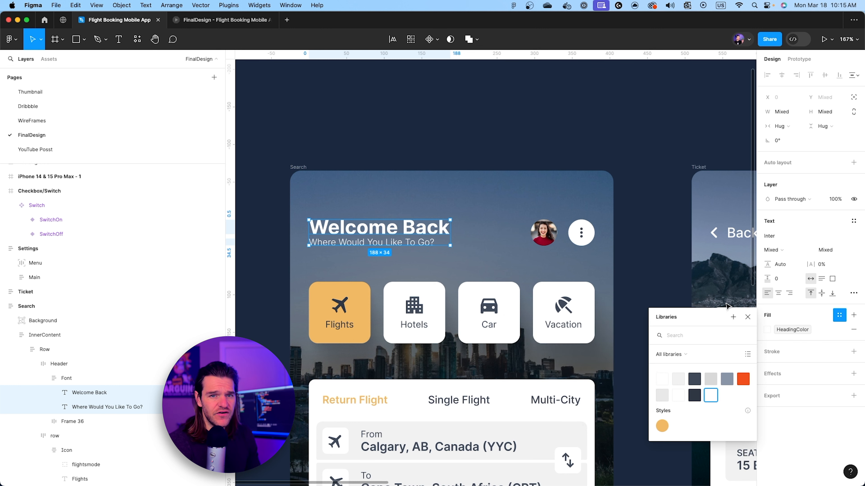
{"action": "left_click", "coordinate": [715, 117]}
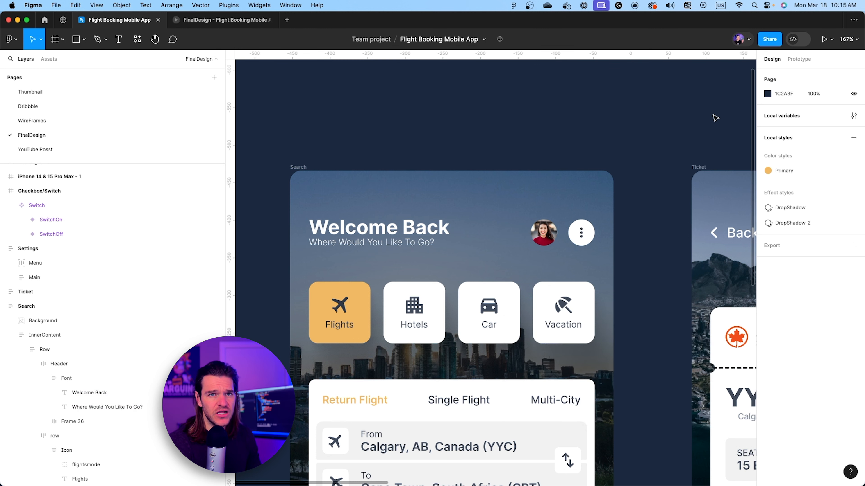
Step: Apply the HeadingColor variable to the Back To Trips arrow and text in the Ticket screen's header
{"action": "left_click", "coordinate": [763, 116]}
{"action": "left_click", "coordinate": [740, 66]}
{"action": "scroll", "coordinate": [587, 243], "scroll_direction": "right", "scroll_amount": 5}
{"action": "left_click", "coordinate": [587, 243]}
{"action": "double_click", "coordinate": [587, 243]}
{"action": "double_click", "coordinate": [587, 243]}
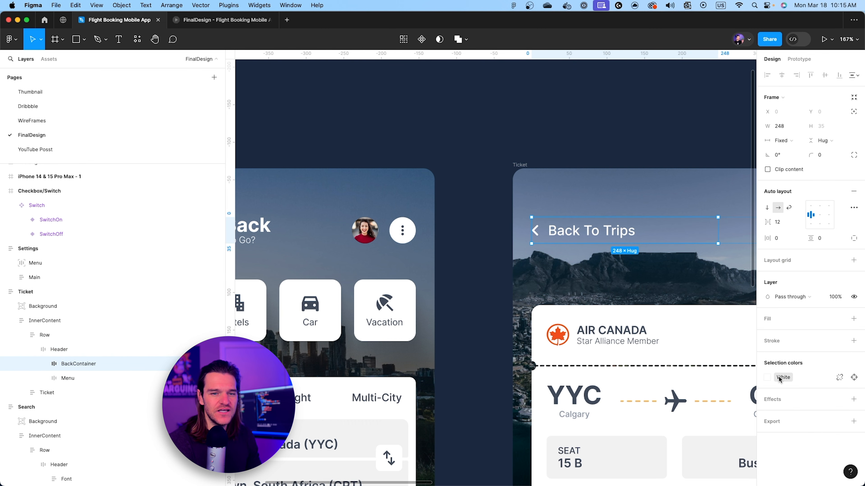
{"action": "left_click", "coordinate": [43, 364]}
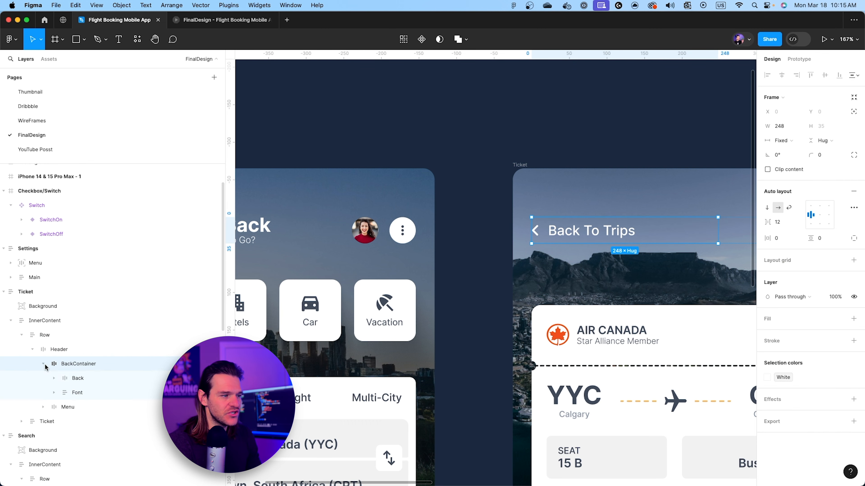
{"action": "left_click", "coordinate": [86, 385]}
{"action": "left_click", "coordinate": [89, 365]}
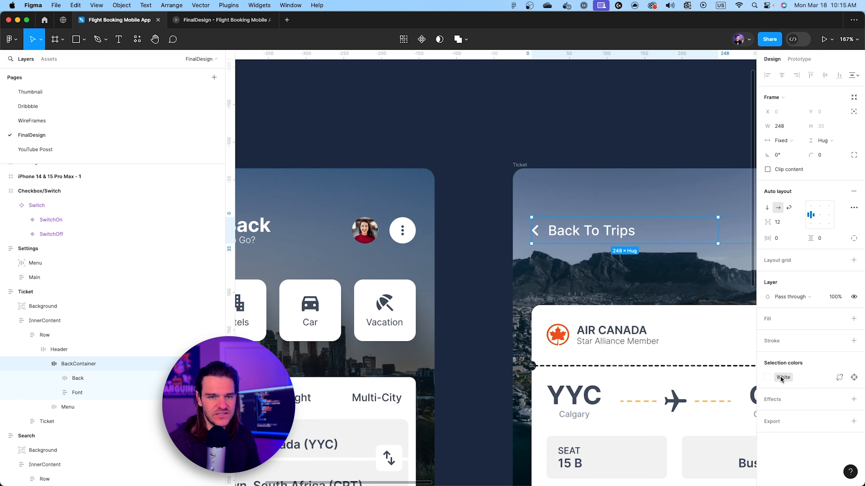
{"action": "left_click", "coordinate": [766, 377]}
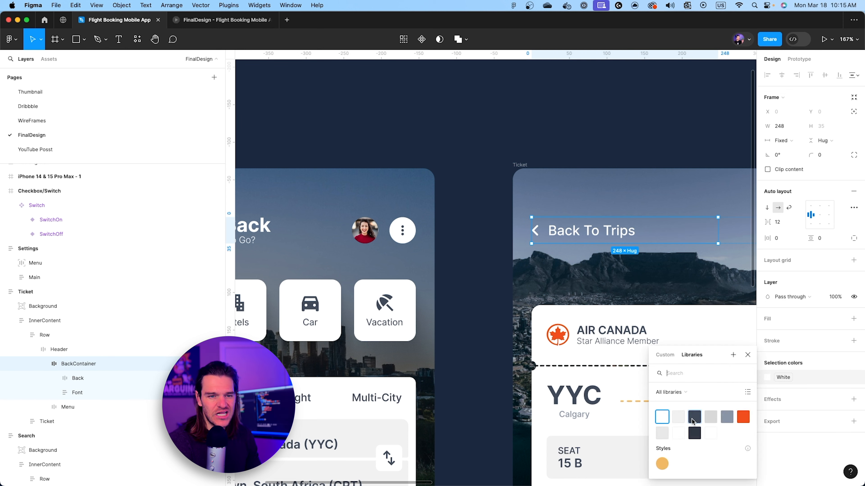
{"action": "left_click", "coordinate": [703, 429]}
{"action": "left_click", "coordinate": [498, 96]}
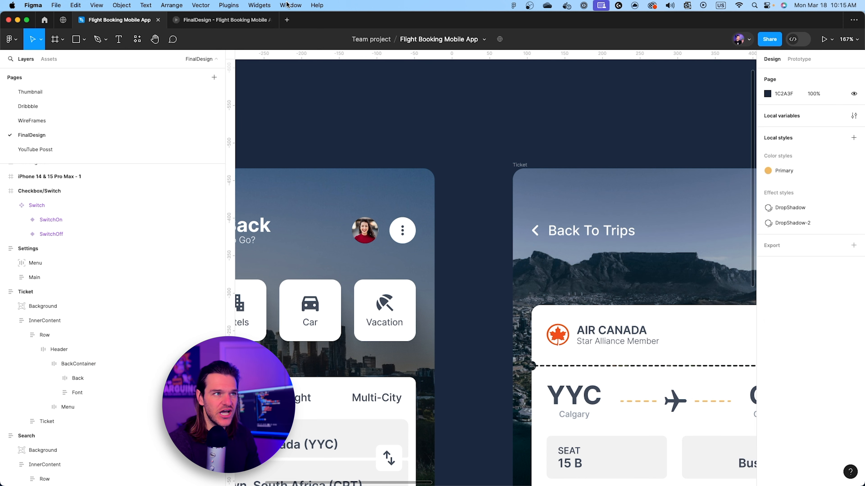
Step: Check the heading colours on the Search, Ticket and Settings screens in the dark-mode prototype preview
{"action": "left_click", "coordinate": [196, 20]}
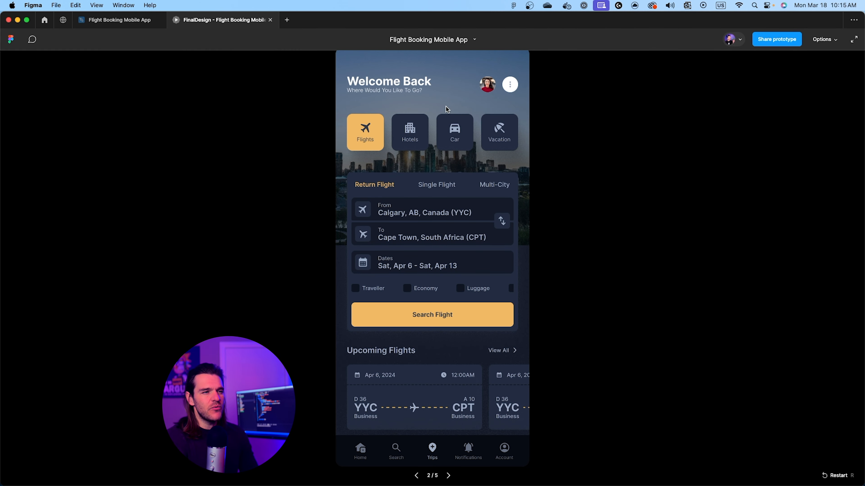
{"action": "key", "text": "Right"}
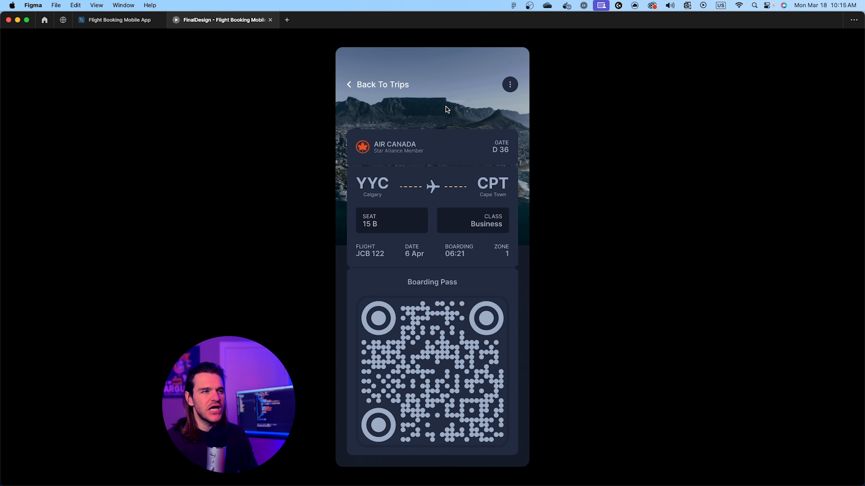
{"action": "key", "text": "Right"}
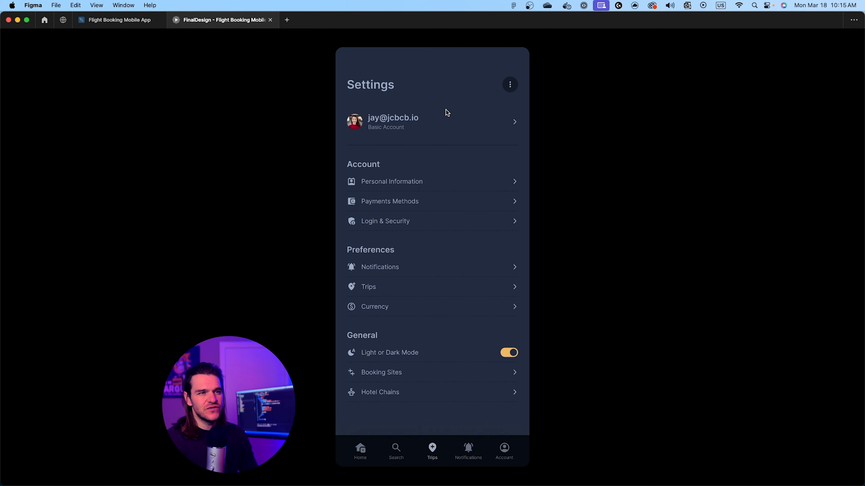
{"action": "key", "text": "Right"}
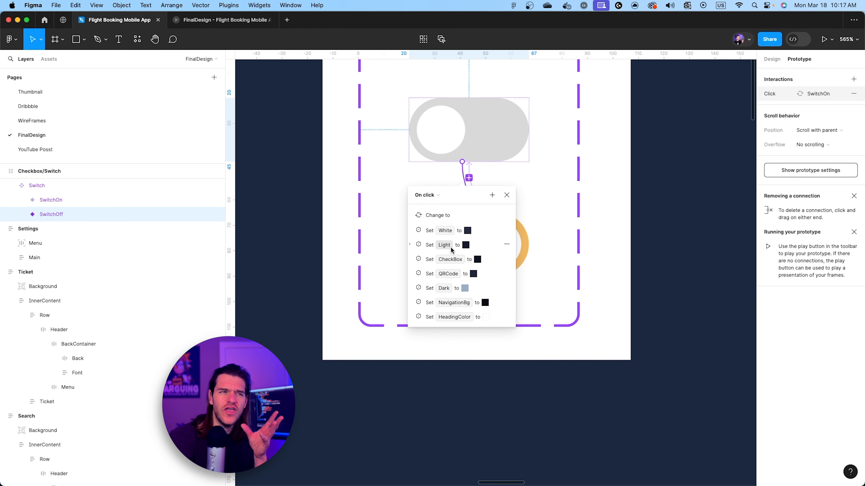
Step: Close the existing prototype preview and launch a fresh one from the design file
{"action": "left_click", "coordinate": [239, 20]}
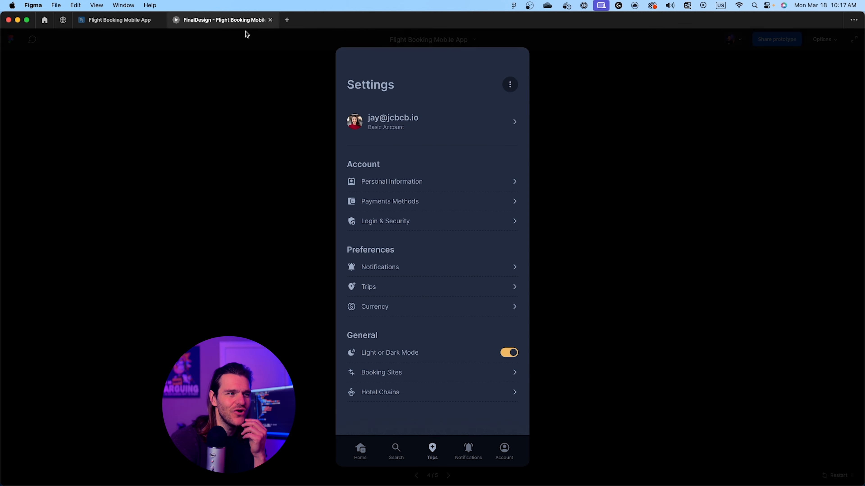
{"action": "left_click", "coordinate": [270, 20]}
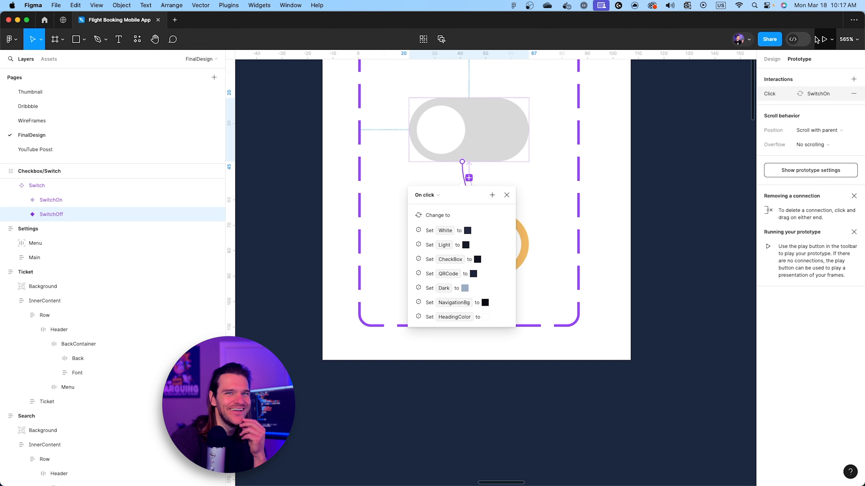
{"action": "left_click", "coordinate": [823, 40]}
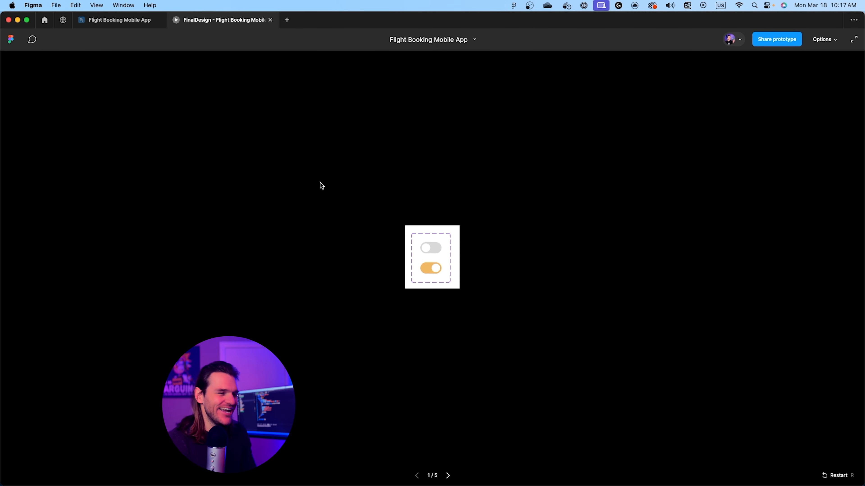
Step: Test the Light or Dark Mode switch on the Settings screen in both directions, leave dark mode on, and check the Search screen
{"action": "key", "text": "Right"}
{"action": "key", "text": "Right"}
{"action": "key", "text": "Right"}
{"action": "left_click", "coordinate": [508, 356]}
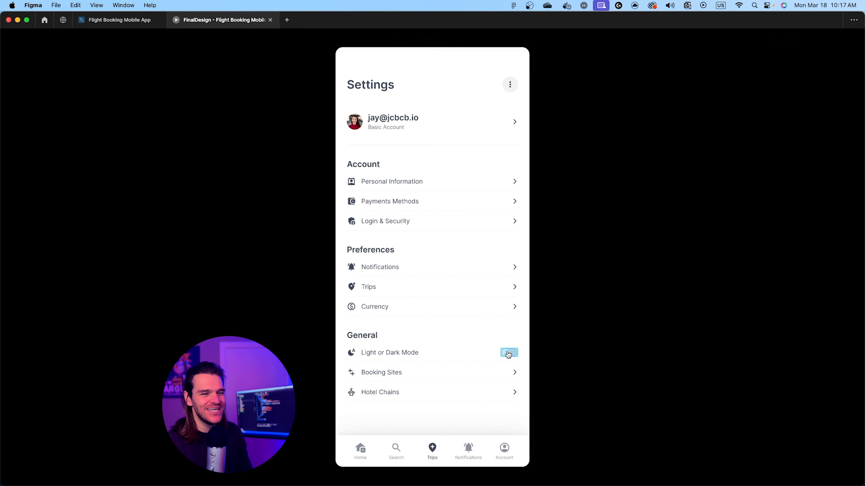
{"action": "left_click", "coordinate": [509, 356]}
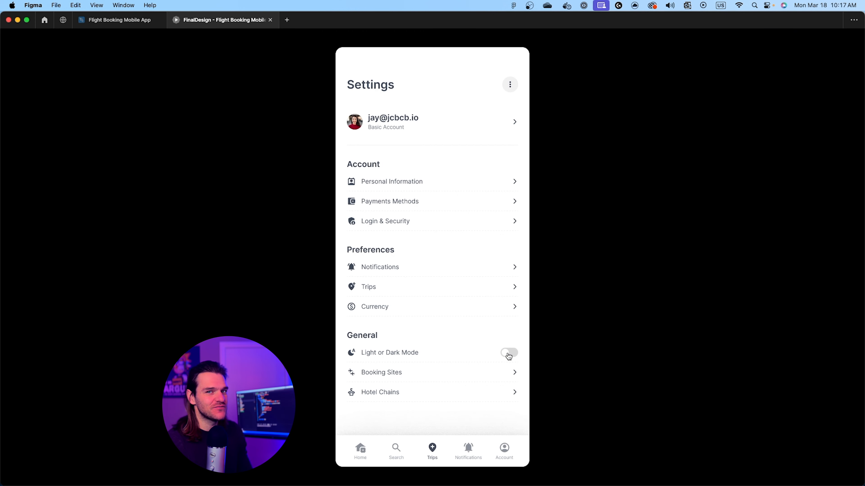
{"action": "left_click", "coordinate": [508, 356]}
{"action": "key", "text": "Left"}
{"action": "key", "text": "Left"}
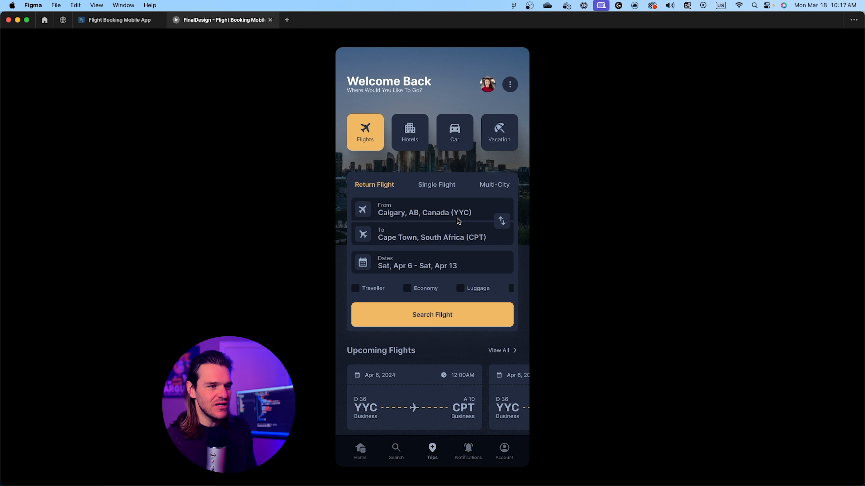
Step: Check the Ticket and Settings screens in the dark-mode prototype preview and return to the design file
{"action": "key", "text": "Right"}
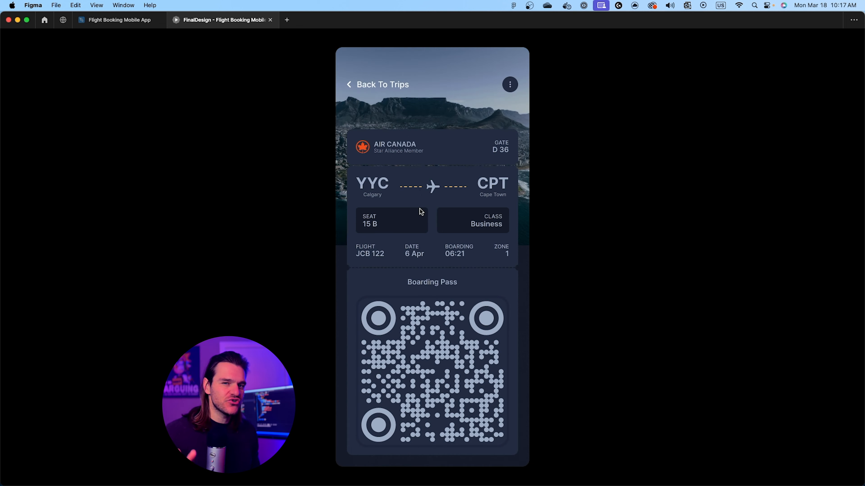
{"action": "key", "text": "Right"}
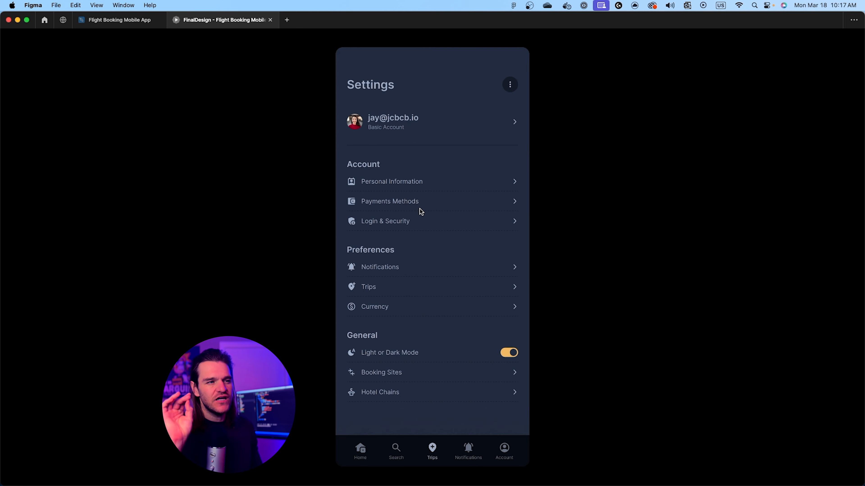
{"action": "left_click", "coordinate": [120, 20]}
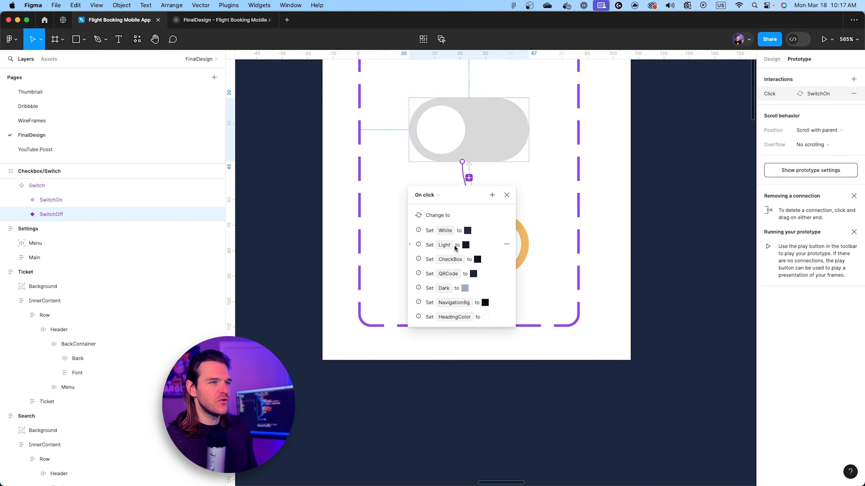
Step: Create a LineColor variable in the Mobile-App collection from the stroke of the solid divider below the Settings screen's profile row
{"action": "scroll", "coordinate": [422, 141], "scroll_direction": "up", "scroll_amount": 5}
{"action": "left_click", "coordinate": [422, 140]}
{"action": "scroll", "coordinate": [457, 311], "scroll_direction": "down", "scroll_amount": 8}
{"action": "scroll", "coordinate": [452, 301], "scroll_direction": "down", "scroll_amount": 10}
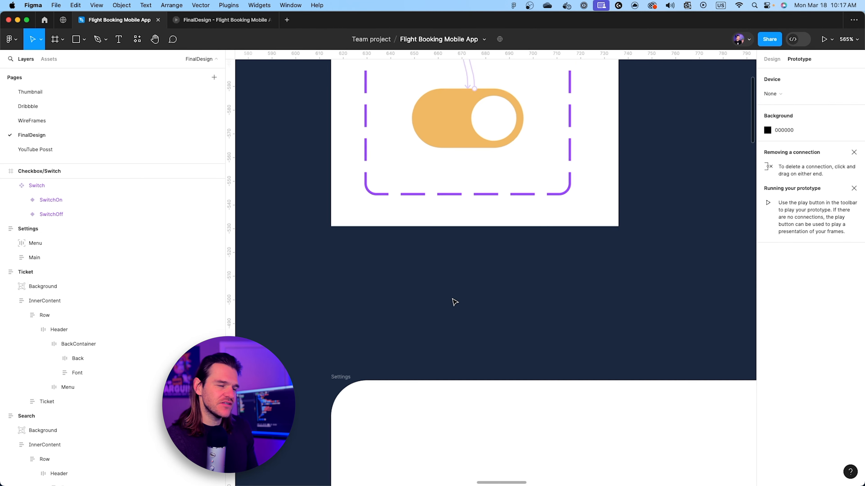
{"action": "left_click_drag", "start_coordinate": [563, 222], "coordinate": [512, 111]}
{"action": "scroll", "coordinate": [512, 112], "scroll_direction": "down", "scroll_amount": 5}
{"action": "scroll", "coordinate": [373, 174], "scroll_direction": "up", "scroll_amount": 5}
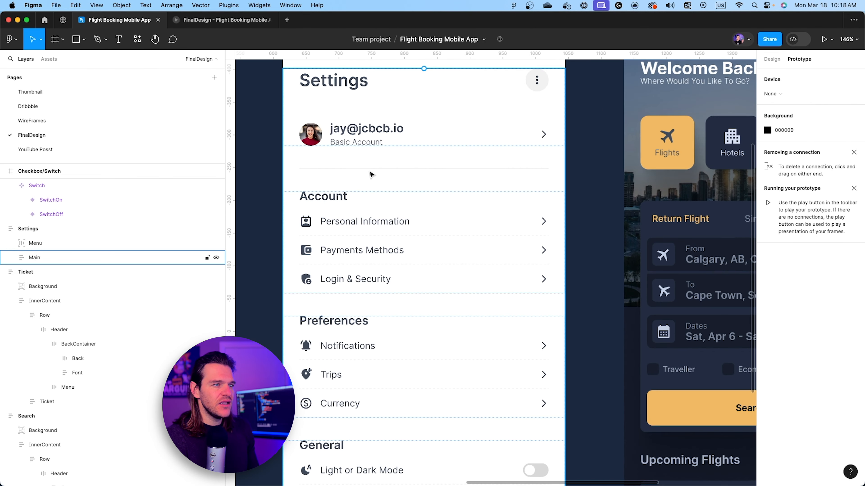
{"action": "left_click", "coordinate": [373, 173]}
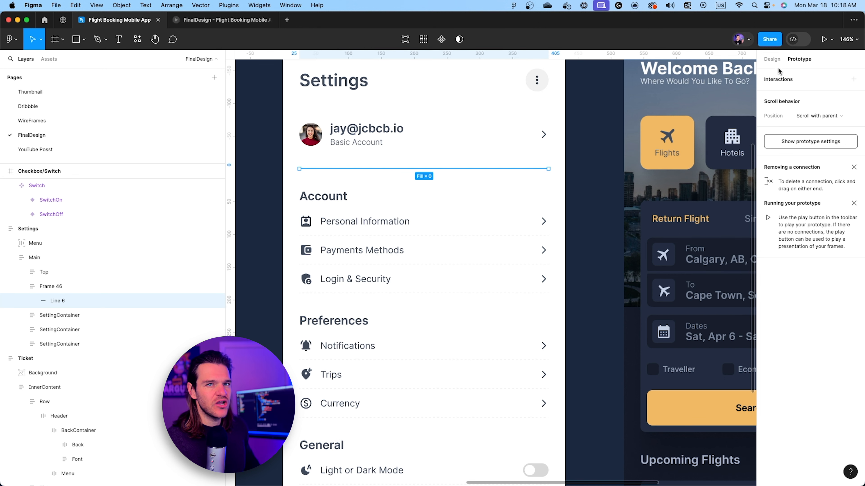
{"action": "left_click", "coordinate": [772, 59]}
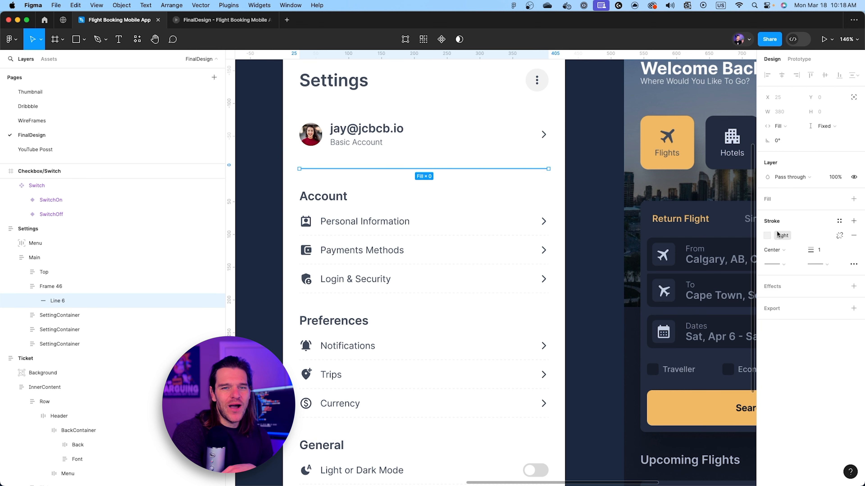
{"action": "left_click", "coordinate": [767, 237]}
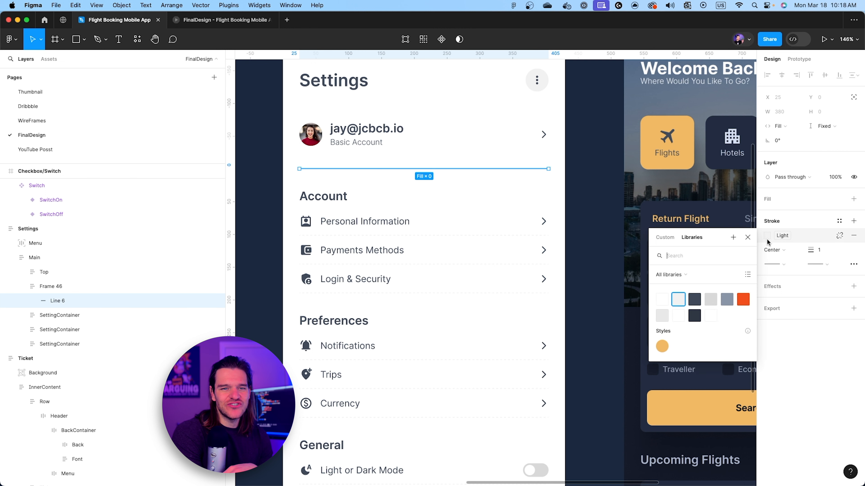
{"action": "left_click", "coordinate": [733, 237]}
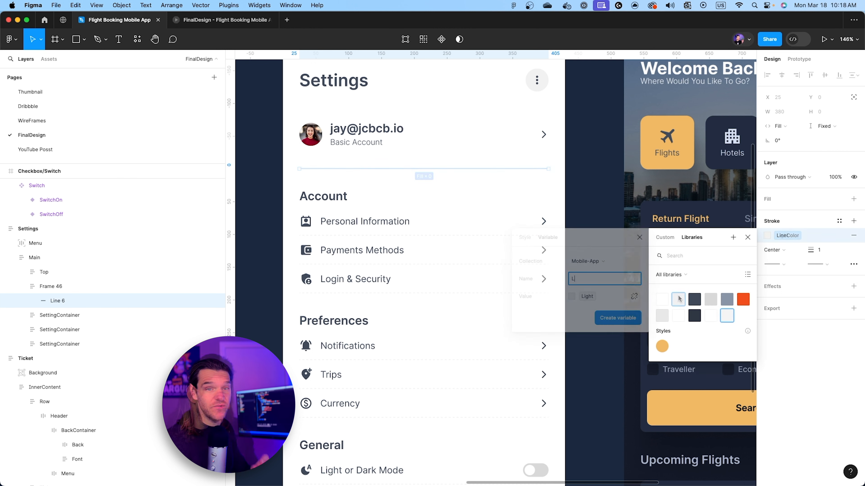
Step: Apply the LineColor variable to the strokes of all nine dashed divider lines under the Account, Preferences and General items
{"action": "left_click", "coordinate": [446, 236], "text": "super"}
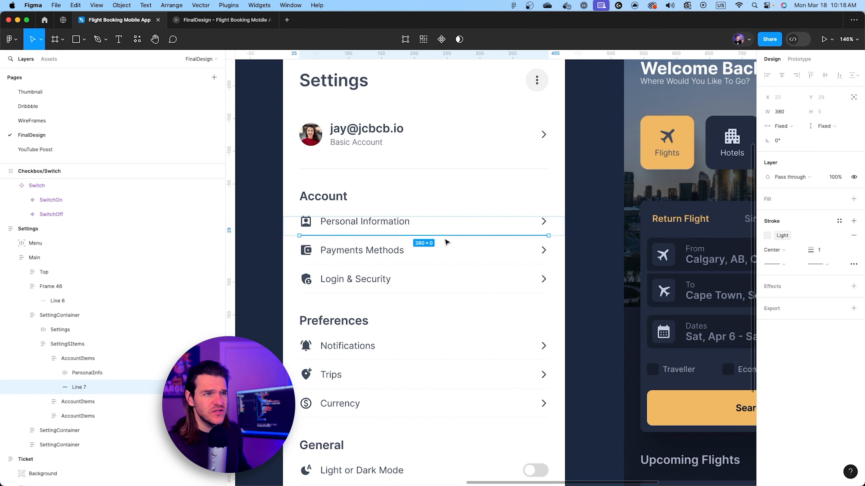
{"action": "left_click", "coordinate": [423, 264], "text": "shift+super"}
{"action": "left_click", "coordinate": [422, 293], "text": "shift+super"}
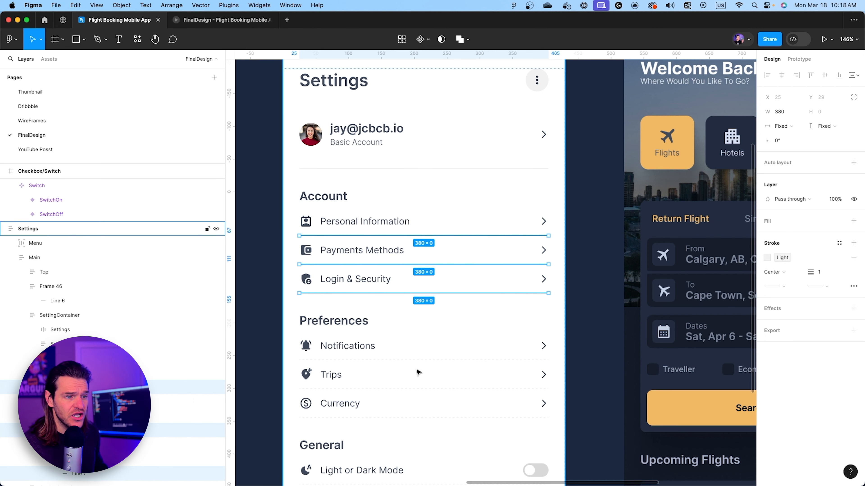
{"action": "left_click", "coordinate": [417, 360], "text": "shift+super"}
{"action": "left_click", "coordinate": [409, 389], "text": "shift+super"}
{"action": "left_click", "coordinate": [409, 417], "text": "shift+super"}
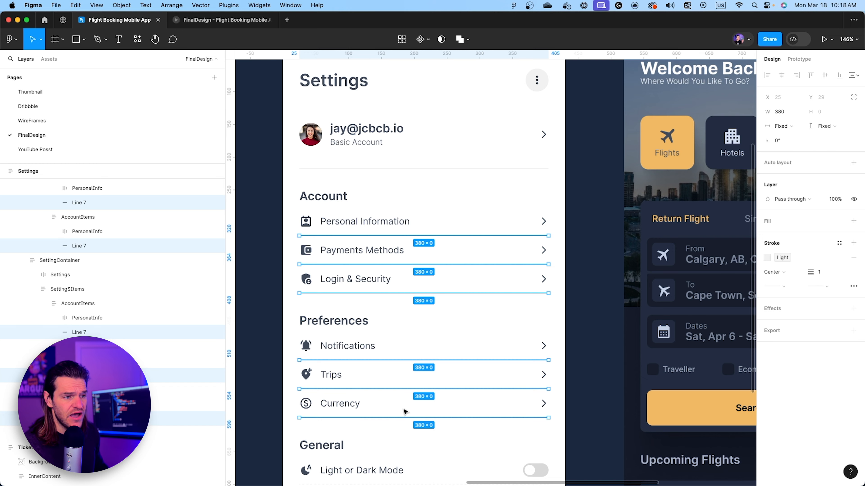
{"action": "scroll", "coordinate": [392, 392], "scroll_direction": "down", "scroll_amount": 5}
{"action": "left_click", "coordinate": [360, 299], "text": "shift+super"}
{"action": "left_click", "coordinate": [377, 328], "text": "shift+super"}
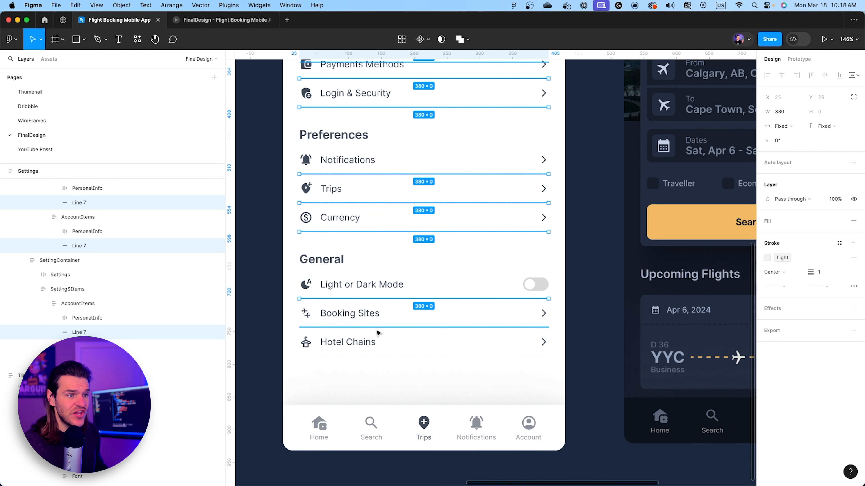
{"action": "left_click", "coordinate": [374, 356], "text": "shift+super"}
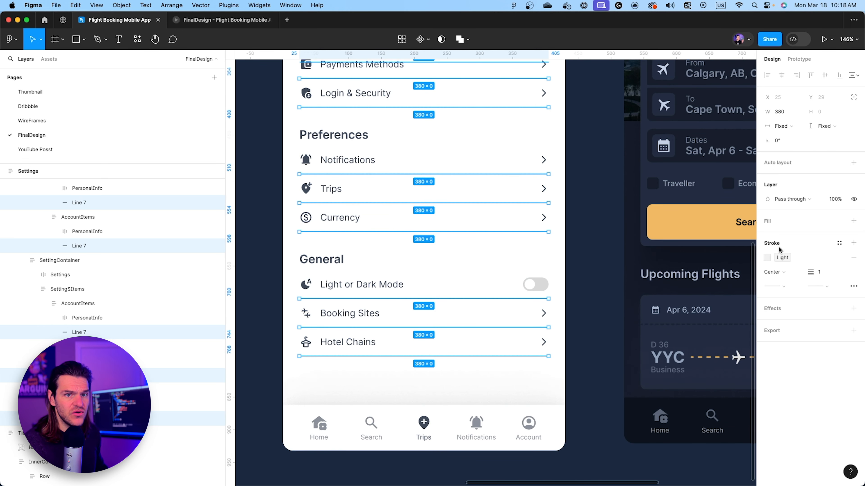
{"action": "left_click", "coordinate": [767, 258]}
{"action": "left_click", "coordinate": [730, 342]}
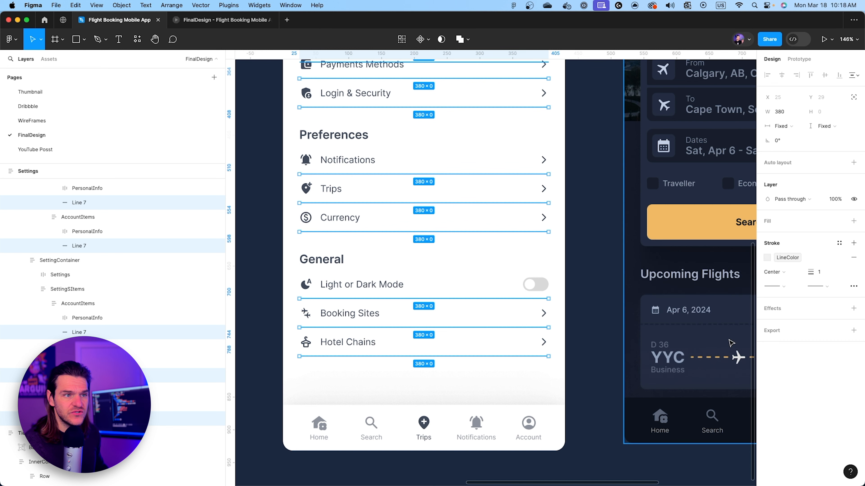
Step: Add a set-variable action for LineColor to the SwitchOff variant's on-click interaction
{"action": "scroll", "coordinate": [309, 183], "scroll_direction": "up", "scroll_amount": 20}
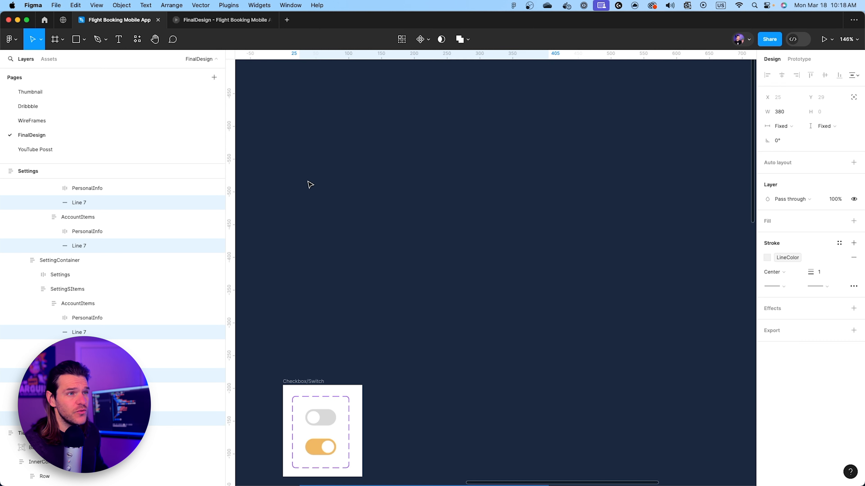
{"action": "scroll", "coordinate": [387, 351], "scroll_direction": "down", "scroll_amount": 2}
{"action": "left_click", "coordinate": [360, 299]}
{"action": "scroll", "coordinate": [340, 341], "scroll_direction": "up", "scroll_amount": 5}
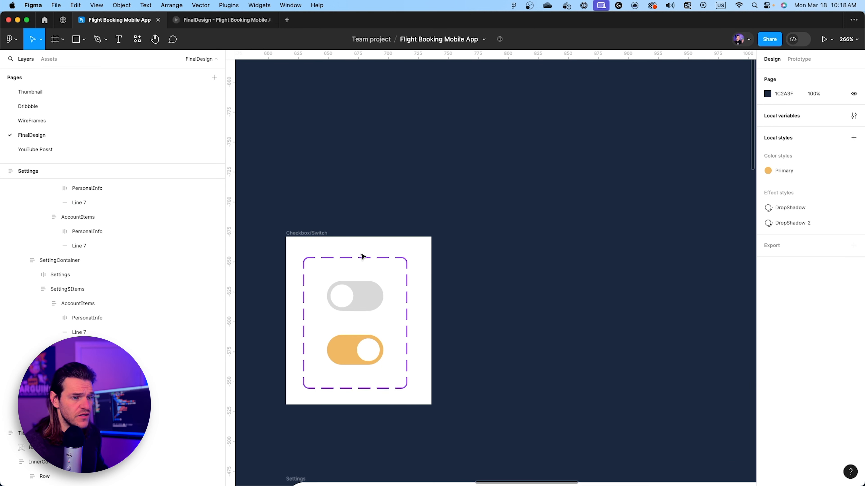
{"action": "left_click", "coordinate": [355, 296]}
{"action": "left_click", "coordinate": [355, 296]}
{"action": "left_click", "coordinate": [799, 59]}
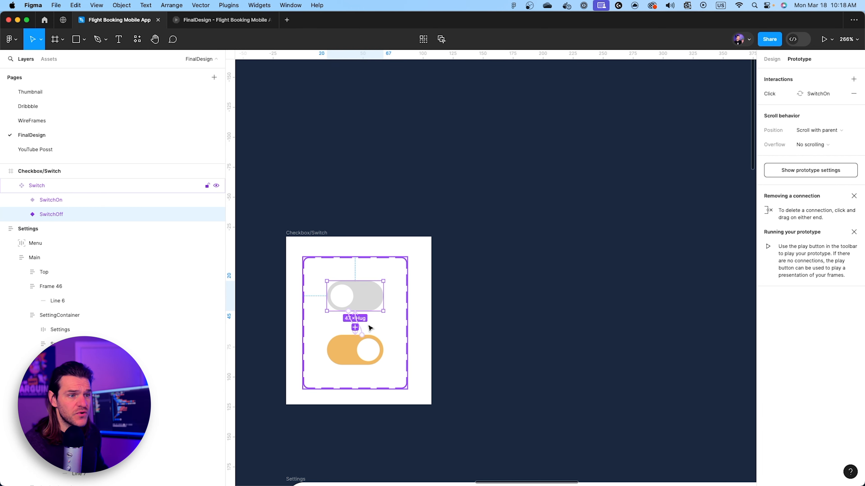
{"action": "left_click", "coordinate": [348, 323]}
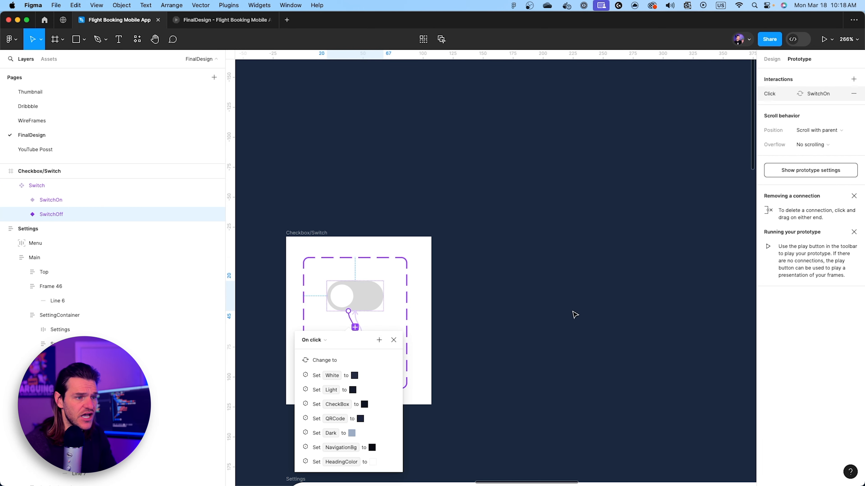
{"action": "scroll", "coordinate": [573, 315], "scroll_direction": "down", "scroll_amount": 7}
{"action": "left_click", "coordinate": [404, 100]}
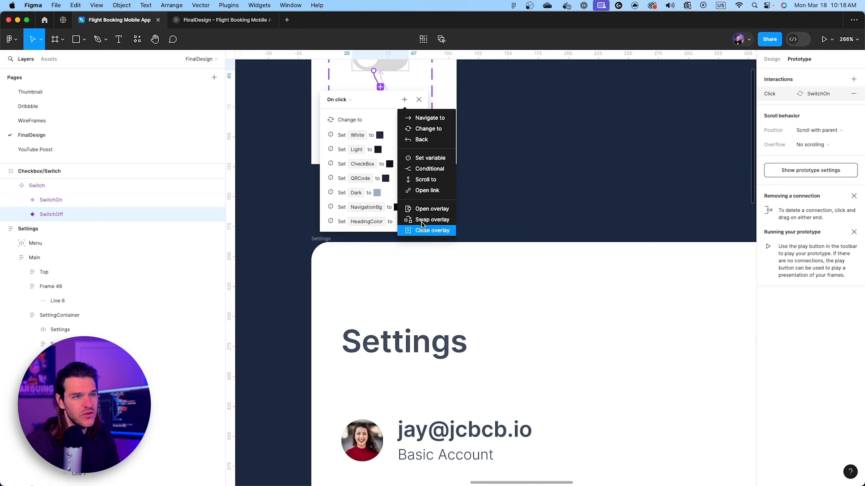
{"action": "left_click", "coordinate": [430, 158]}
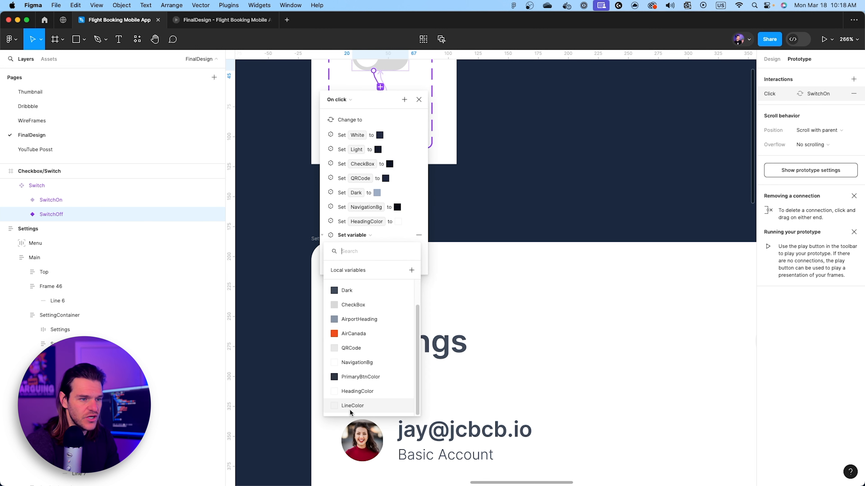
{"action": "left_click", "coordinate": [349, 410]}
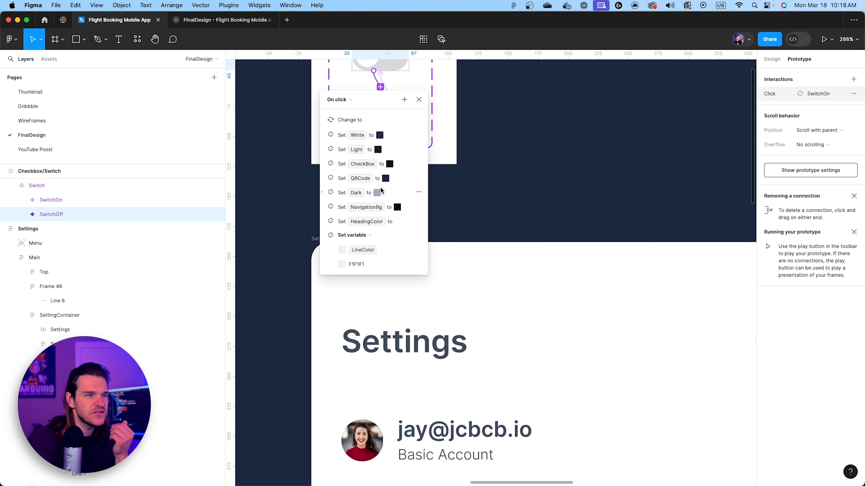
Step: Copy the Dark variable's 9EADC6 value into the LineColor action of the same interaction
{"action": "left_click", "coordinate": [322, 193]}
{"action": "left_click", "coordinate": [358, 222]}
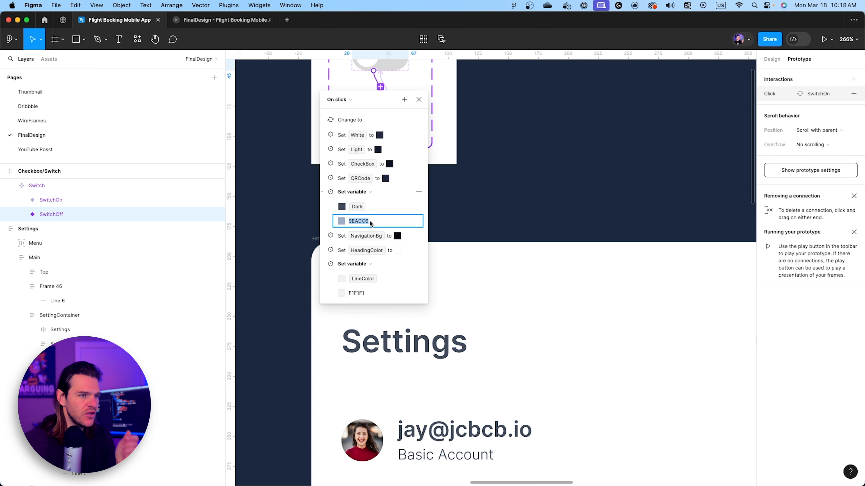
{"action": "key", "text": "super+c"}
{"action": "left_click", "coordinate": [356, 293]}
{"action": "key", "text": "super+v"}
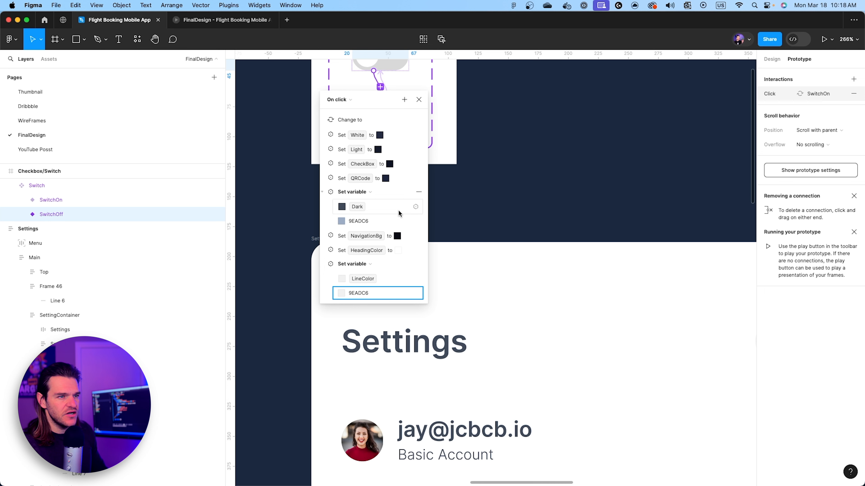
{"action": "key", "text": "Return"}
Step: Relaunch the prototype preview and turn on the Light or Dark Mode switch on the Settings screen to check the divider lines
{"action": "left_click", "coordinate": [222, 19]}
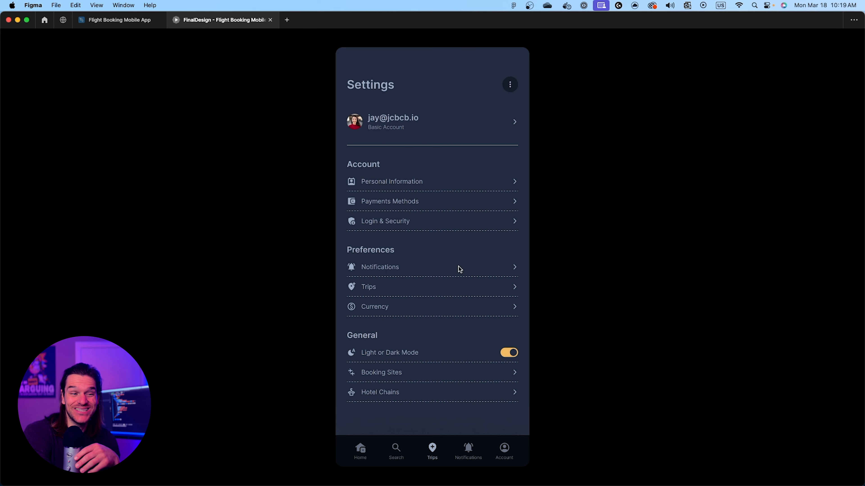
{"action": "left_click", "coordinate": [272, 20]}
{"action": "left_click", "coordinate": [798, 39]}
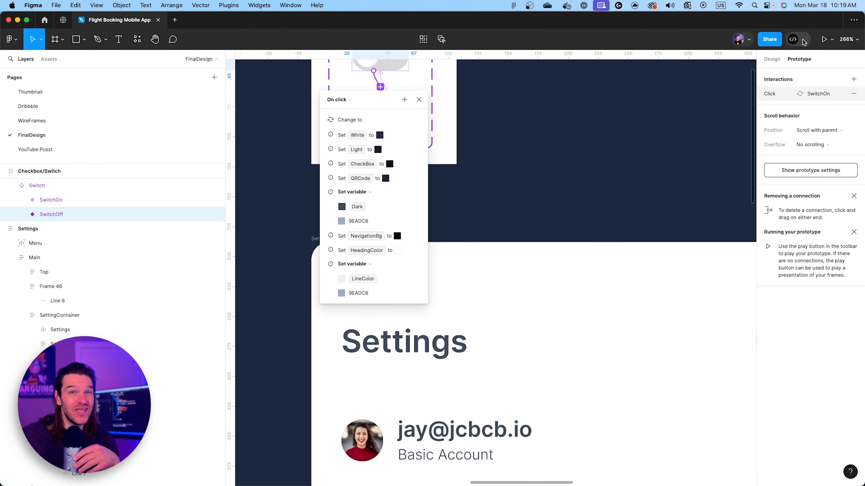
{"action": "left_click", "coordinate": [823, 40]}
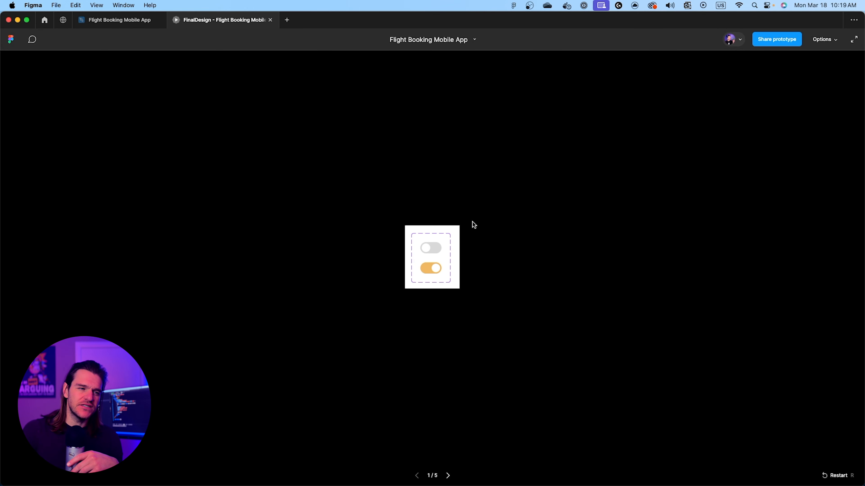
{"action": "key", "text": "Right"}
{"action": "key", "text": "Right"}
{"action": "key", "text": "Right"}
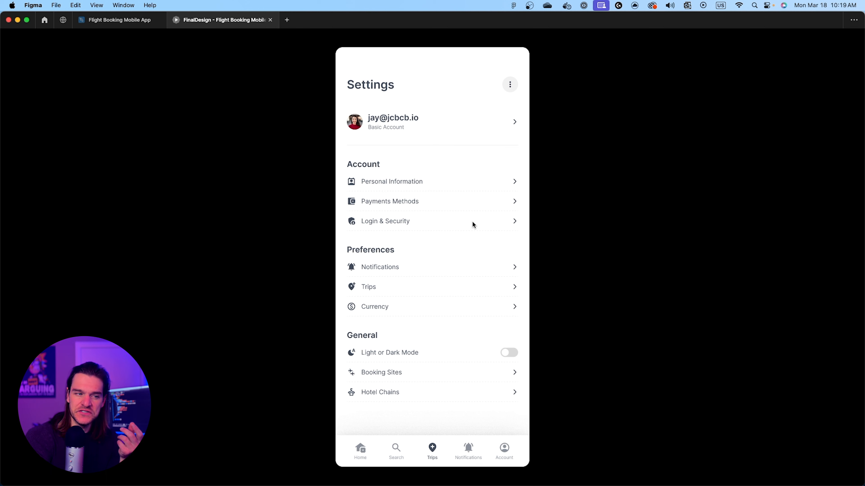
{"action": "left_click", "coordinate": [510, 353]}
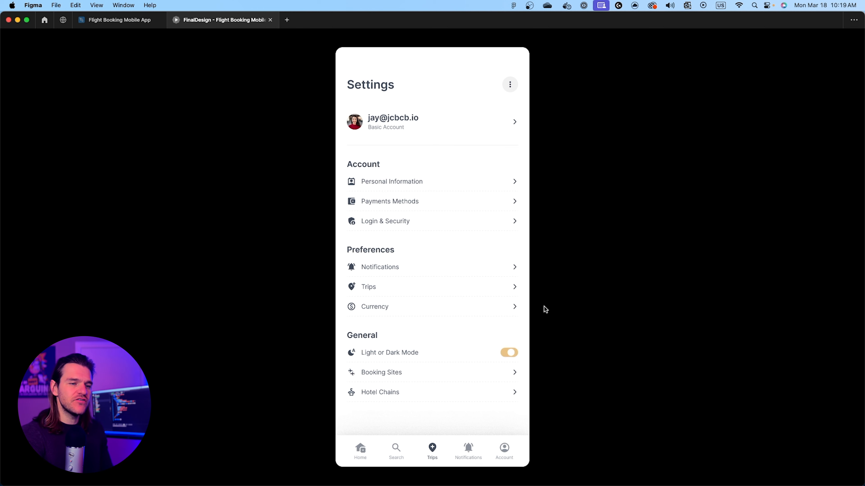
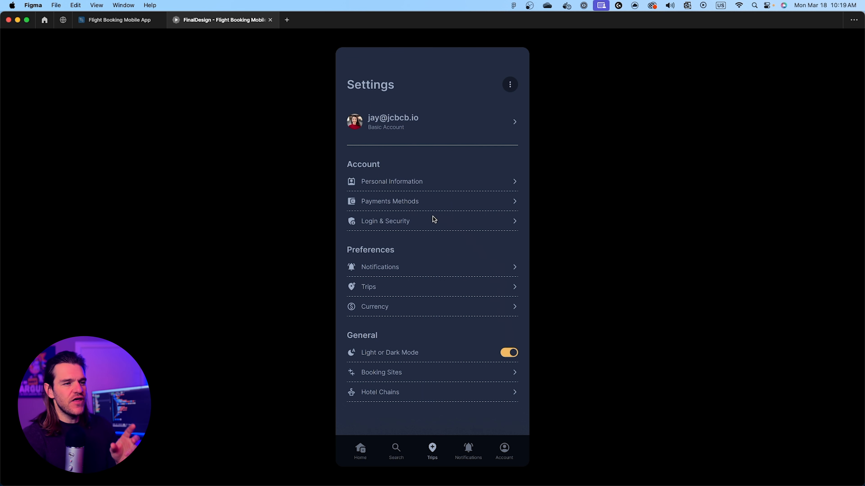
Step: Reduce the opacity of LineColor's 9EADC6 value in the SwitchOff click interaction to 48%
{"action": "left_click", "coordinate": [92, 19]}
{"action": "left_click_drag", "start_coordinate": [663, 266], "coordinate": [578, 276]}
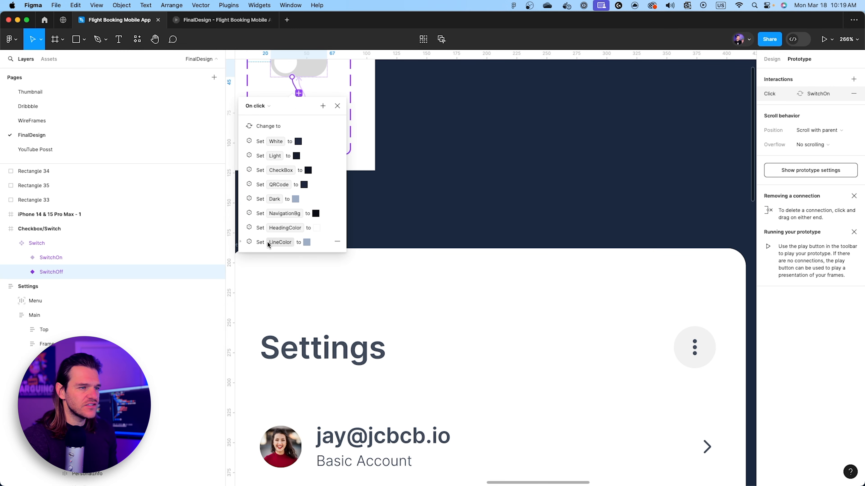
{"action": "left_click", "coordinate": [241, 242]}
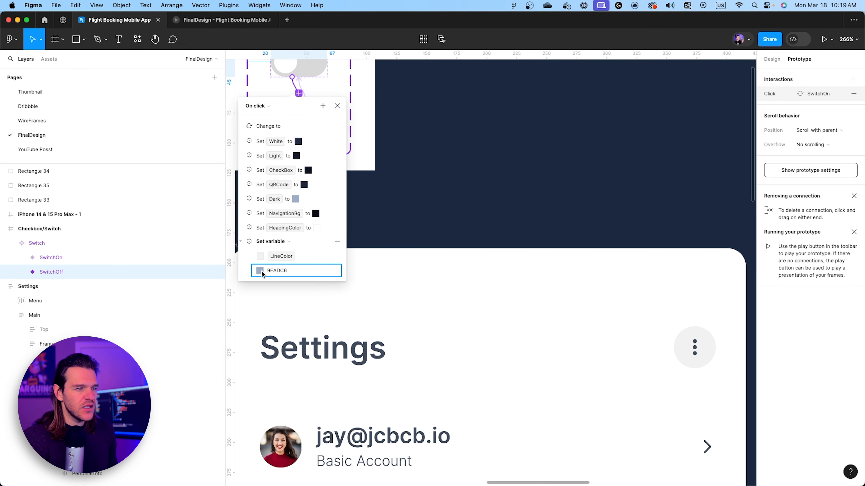
{"action": "left_click", "coordinate": [260, 271]}
{"action": "left_click_drag", "start_coordinate": [319, 386], "coordinate": [311, 386]}
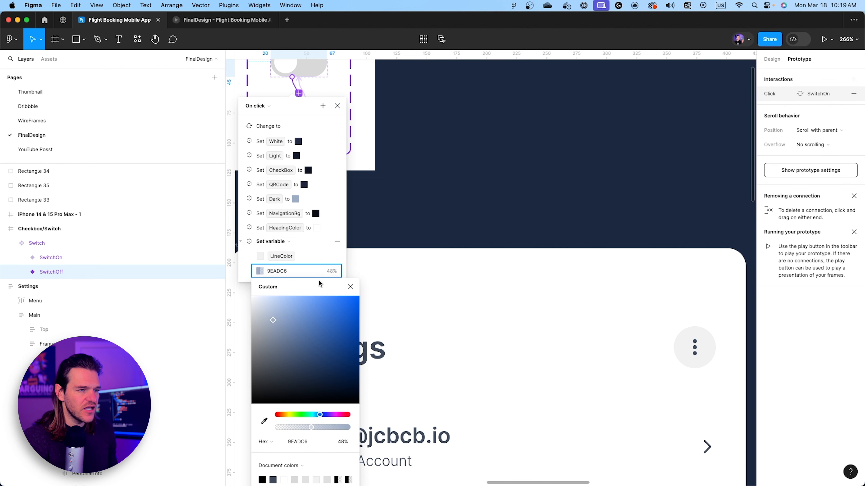
Step: Check the dividers in the preview and lower the opacity of LineColor's 9EADC6 value to 22%
{"action": "left_click", "coordinate": [208, 21]}
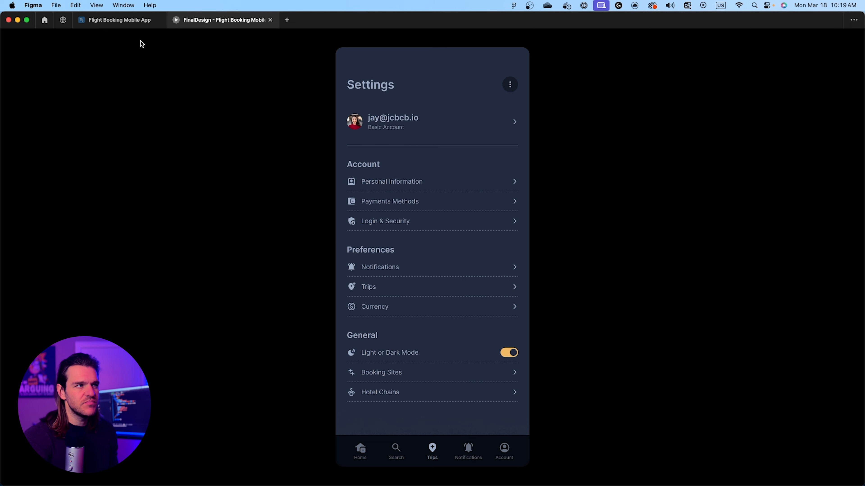
{"action": "left_click", "coordinate": [118, 19]}
{"action": "left_click_drag", "start_coordinate": [293, 427], "coordinate": [290, 427]}
{"action": "left_click_drag", "start_coordinate": [292, 427], "coordinate": [292, 428]}
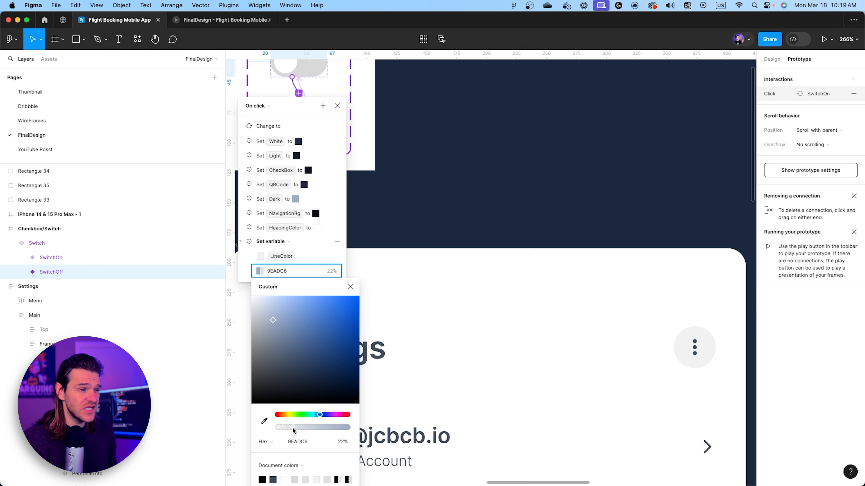
Step: Check the Settings screen's divider lines in the prototype preview using the Light or Dark Mode switch
{"action": "left_click", "coordinate": [237, 21]}
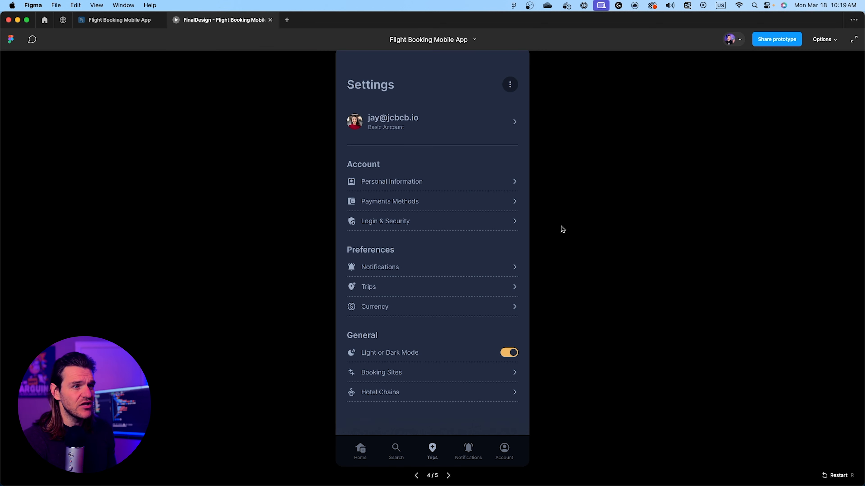
{"action": "left_click", "coordinate": [511, 355]}
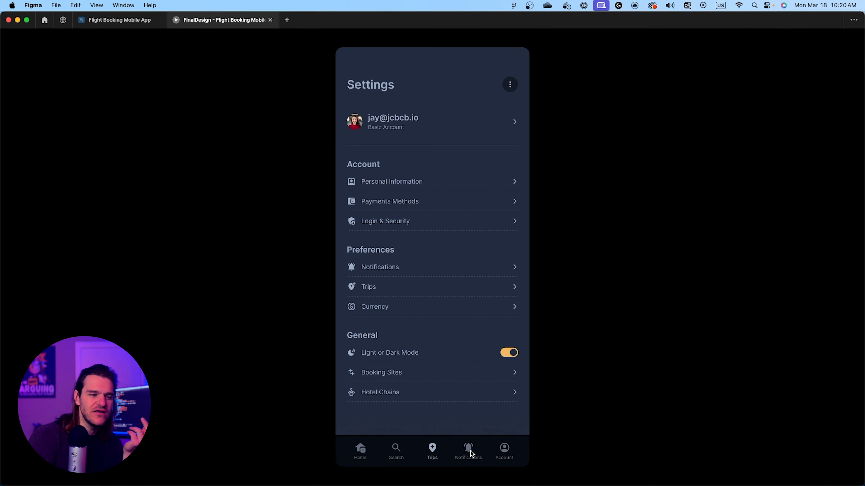
Step: Apply the Primary colour style to the Account item in the Settings screen's navigation bar and set its layer opacity to 100%
{"action": "left_click", "coordinate": [119, 19]}
{"action": "scroll", "coordinate": [539, 297], "scroll_direction": "down", "scroll_amount": 5}
{"action": "left_click_drag", "start_coordinate": [541, 428], "coordinate": [497, 390]}
{"action": "scroll", "coordinate": [446, 341], "scroll_direction": "up", "scroll_amount": 5}
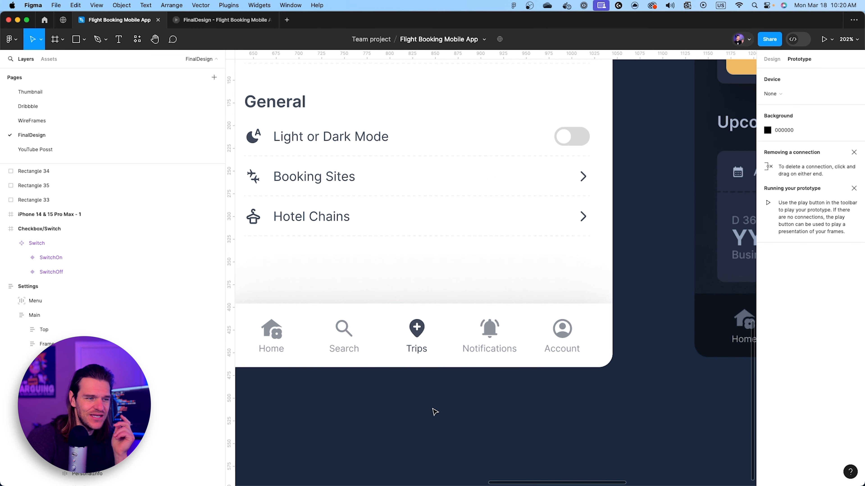
{"action": "scroll", "coordinate": [476, 405], "scroll_direction": "left", "scroll_amount": 3}
{"action": "double_click", "coordinate": [652, 301]}
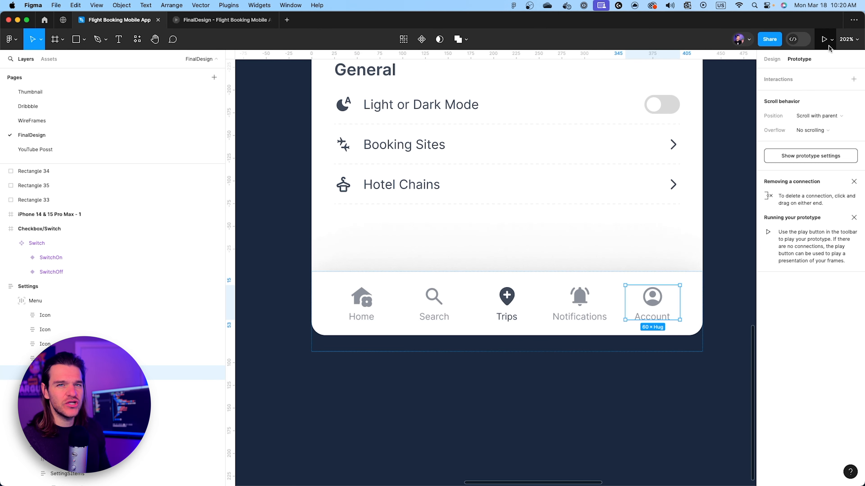
{"action": "left_click", "coordinate": [766, 58]}
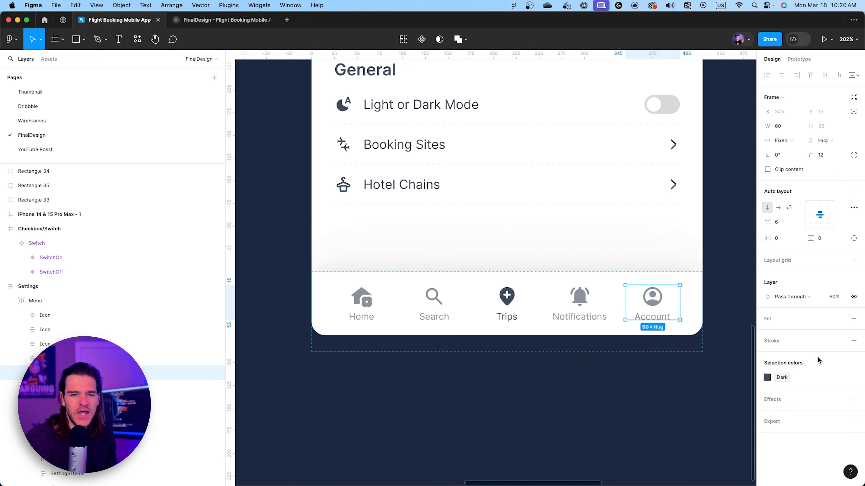
{"action": "left_click", "coordinate": [781, 378]}
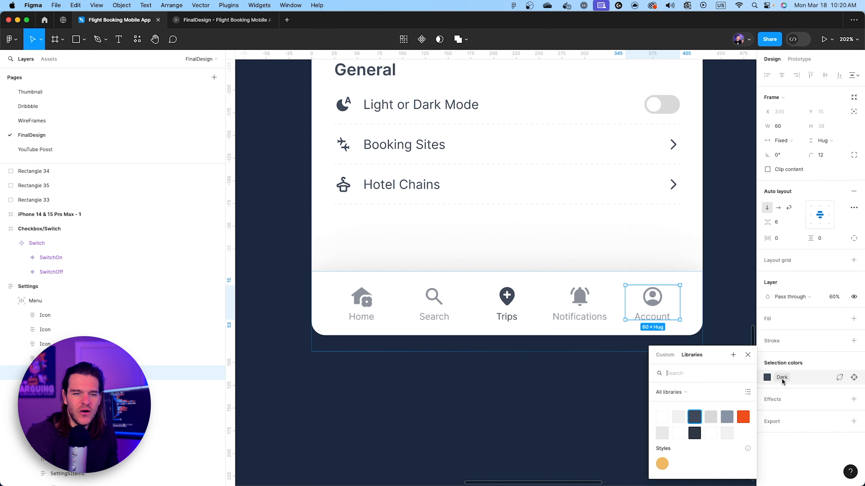
{"action": "left_click", "coordinate": [664, 463]}
{"action": "left_click", "coordinate": [834, 297]}
{"action": "type", "text": "100"}
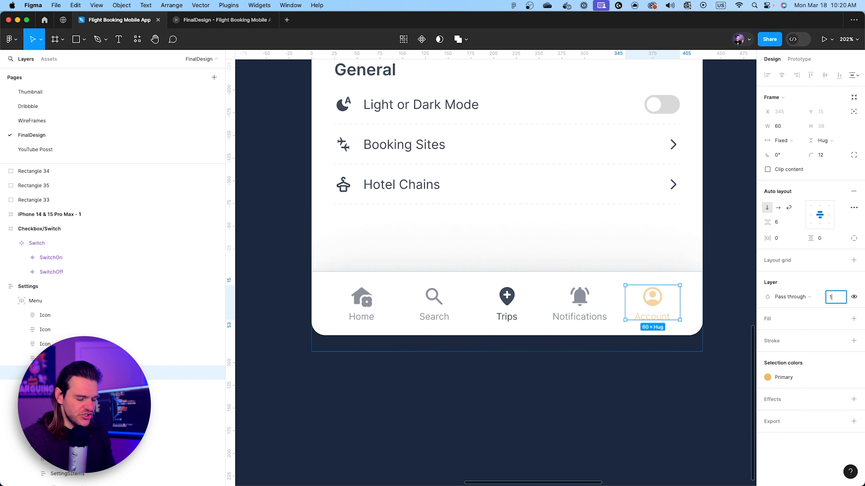
{"action": "left_click", "coordinate": [726, 340]}
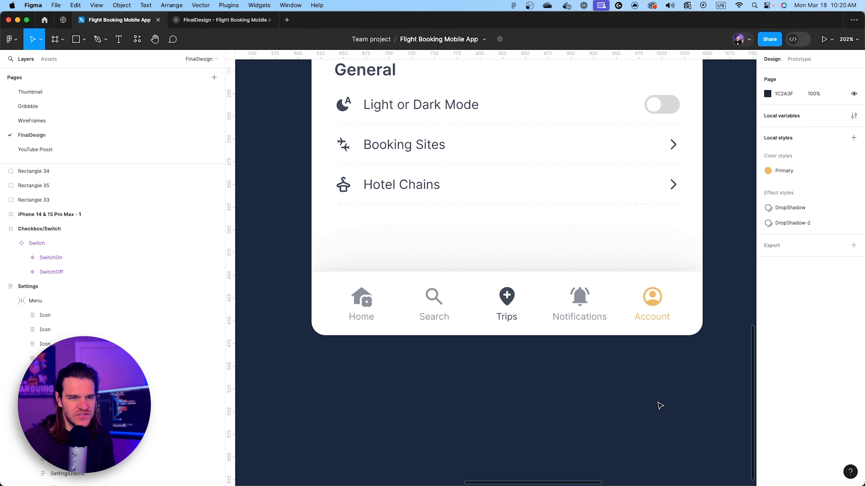
Step: Compare the Settings navigation bar with the dark screen's and check its Account item in the prototype preview
{"action": "scroll", "coordinate": [506, 339], "scroll_direction": "down", "scroll_amount": 5}
{"action": "scroll", "coordinate": [492, 371], "scroll_direction": "up", "scroll_amount": 5}
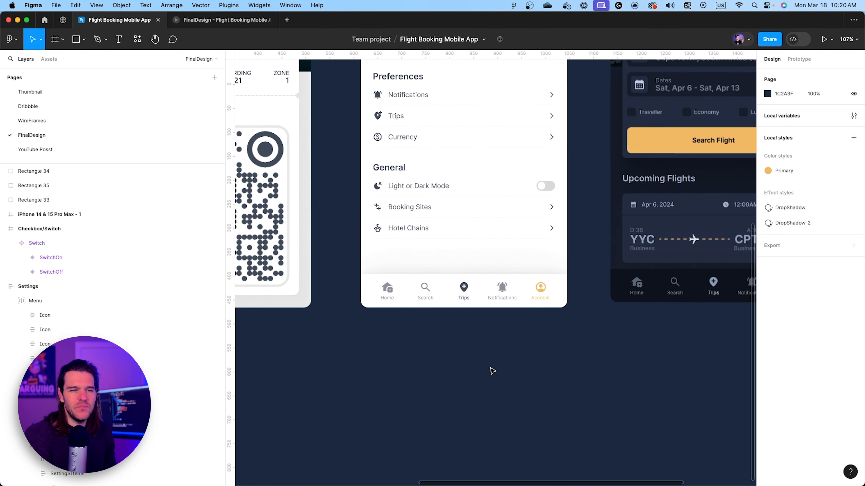
{"action": "scroll", "coordinate": [510, 329], "scroll_direction": "down", "scroll_amount": 3}
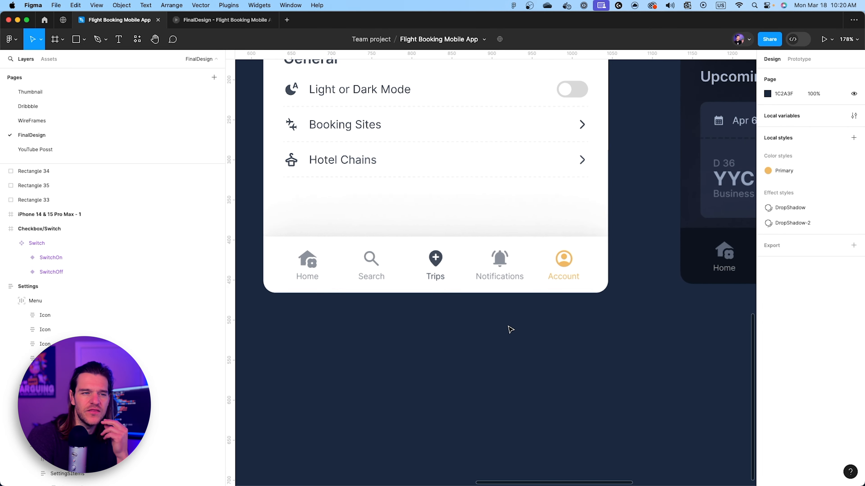
{"action": "left_click", "coordinate": [228, 24]}
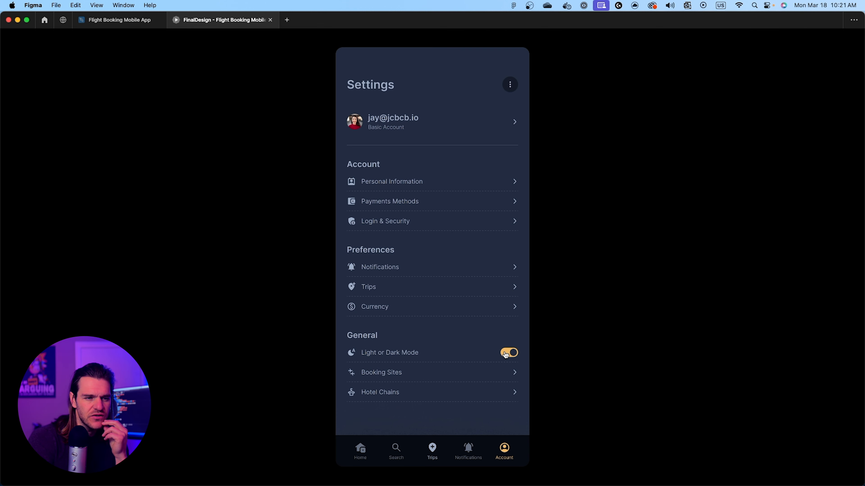
{"action": "left_click", "coordinate": [270, 20]}
{"action": "left_click", "coordinate": [837, 37]}
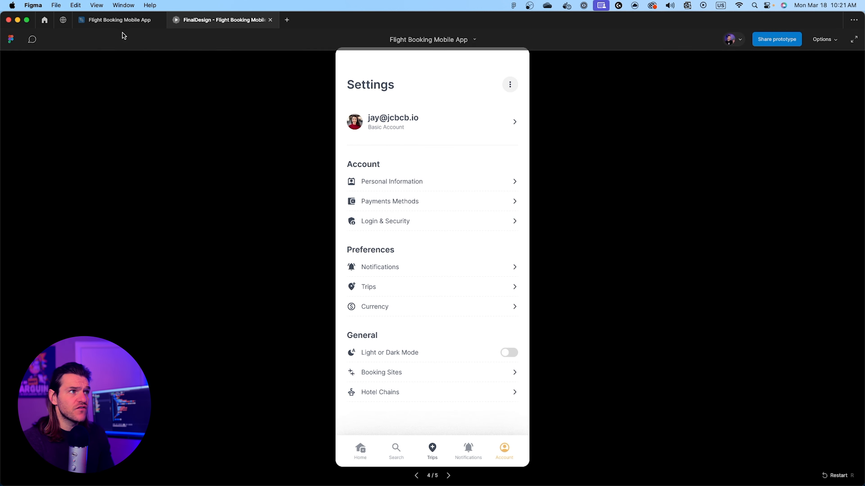
Step: Set the layer opacity of the Trips item in the Settings navigation bar to 60% and check it in the preview
{"action": "left_click", "coordinate": [120, 21]}
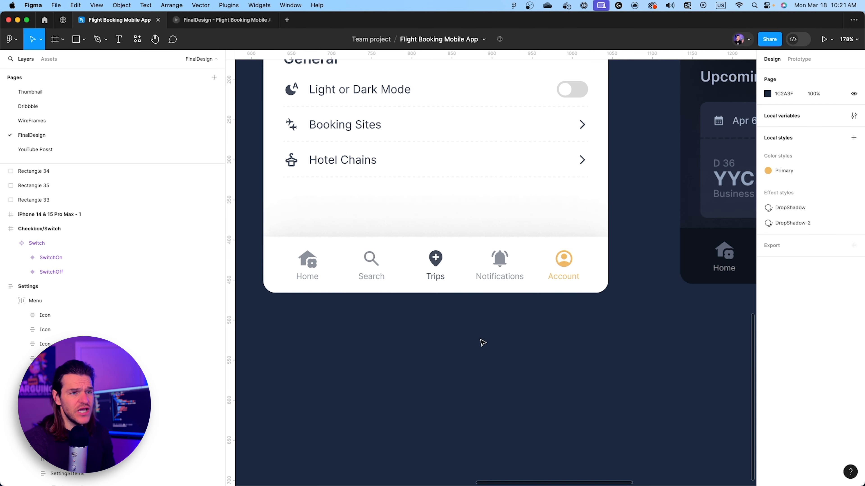
{"action": "scroll", "coordinate": [482, 343], "scroll_direction": "up", "scroll_amount": 1}
{"action": "scroll", "coordinate": [480, 342], "scroll_direction": "down", "scroll_amount": 5}
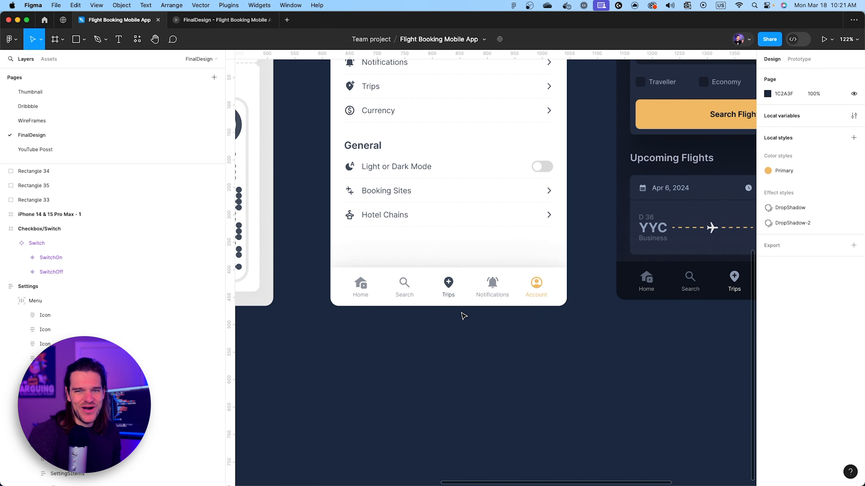
{"action": "scroll", "coordinate": [463, 315], "scroll_direction": "up", "scroll_amount": 5}
{"action": "left_click", "coordinate": [439, 260]}
{"action": "double_click", "coordinate": [442, 257]}
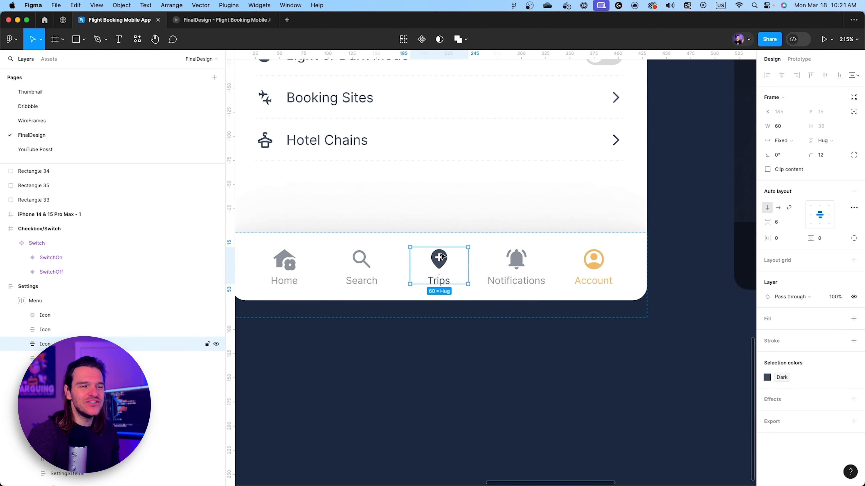
{"action": "left_click", "coordinate": [834, 297]}
{"action": "type", "text": "60"}
{"action": "key", "text": "Return"}
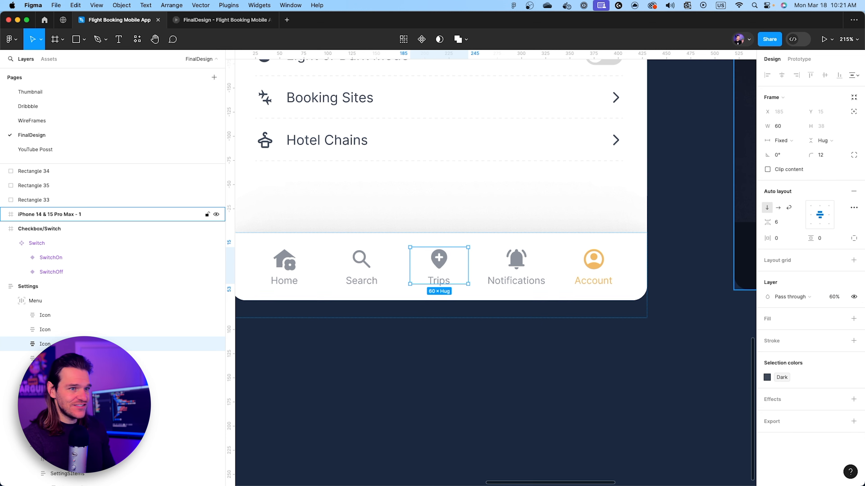
{"action": "left_click", "coordinate": [489, 337]}
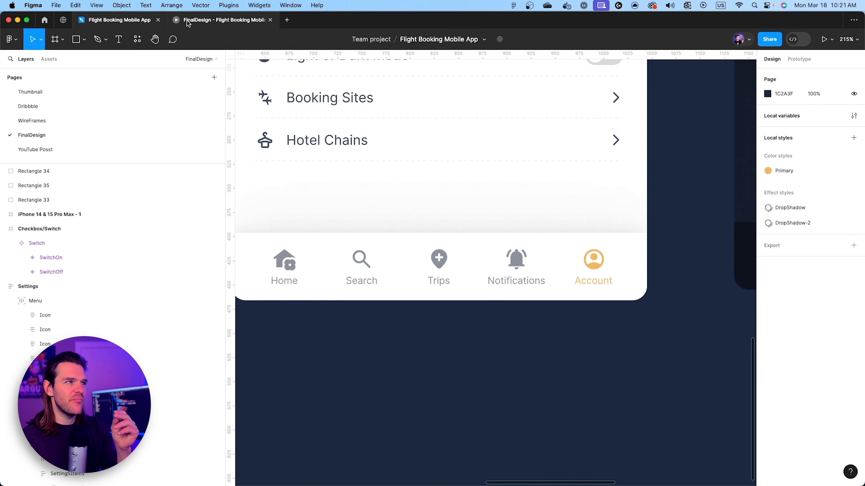
{"action": "left_click", "coordinate": [218, 20]}
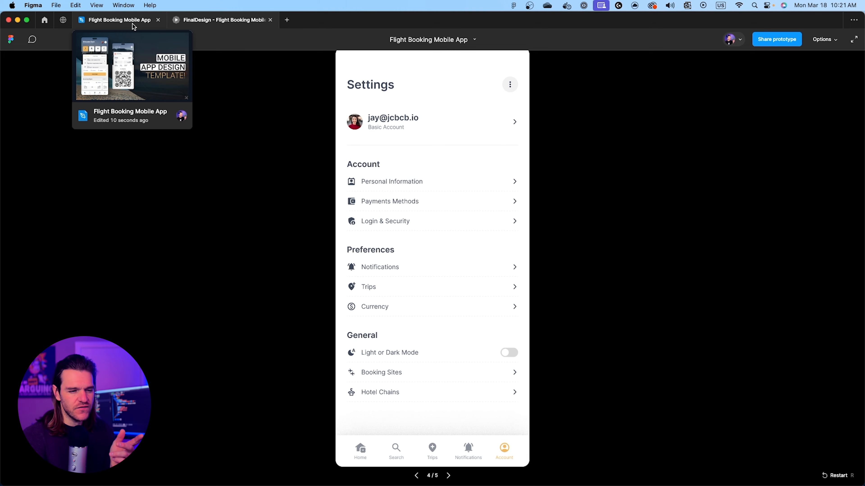
{"action": "left_click", "coordinate": [133, 27]}
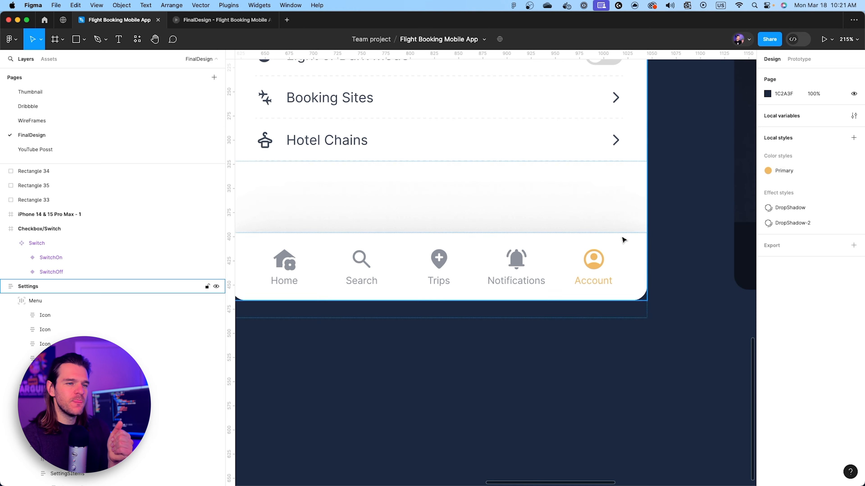
Step: Connect the Account item on the Search screen to the Settings screen on click, using Smart animate with Ease in at 300ms
{"action": "scroll", "coordinate": [564, 364], "scroll_direction": "down", "scroll_amount": 10}
{"action": "scroll", "coordinate": [494, 359], "scroll_direction": "up", "scroll_amount": 4}
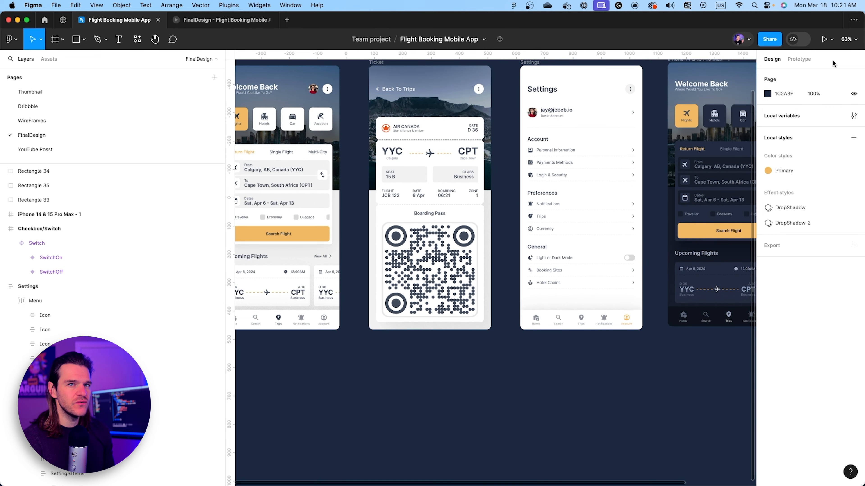
{"action": "left_click", "coordinate": [799, 59]}
{"action": "left_click", "coordinate": [330, 321]}
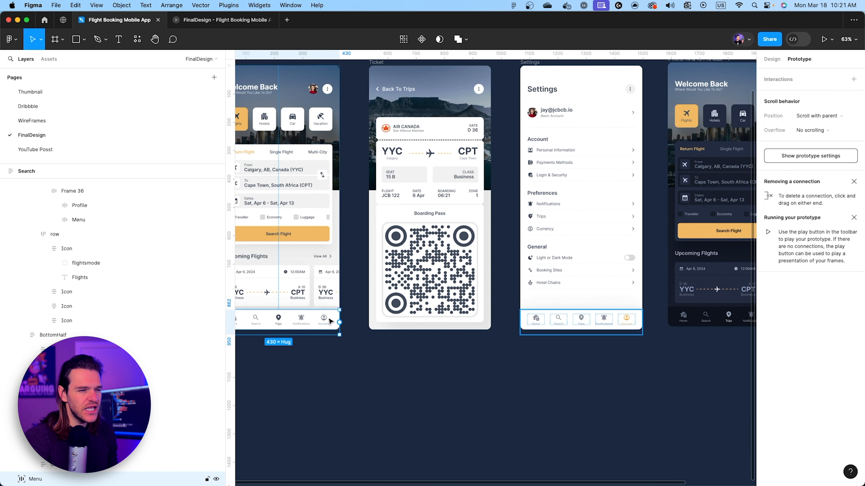
{"action": "left_click", "coordinate": [325, 322]}
{"action": "left_click_drag", "start_coordinate": [332, 319], "coordinate": [568, 305]}
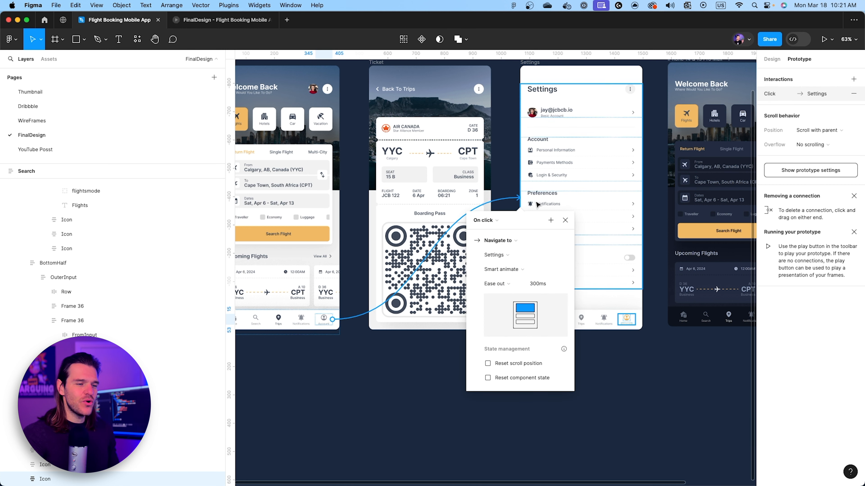
{"action": "left_click", "coordinate": [496, 284]}
{"action": "left_click", "coordinate": [527, 270]}
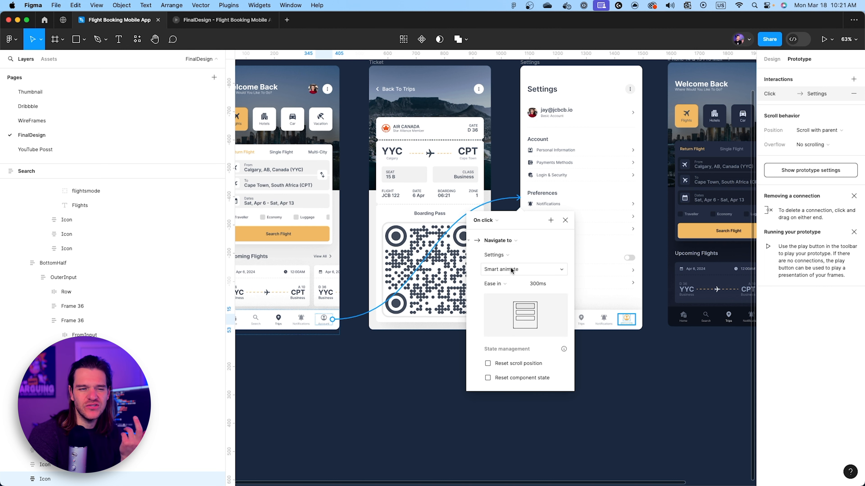
Step: Test the Account link in the prototype preview, starting from the Search screen
{"action": "left_click", "coordinate": [221, 20]}
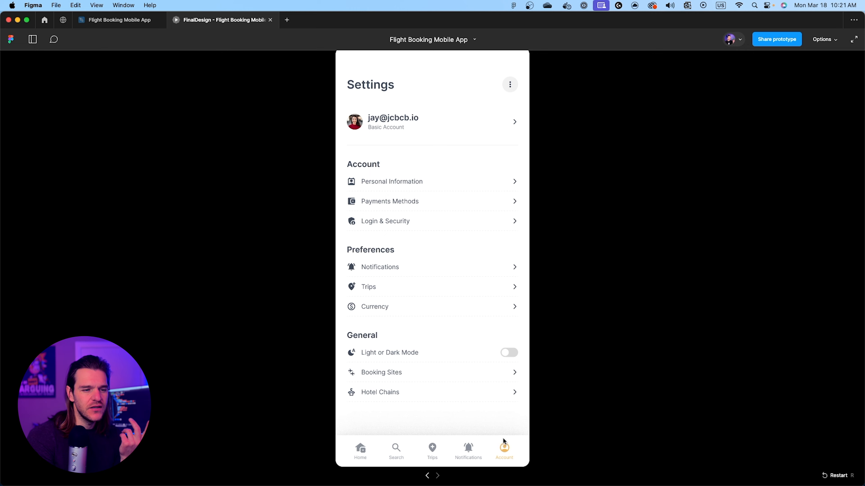
{"action": "left_click", "coordinate": [427, 475]}
{"action": "left_click", "coordinate": [427, 475]}
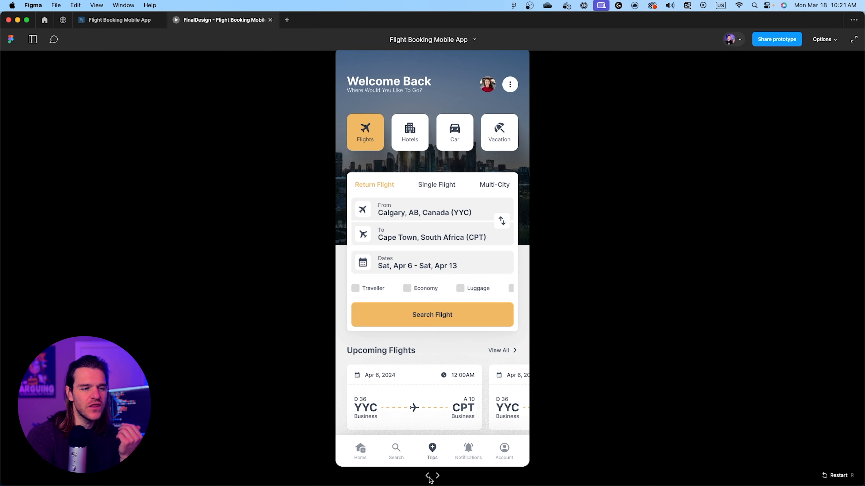
{"action": "left_click", "coordinate": [504, 449]}
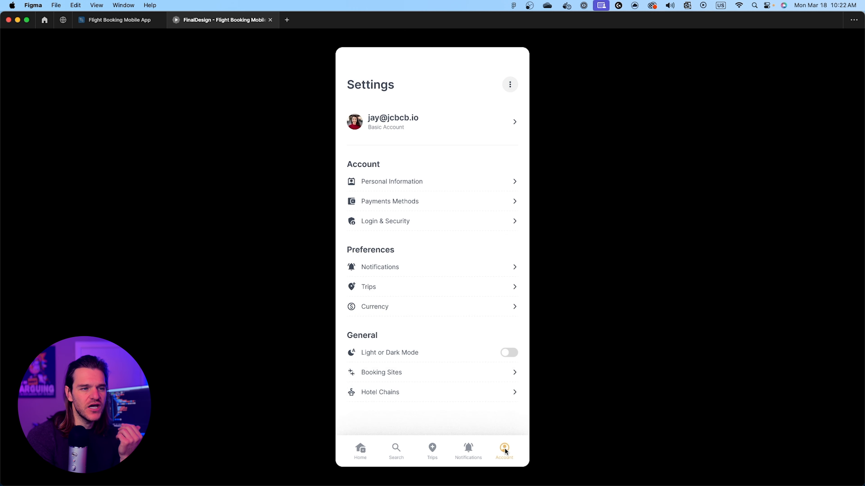
Step: Connect the Settings screen's Trips item to the Search screen and test switching between the two screens in the preview
{"action": "left_click_drag", "start_coordinate": [572, 320], "coordinate": [295, 323]}
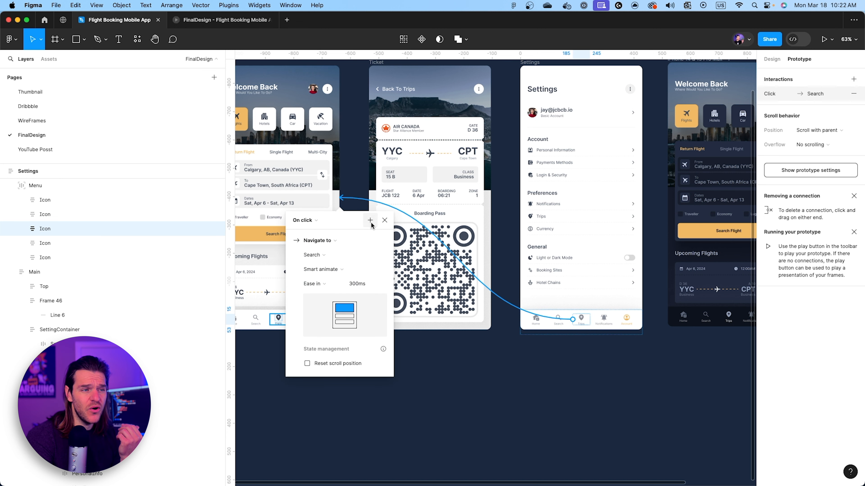
{"action": "left_click", "coordinate": [389, 227]}
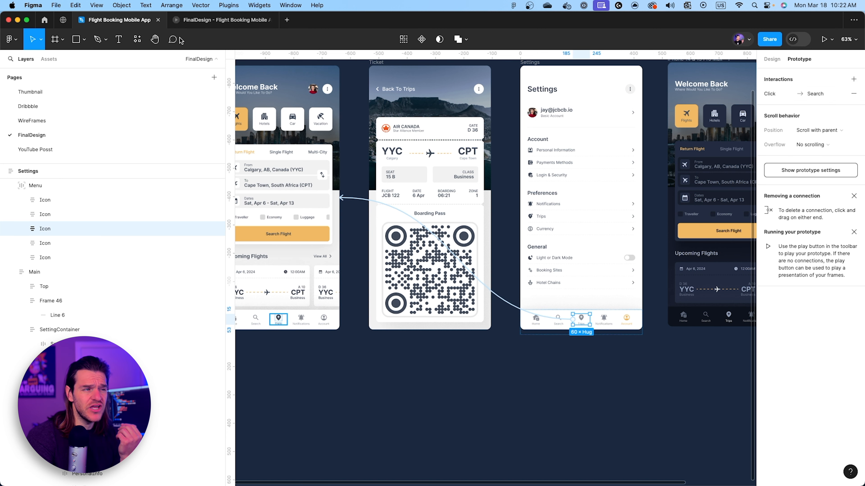
{"action": "left_click", "coordinate": [211, 20]}
{"action": "left_click", "coordinate": [437, 452]}
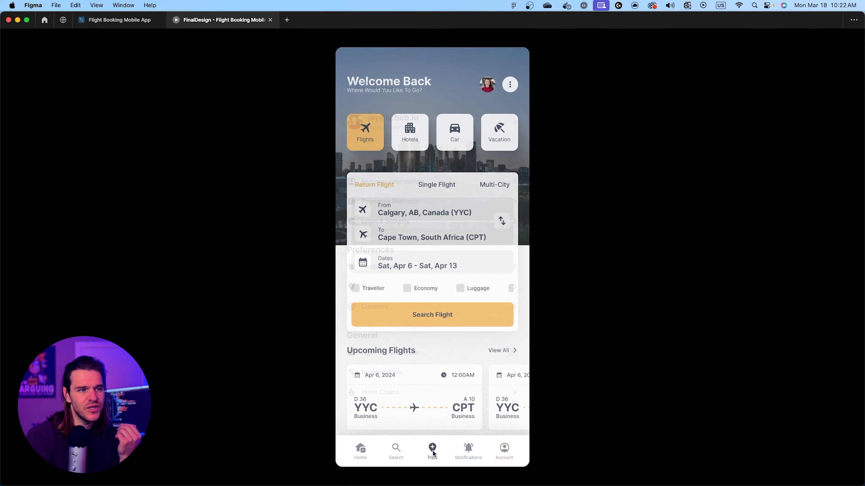
{"action": "left_click", "coordinate": [501, 444]}
{"action": "left_click", "coordinate": [436, 449]}
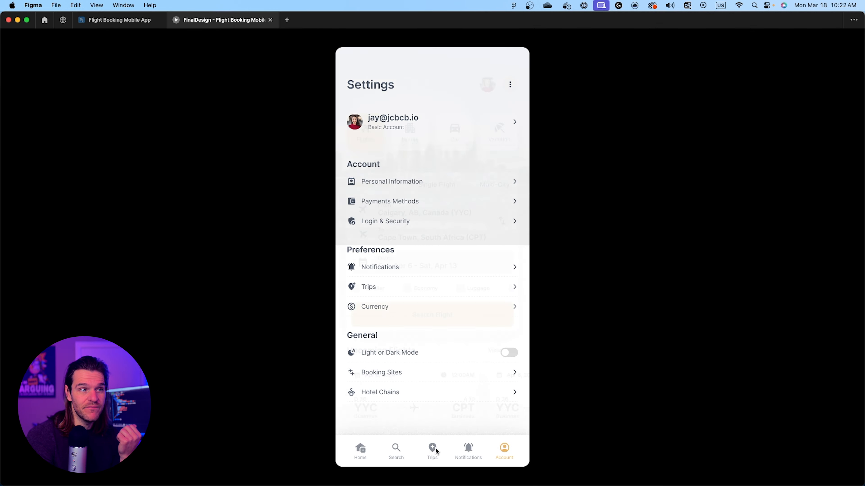
{"action": "left_click", "coordinate": [505, 451]}
{"action": "left_click", "coordinate": [426, 450]}
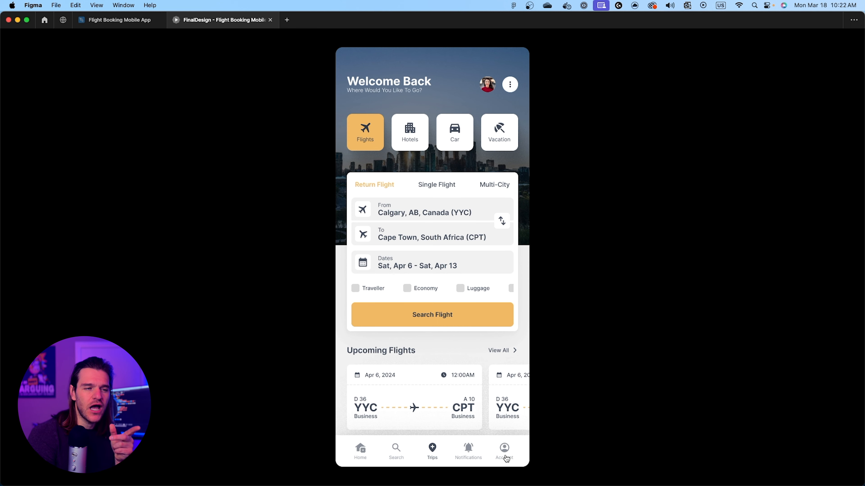
Step: Change the animation of the Search screen's Account connection to Move in and try the link in the prototype preview
{"action": "left_click", "coordinate": [119, 19]}
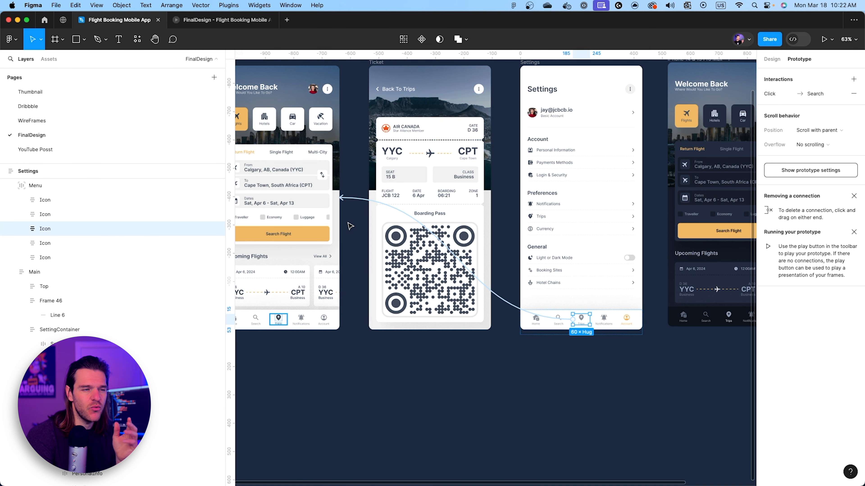
{"action": "left_click", "coordinate": [324, 318]}
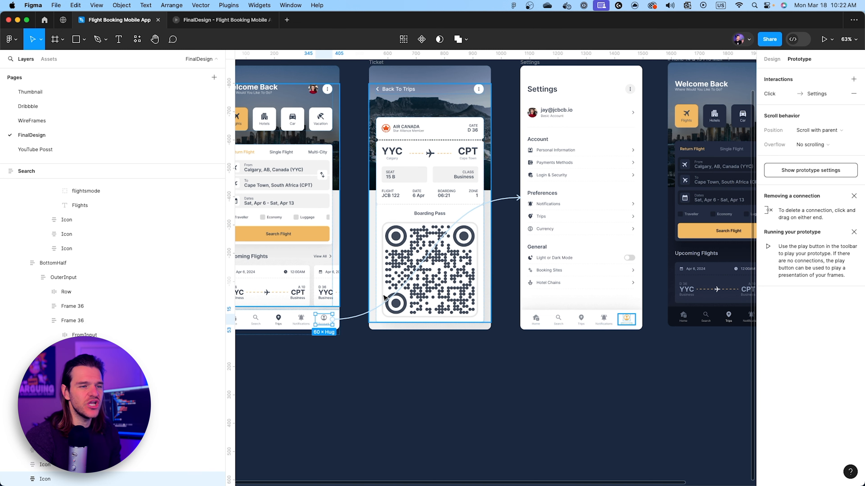
{"action": "left_click", "coordinate": [388, 303]}
{"action": "scroll", "coordinate": [388, 340], "scroll_direction": "down", "scroll_amount": 2}
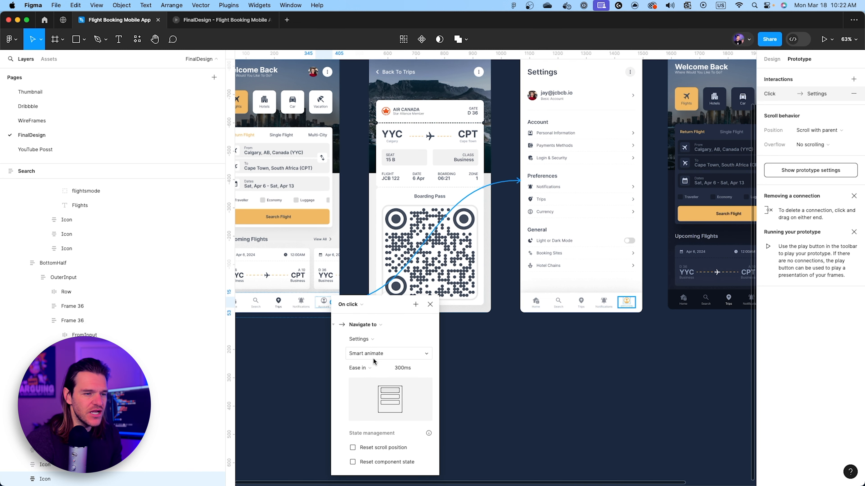
{"action": "left_click", "coordinate": [388, 347]}
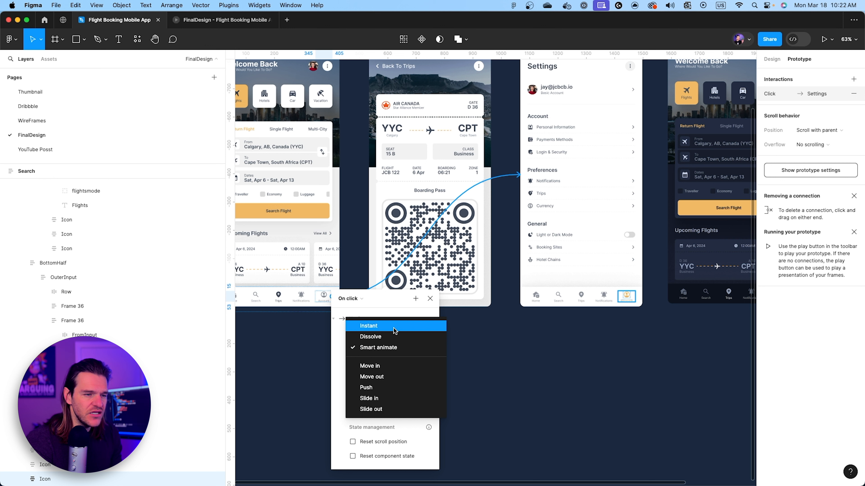
{"action": "left_click", "coordinate": [383, 366]}
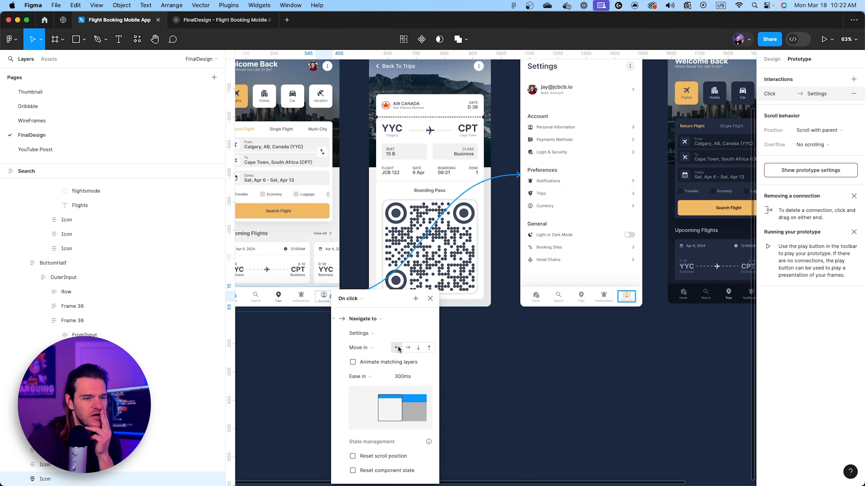
{"action": "left_click", "coordinate": [402, 373]}
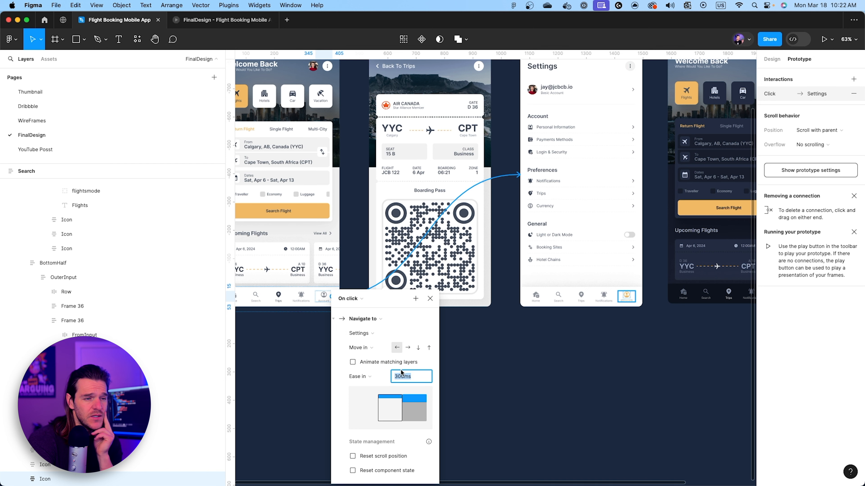
{"action": "left_click", "coordinate": [169, 20]}
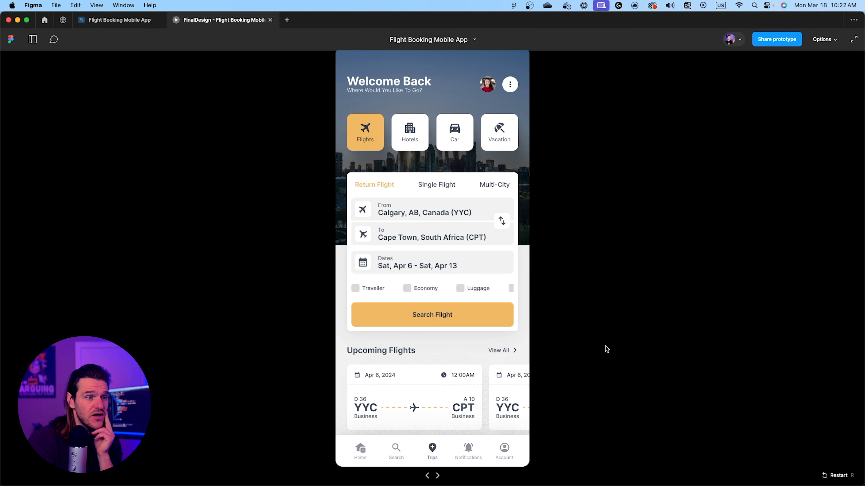
{"action": "left_click", "coordinate": [498, 451]}
Step: Set the duration of the Account connection's Move in animation to 100 ms
{"action": "left_click", "coordinate": [147, 20]}
{"action": "double_click", "coordinate": [401, 378]}
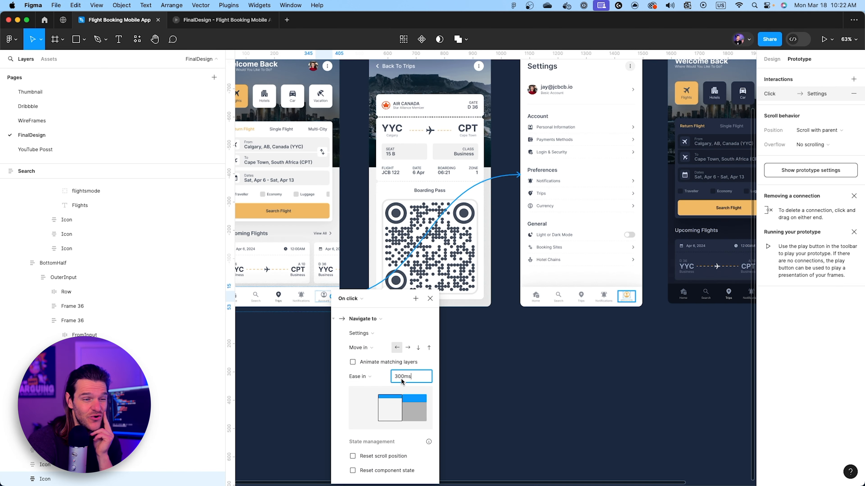
{"action": "type", "text": "100"}
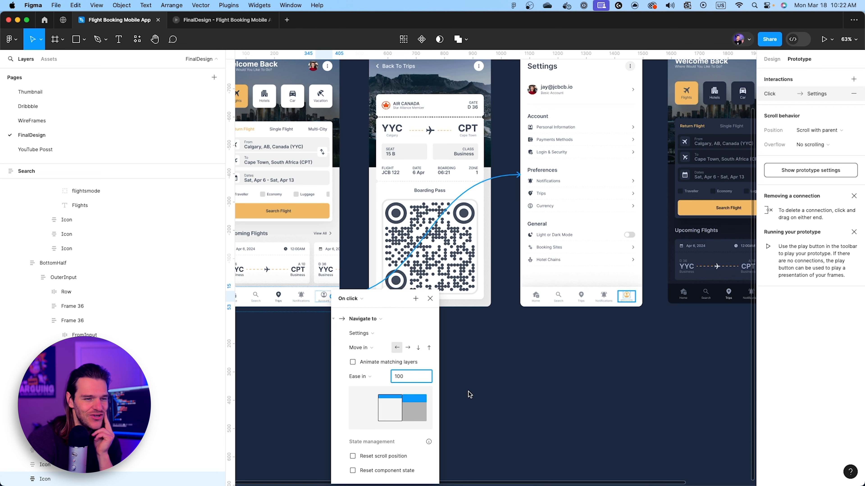
{"action": "left_click", "coordinate": [490, 402]}
Step: Test the faster transition in the preview by switching repeatedly between the Search and Settings screens with Trips and Account
{"action": "left_click", "coordinate": [225, 17]}
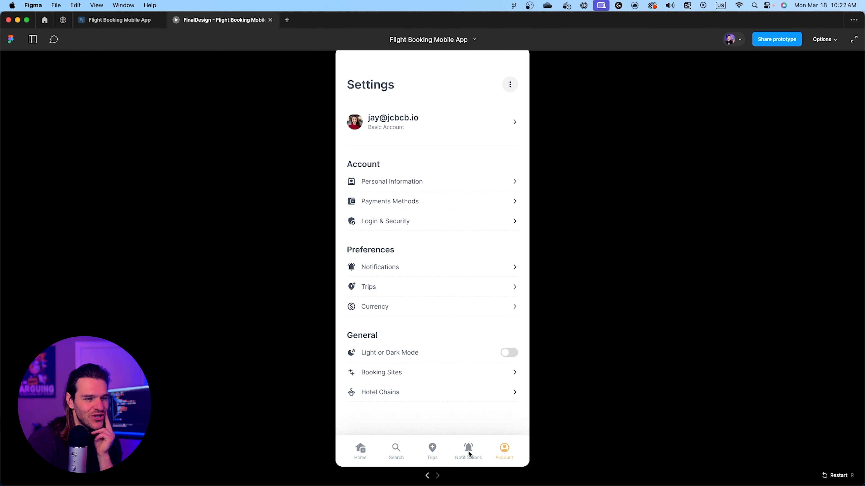
{"action": "left_click", "coordinate": [437, 456]}
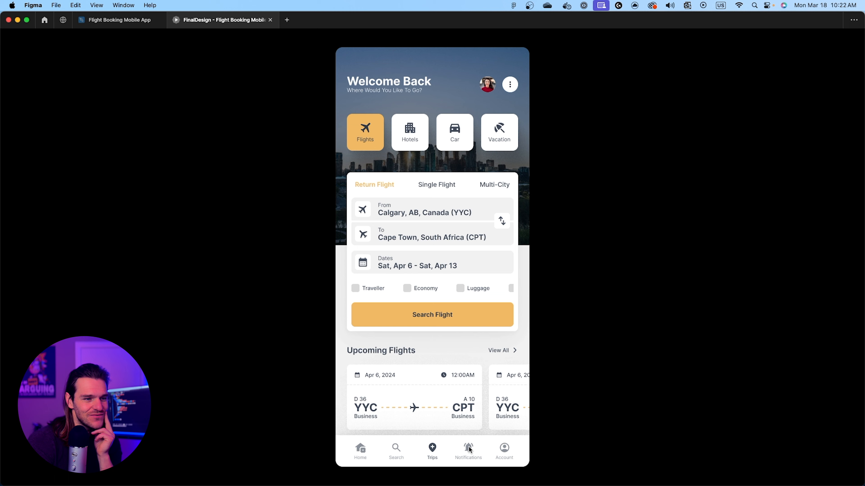
{"action": "left_click", "coordinate": [505, 449]}
{"action": "left_click", "coordinate": [431, 452]}
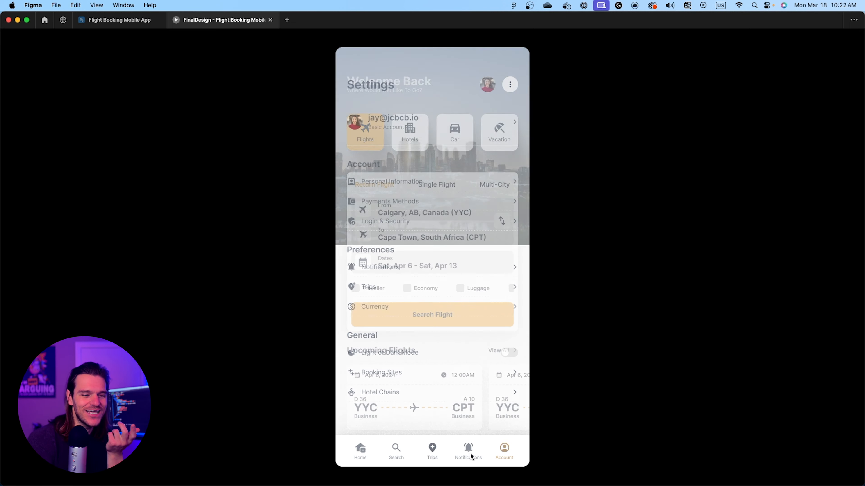
{"action": "left_click", "coordinate": [501, 456]}
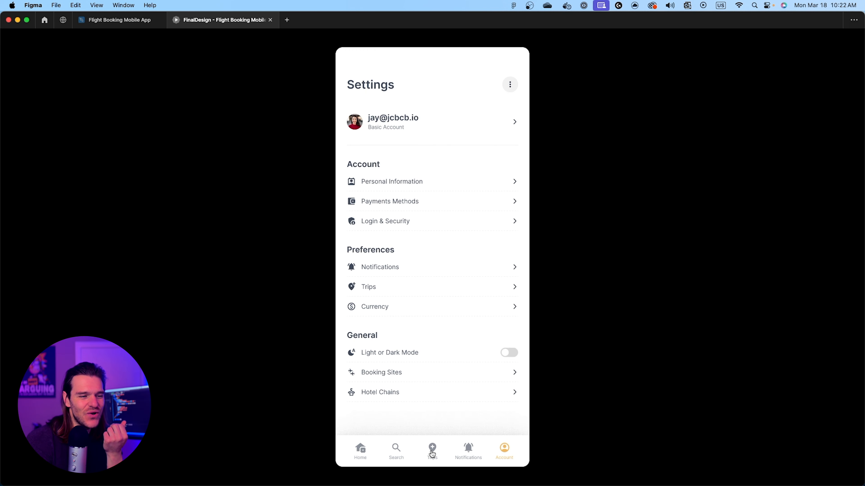
{"action": "left_click", "coordinate": [431, 453]}
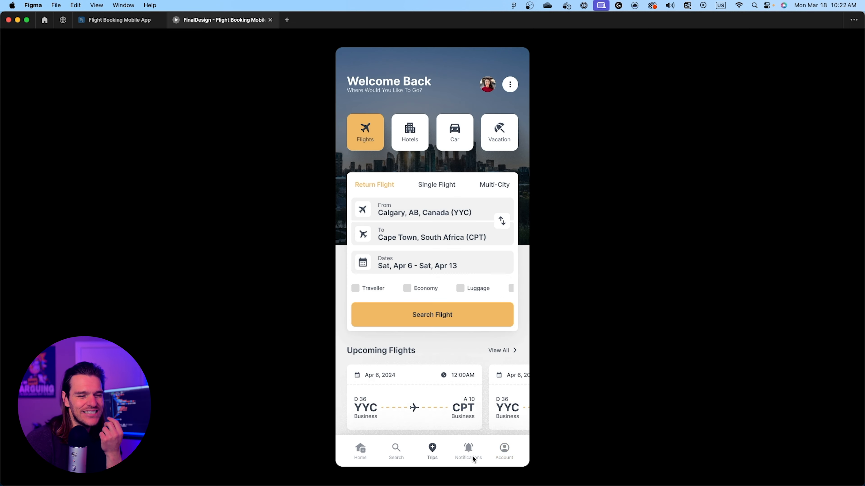
{"action": "left_click", "coordinate": [503, 451]}
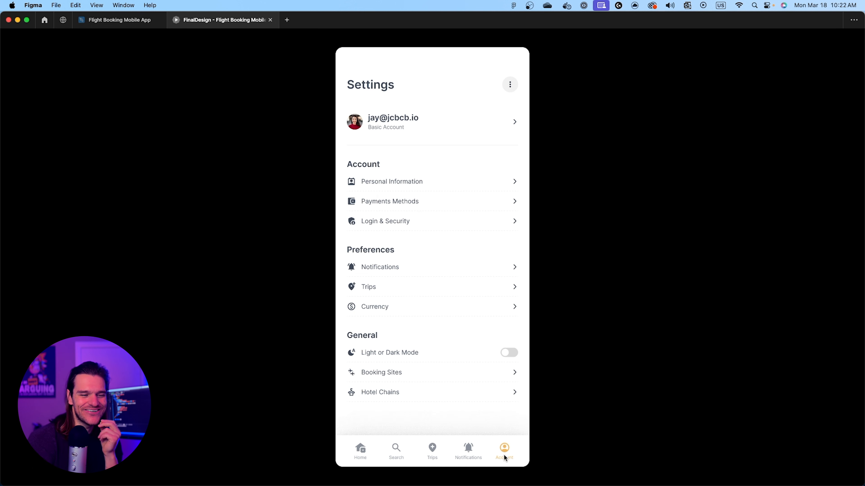
Step: Check the active Trips item's color on the Search screen and recolor the Settings screen's Account item with the matching dark library color
{"action": "left_click", "coordinate": [139, 26]}
{"action": "scroll", "coordinate": [449, 415], "scroll_direction": "left", "scroll_amount": 5}
{"action": "left_click", "coordinate": [362, 233]}
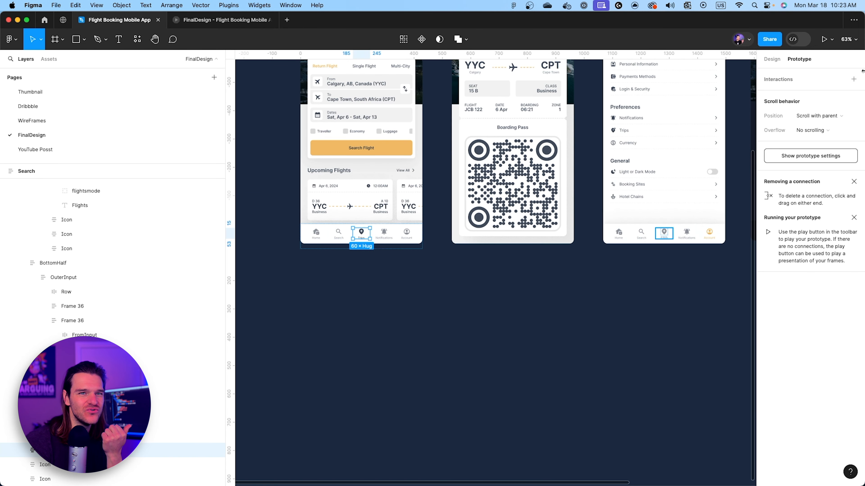
{"action": "left_click", "coordinate": [772, 62]}
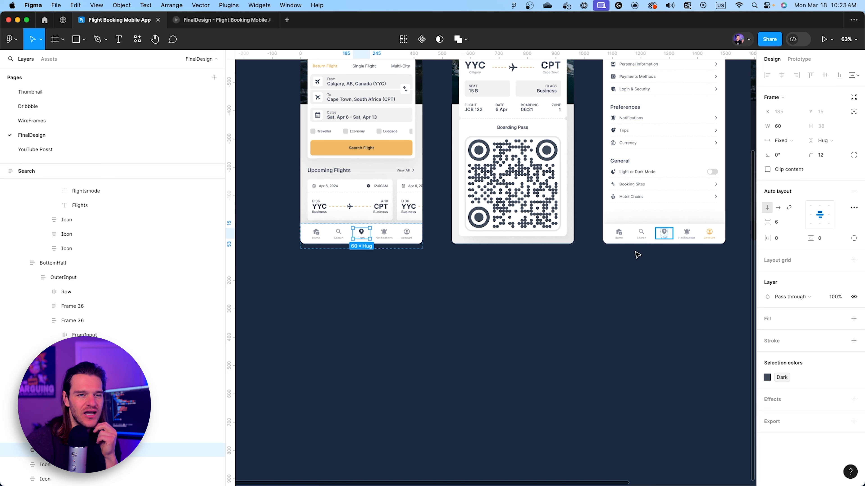
{"action": "scroll", "coordinate": [637, 253], "scroll_direction": "up", "scroll_amount": 10}
{"action": "left_click", "coordinate": [567, 256]}
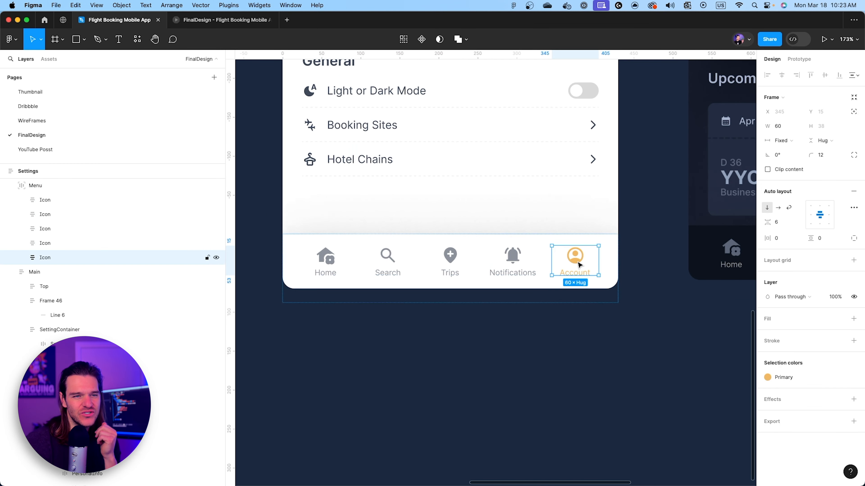
{"action": "left_click", "coordinate": [768, 377]}
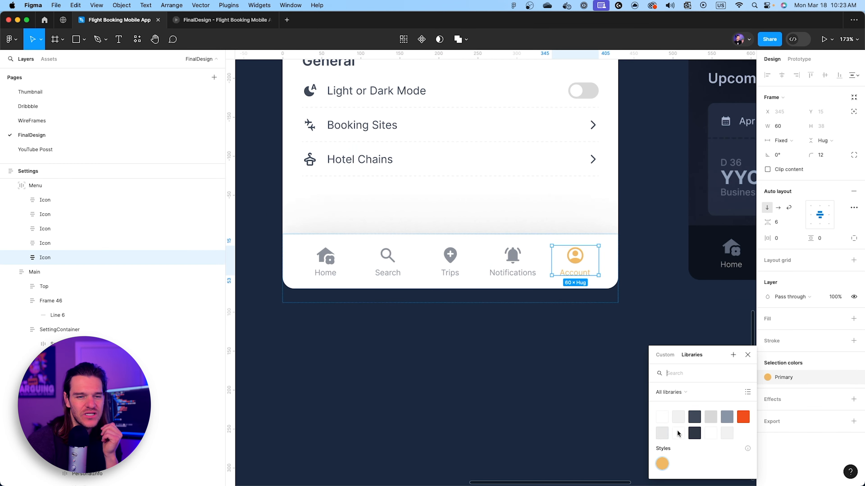
{"action": "left_click", "coordinate": [694, 417]}
{"action": "left_click", "coordinate": [632, 289]}
Step: Test the Trips and Account links in the preview, and switch on Light or Dark Mode on the Settings screen
{"action": "left_click", "coordinate": [239, 20]}
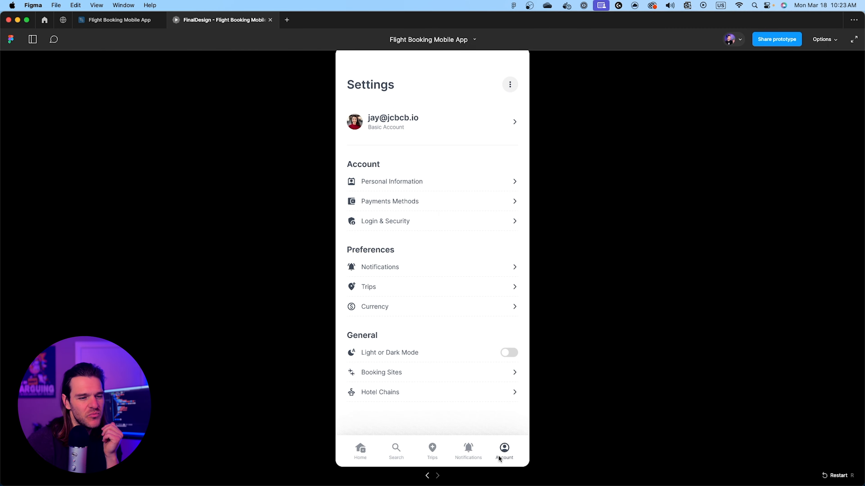
{"action": "left_click", "coordinate": [432, 457]}
{"action": "left_click", "coordinate": [510, 454]}
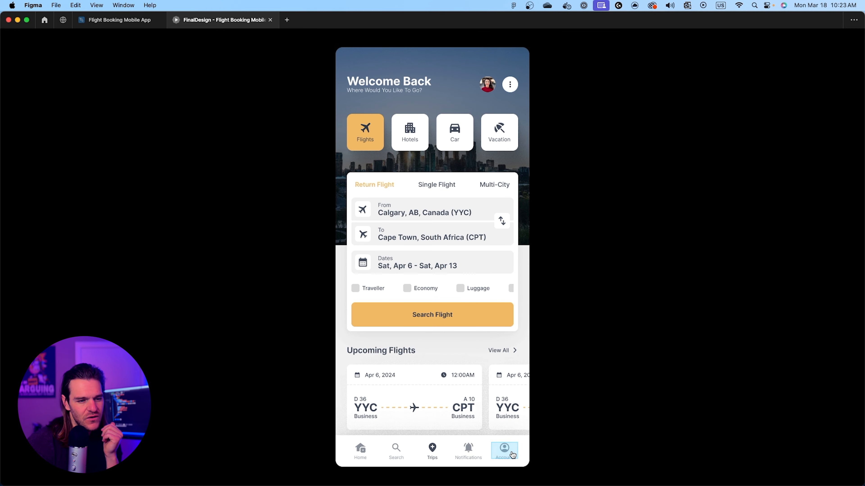
{"action": "left_click", "coordinate": [432, 457]}
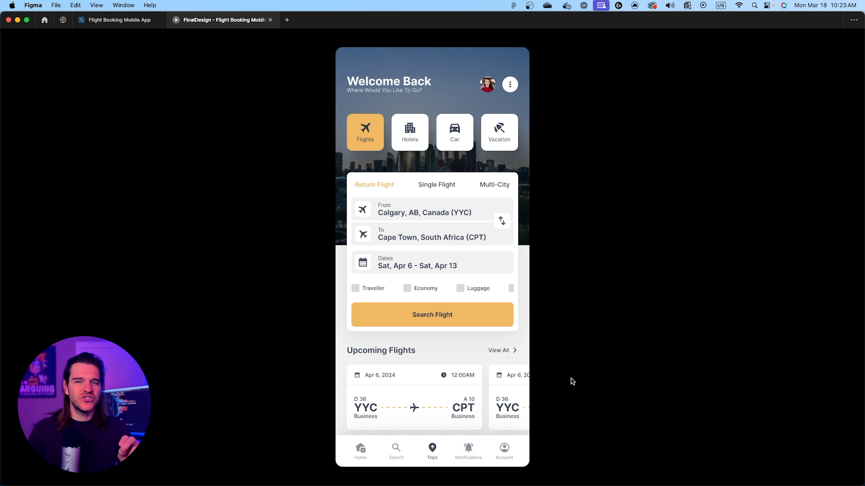
{"action": "left_click", "coordinate": [504, 450]}
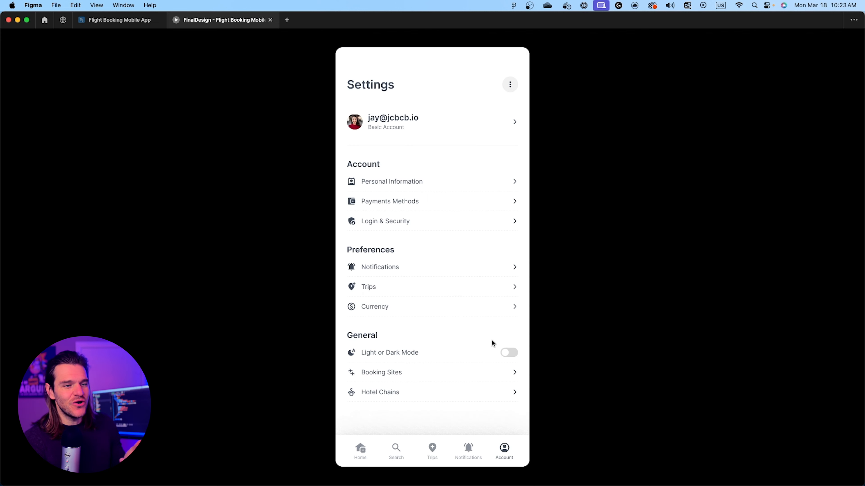
{"action": "left_click", "coordinate": [508, 352]}
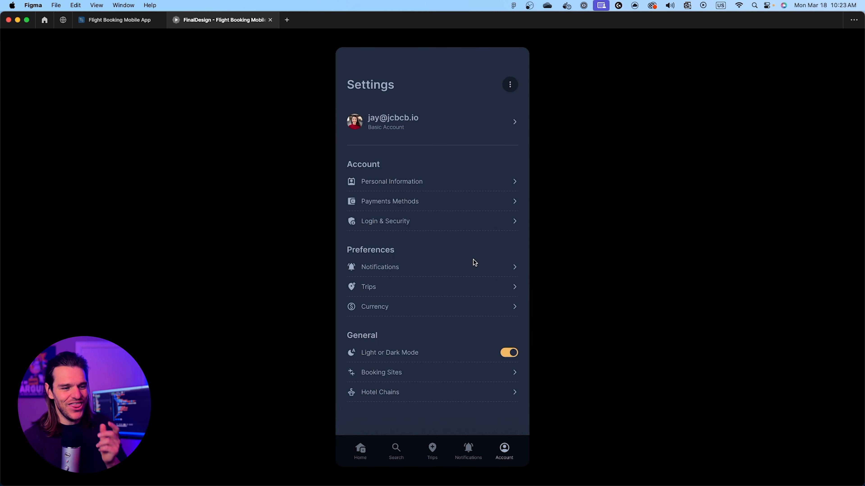